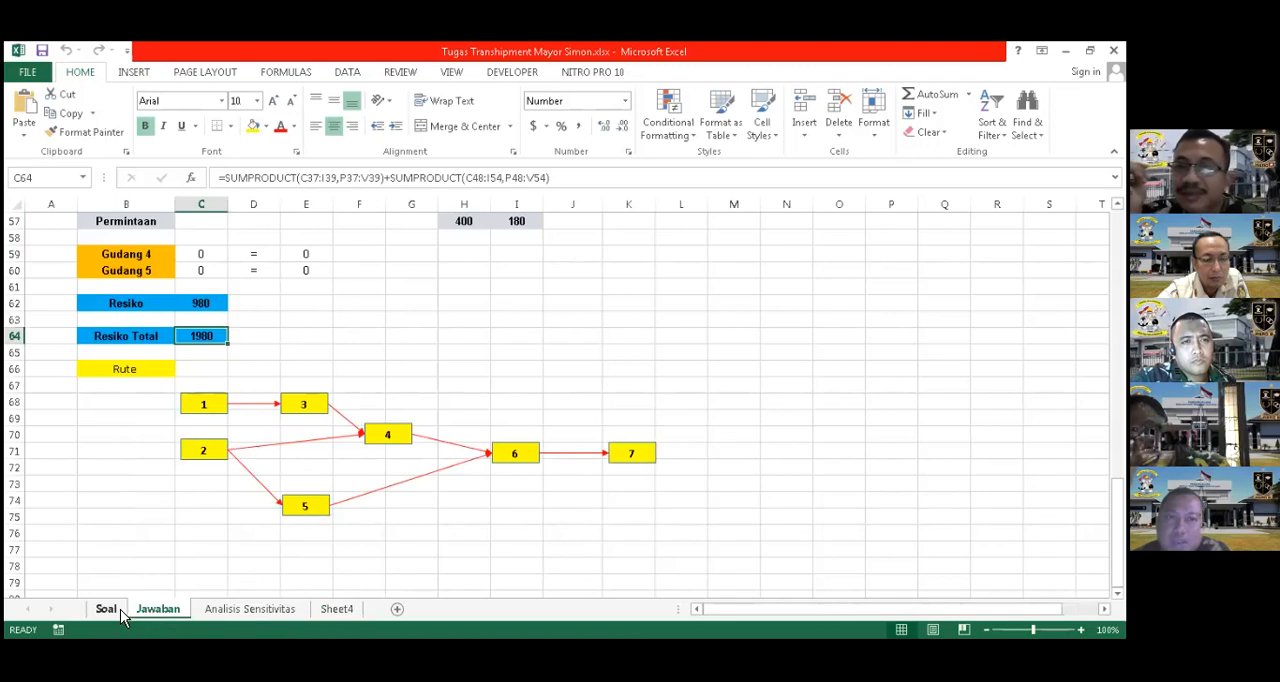
Review the transshipment problem statement and the distribution network diagram of nodes 1 to 7 on the Soal sheet
scroll(627, 304, up, 4)
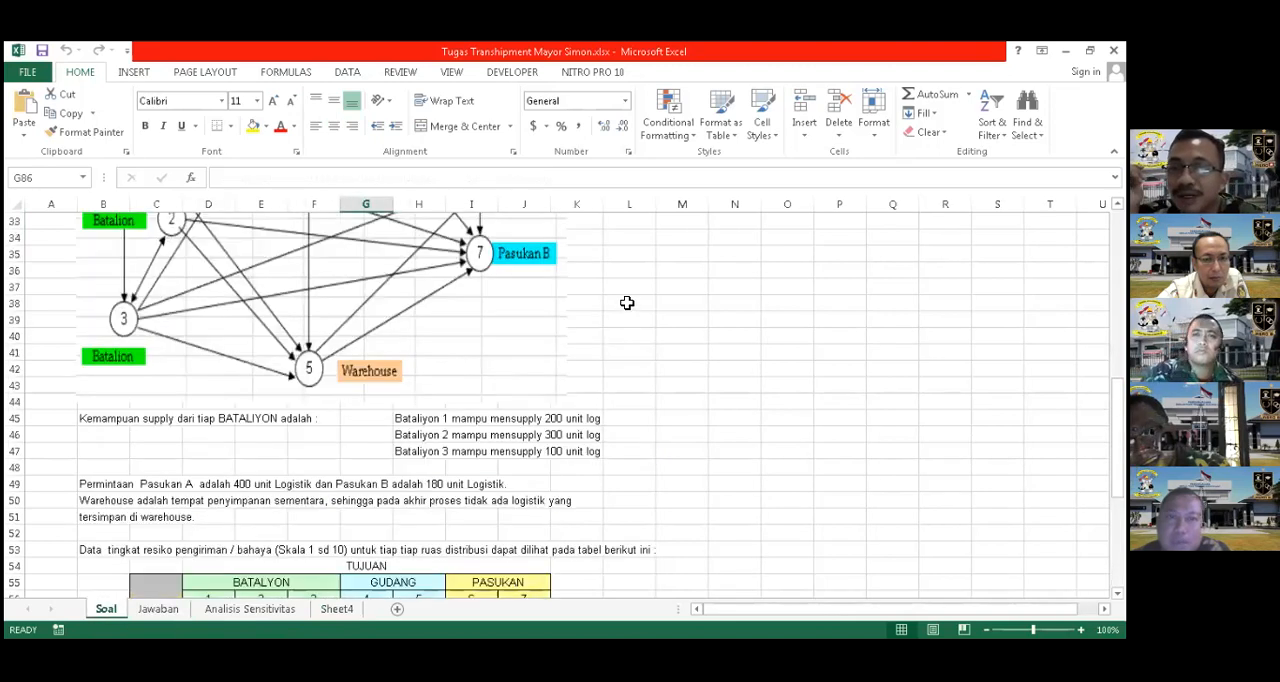
scroll(627, 303, up, 6)
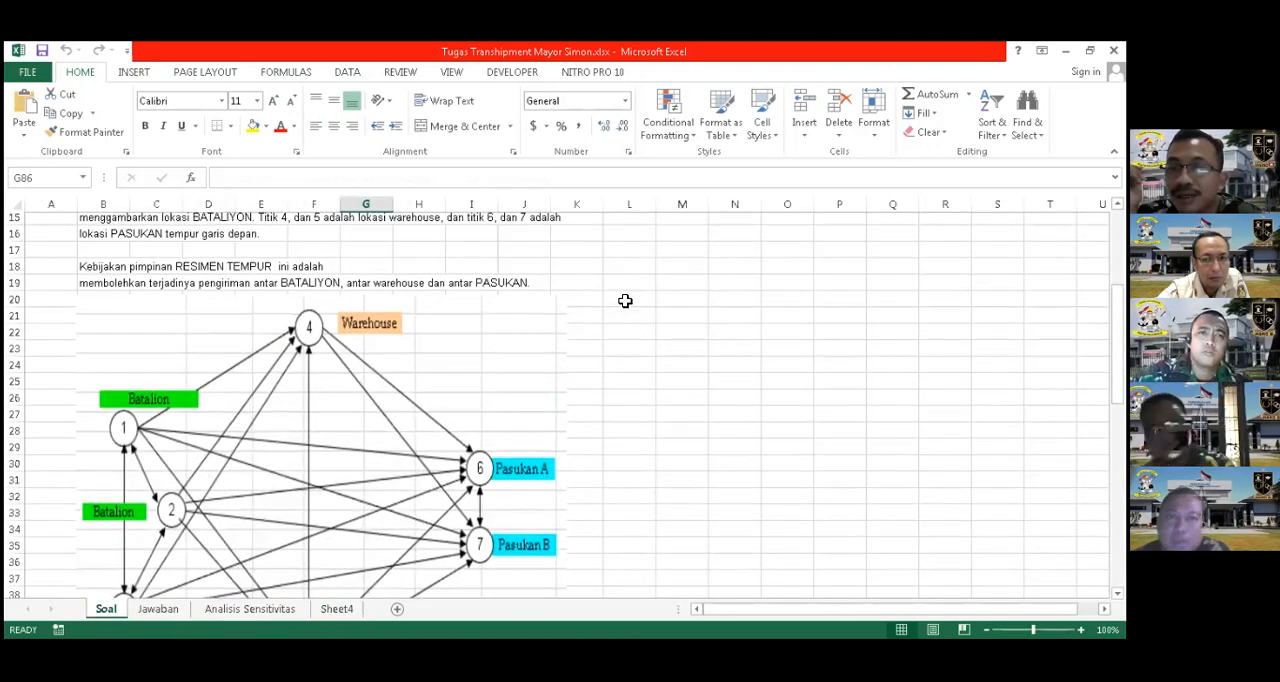
scroll(625, 301, up, 2)
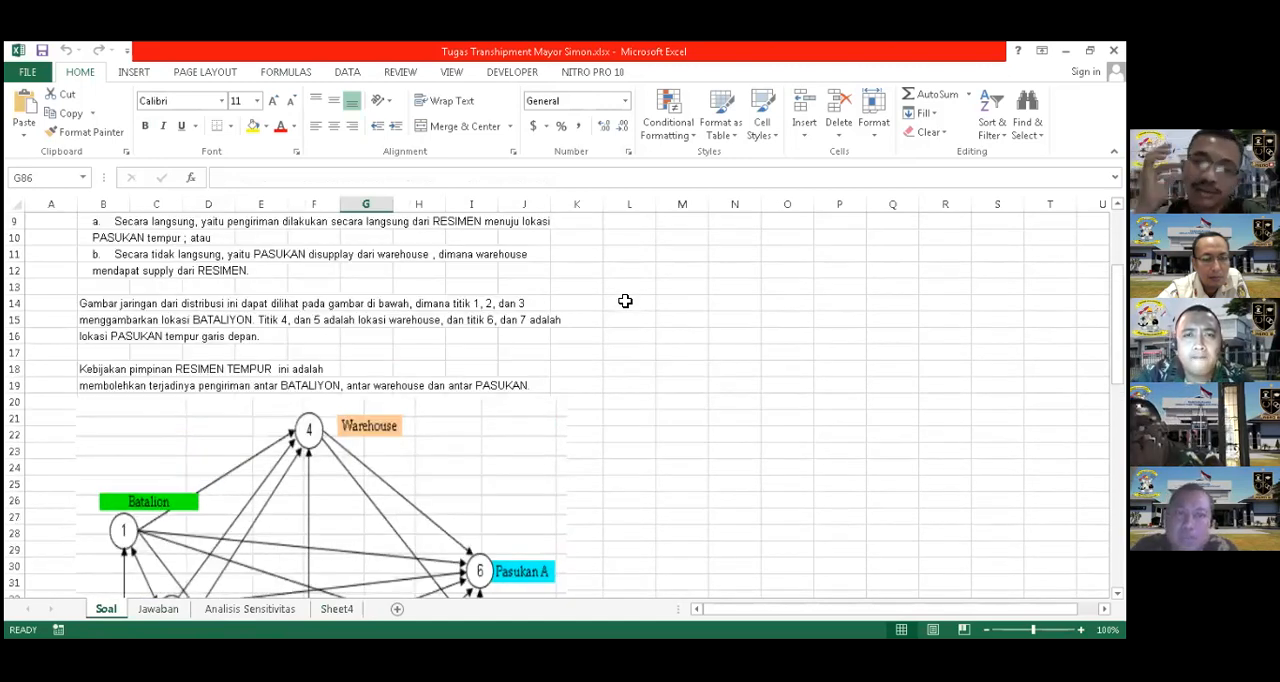
scroll(625, 301, down, 3)
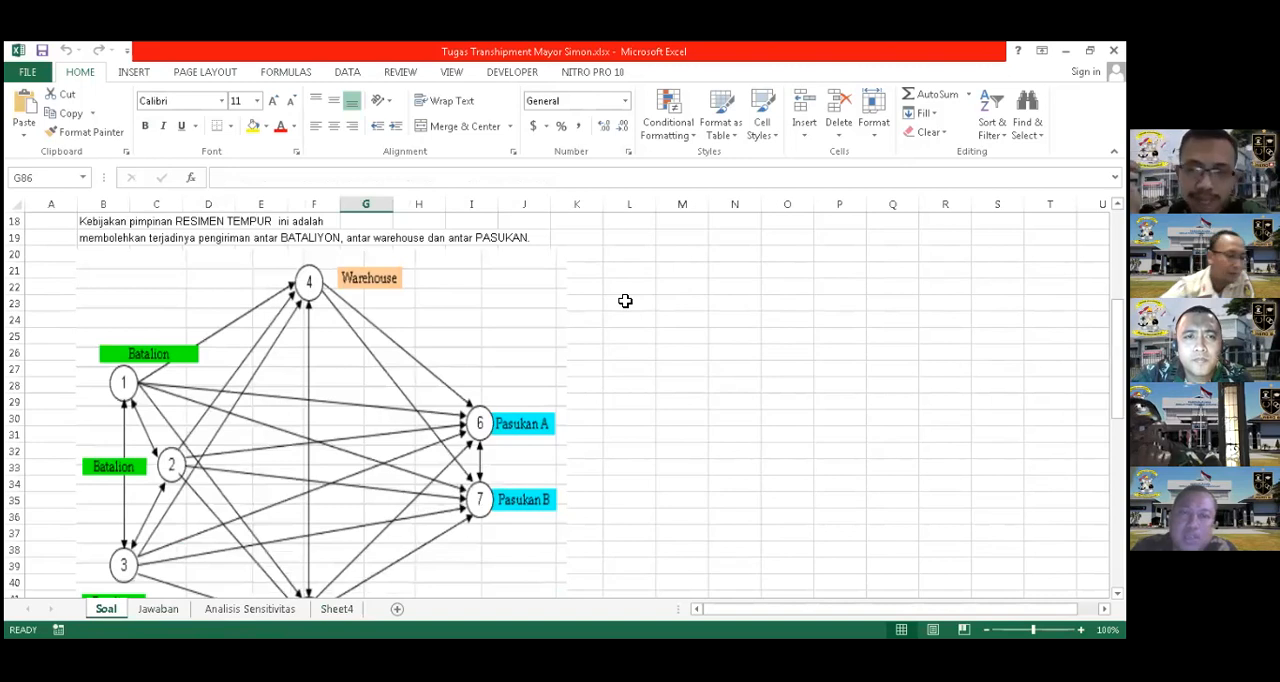
scroll(625, 301, up, 1)
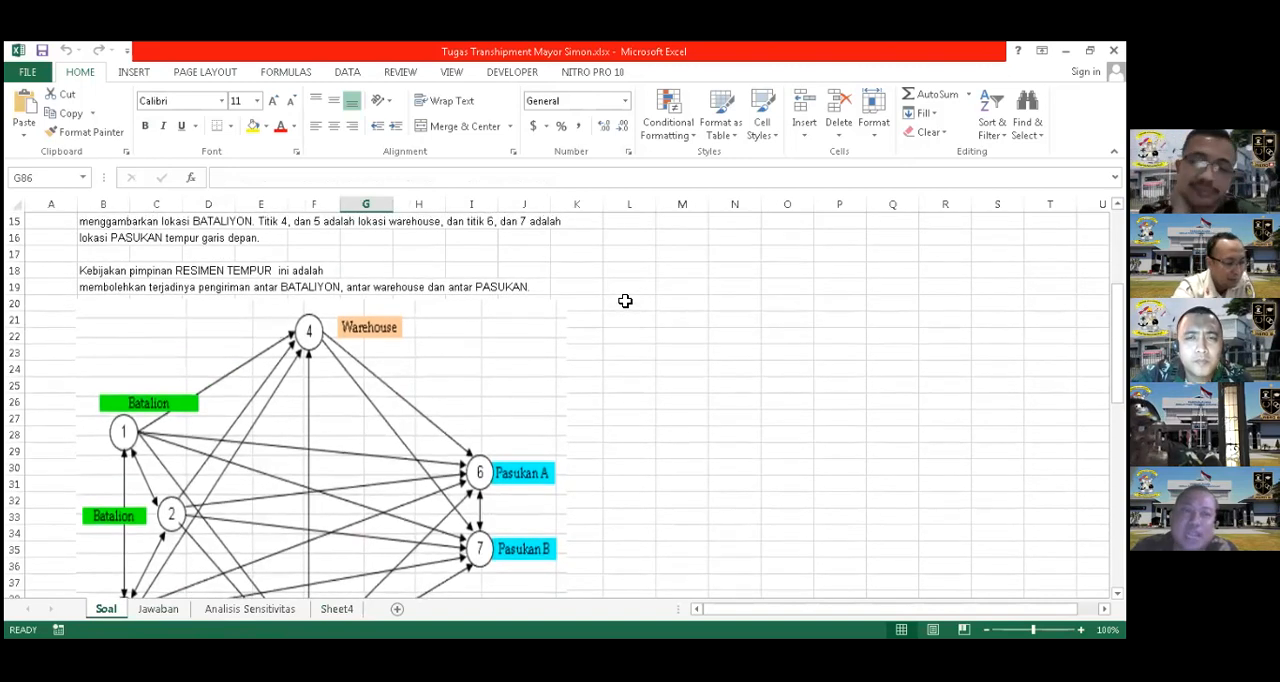
scroll(625, 301, up, 2)
scroll(625, 301, down, 1)
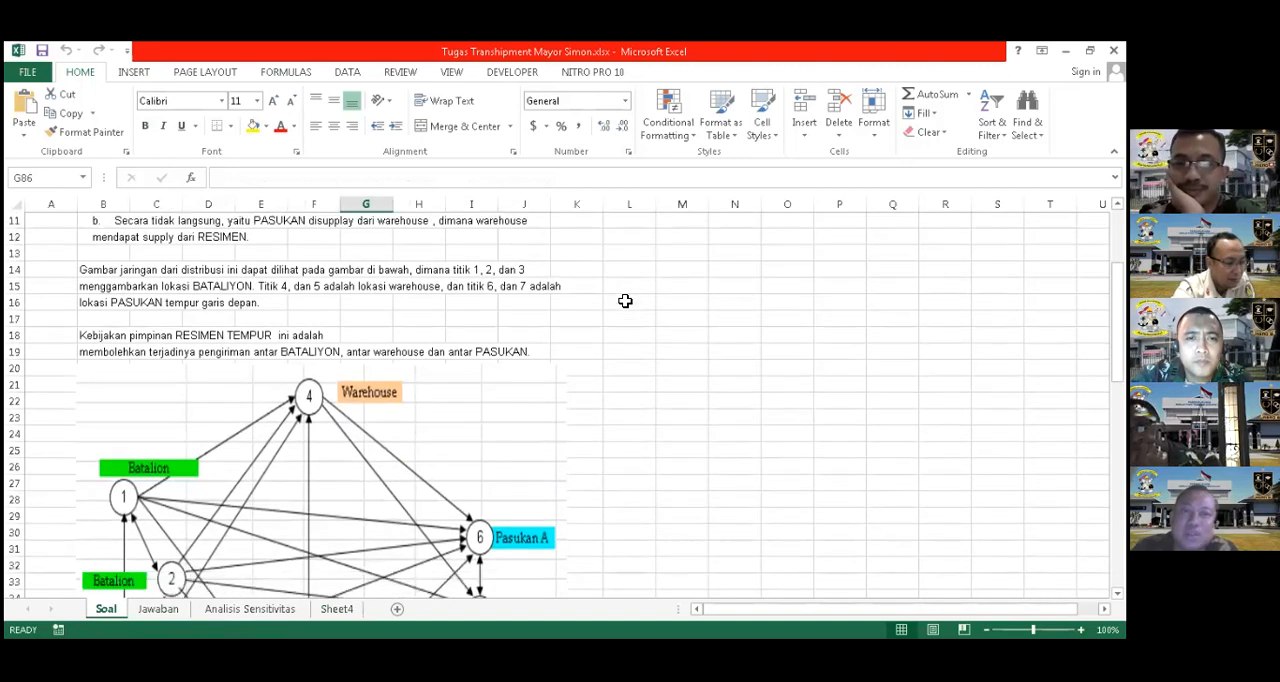
scroll(625, 301, down, 2)
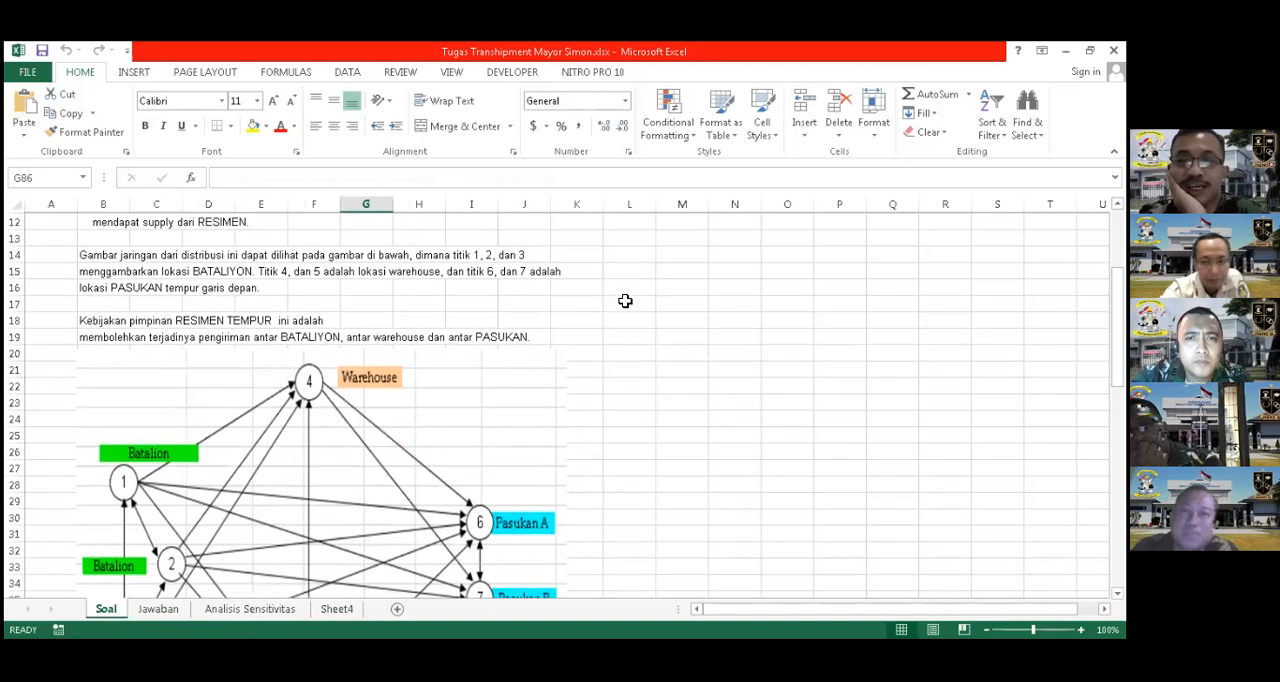
scroll(445, 560, down, 2)
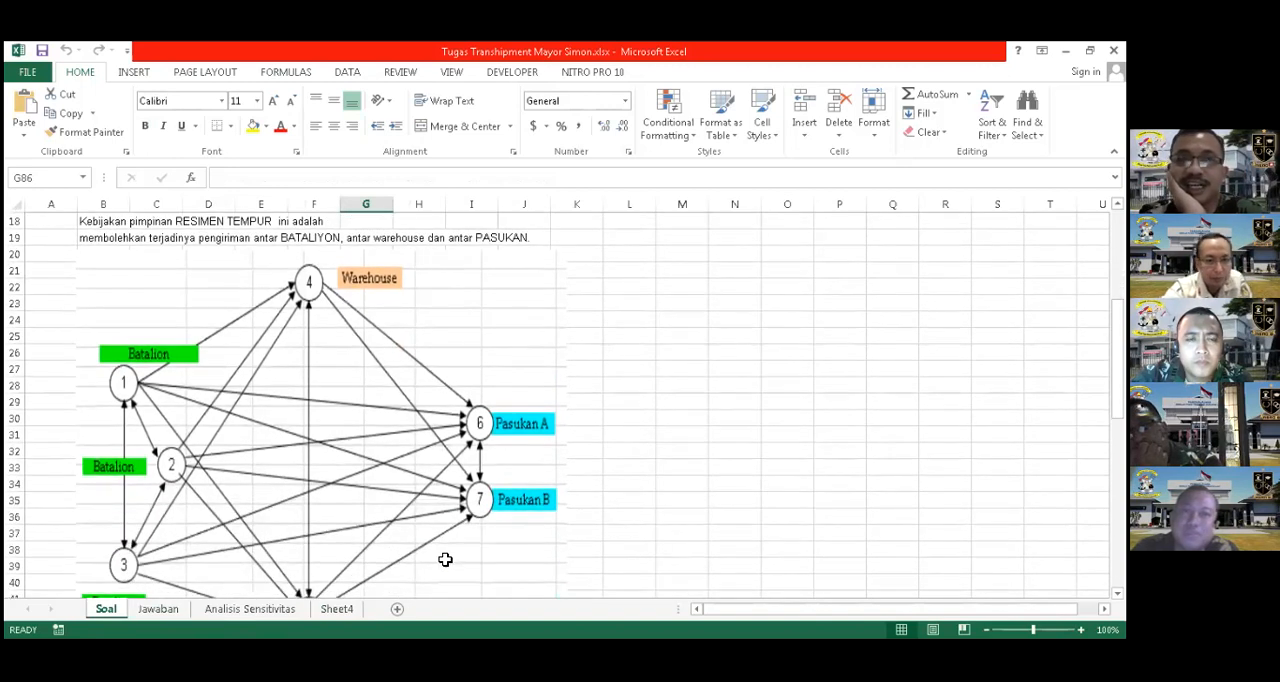
scroll(445, 560, down, 1)
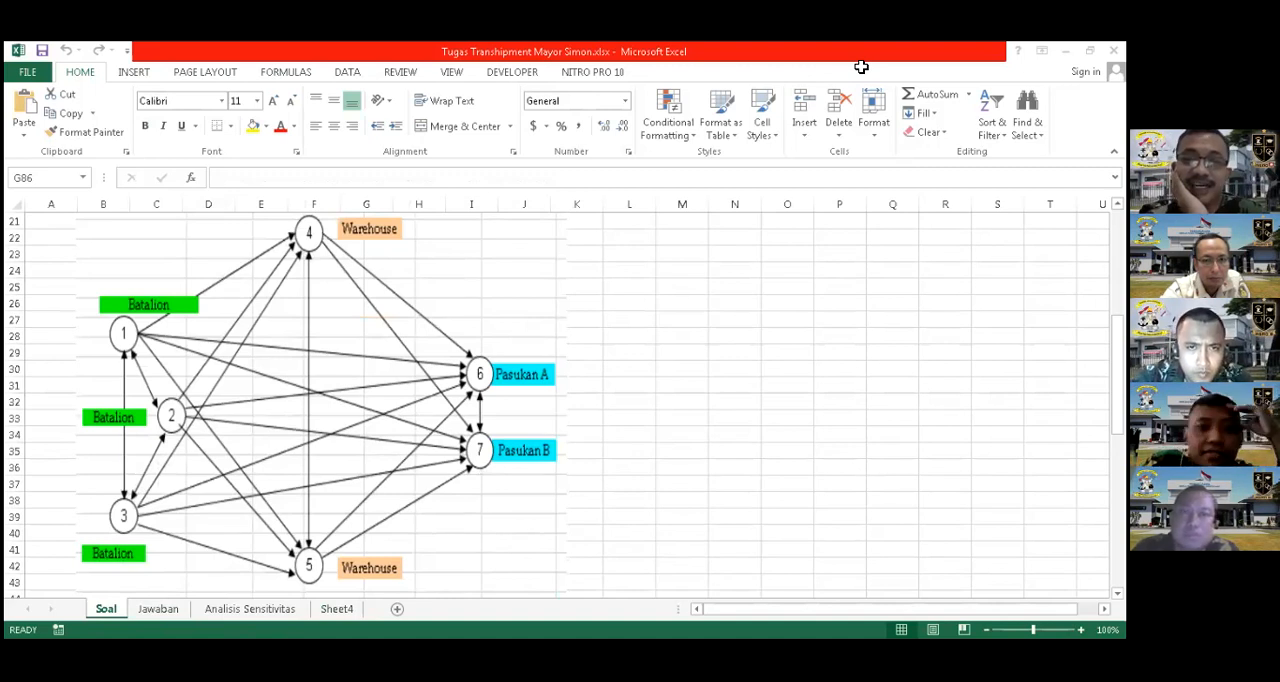
click(857, 236)
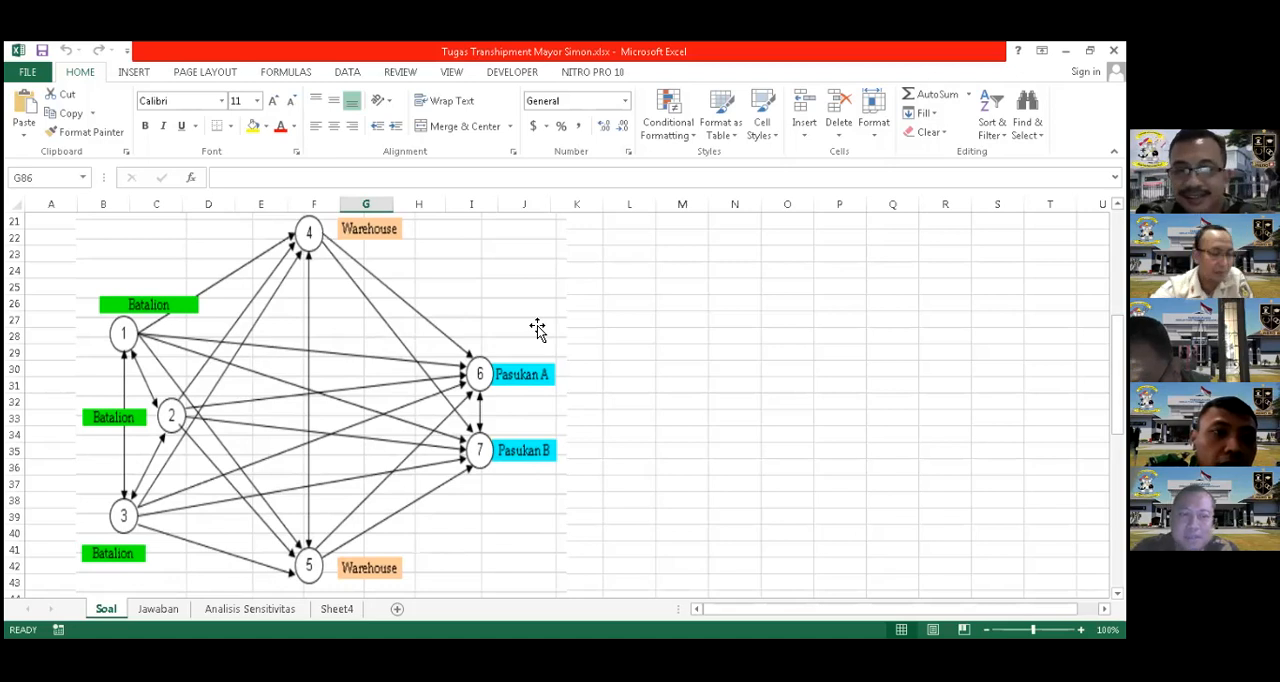
scroll(537, 330, up, 6)
scroll(537, 330, down, 2)
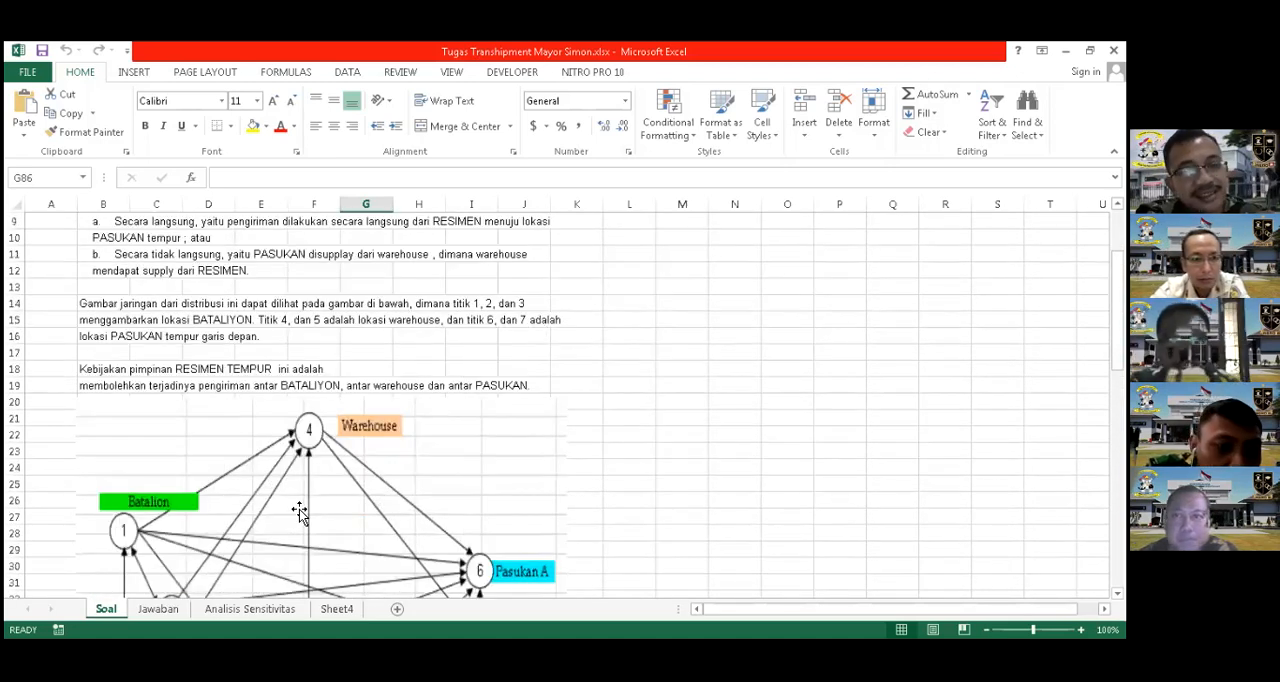
scroll(172, 612, down, 2)
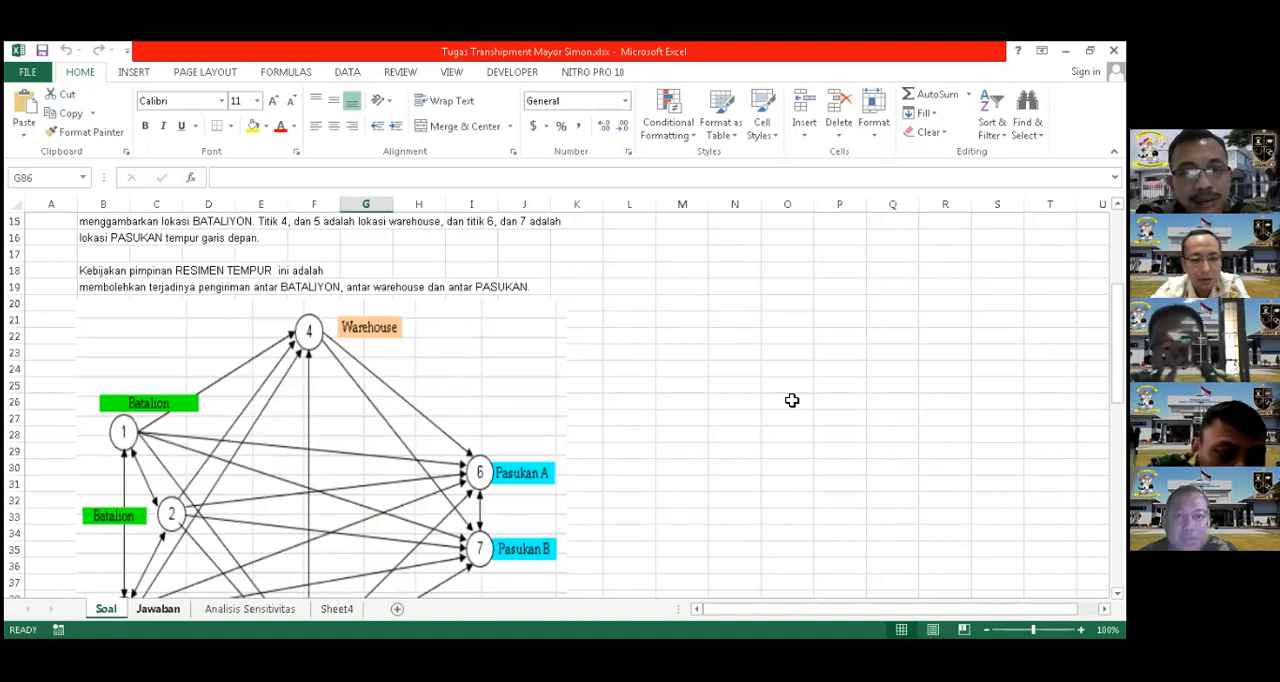
Look through the Jawaban sheet's risk table, Zmin objective, node constraints and shipment tables
click(205, 305)
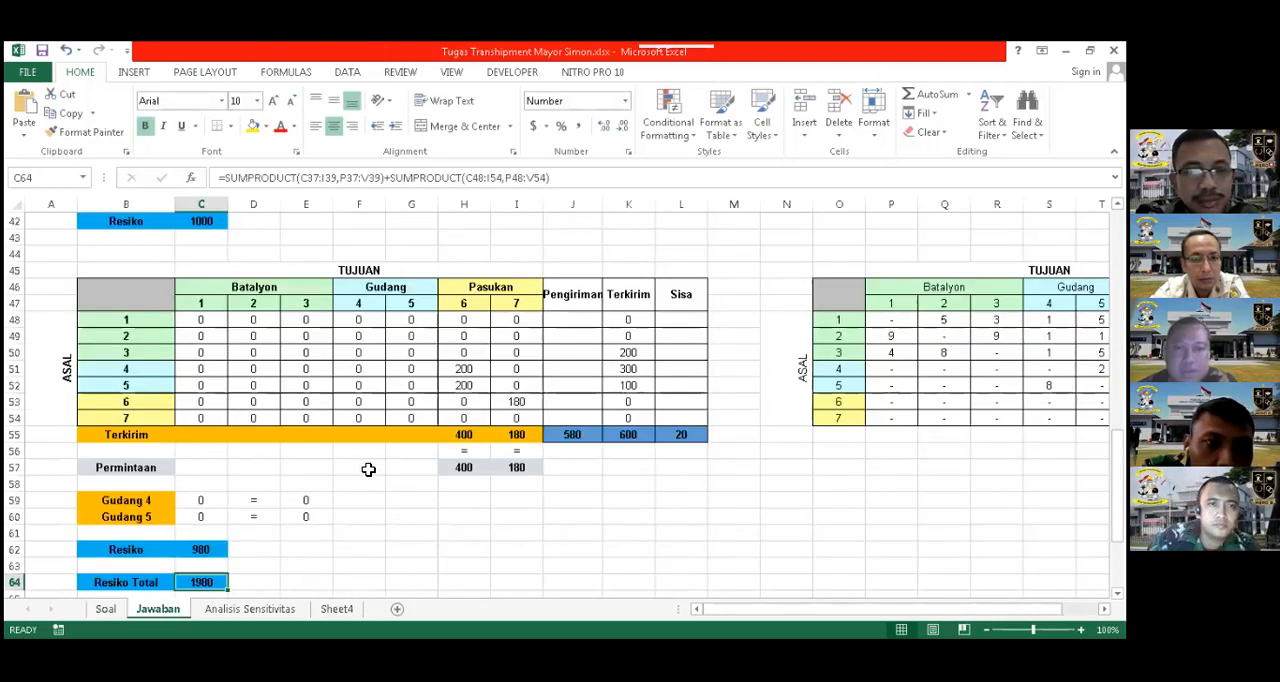
scroll(368, 469, up, 14)
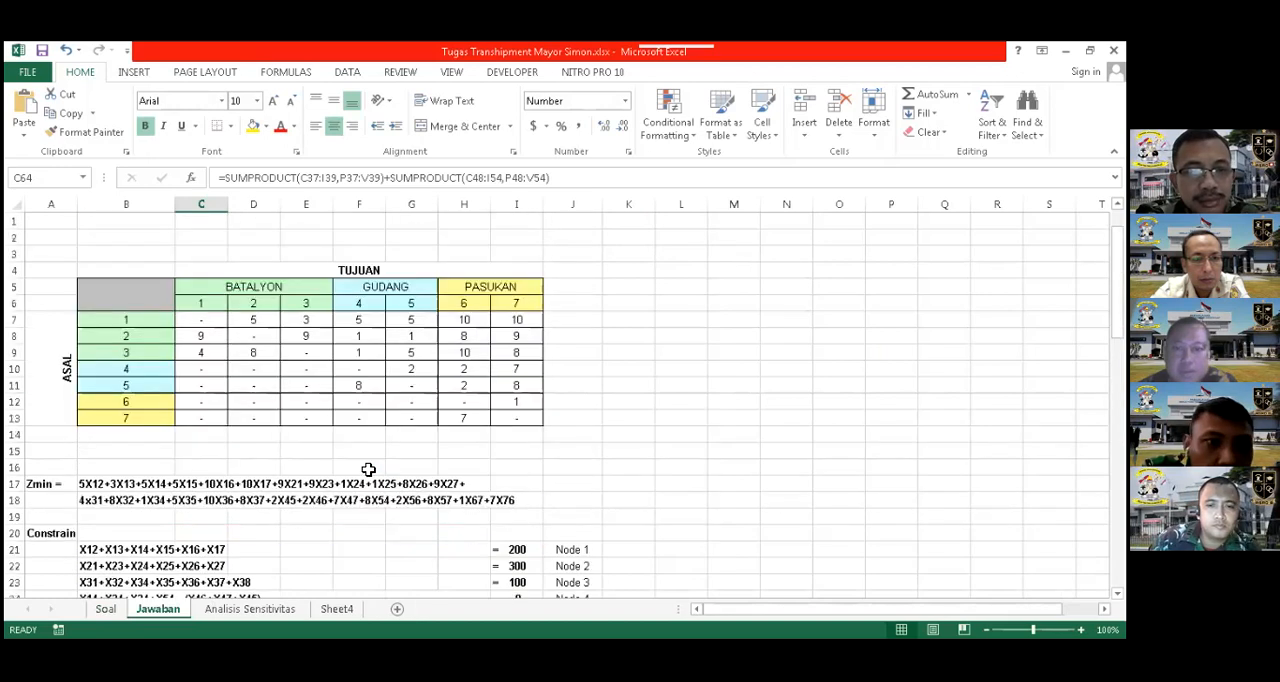
scroll(361, 510, down, 2)
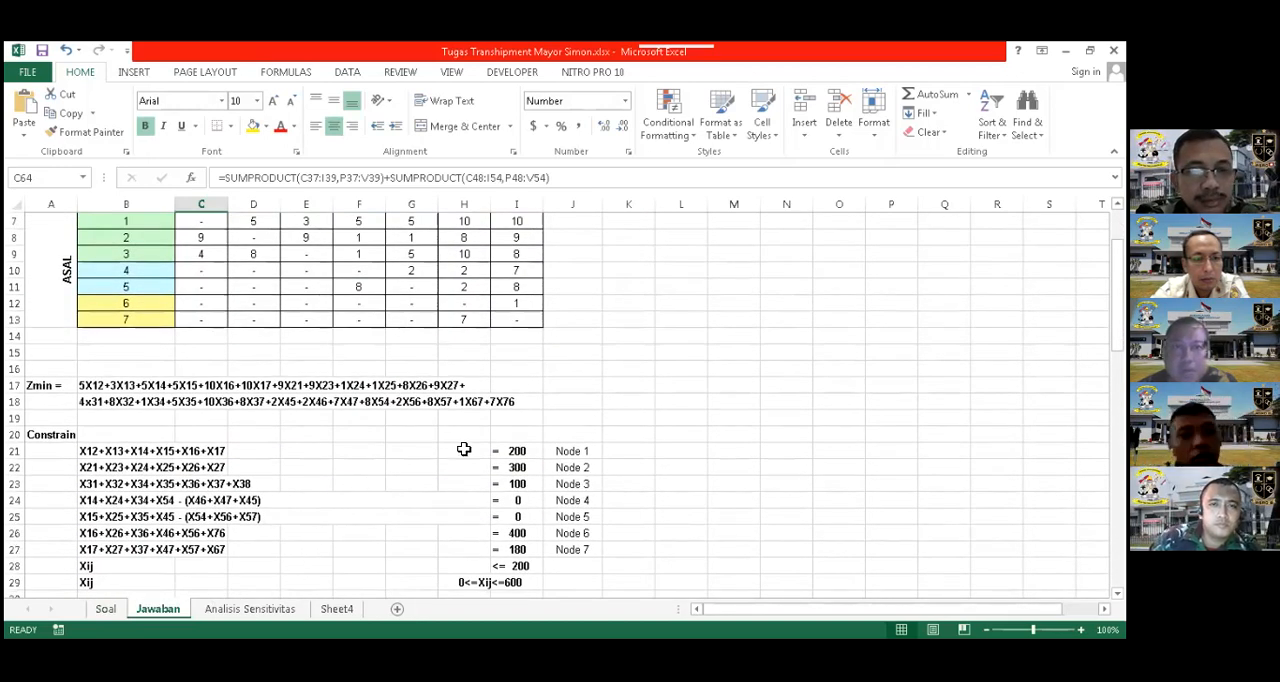
scroll(464, 449, up, 1)
scroll(464, 447, down, 3)
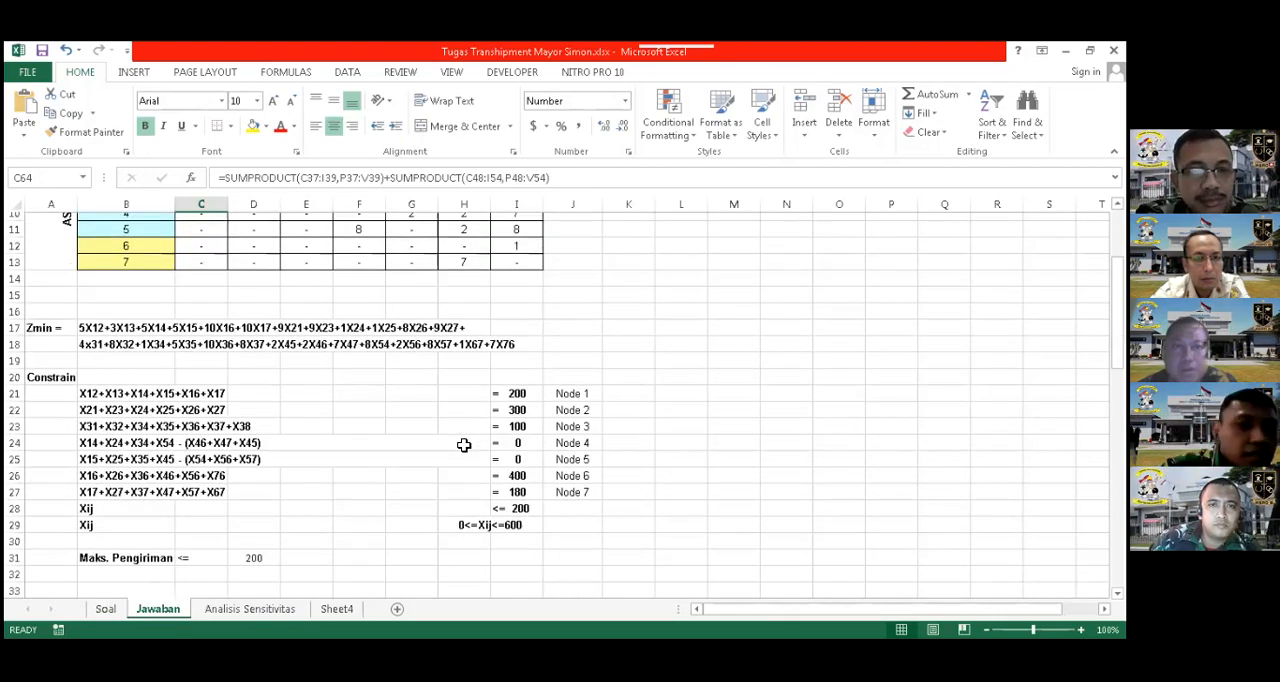
scroll(464, 445, down, 1)
scroll(454, 451, down, 2)
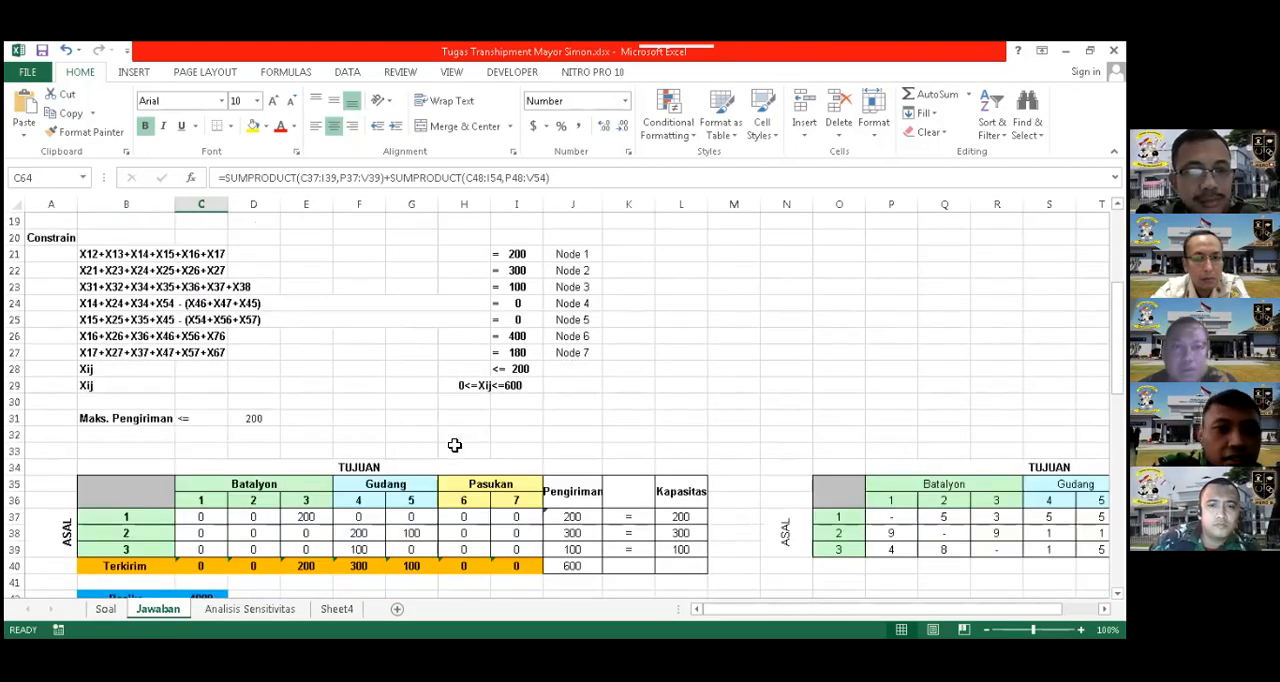
scroll(454, 445, down, 2)
scroll(454, 443, up, 2)
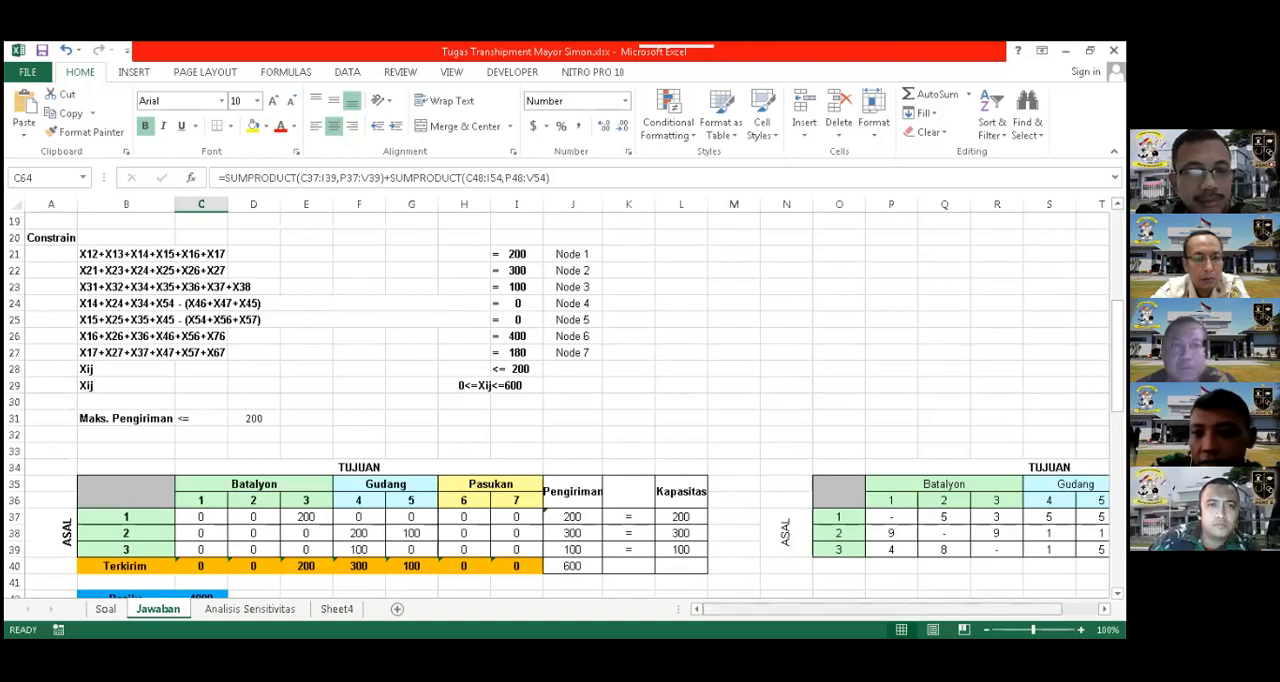
Set the Jawaban sheet's zoom to 91% and examine how the Zmin function and constraints relate to the risk table
drag(1033, 630, 1030, 630)
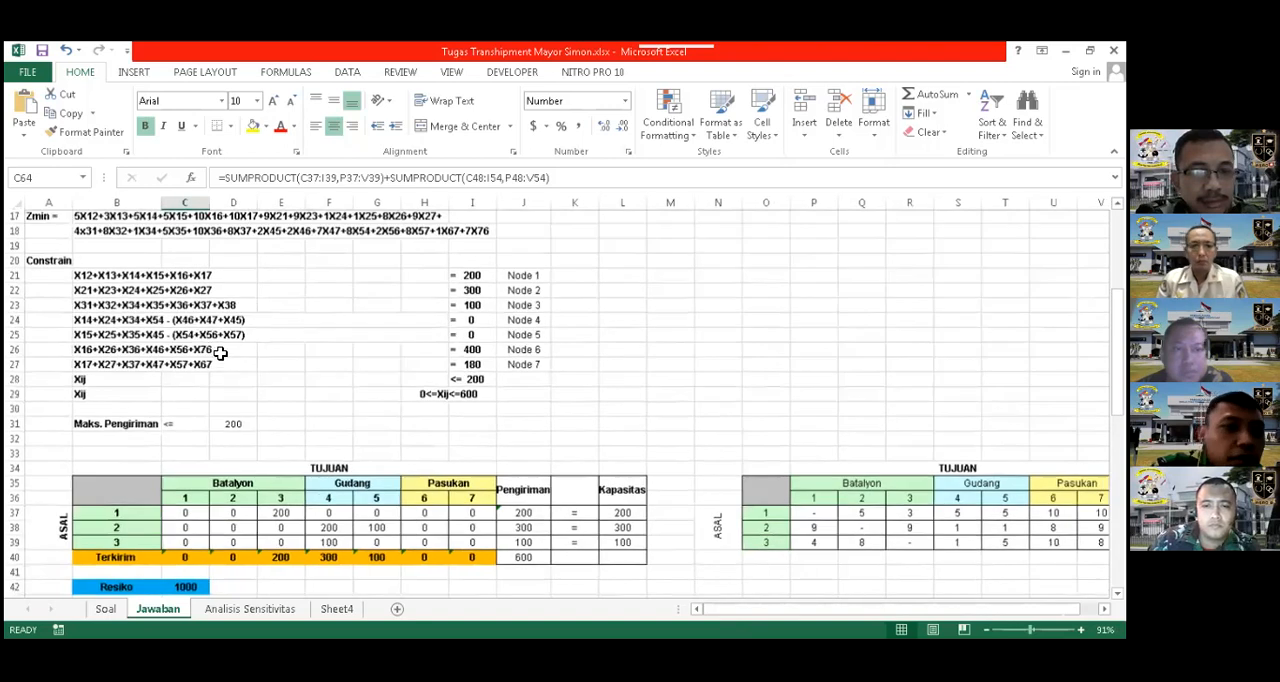
scroll(171, 320, up, 5)
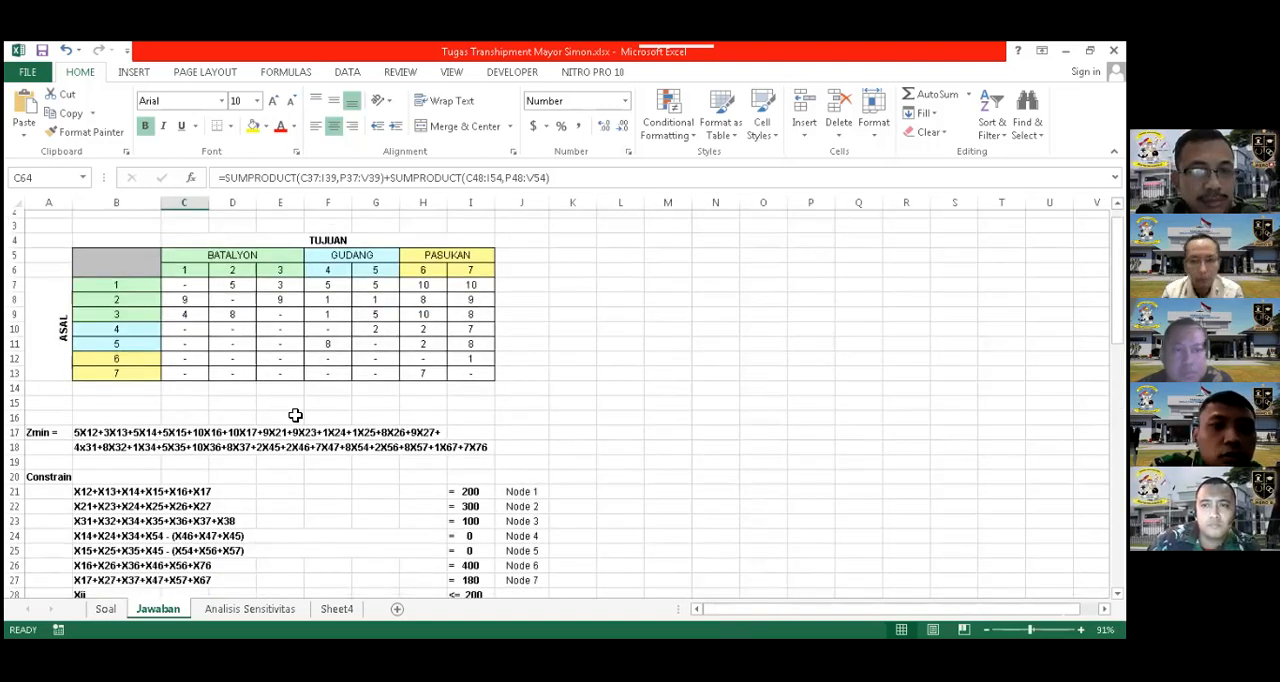
scroll(54, 400, down, 1)
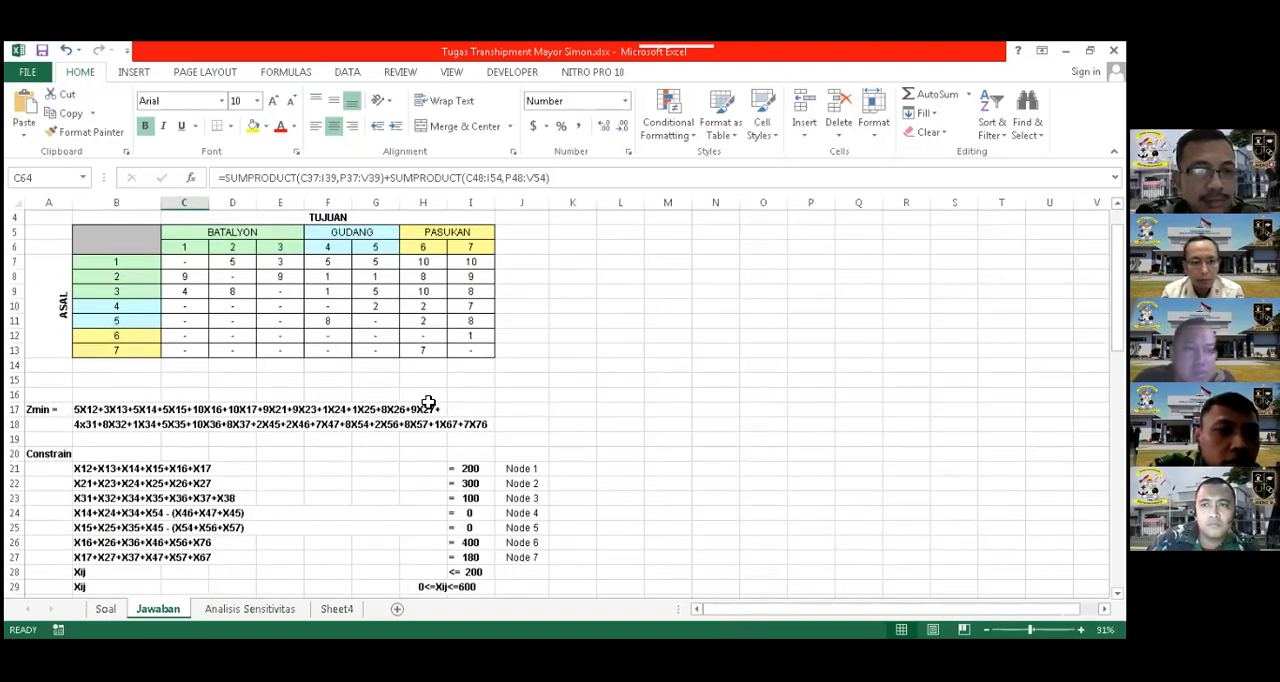
scroll(182, 418, down, 1)
scroll(114, 405, up, 3)
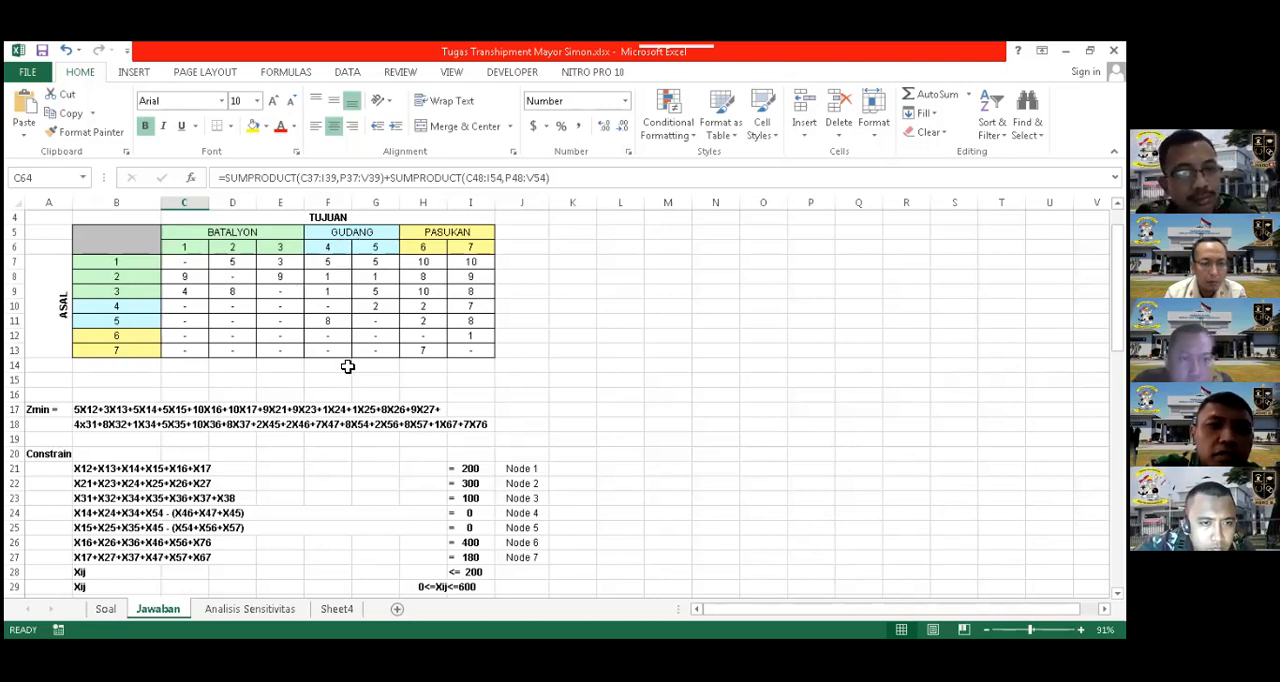
scroll(168, 390, down, 1)
scroll(168, 390, down, 2)
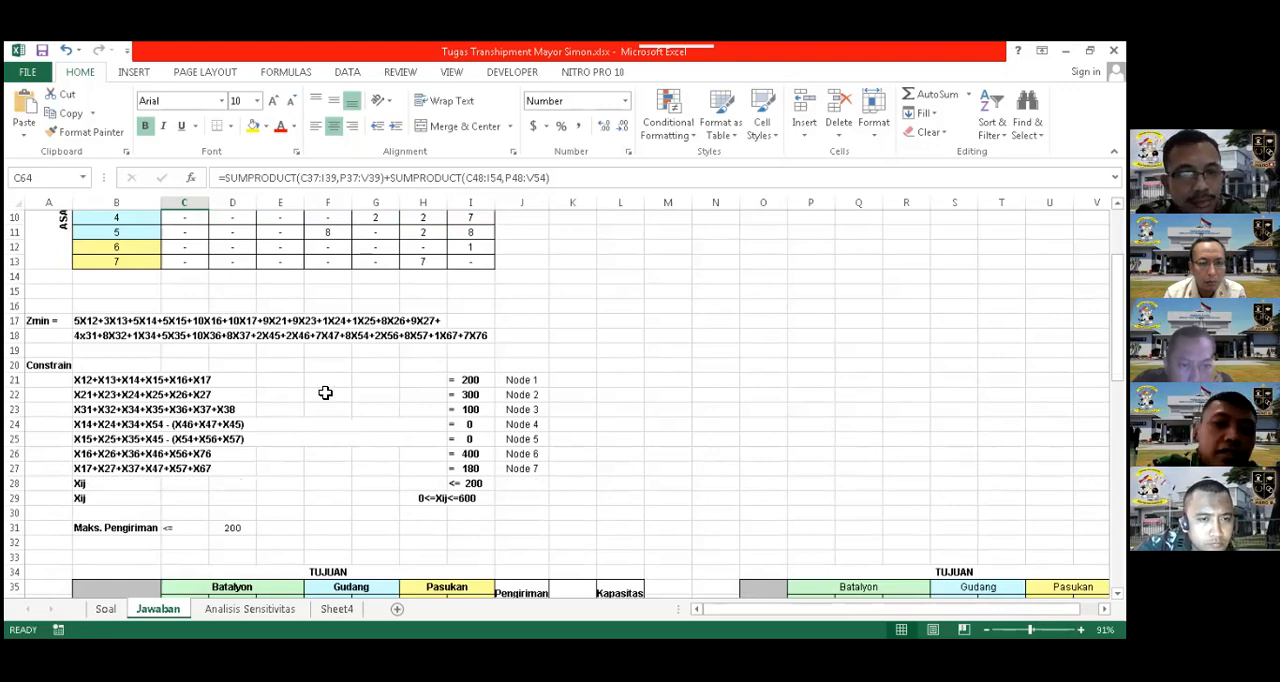
scroll(325, 393, down, 8)
scroll(330, 393, up, 11)
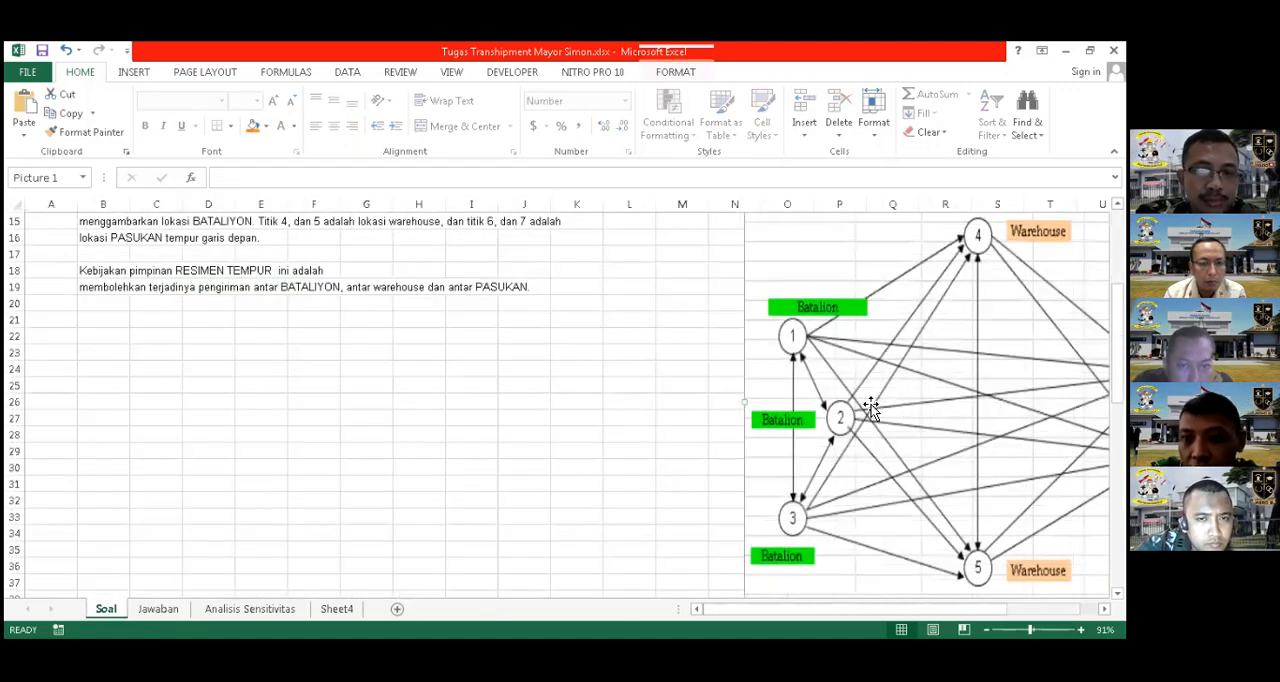
Copy the network diagram from the Soal sheet into the Jawaban sheet and place it beside the objective function and constraints
right_click(848, 412)
click(885, 393)
click(169, 608)
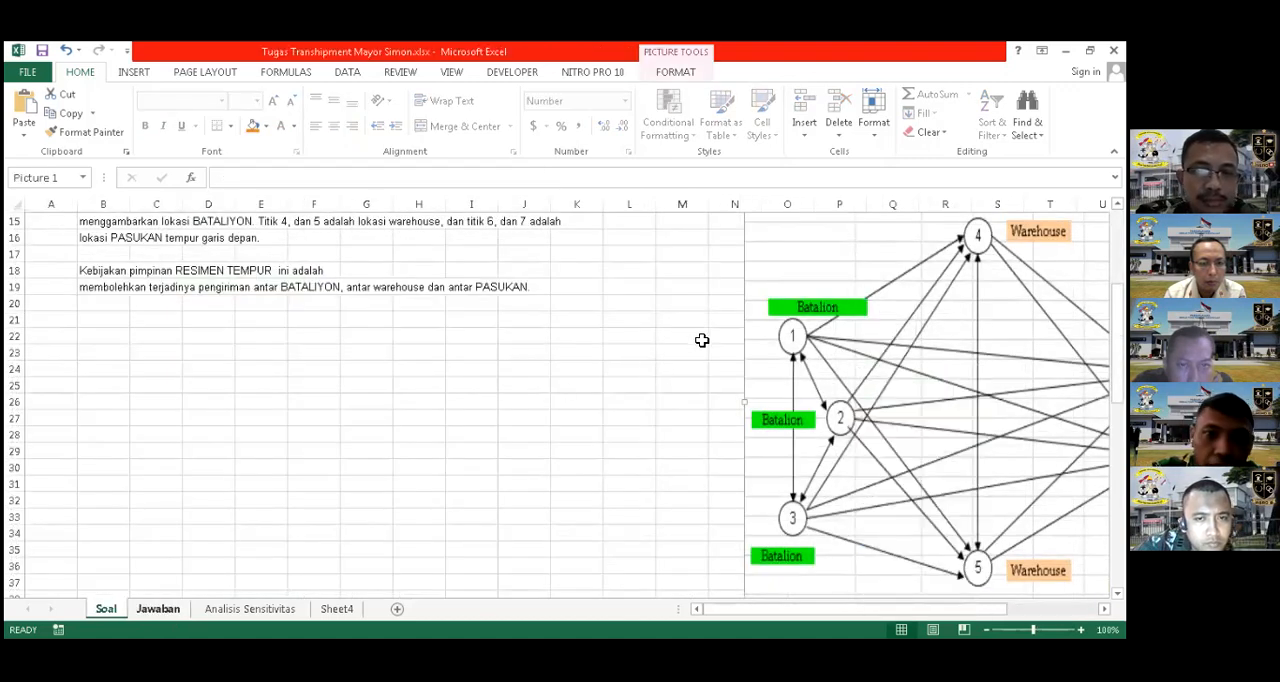
right_click(708, 337)
click(736, 383)
scroll(130, 428, down, 2)
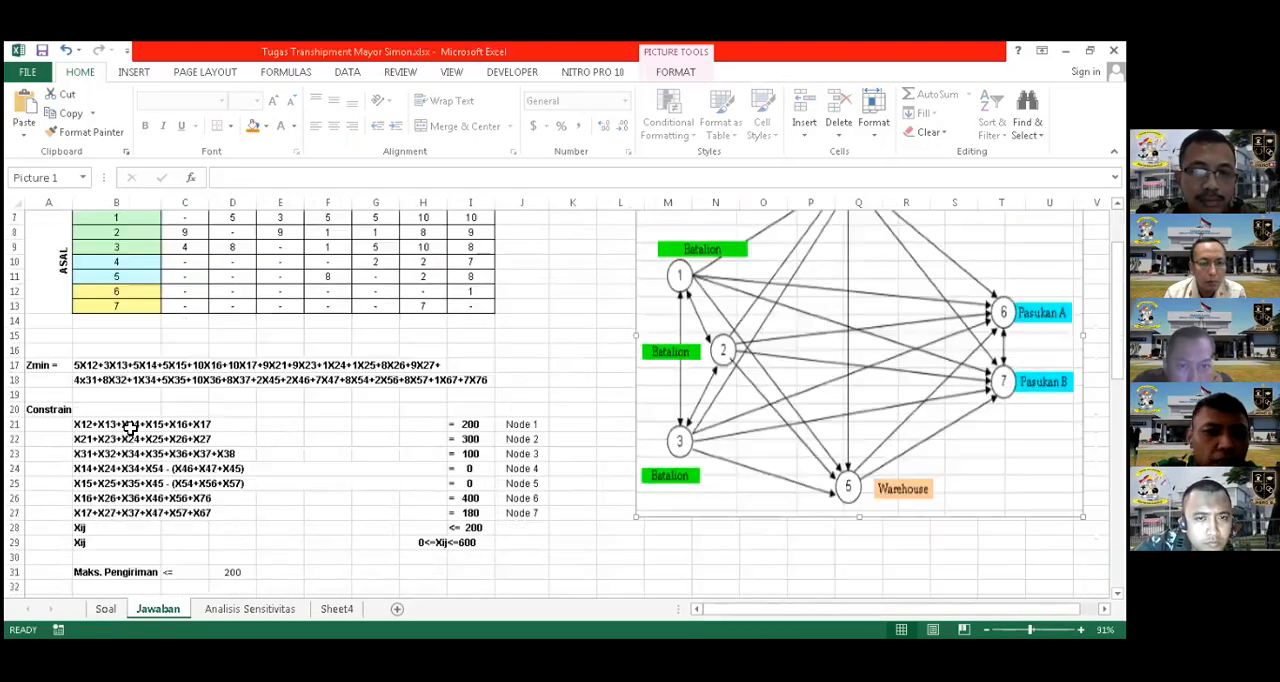
drag(711, 393, 694, 431)
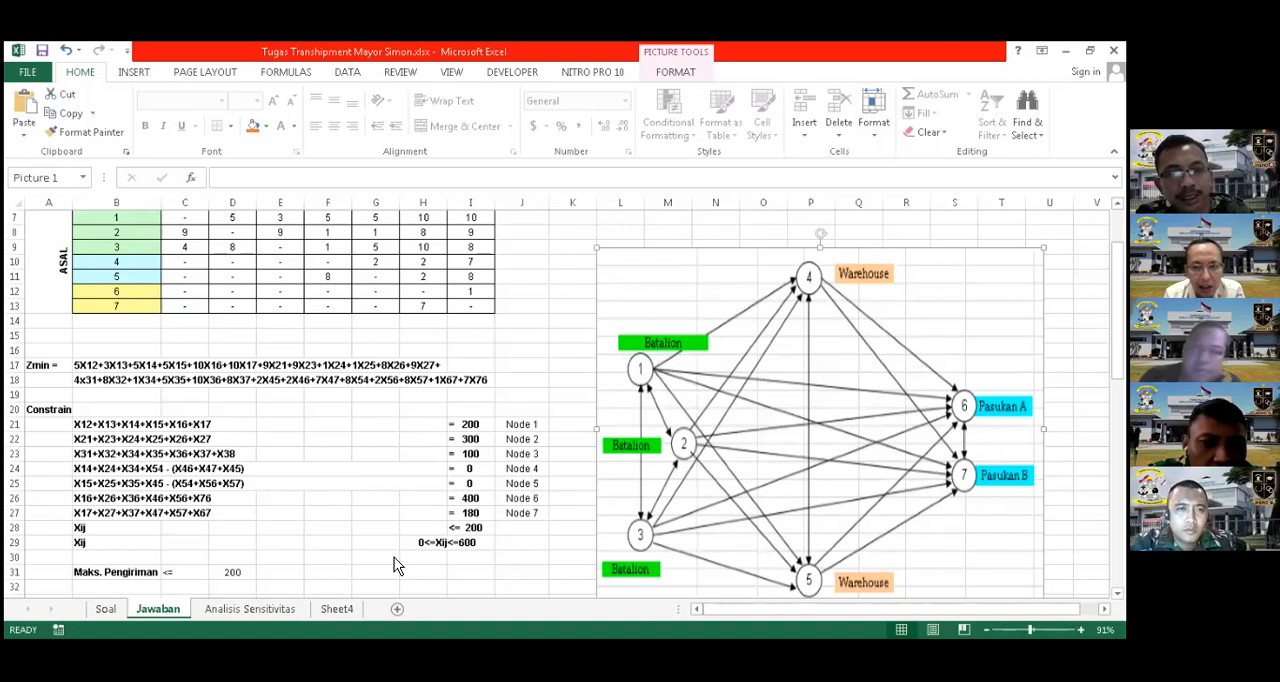
mouse_move(688, 260)
mouse_down()
mouse_move(694, 271)
mouse_move(674, 265)
mouse_up()
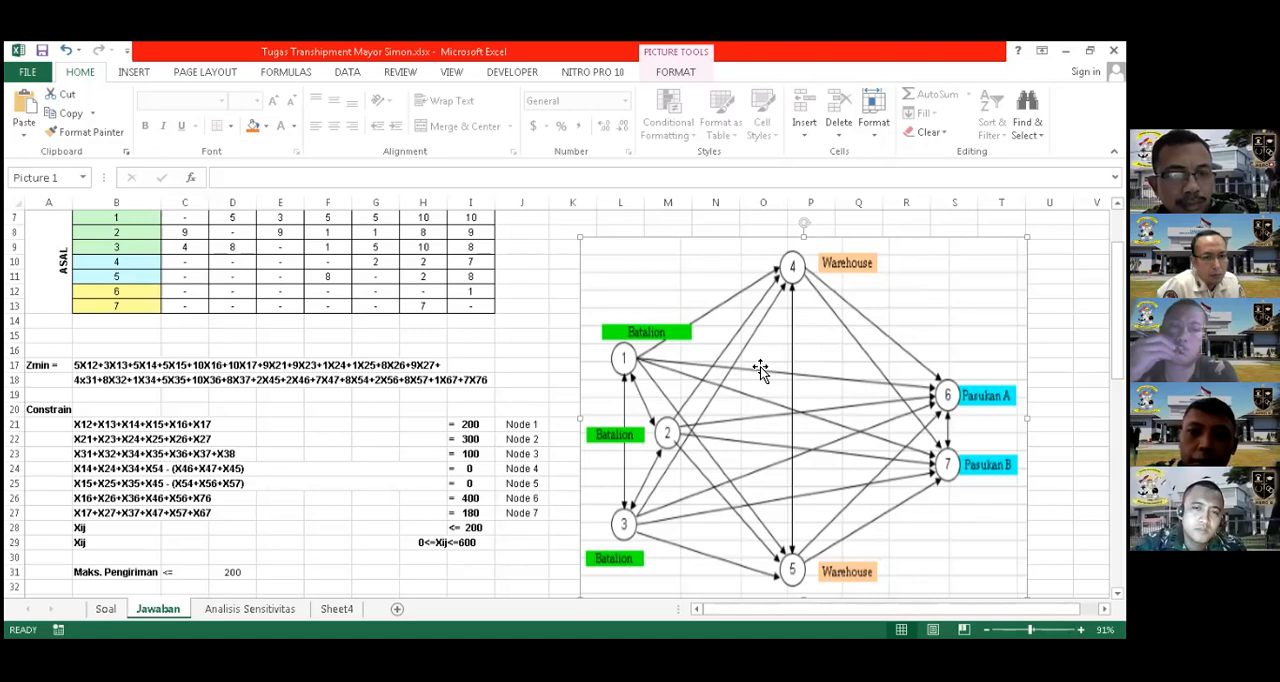
Examine the two shipment tables and their risk tables on the Jawaban sheet against the constraints and network diagram
scroll(760, 367, down, 1)
scroll(760, 370, down, 2)
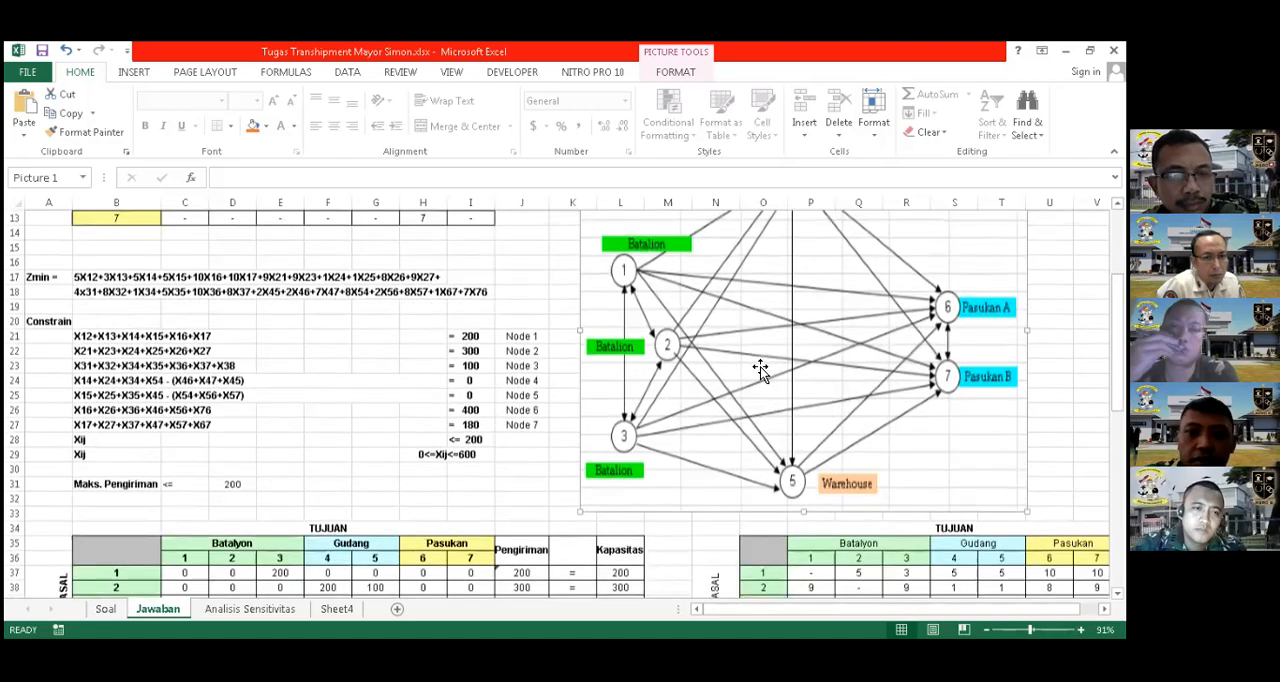
scroll(760, 370, down, 3)
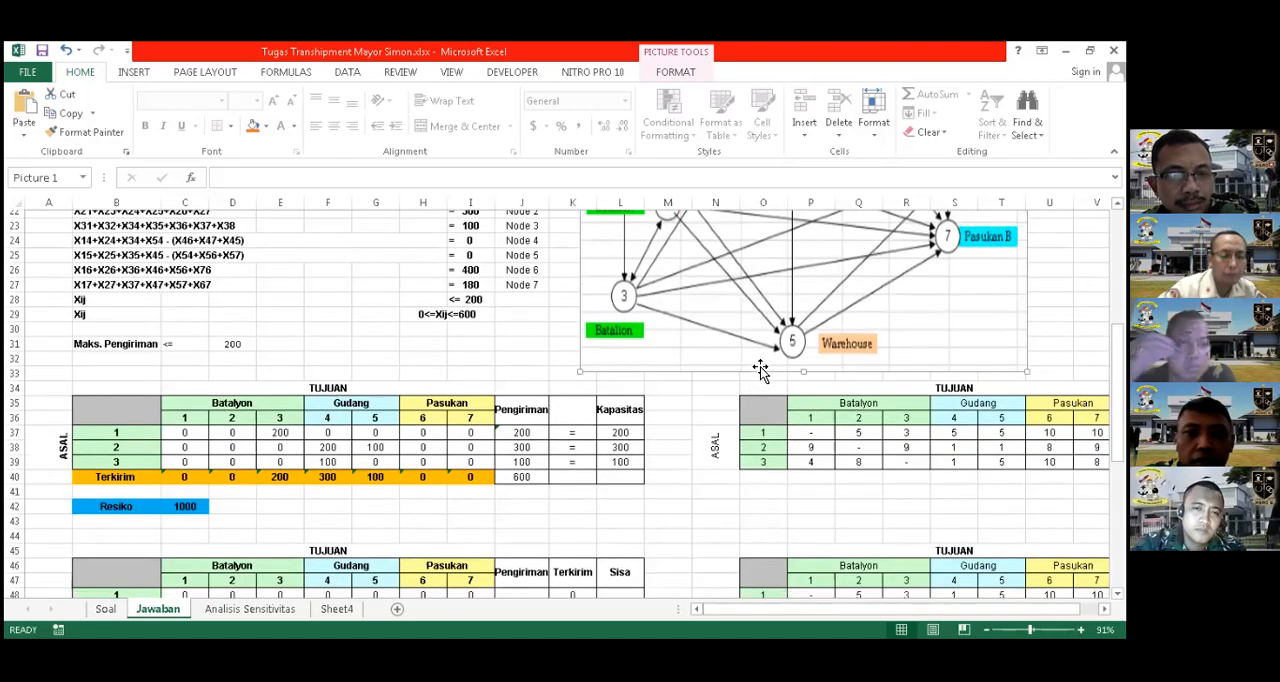
scroll(760, 370, down, 3)
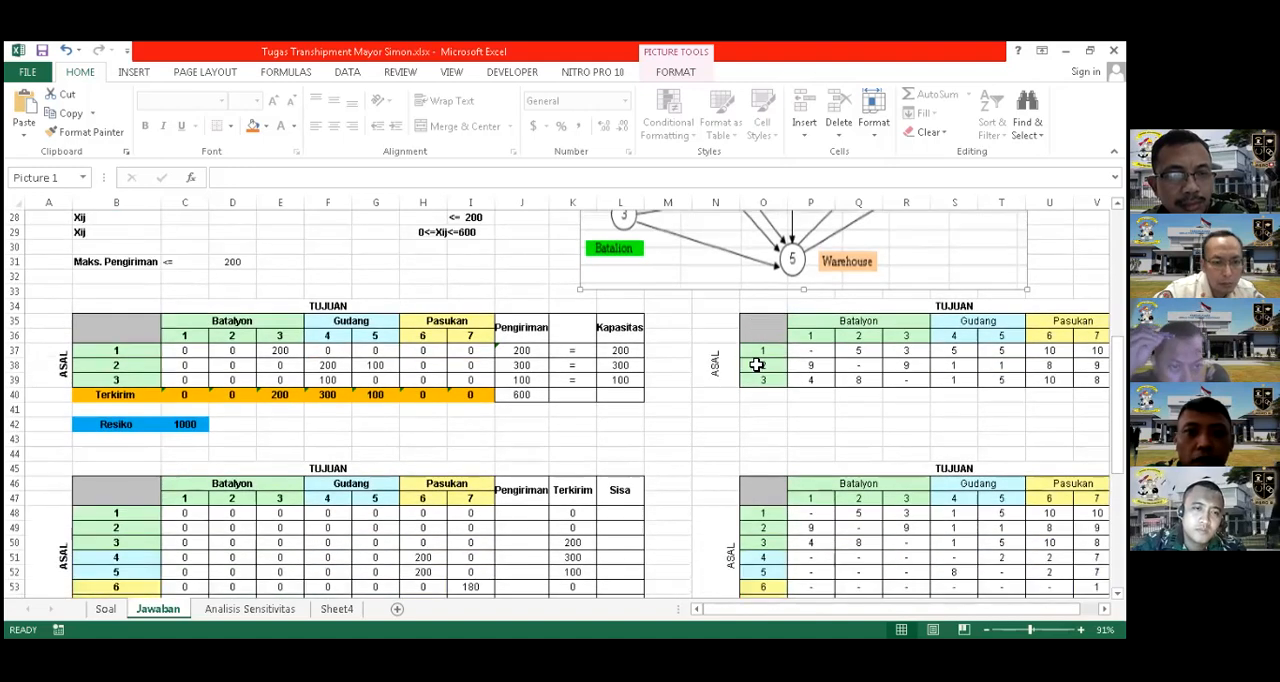
scroll(755, 363, down, 1)
scroll(755, 363, down, 1)
scroll(755, 363, up, 1)
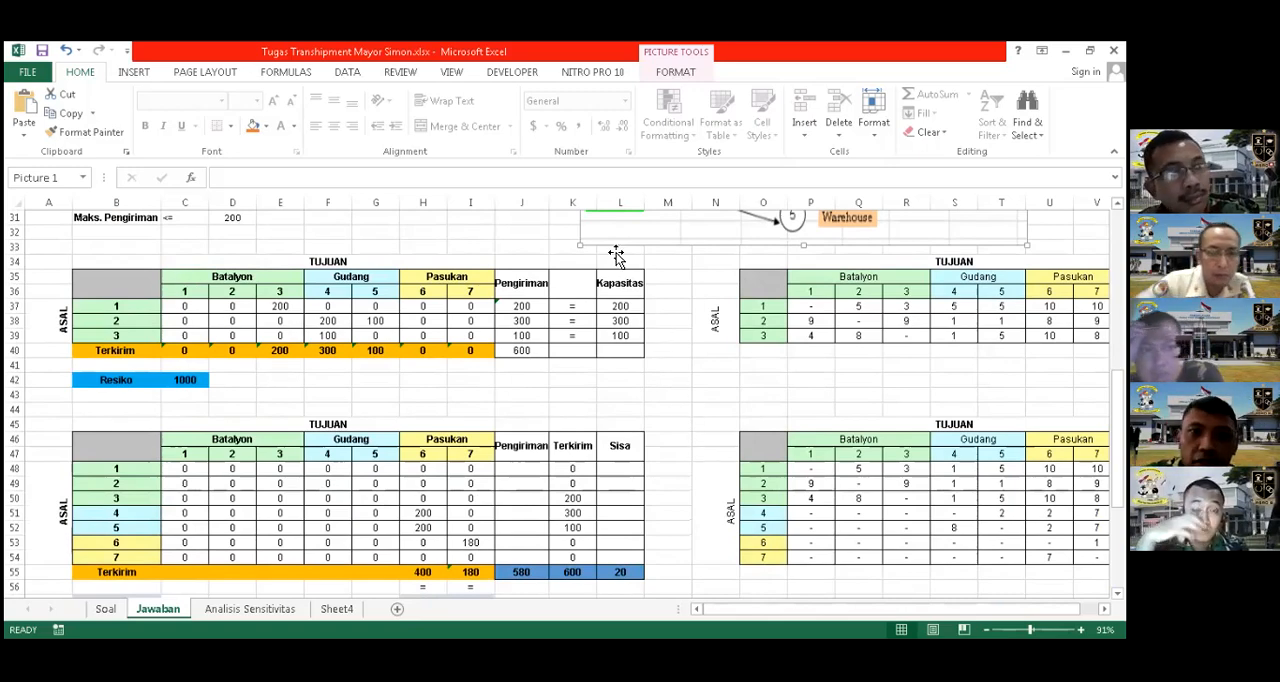
scroll(617, 258, up, 1)
scroll(648, 305, up, 6)
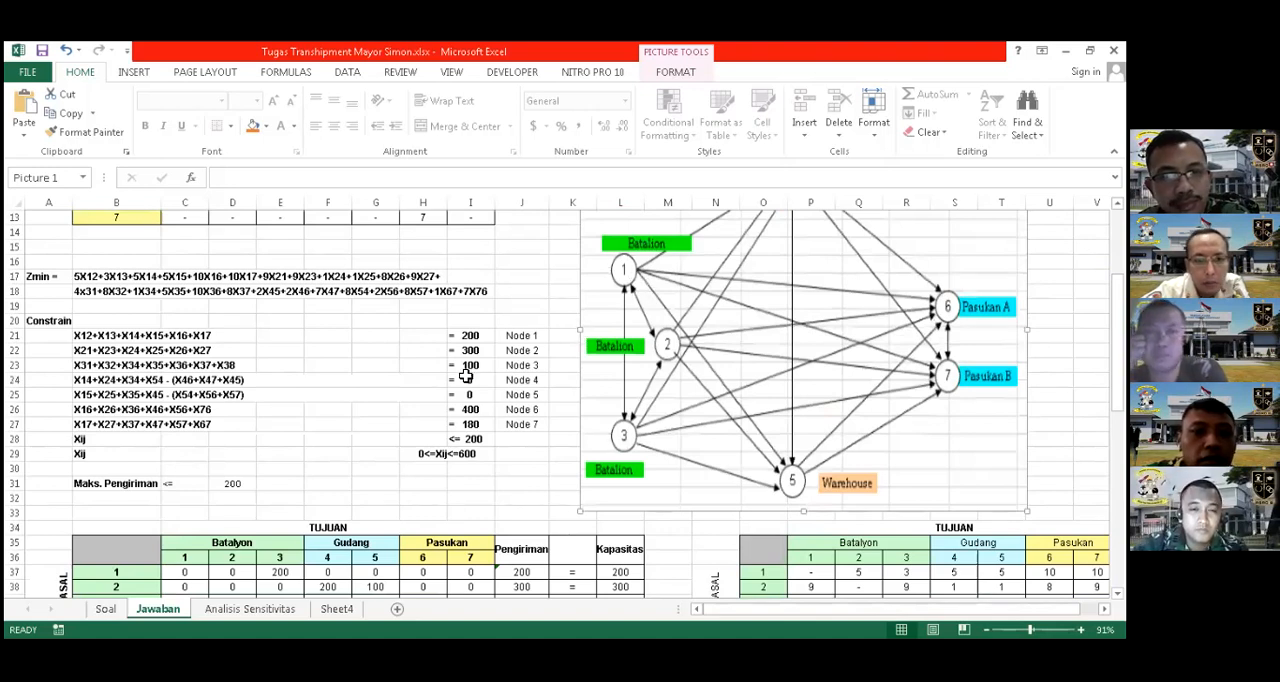
scroll(465, 376, down, 1)
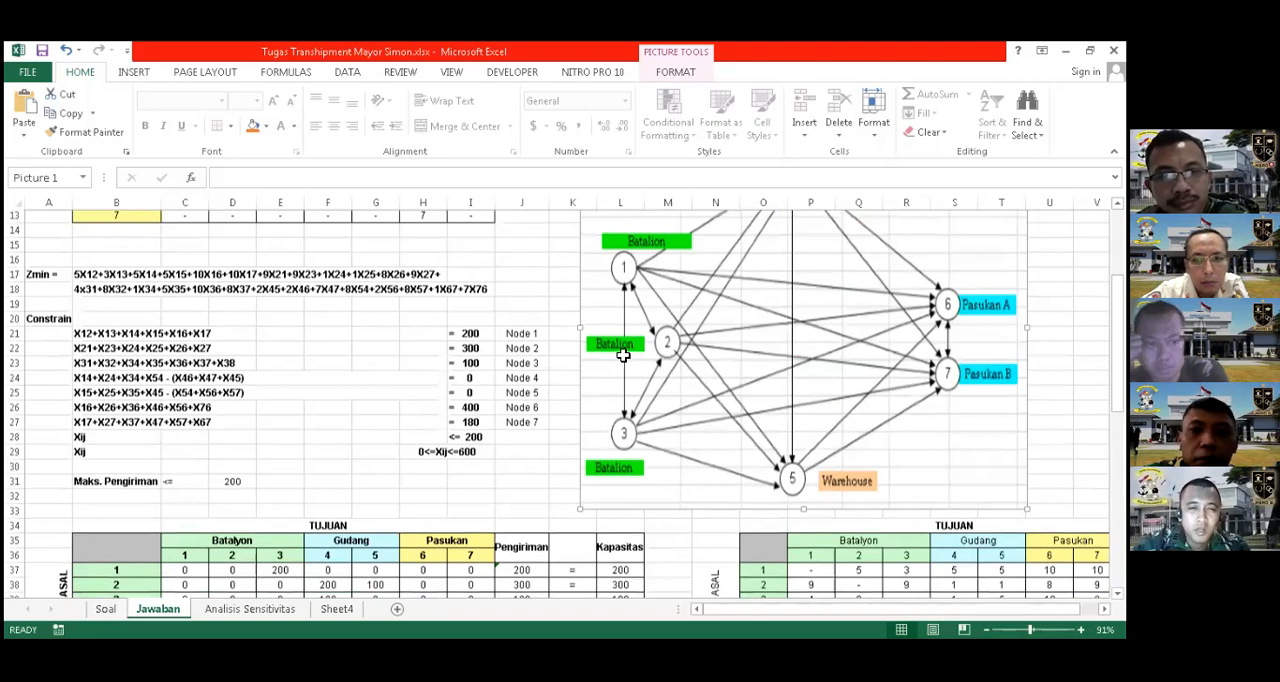
scroll(680, 353, down, 4)
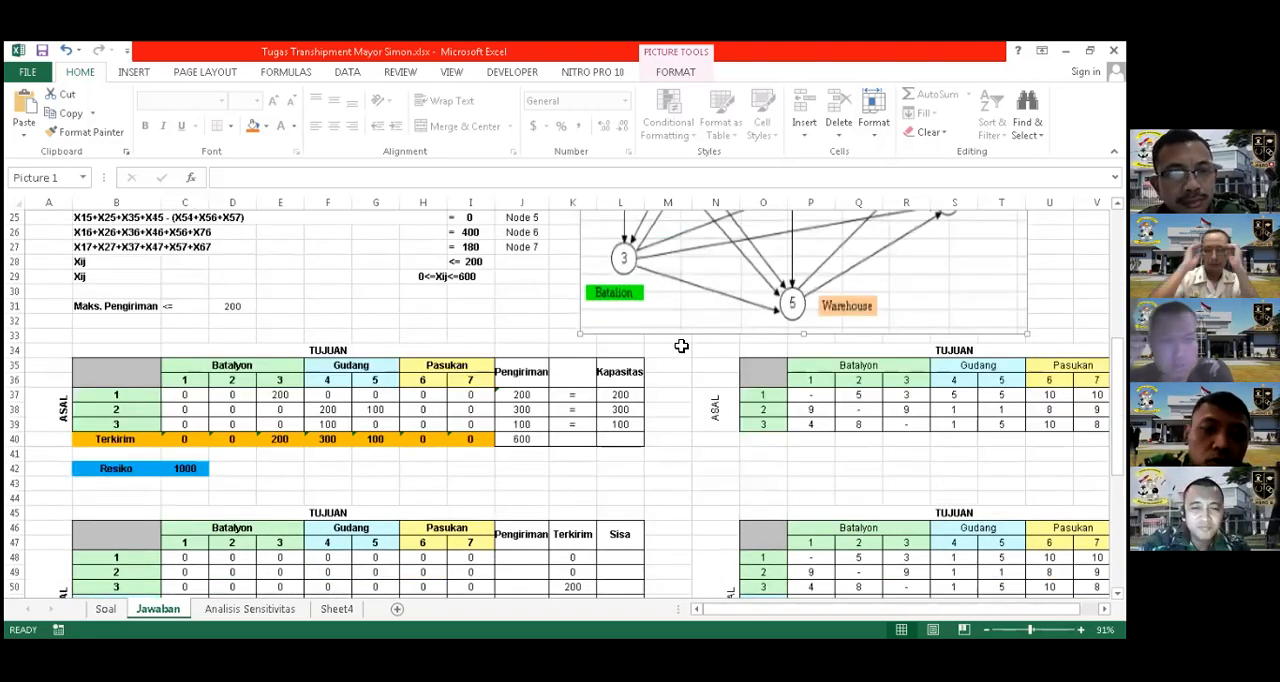
Move the network diagram on the Jawaban sheet about one column to the right, farther from the constraints' node labels
click(681, 346)
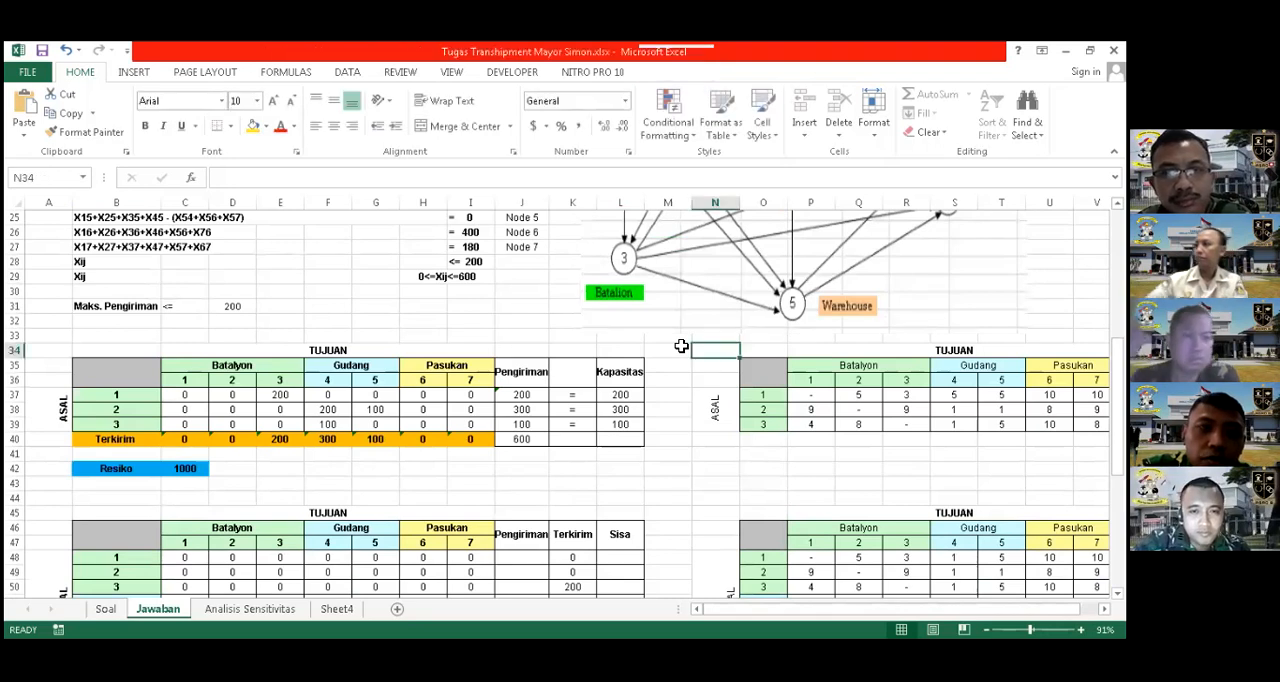
click(538, 305)
click(537, 290)
click(537, 277)
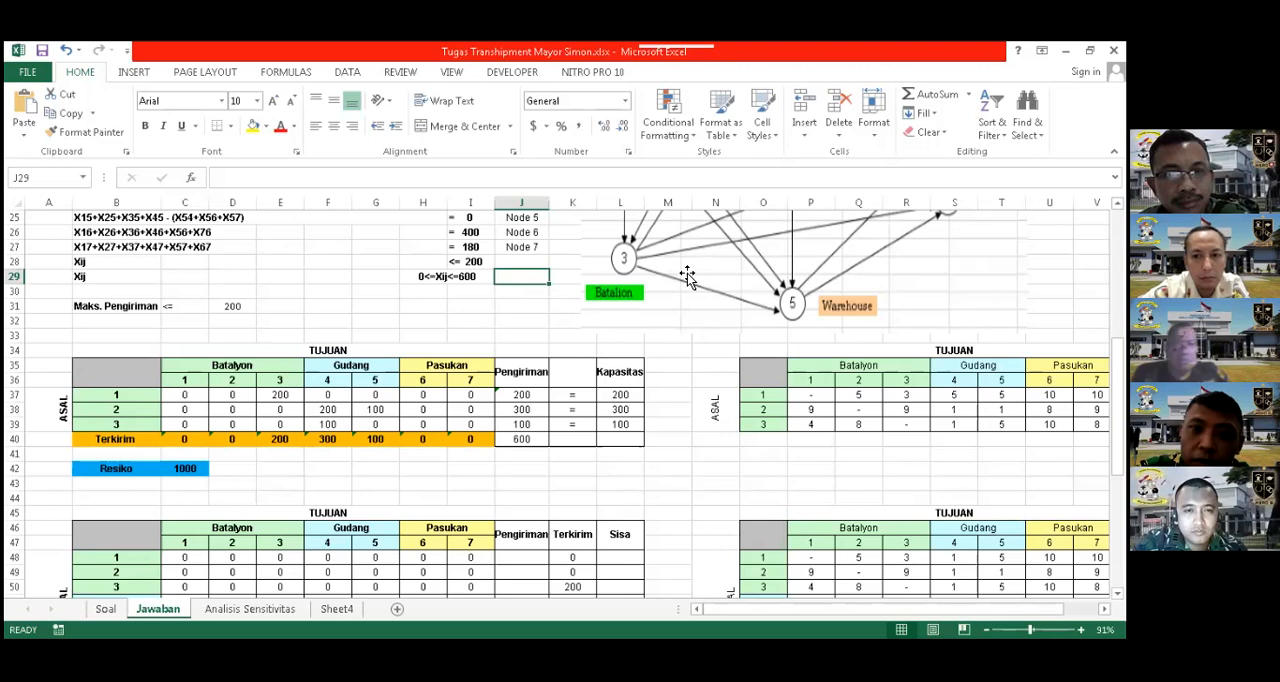
drag(720, 267, 777, 269)
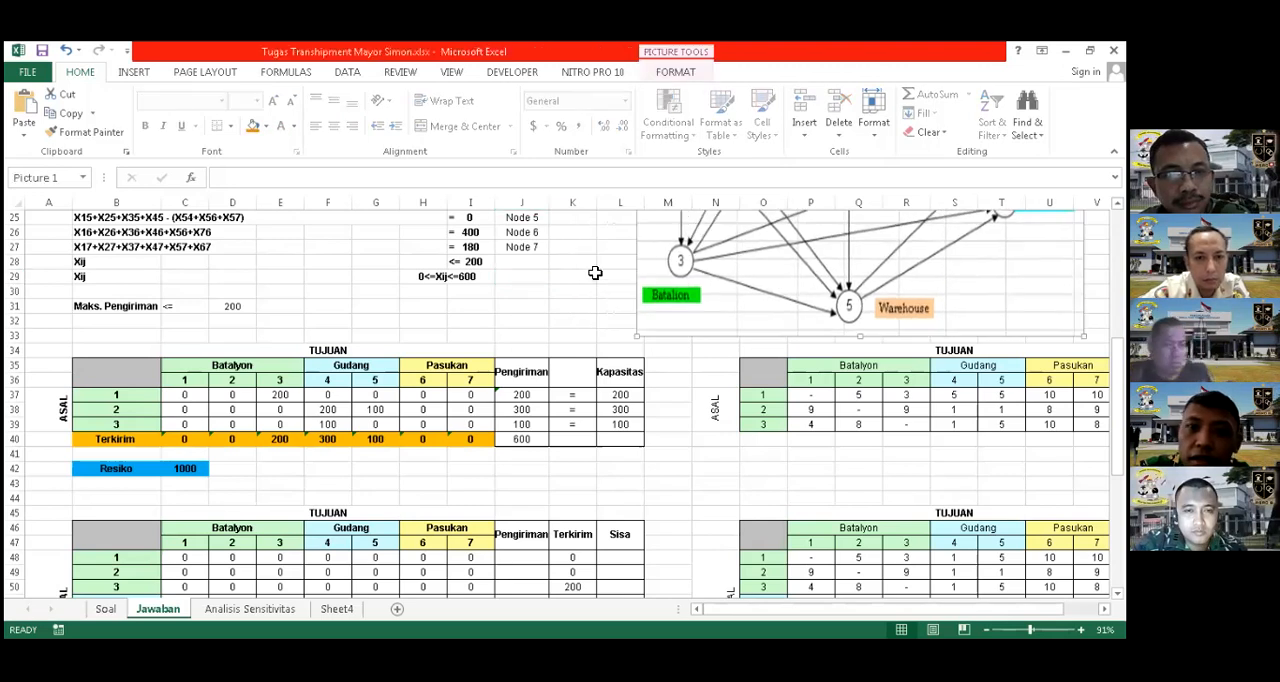
click(591, 274)
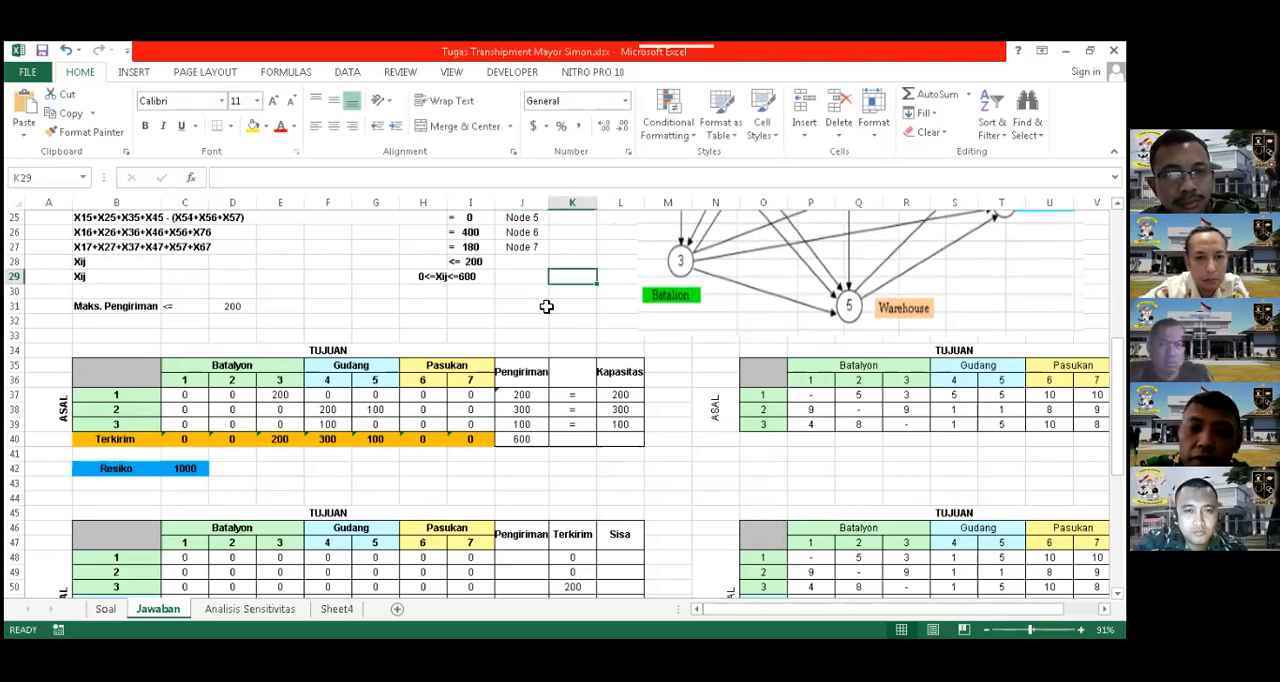
click(636, 484)
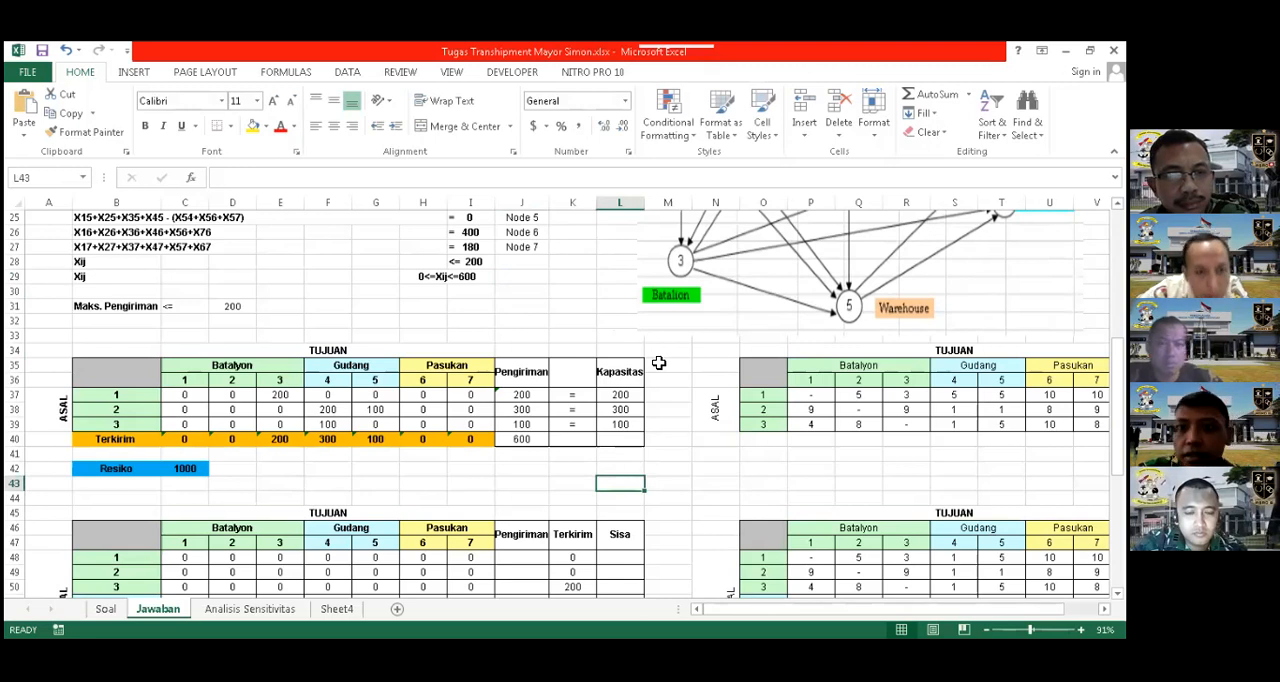
click(514, 494)
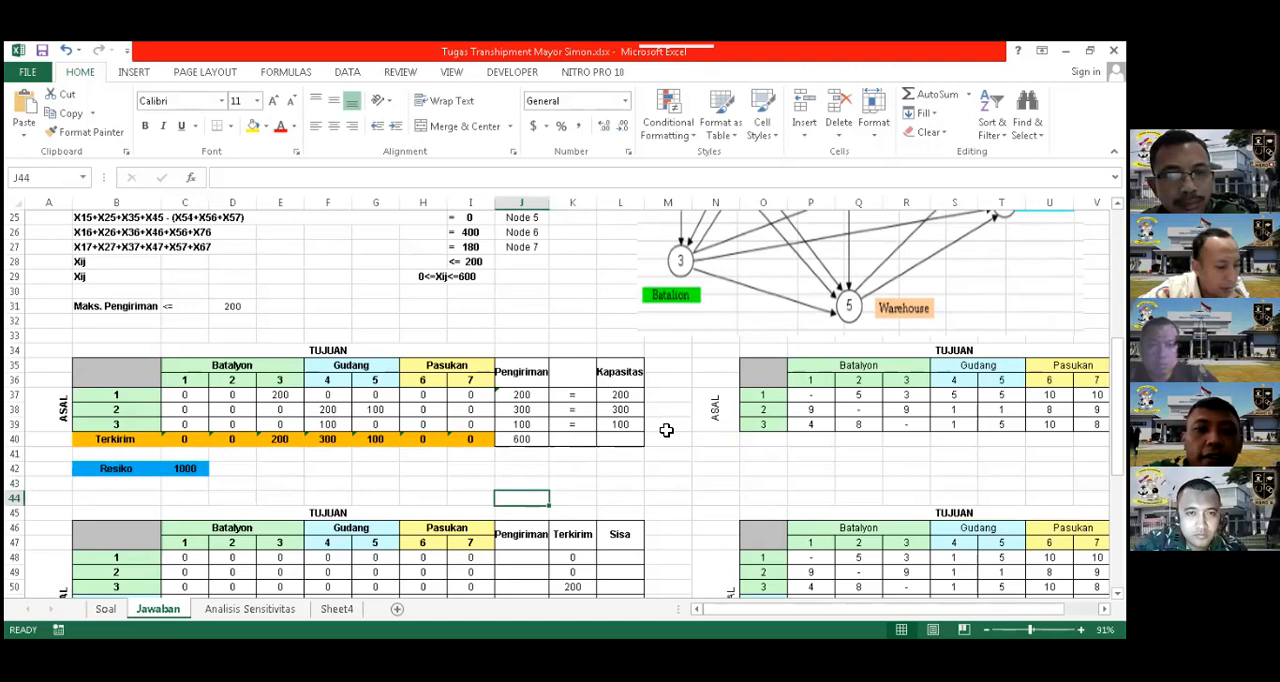
Fill the 0<=Xij<=600 constraint in cell H29 with yellow
scroll(662, 423, down, 2)
scroll(460, 363, up, 2)
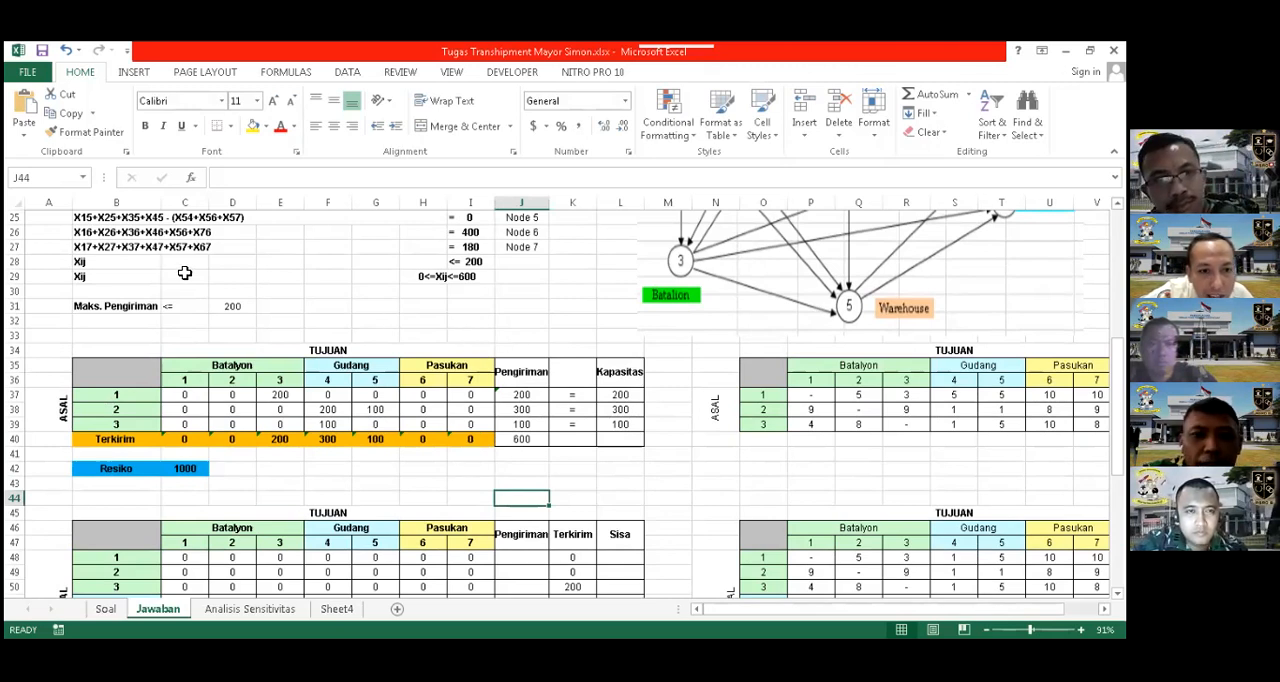
click(427, 279)
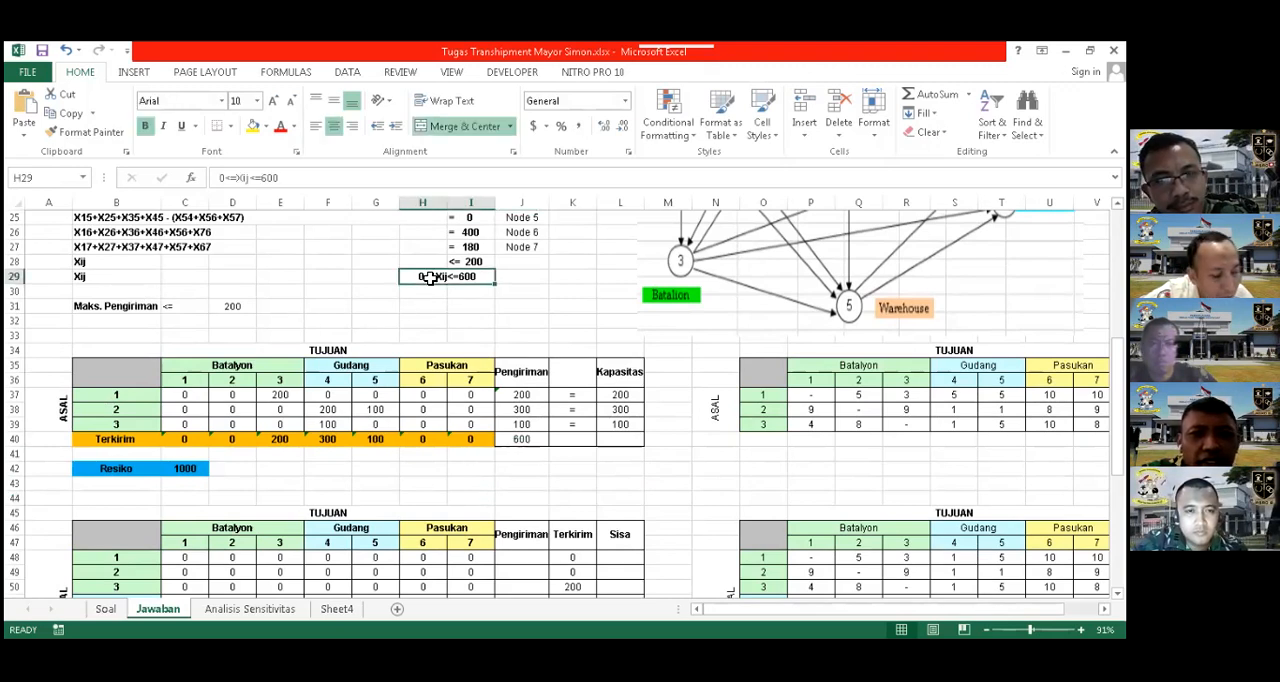
click(253, 127)
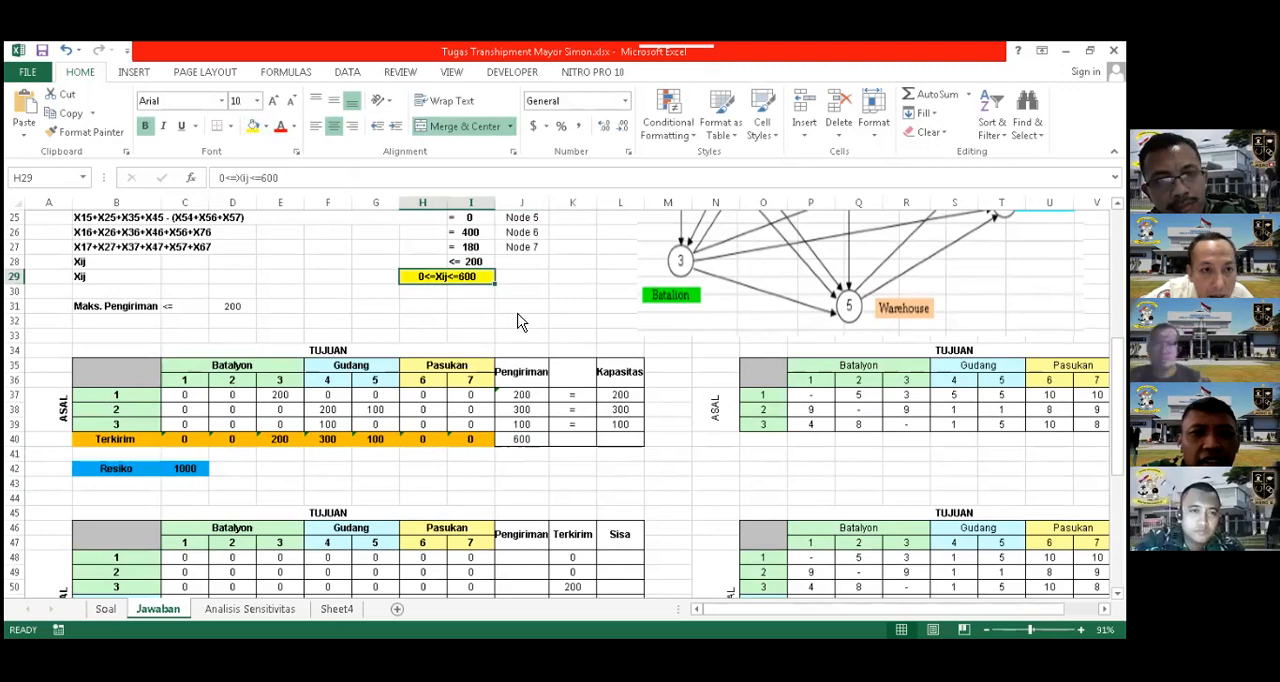
click(540, 323)
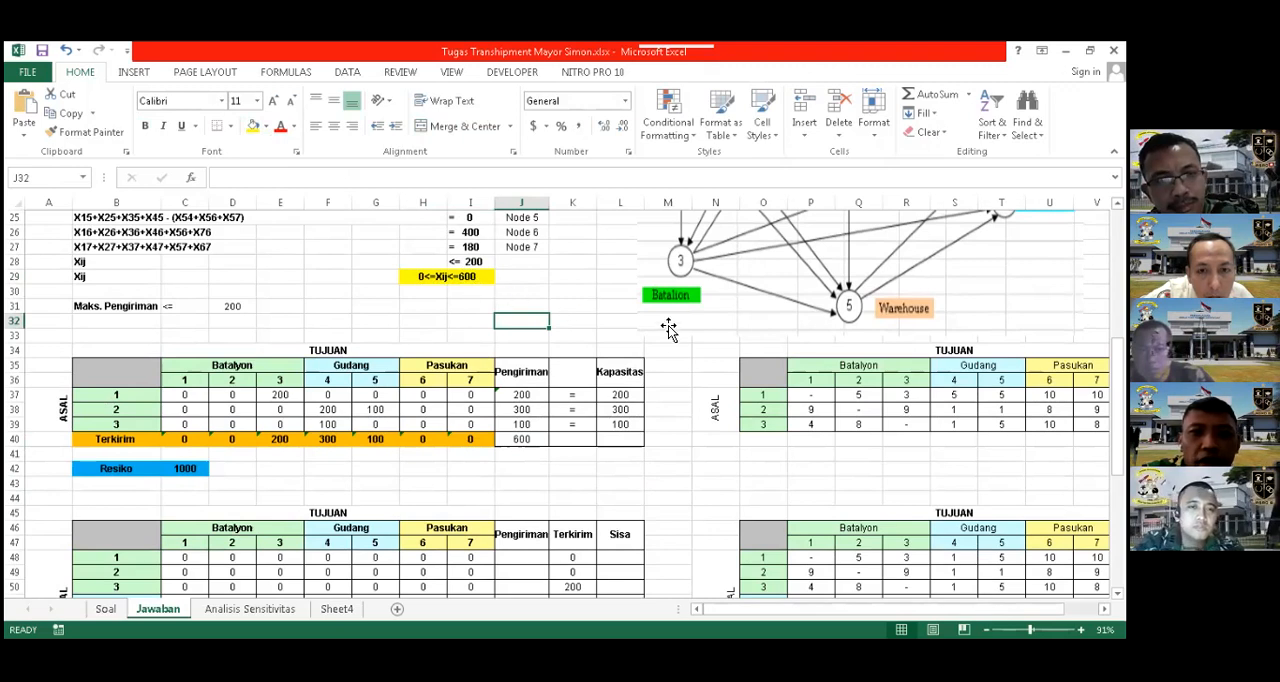
Examine the first shipment table and its Resiko row against the node constraints and the network diagram
scroll(680, 300, up, 1)
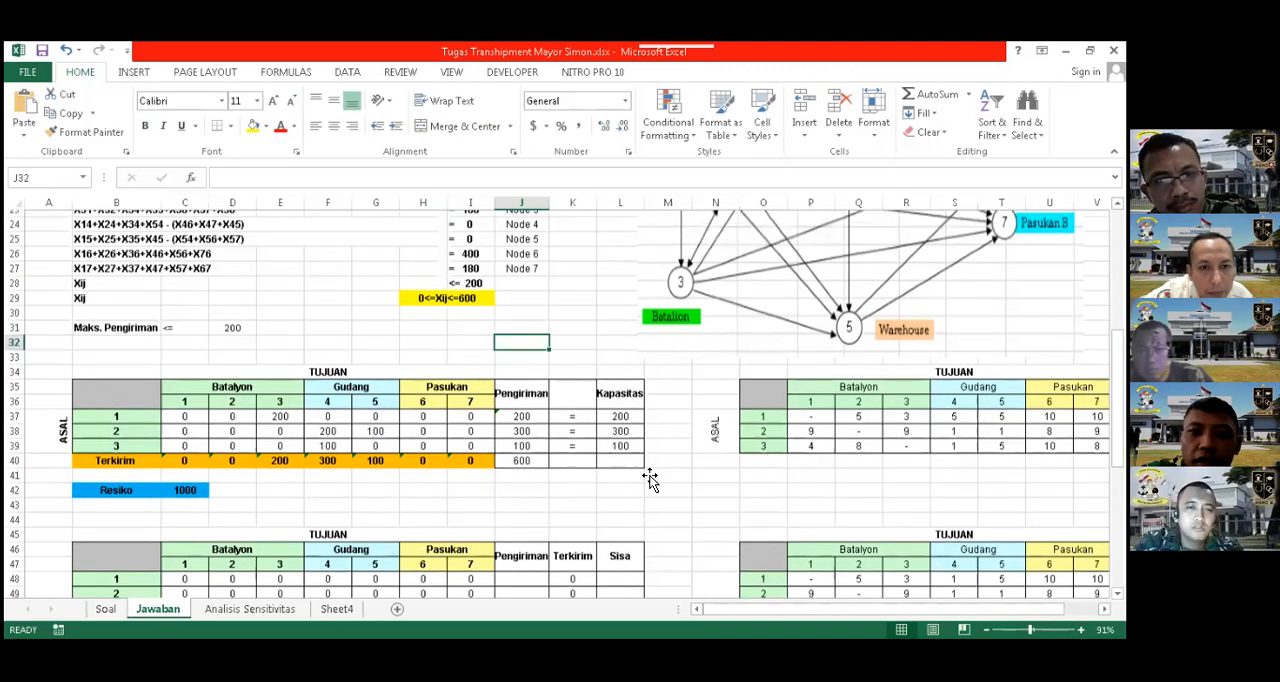
scroll(570, 470, up, 4)
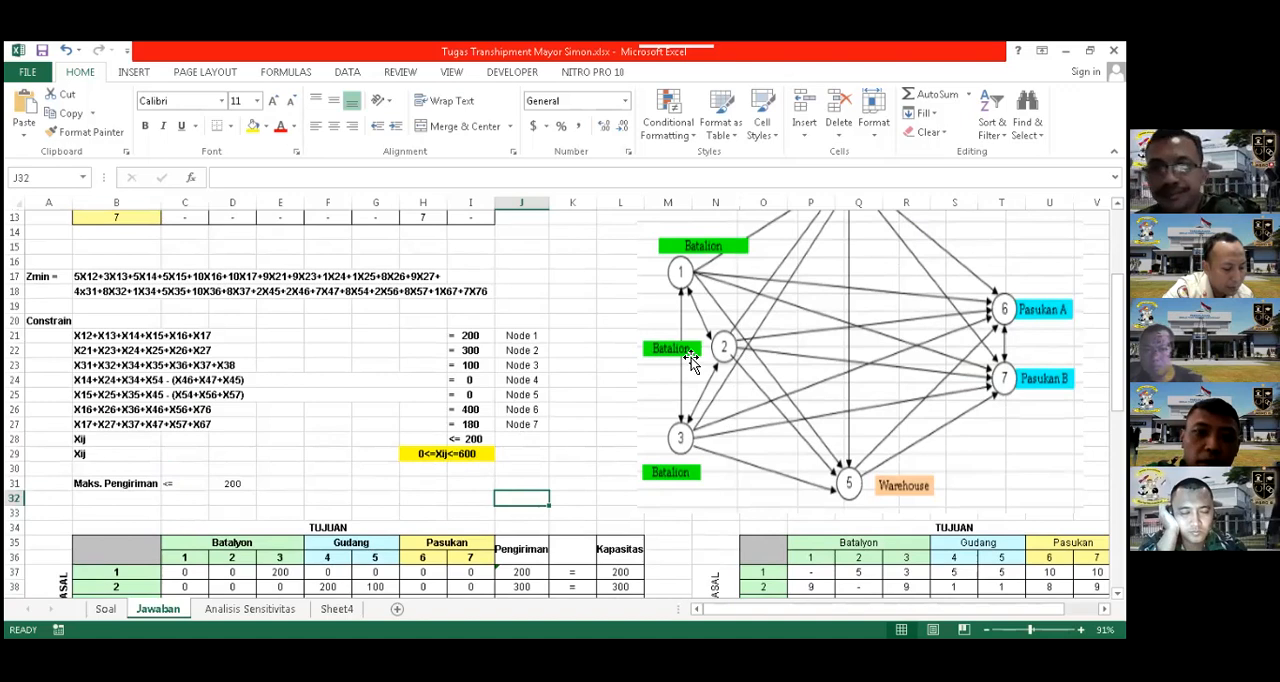
scroll(698, 358, down, 2)
scroll(691, 365, down, 2)
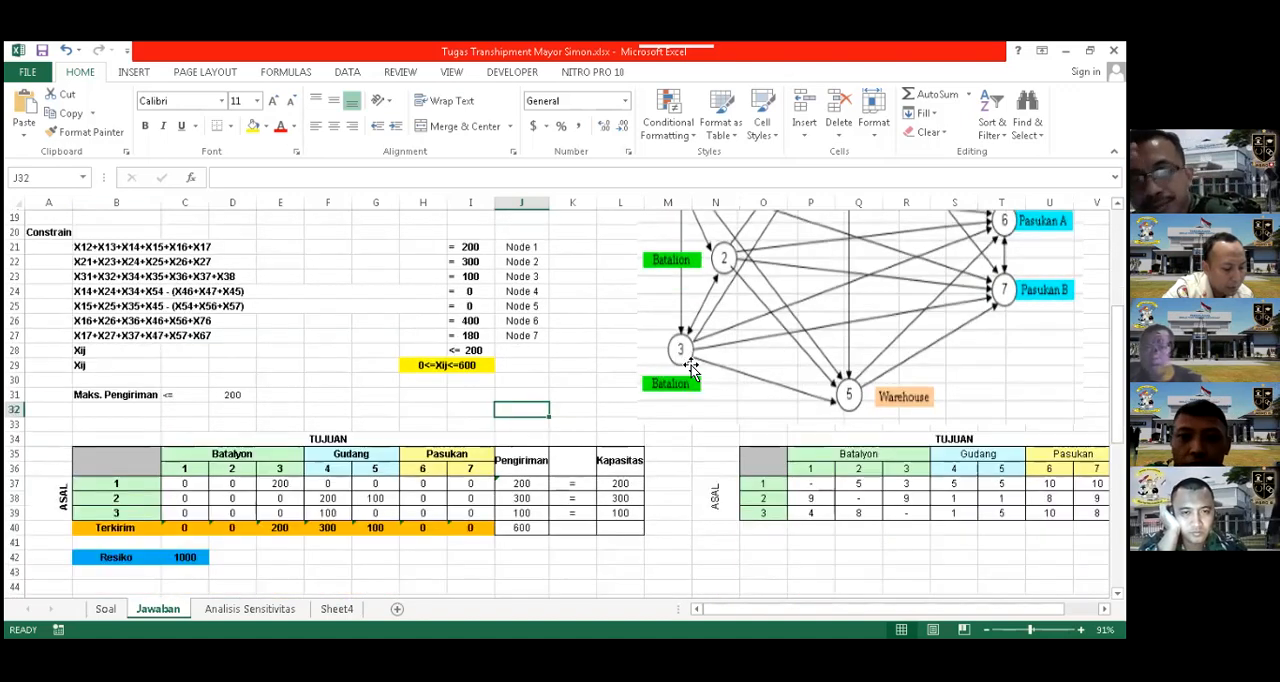
scroll(166, 360, down, 1)
click(232, 468)
scroll(477, 474, up, 1)
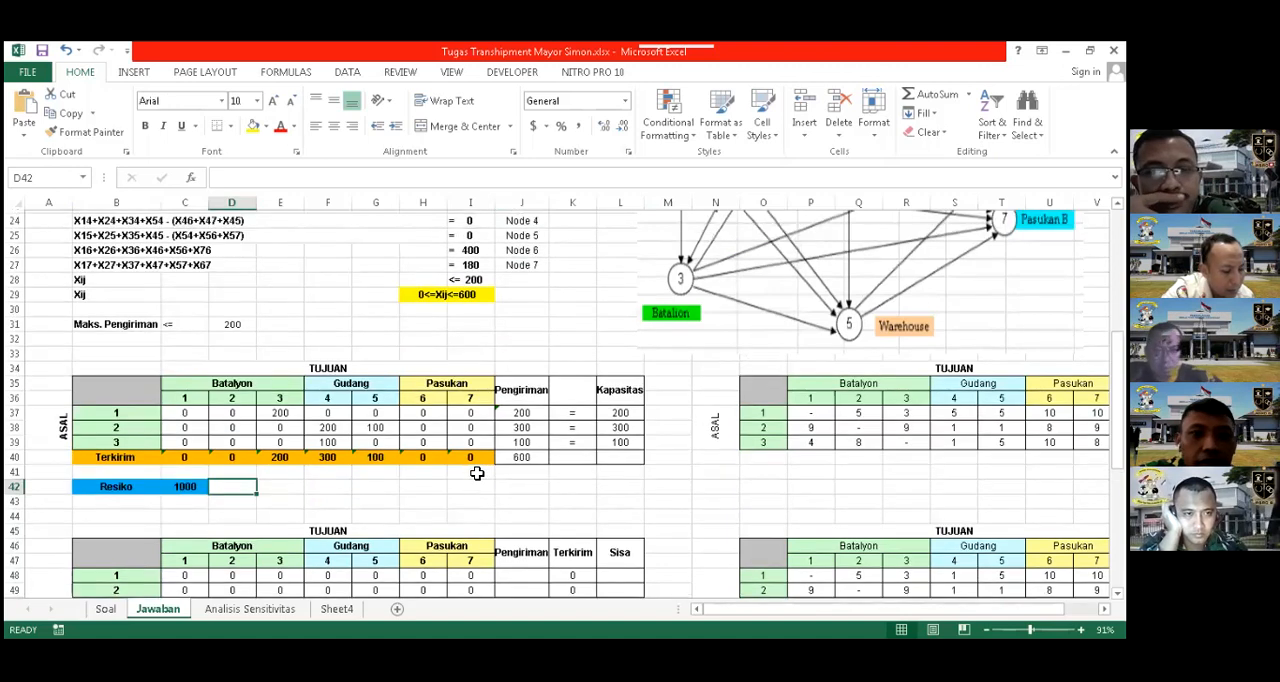
scroll(358, 443, up, 2)
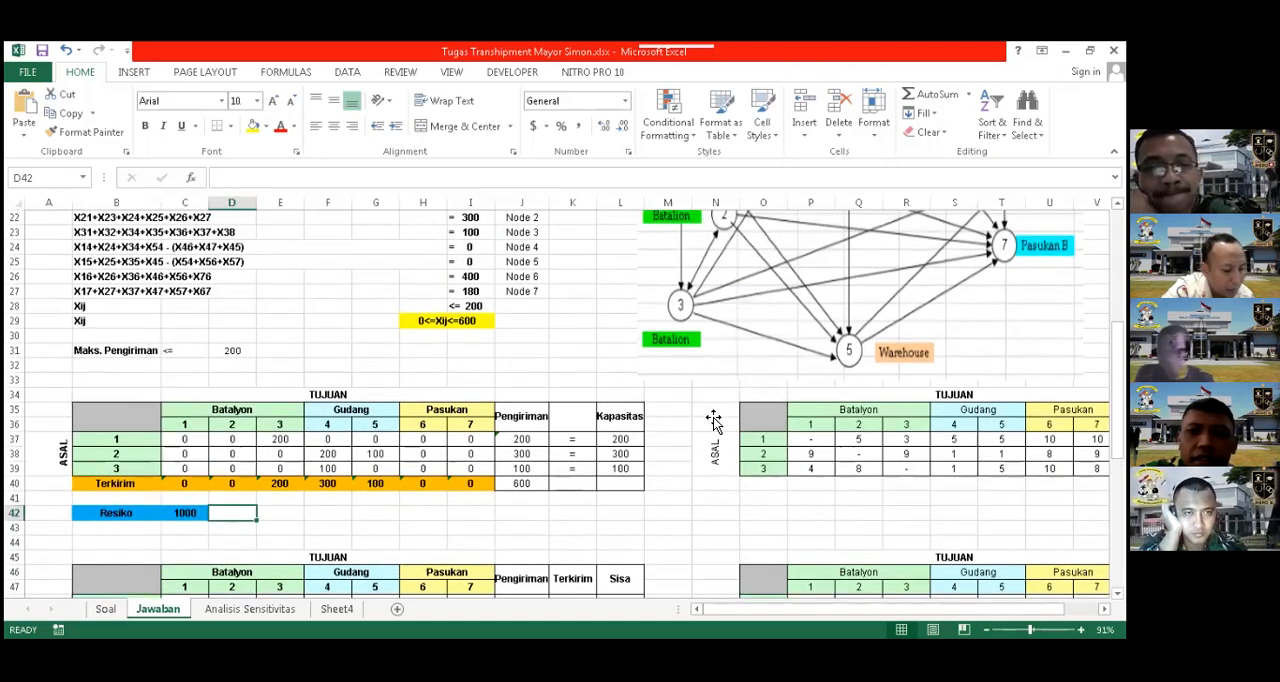
scroll(687, 283, up, 1)
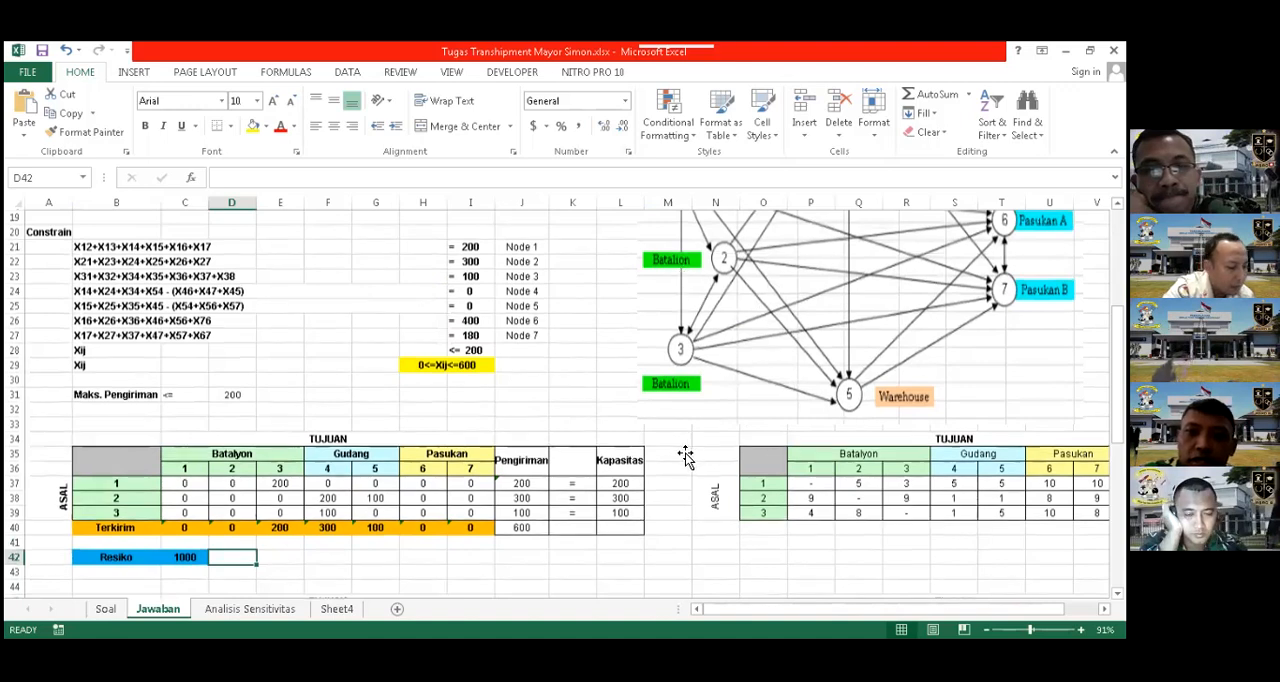
Examine the network diagram's routes between battalions, warehouses and Pasukan against the Zmin function and node constraints
scroll(687, 283, up, 1)
scroll(690, 285, up, 3)
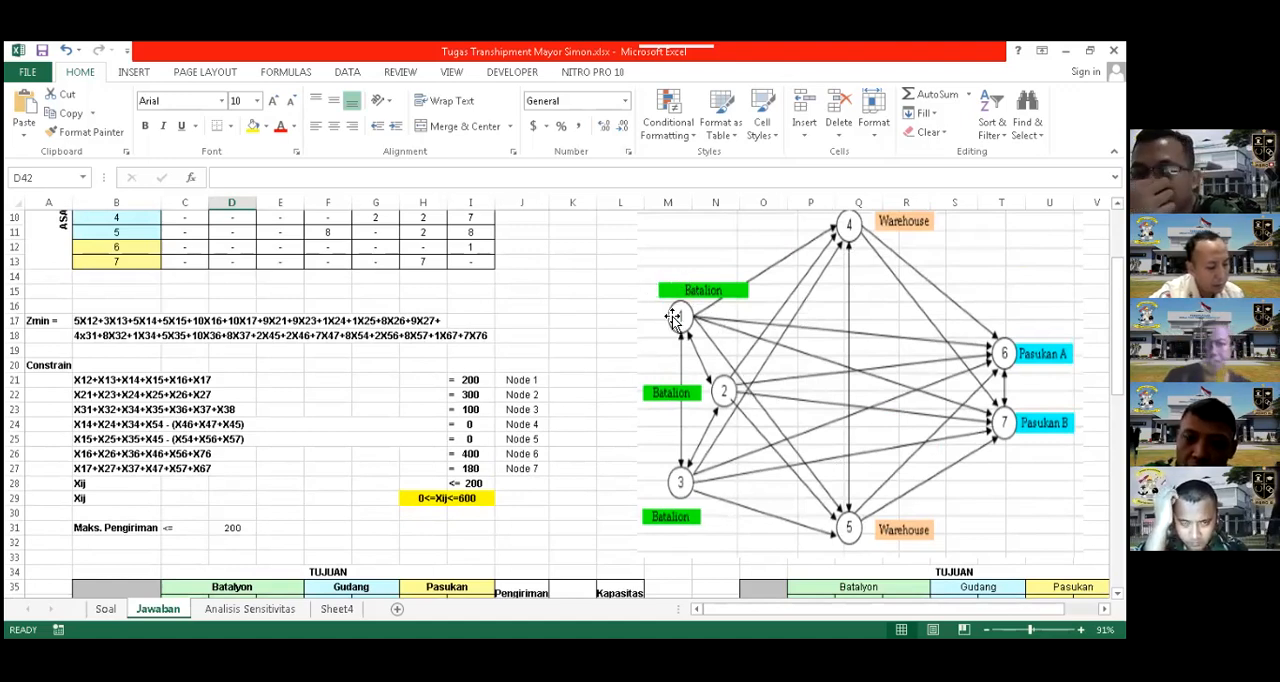
scroll(663, 372, down, 1)
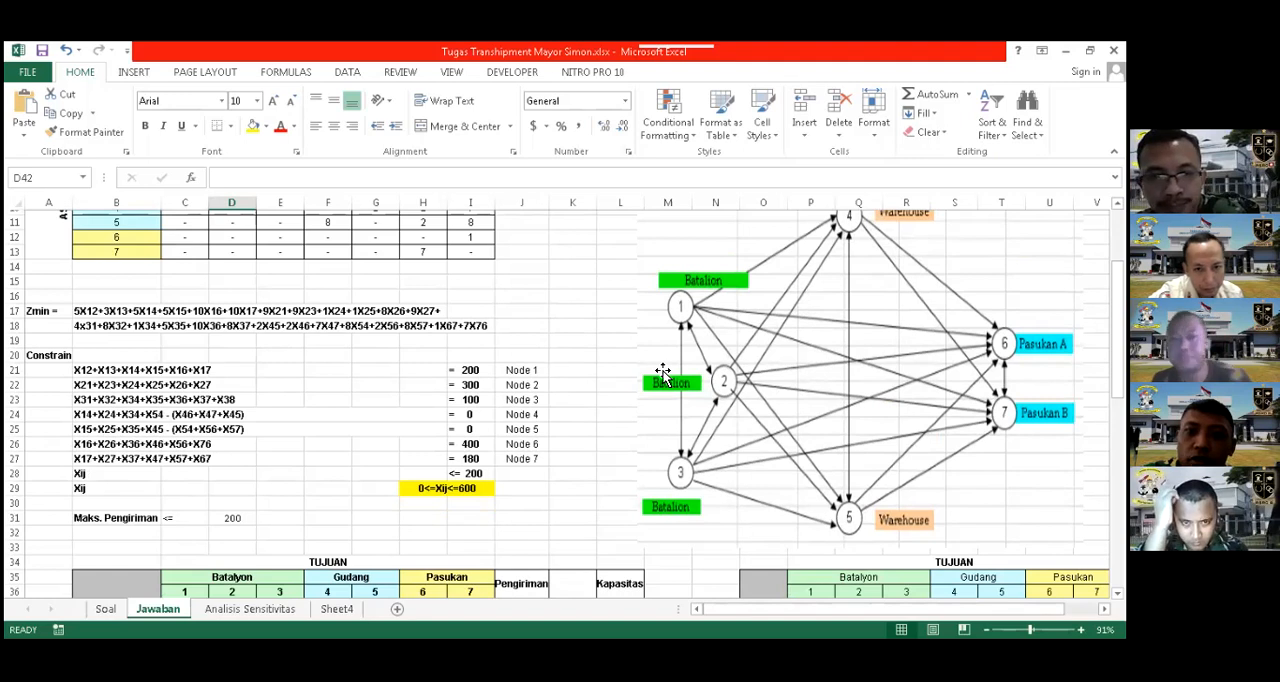
scroll(663, 372, down, 2)
scroll(757, 345, up, 1)
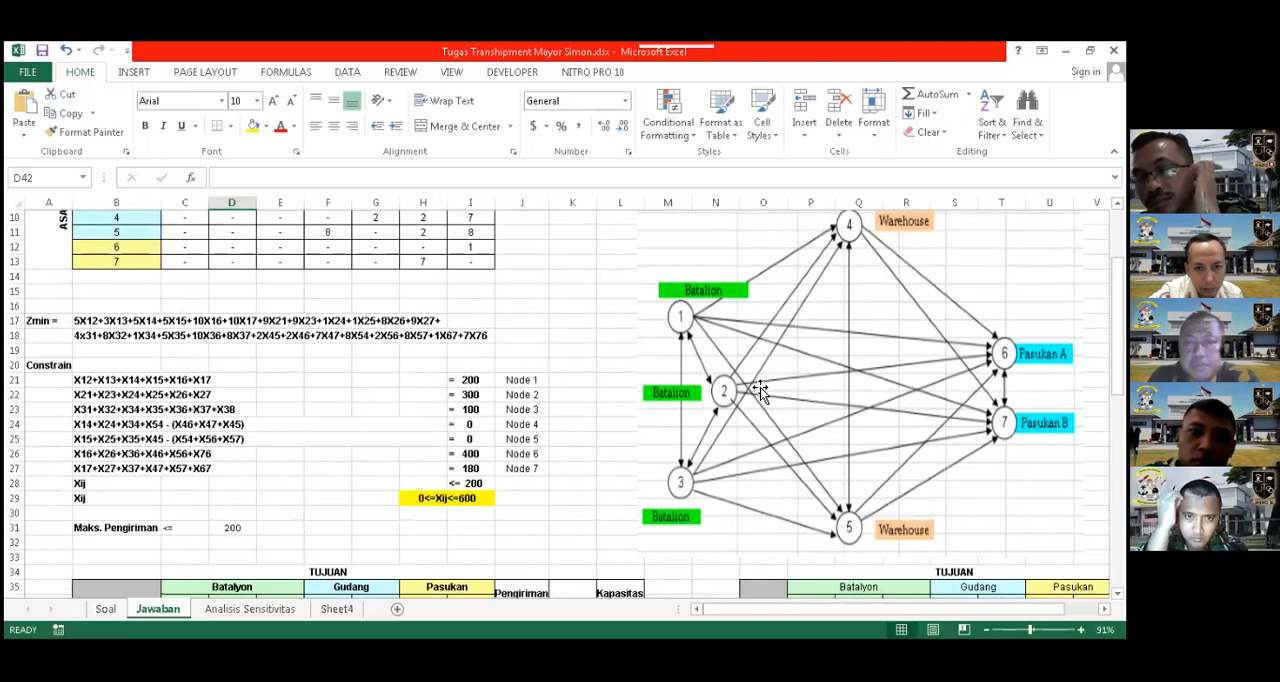
scroll(231, 481, down, 1)
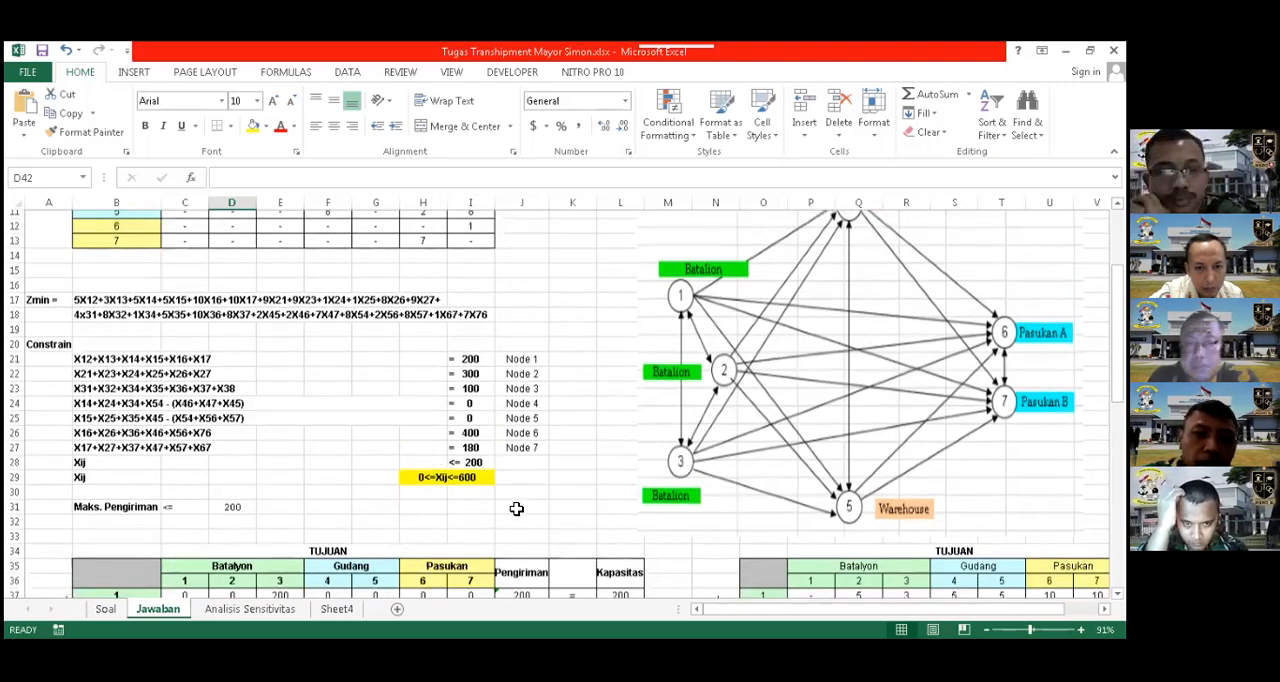
scroll(517, 508, down, 3)
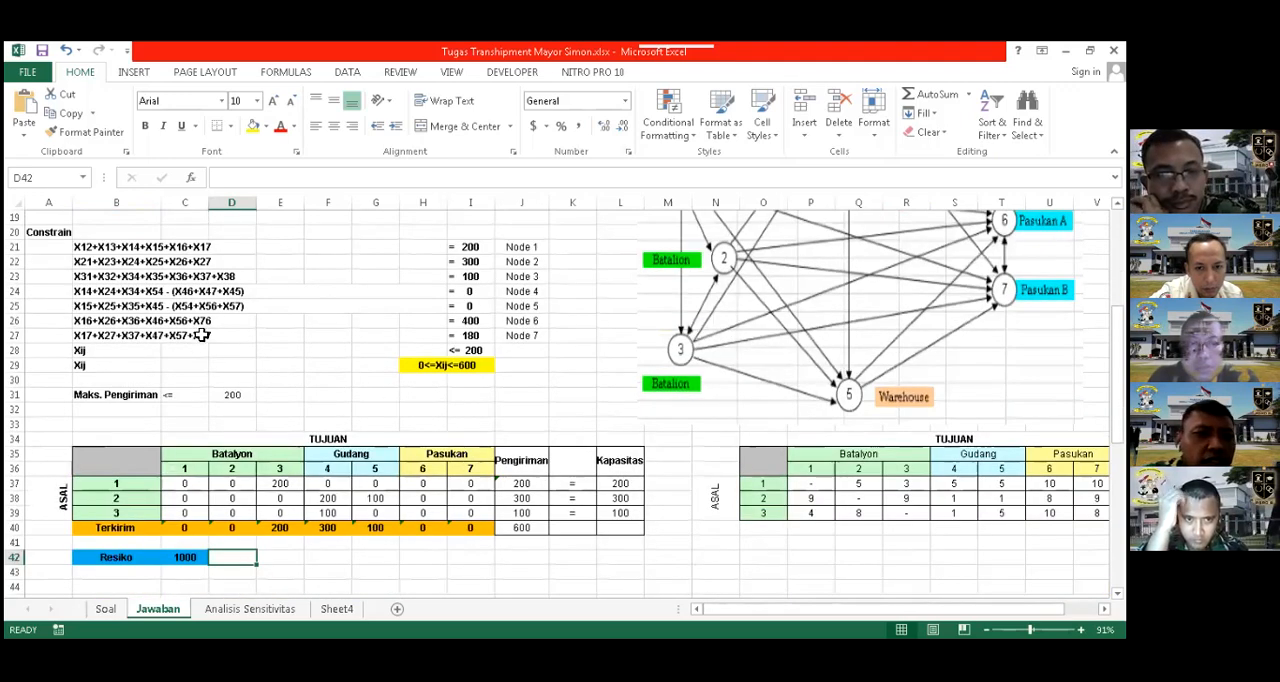
scroll(202, 335, up, 1)
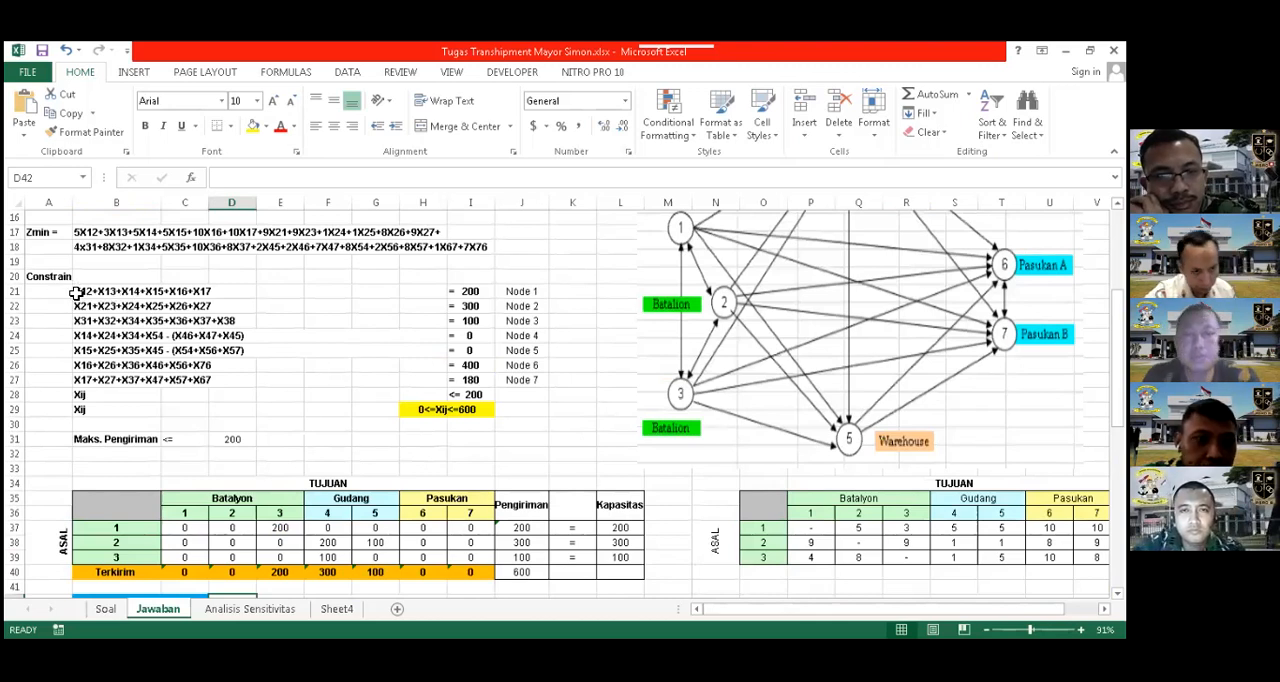
Compare the Node 1 constraint in B21 with the Pengiriman formula in J37 and the origin 1 shipment row
click(80, 292)
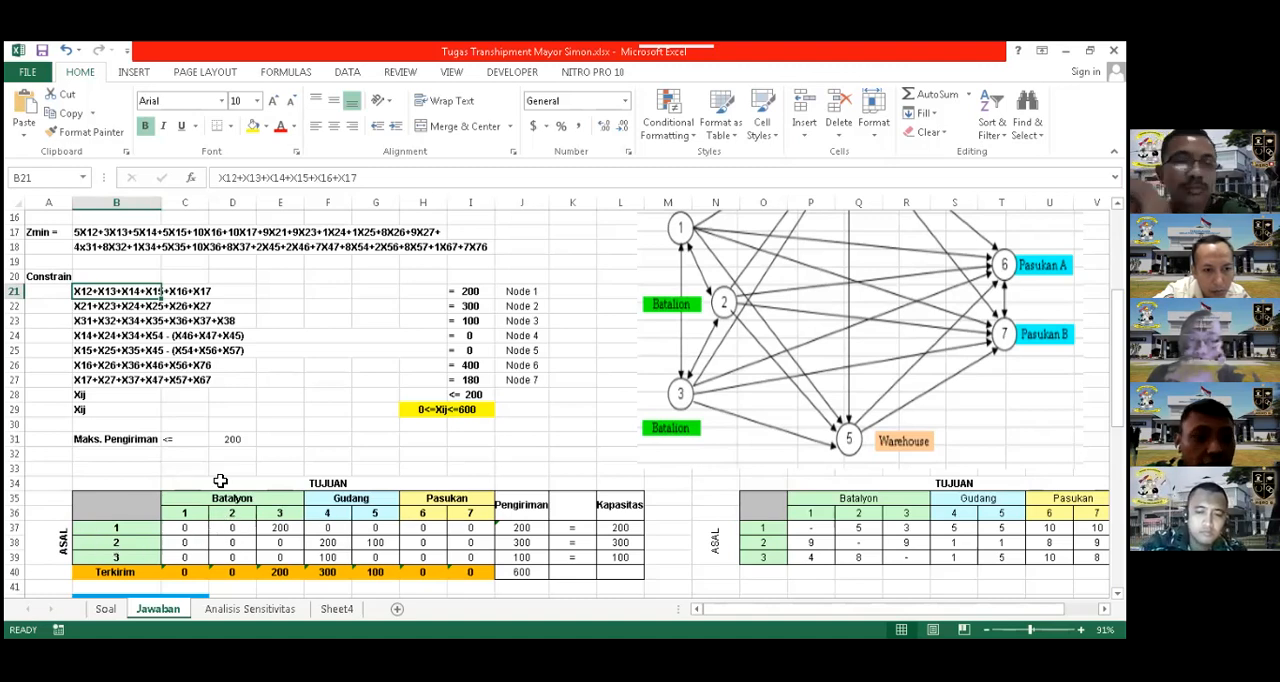
click(521, 530)
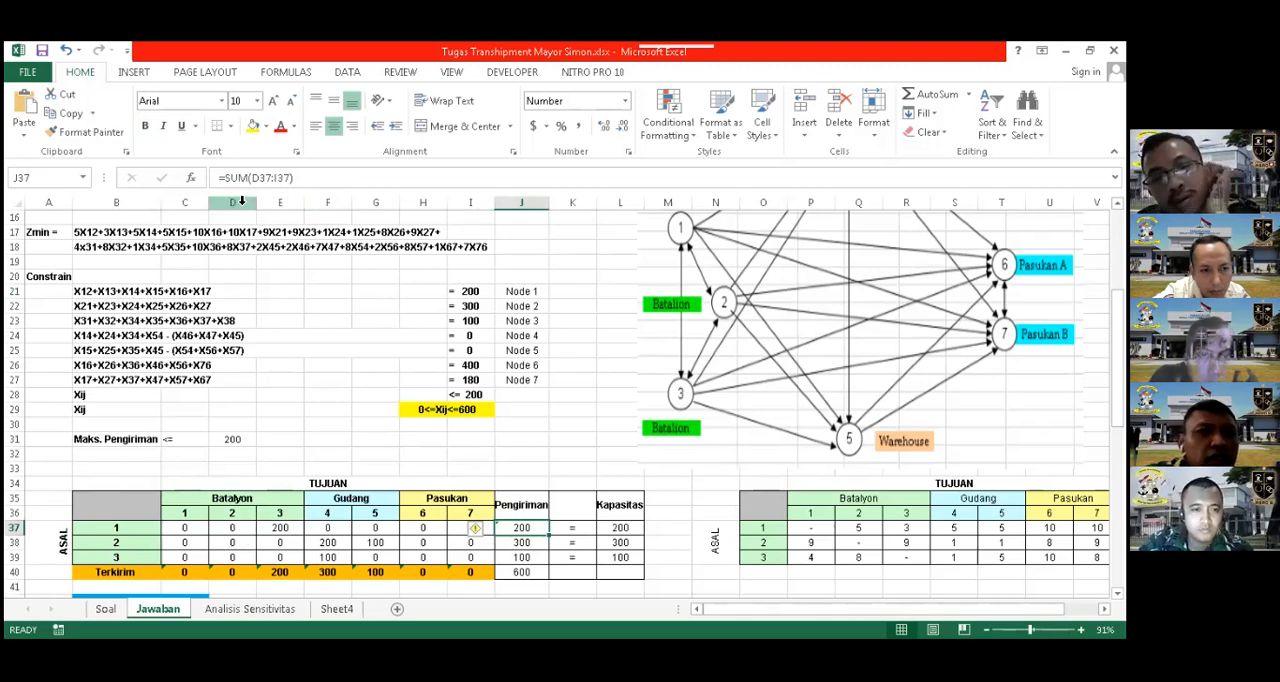
click(234, 531)
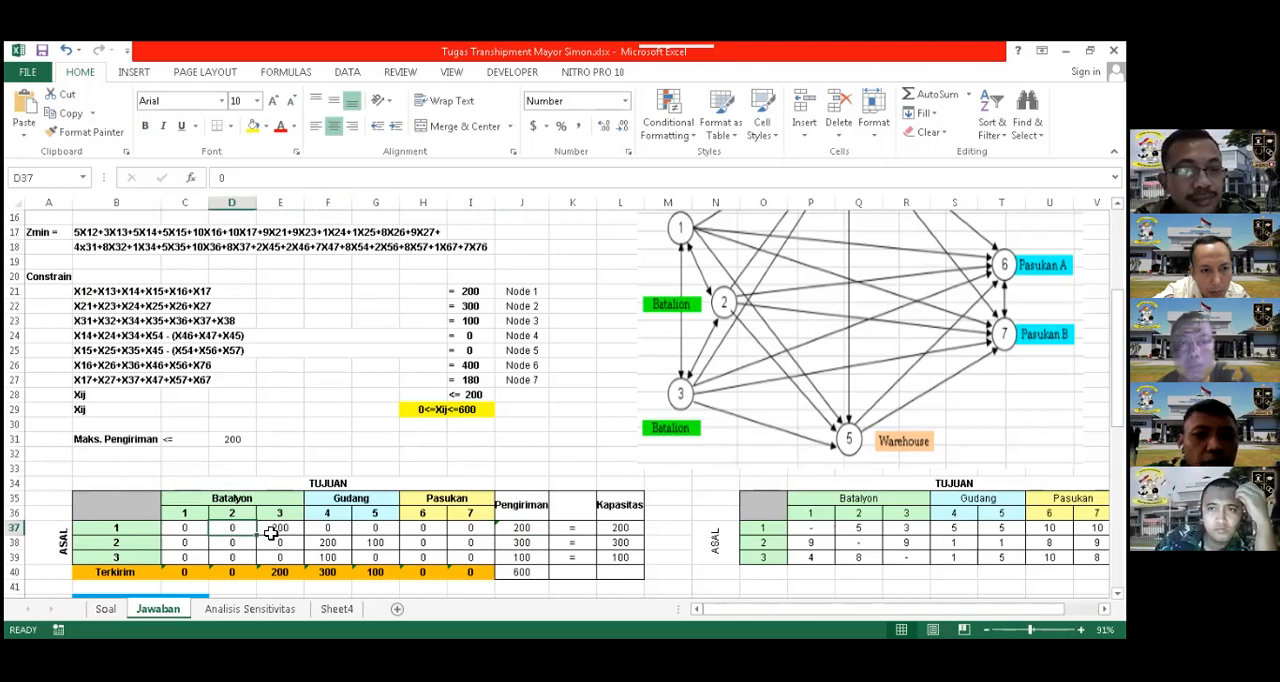
click(521, 532)
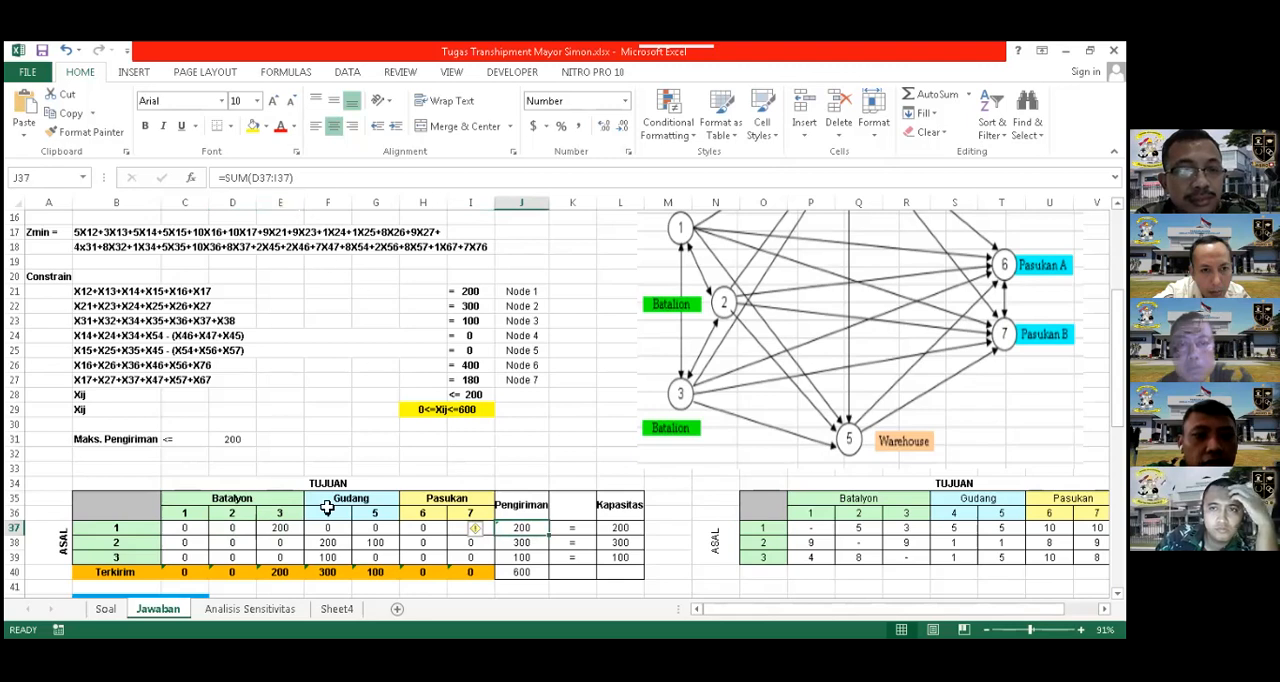
Compare the Node 2 constraint in B22 with the Pengiriman formula in J38, checking how cells C38 and D38 are treated
click(521, 543)
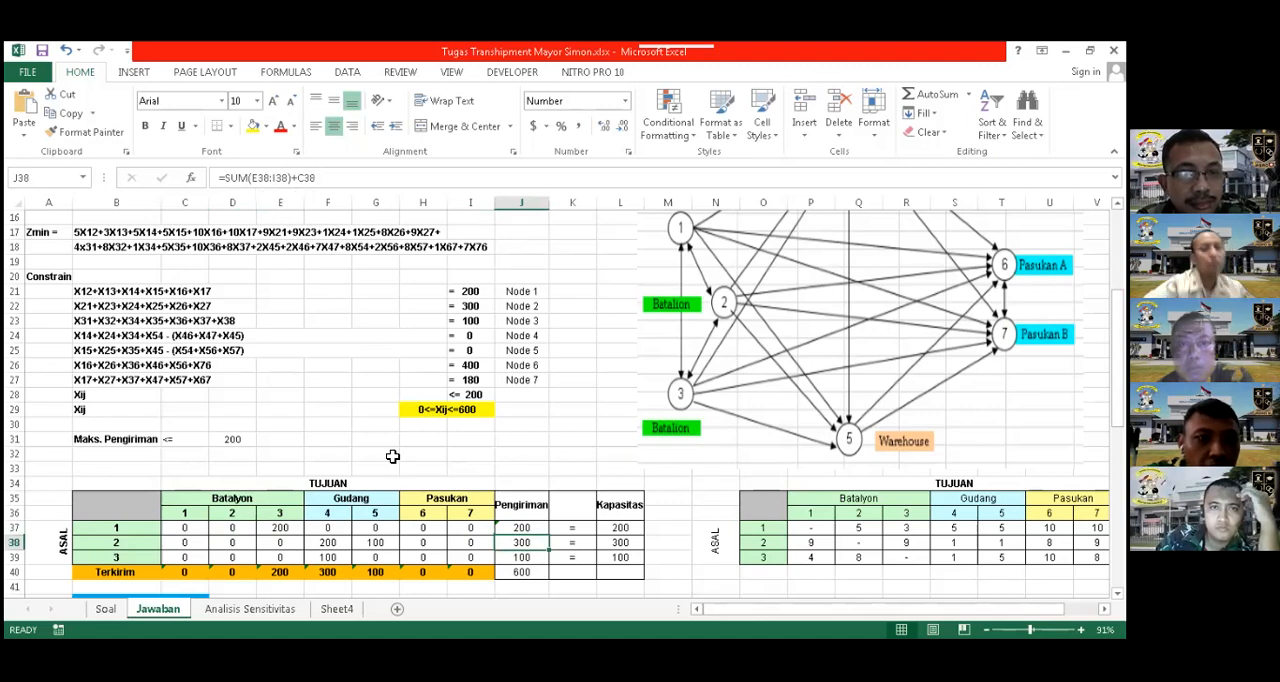
click(143, 545)
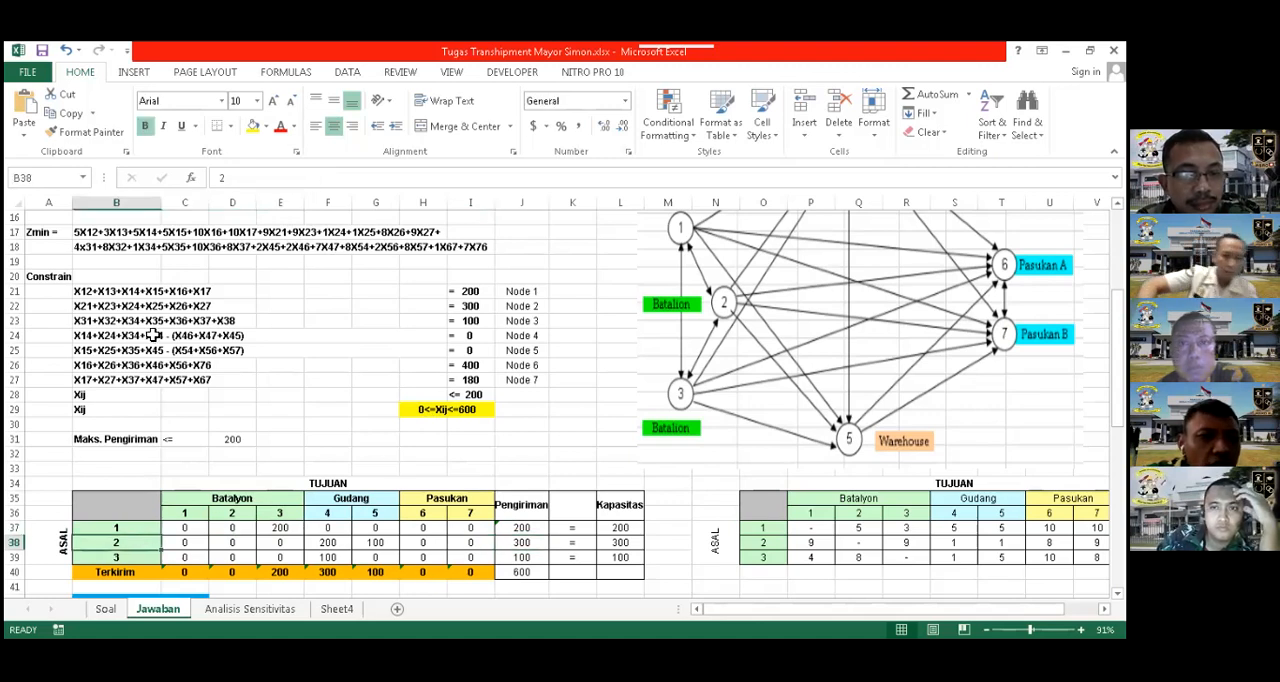
click(92, 306)
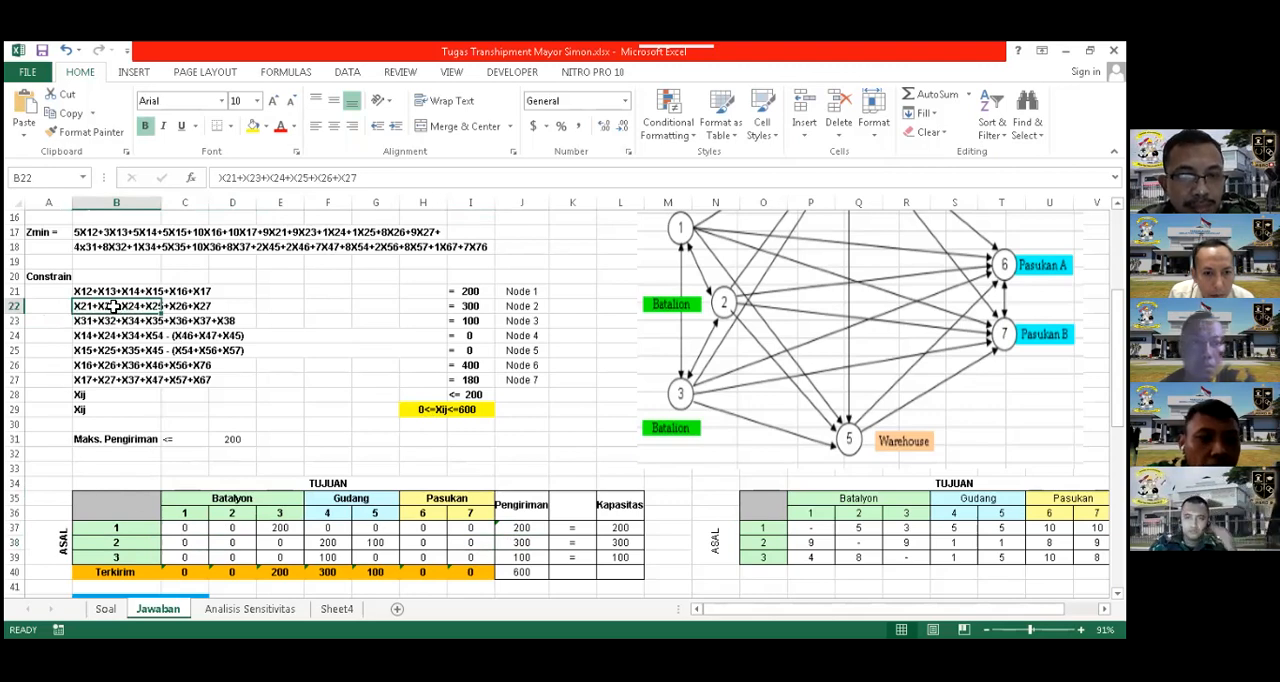
click(525, 545)
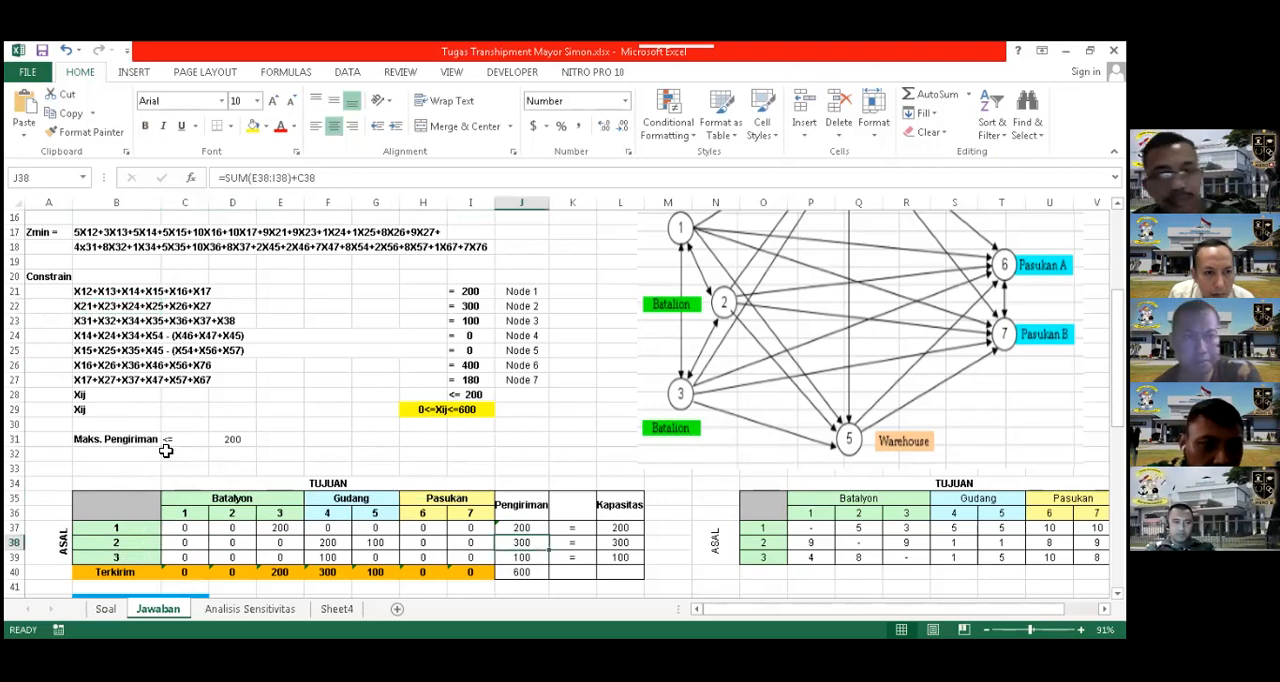
click(200, 545)
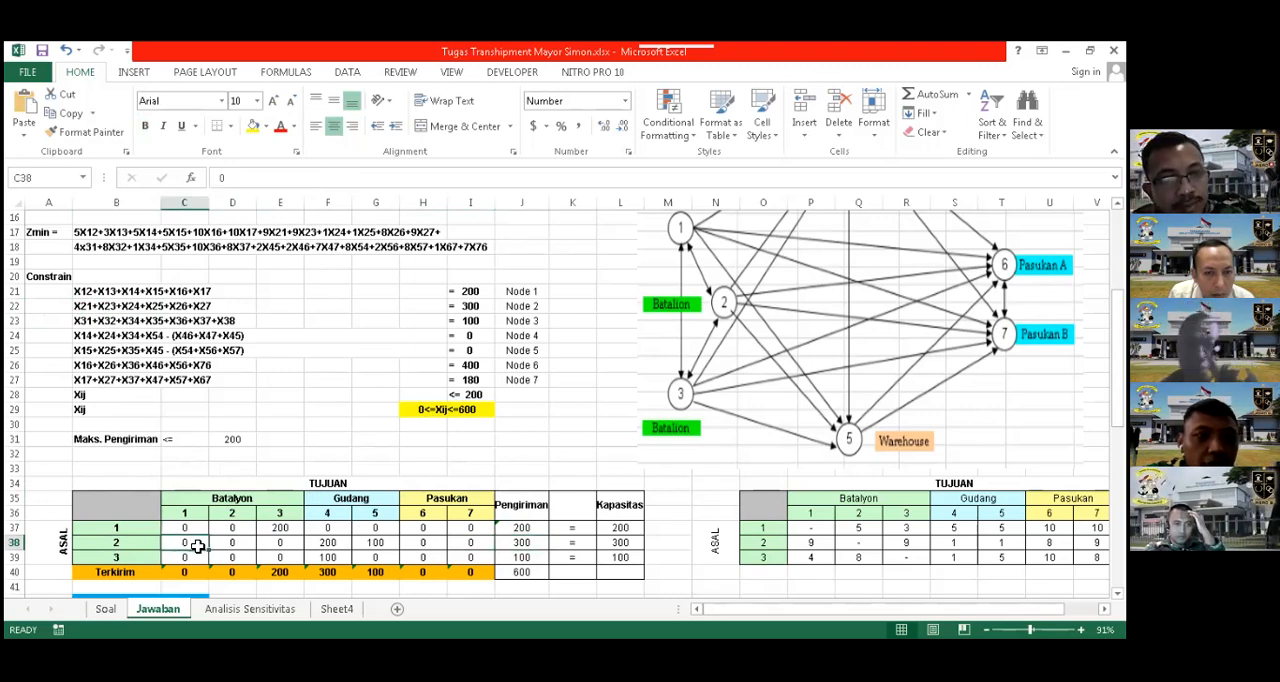
click(233, 545)
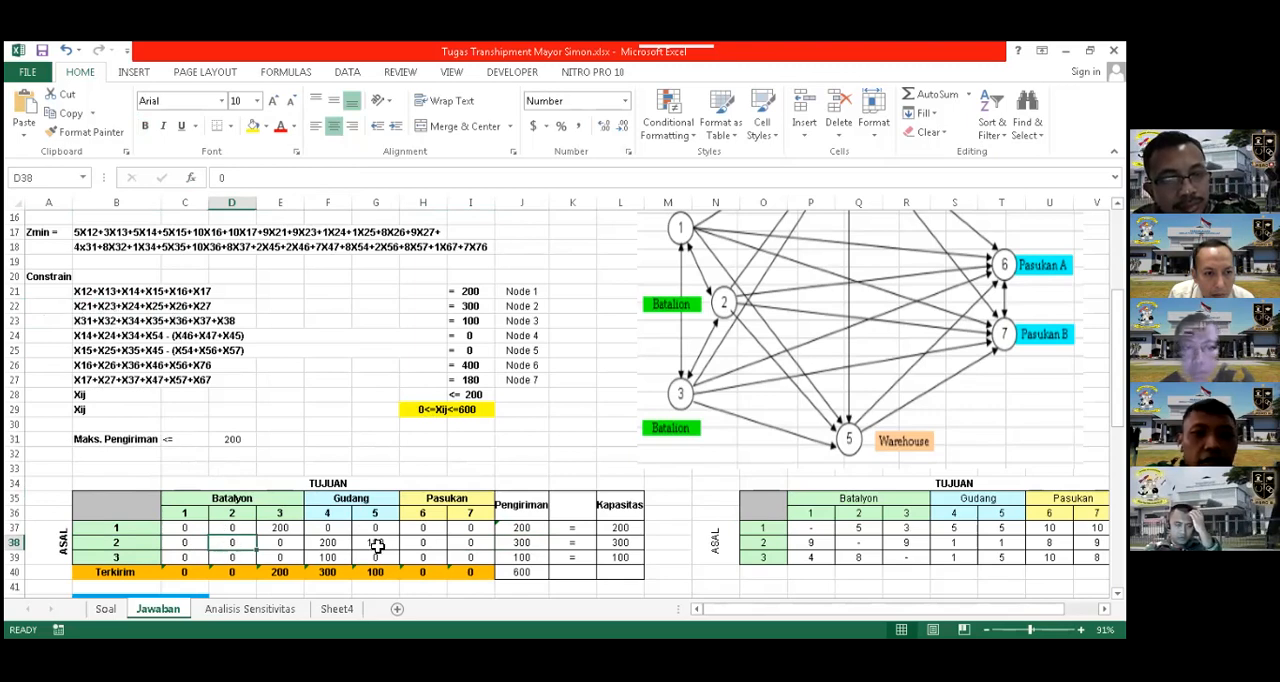
click(511, 543)
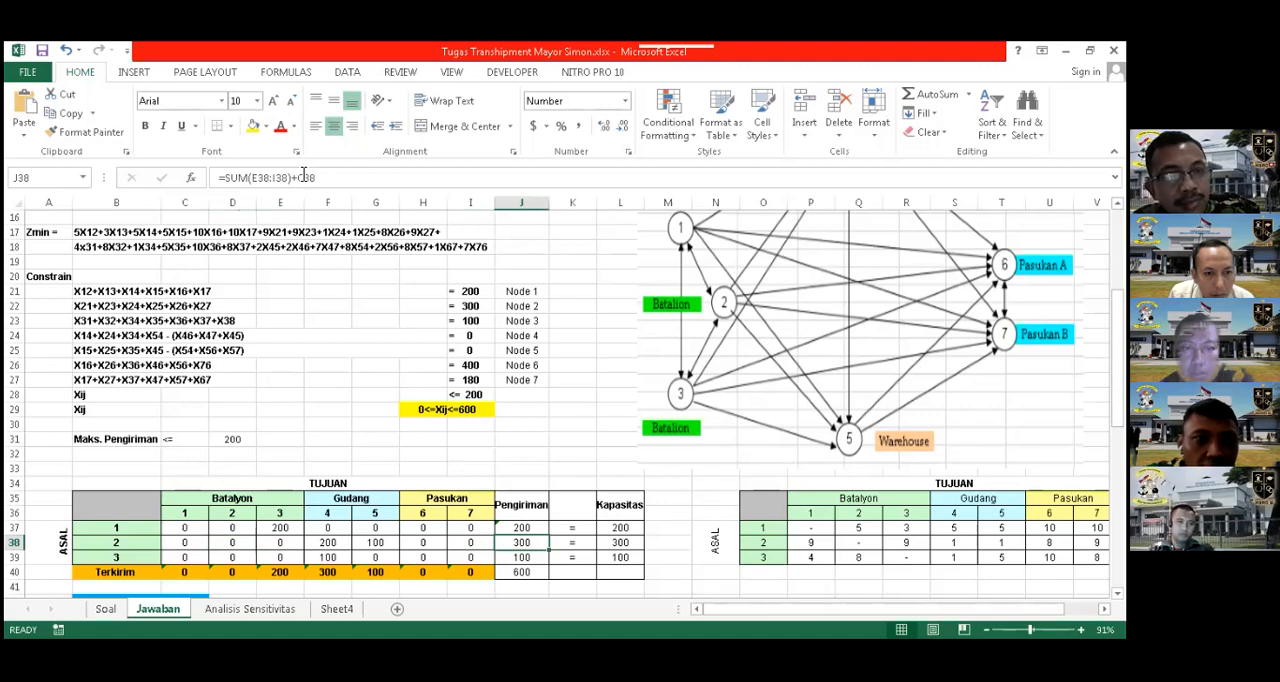
click(239, 541)
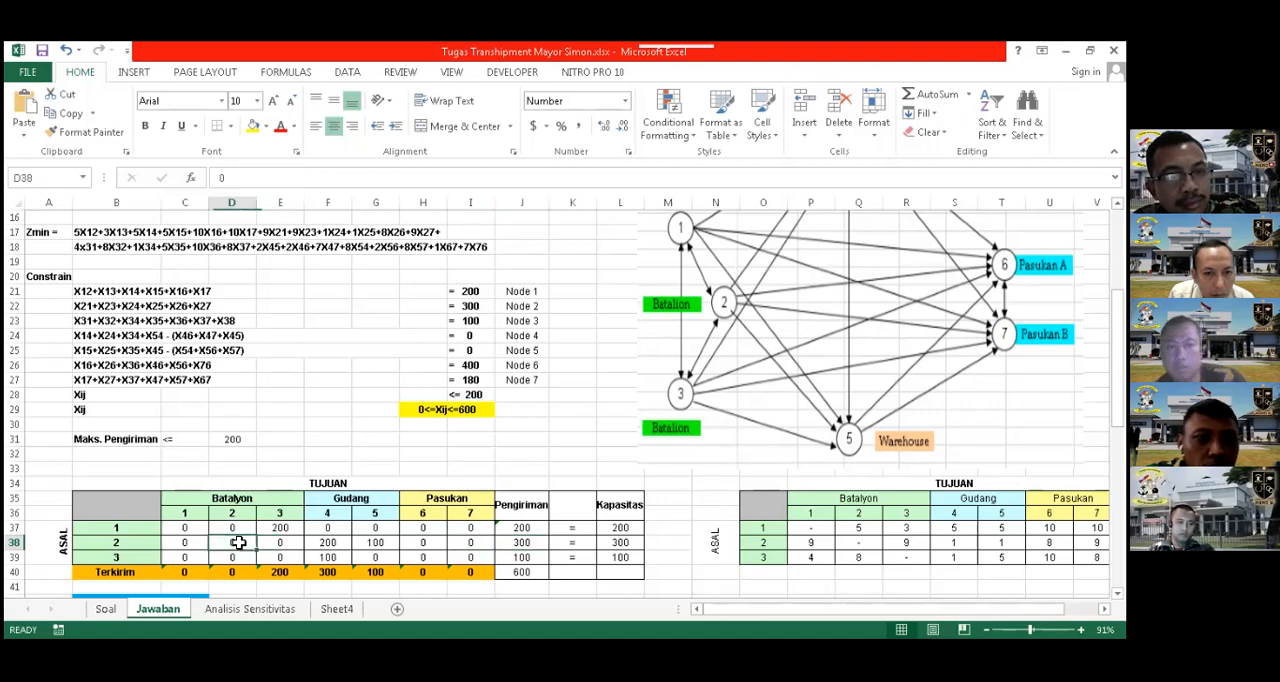
click(511, 542)
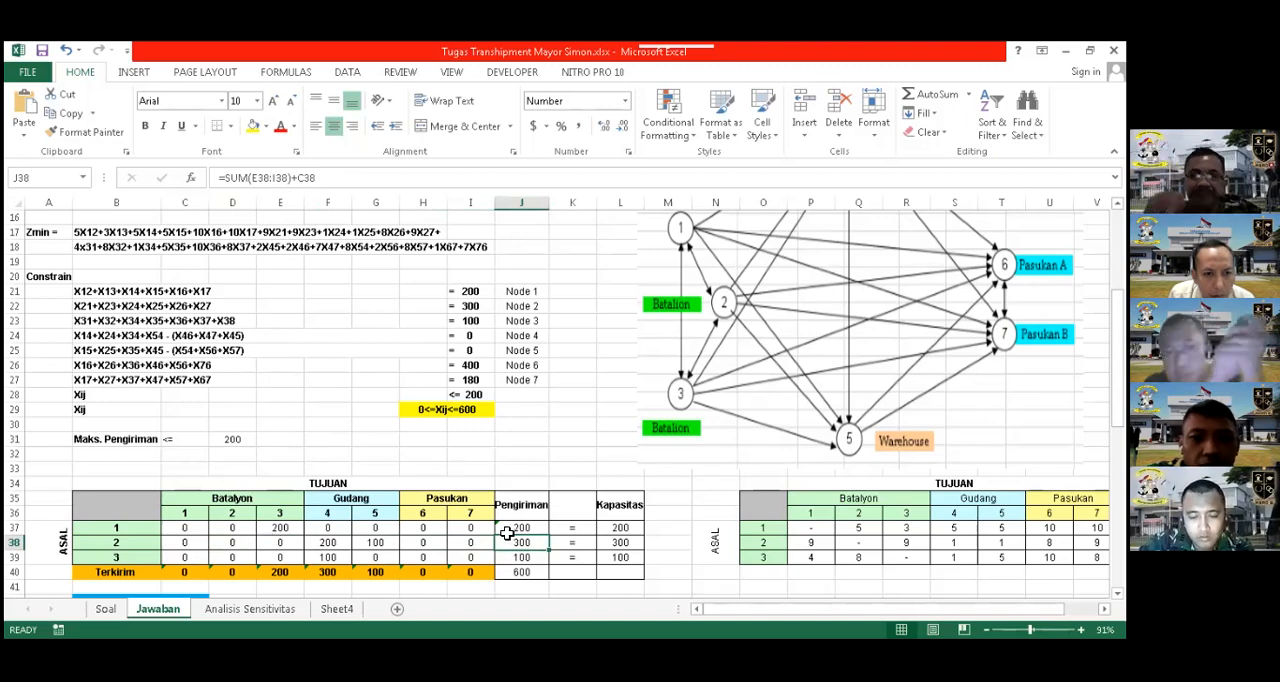
Compare the Node 3 constraint in B23 with the Pengiriman formula in J39 and the origin 3 shipment row
scroll(345, 338, down, 1)
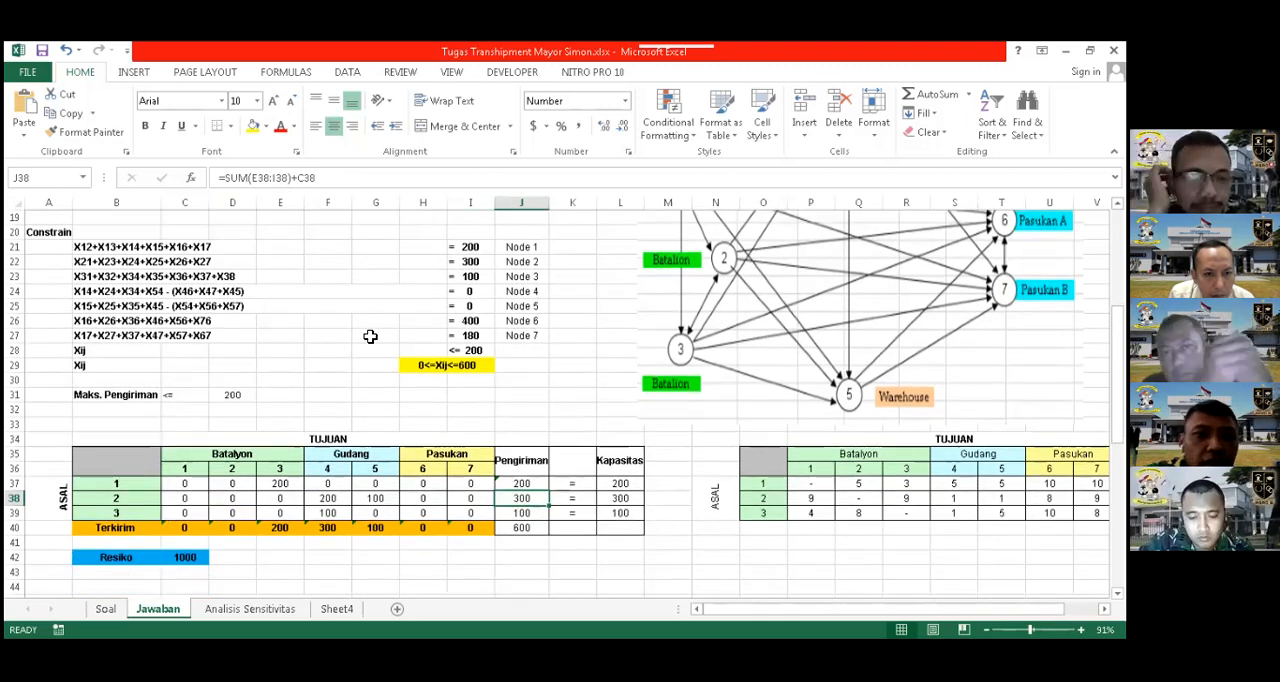
scroll(123, 333, up, 1)
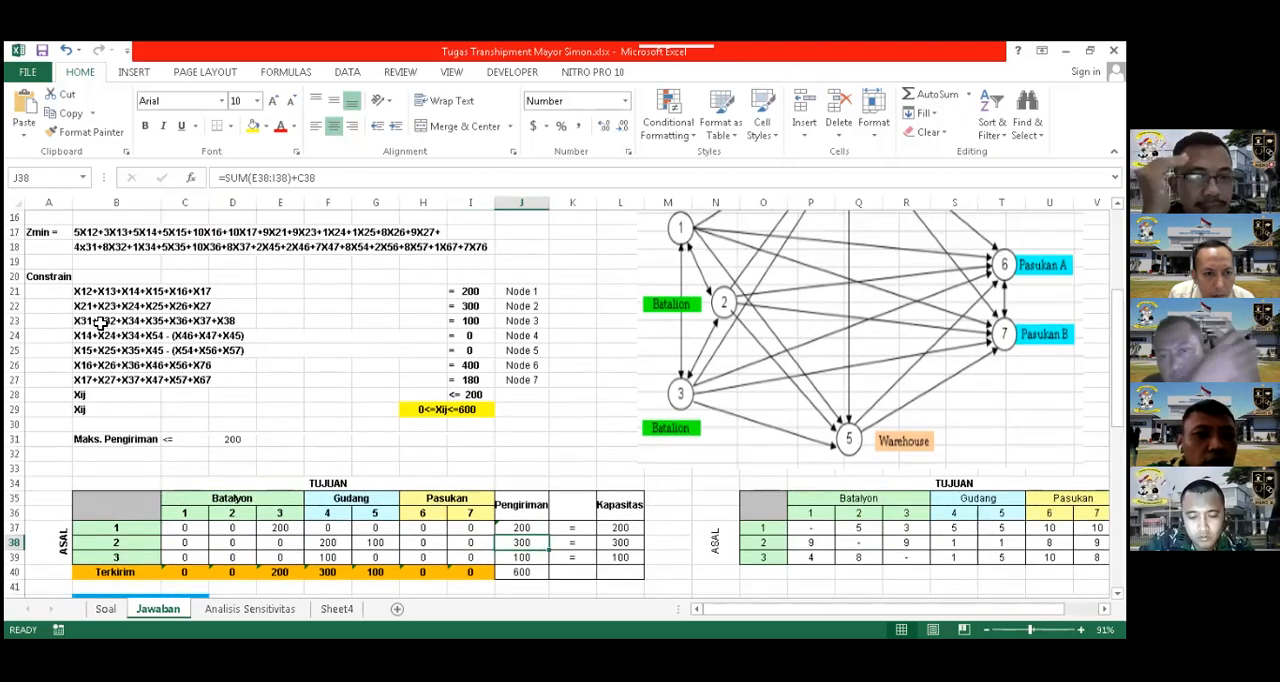
click(94, 321)
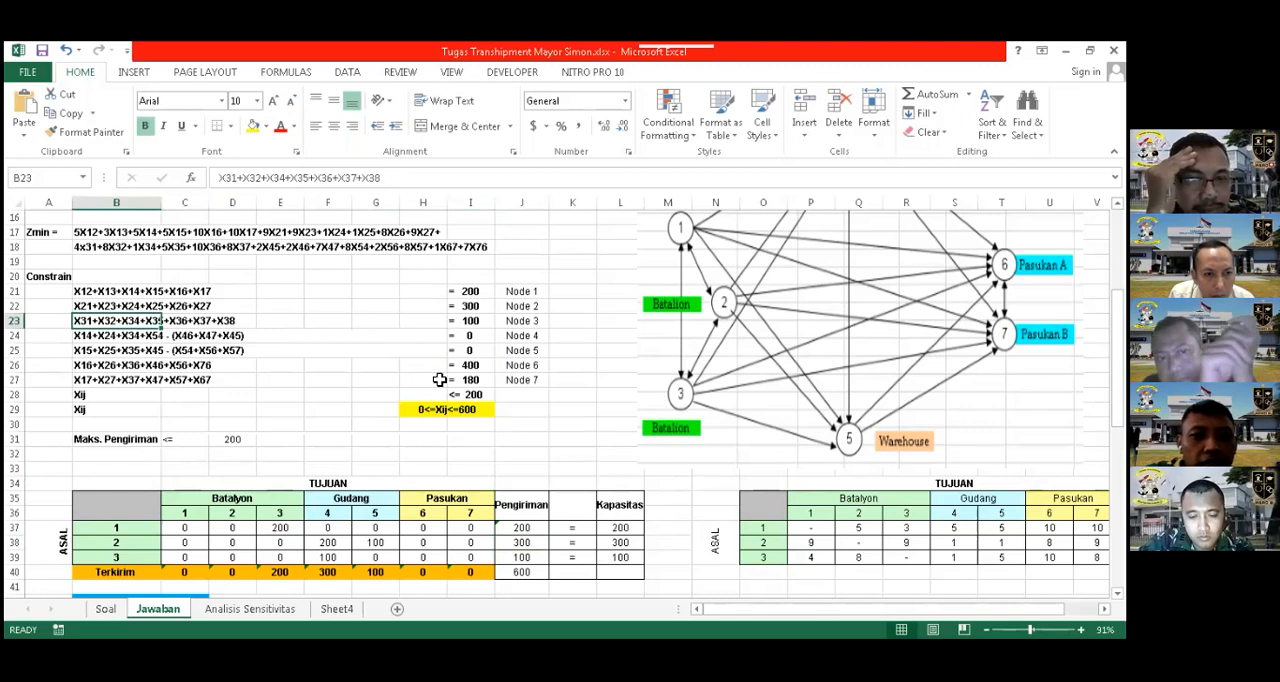
click(521, 557)
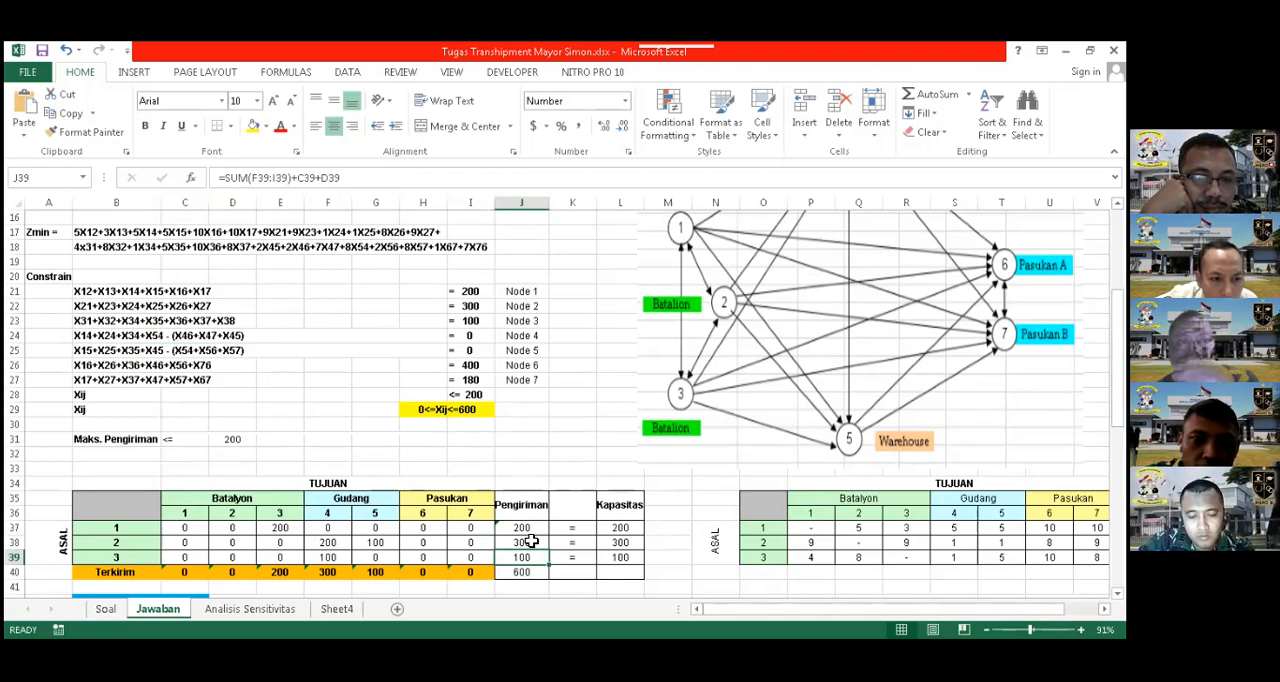
scroll(526, 541, down, 1)
scroll(476, 547, down, 1)
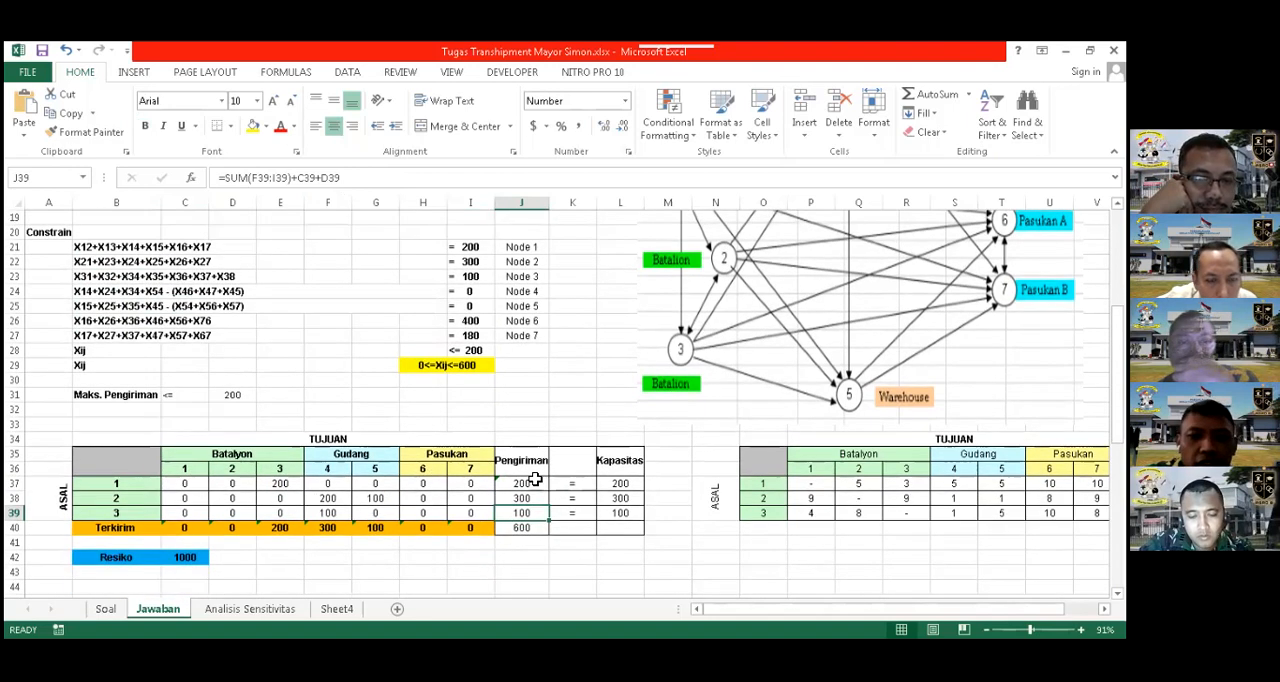
scroll(488, 332, up, 2)
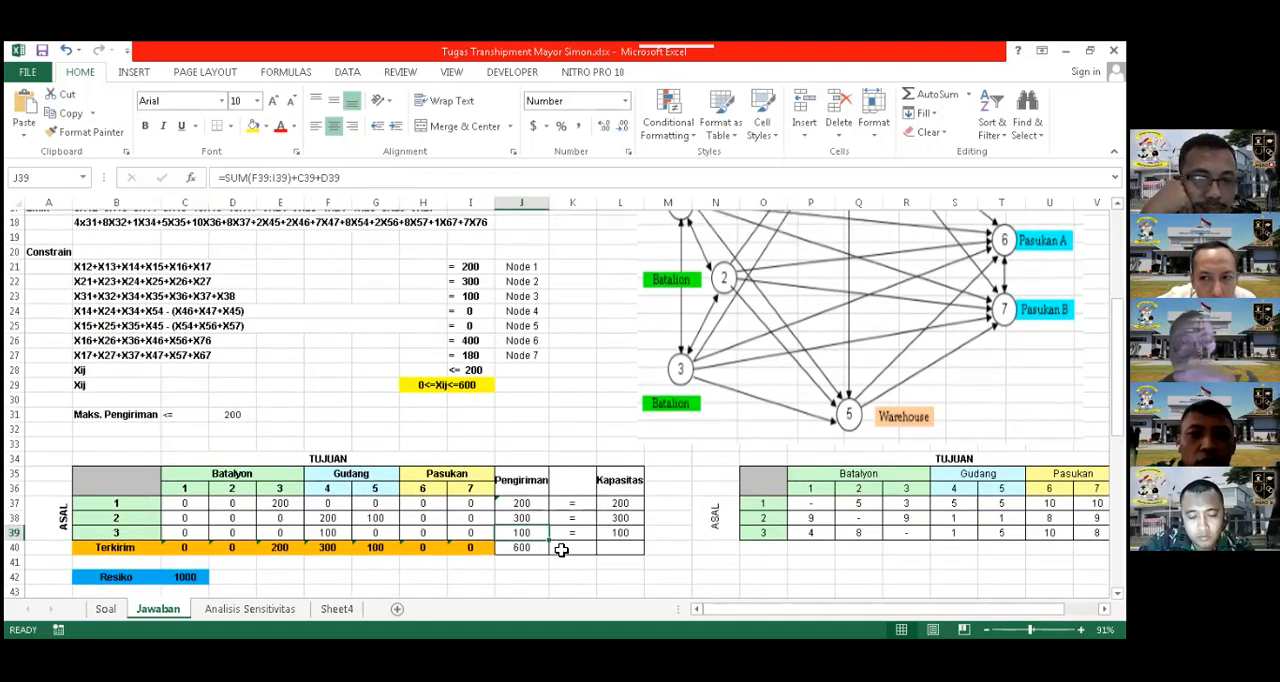
scroll(537, 463, up, 1)
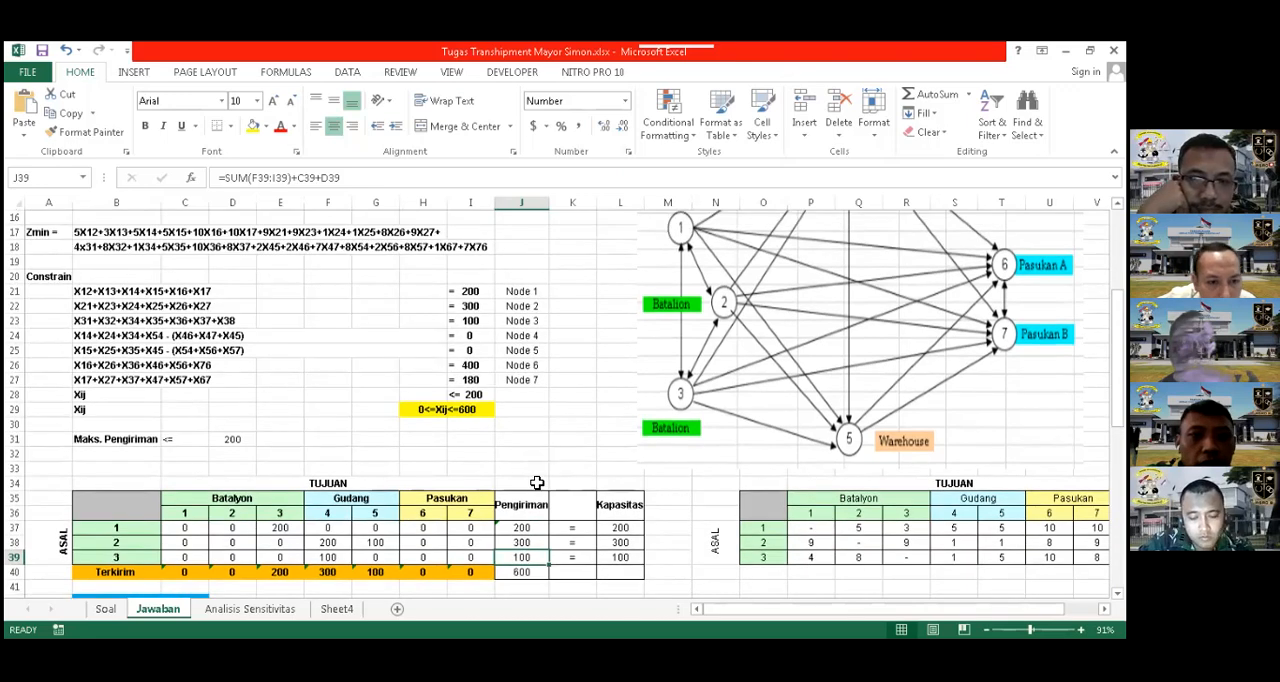
Review the Pengiriman formulas in J37 and J38 alongside shipment cell E37, the Kapasitas column and the second shipment table
scroll(537, 483, down, 2)
click(530, 501)
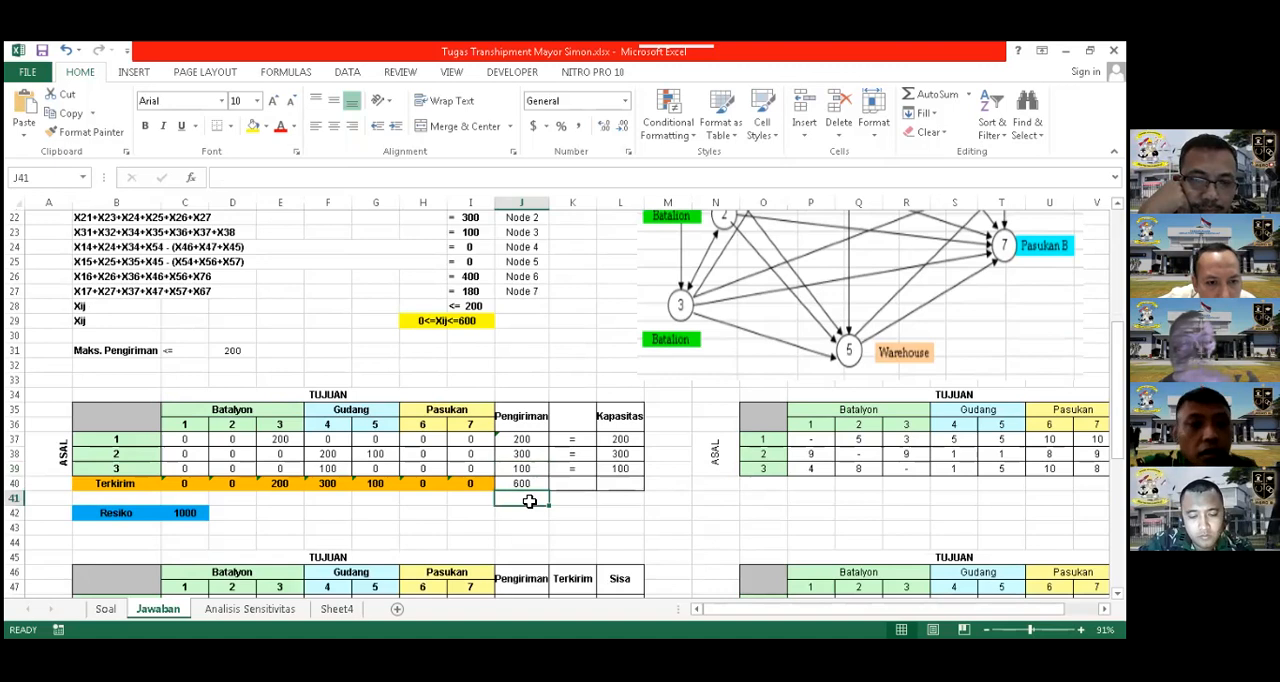
click(522, 440)
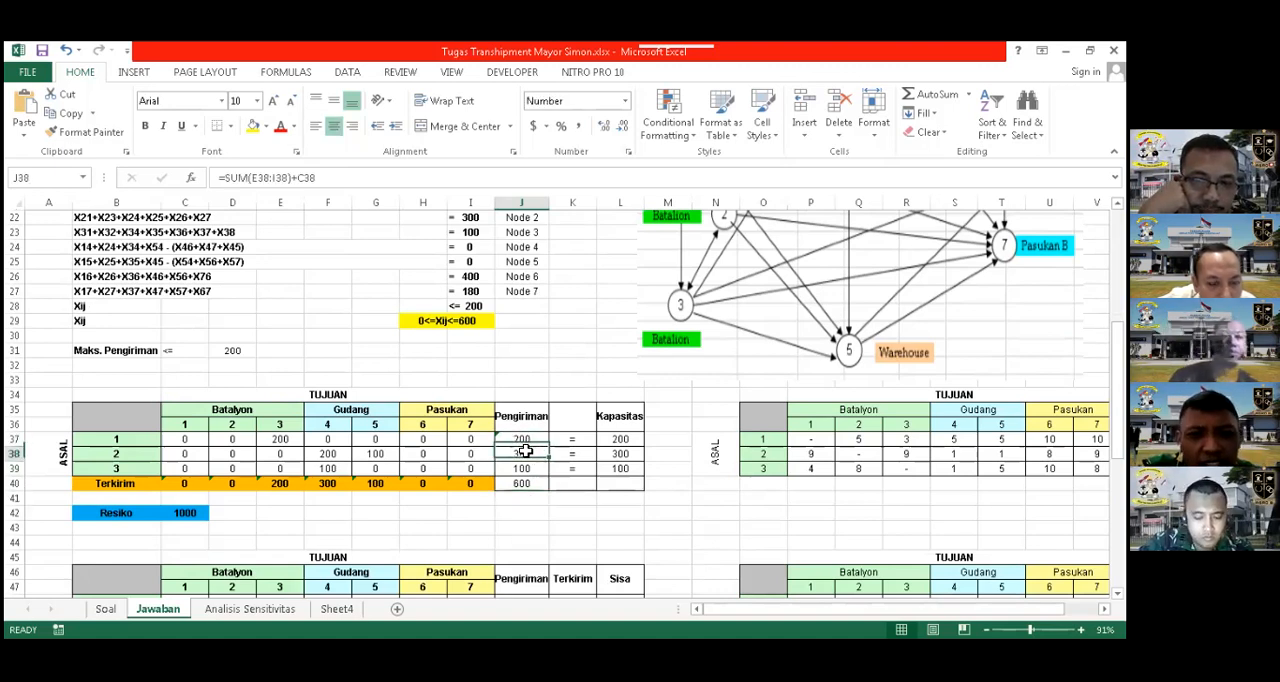
click(284, 442)
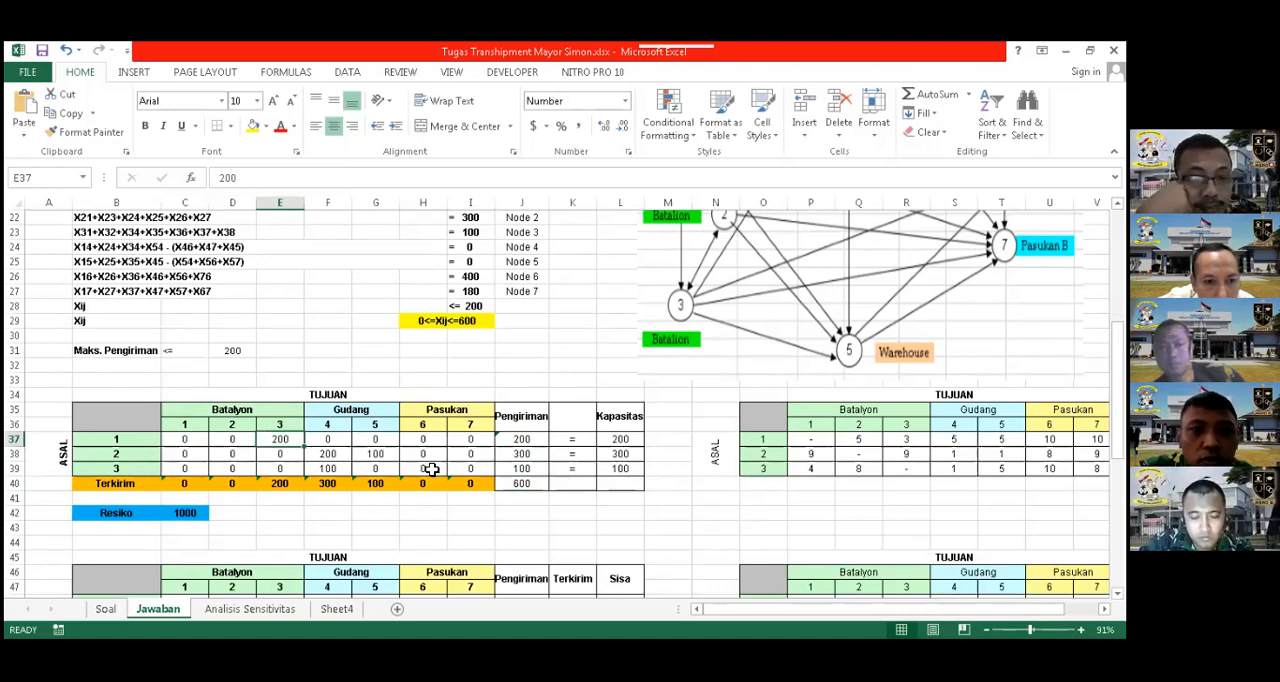
click(522, 455)
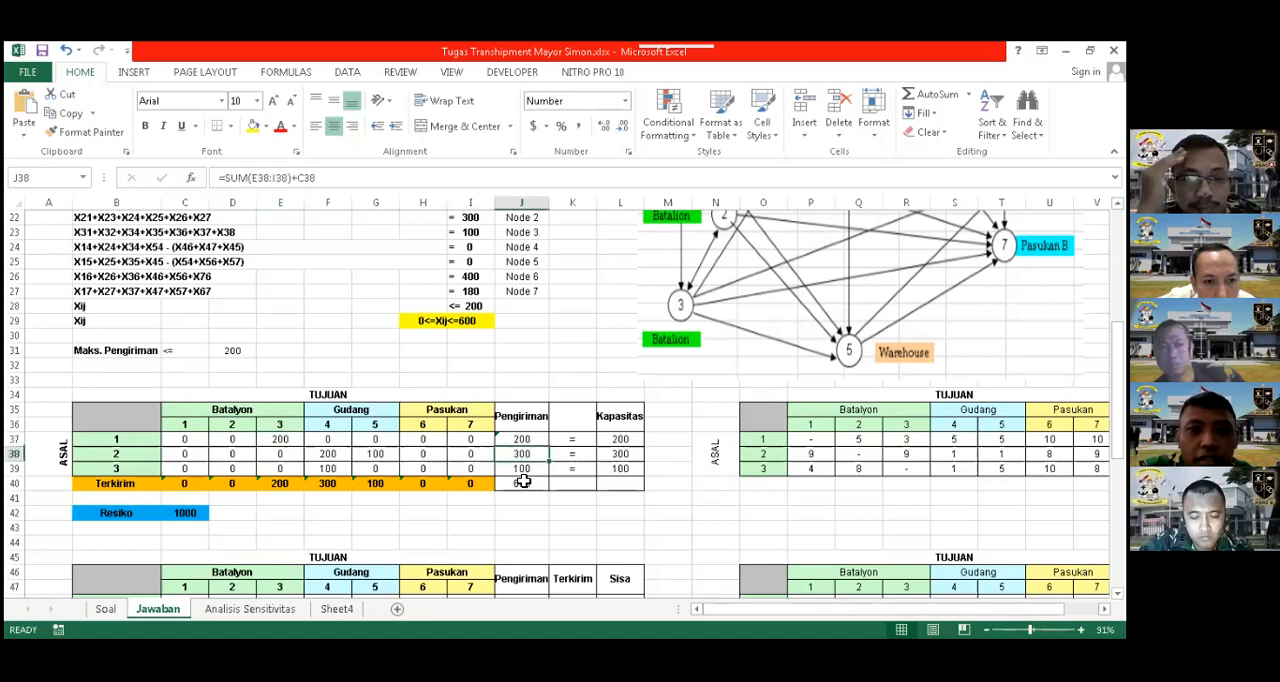
scroll(523, 496, up, 3)
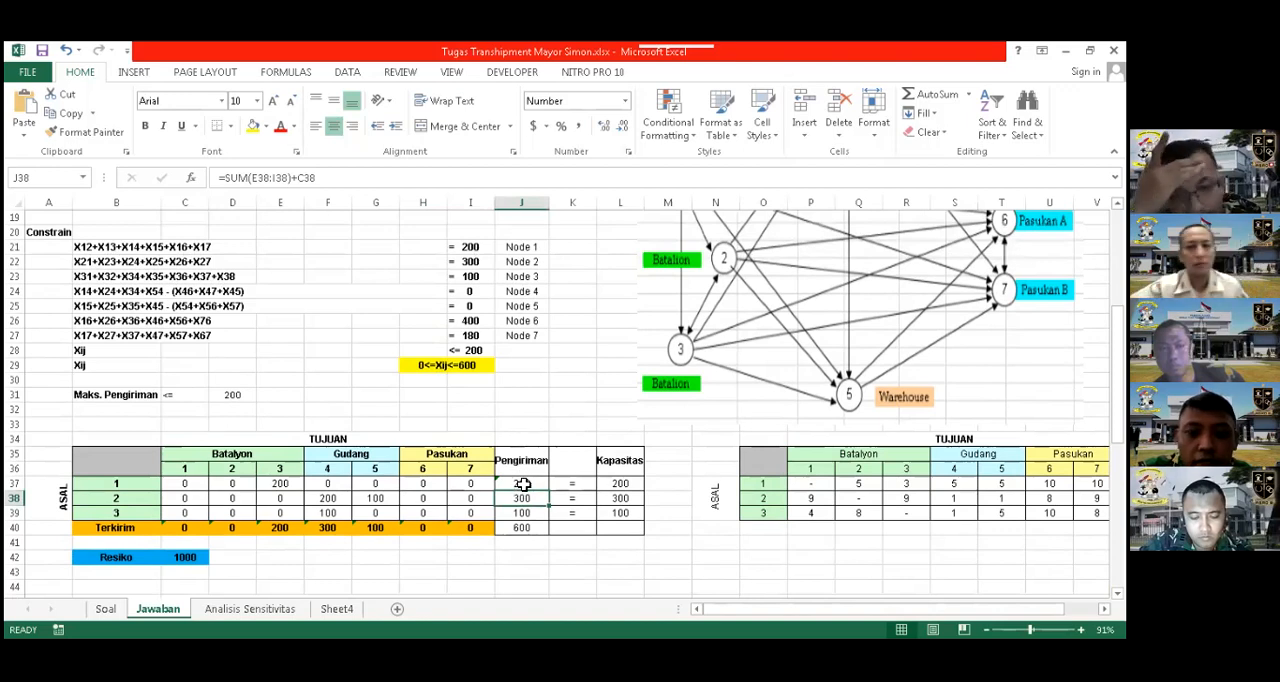
scroll(520, 452, down, 1)
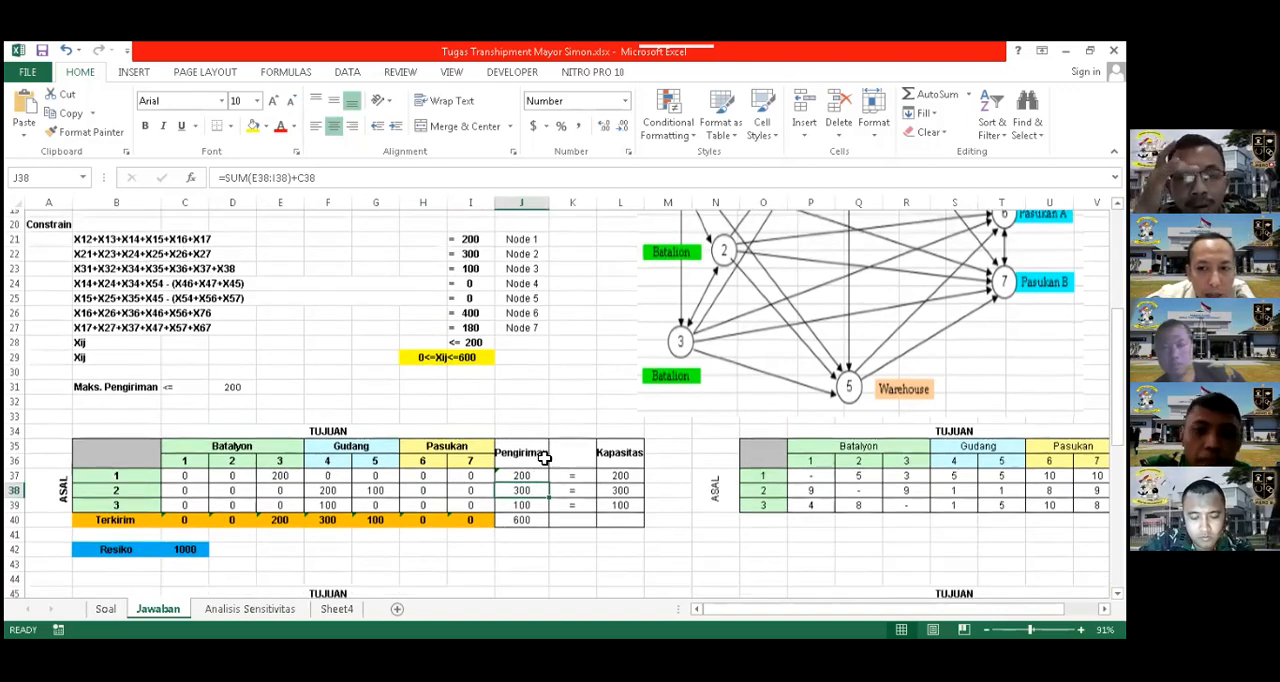
scroll(546, 463, down, 1)
scroll(593, 452, down, 1)
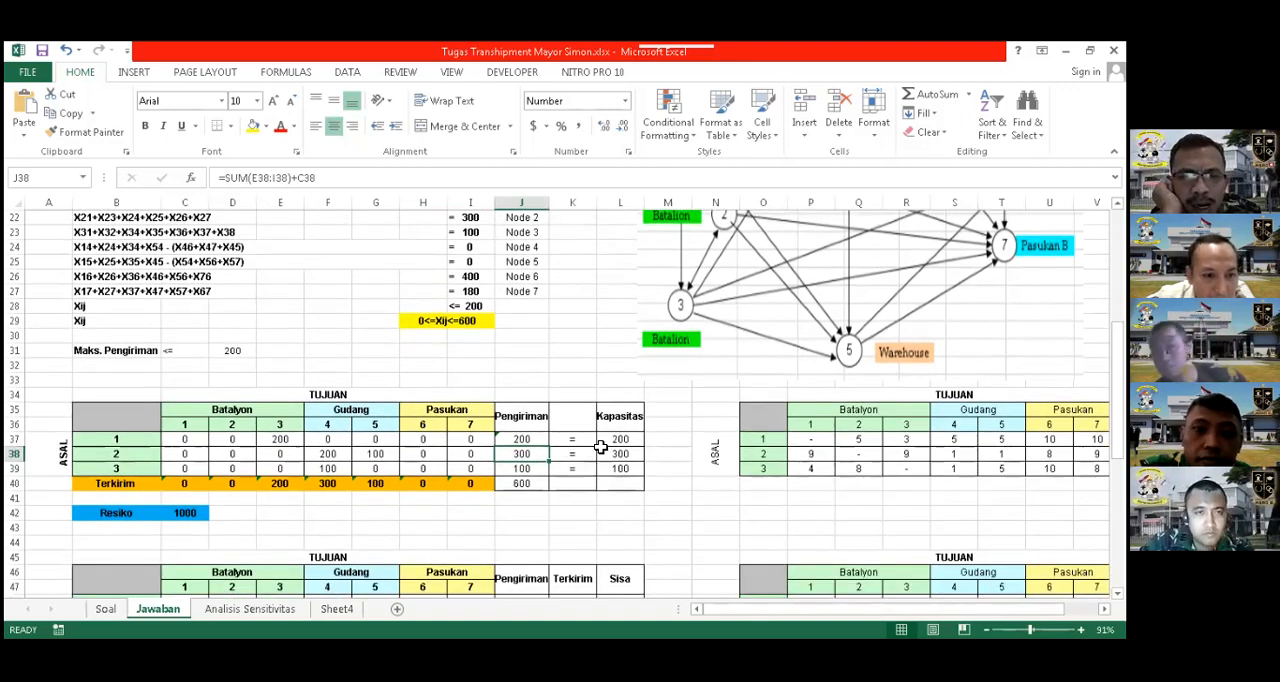
scroll(600, 447, down, 1)
scroll(600, 447, down, 2)
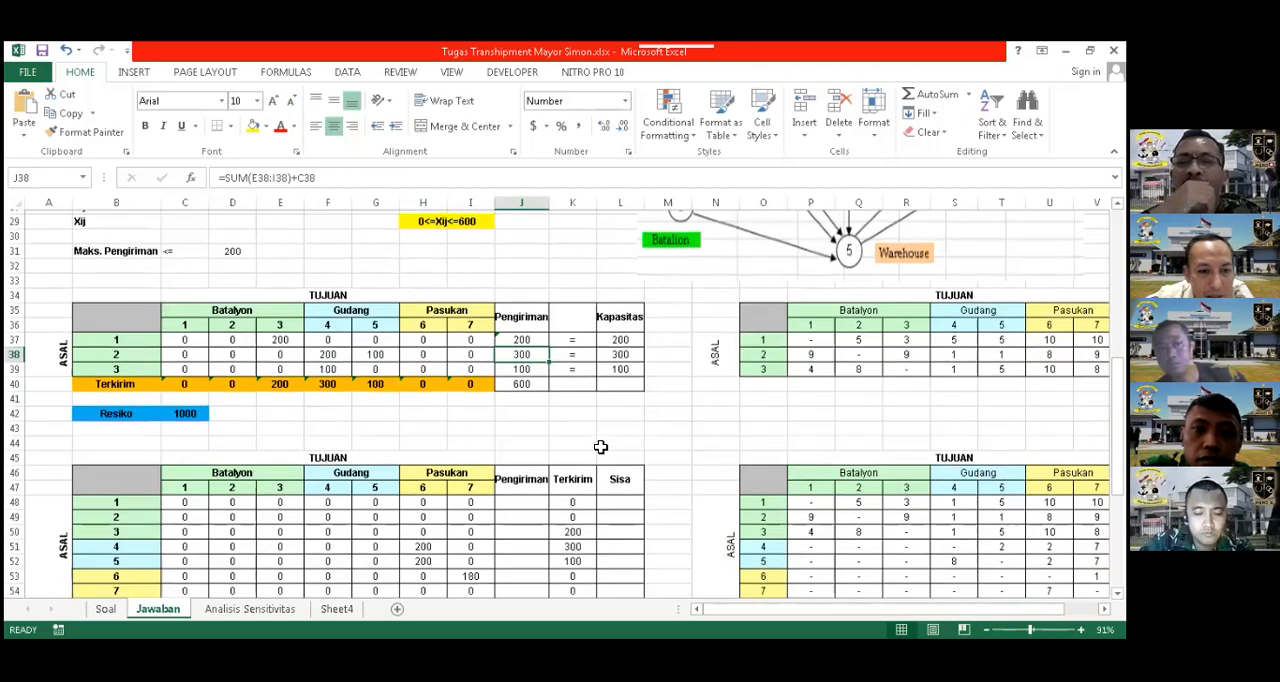
Clear the shipment values in C37:I39 of the first table and C48:I54 of the second table
scroll(254, 413, up, 2)
drag(191, 401, 469, 425)
key(Delete)
scroll(466, 424, down, 3)
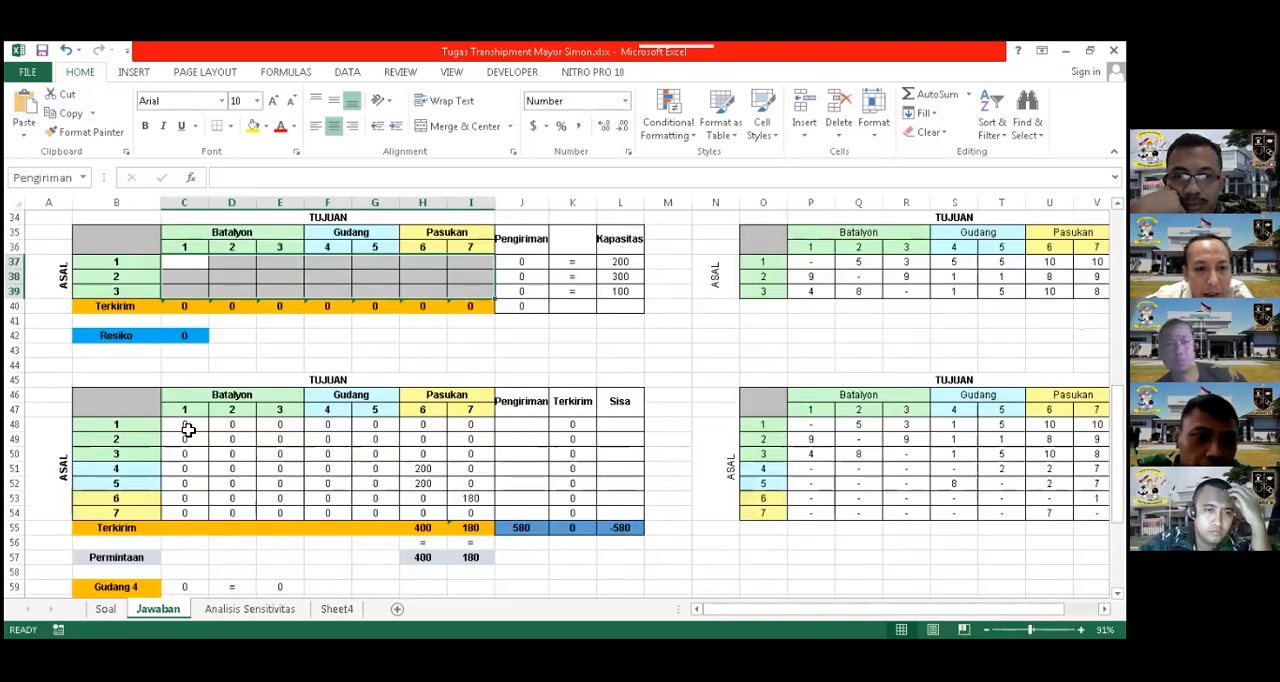
drag(184, 424, 469, 512)
key(Delete)
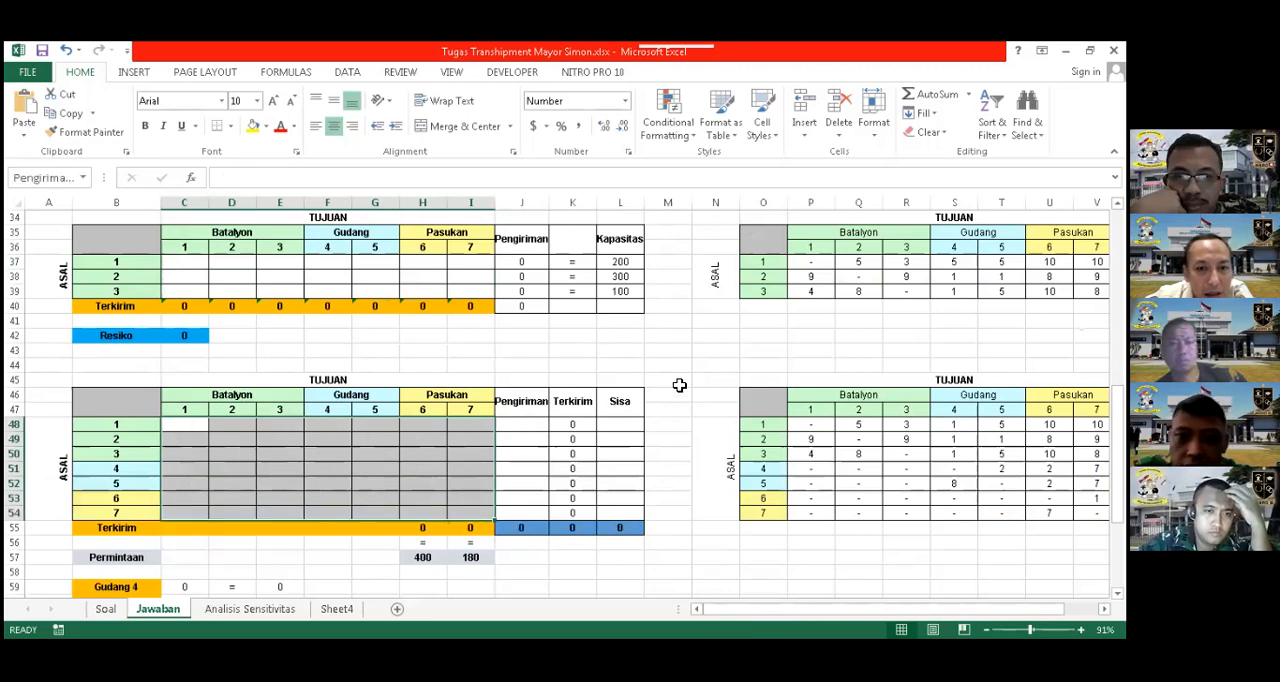
Check the Pengiriman formula in J37 and mark the Node 1 constraint by filling cell A21 yellow
scroll(679, 386, up, 1)
scroll(679, 484, up, 5)
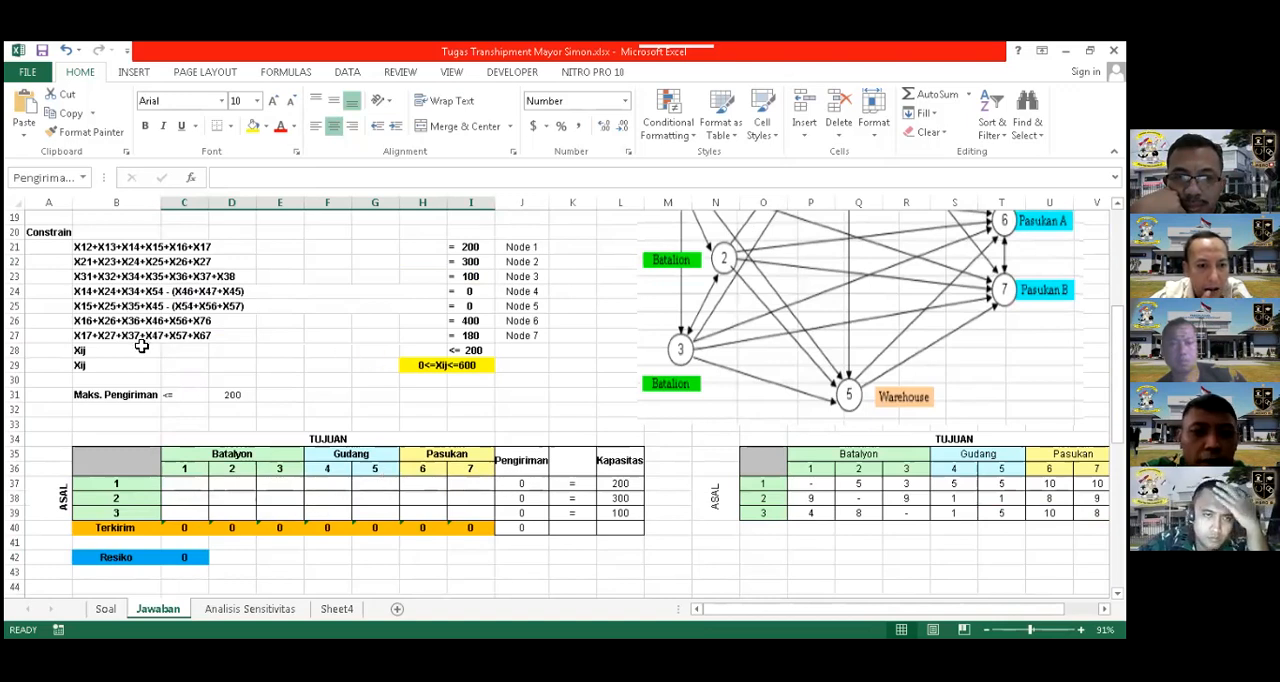
scroll(180, 380, down, 1)
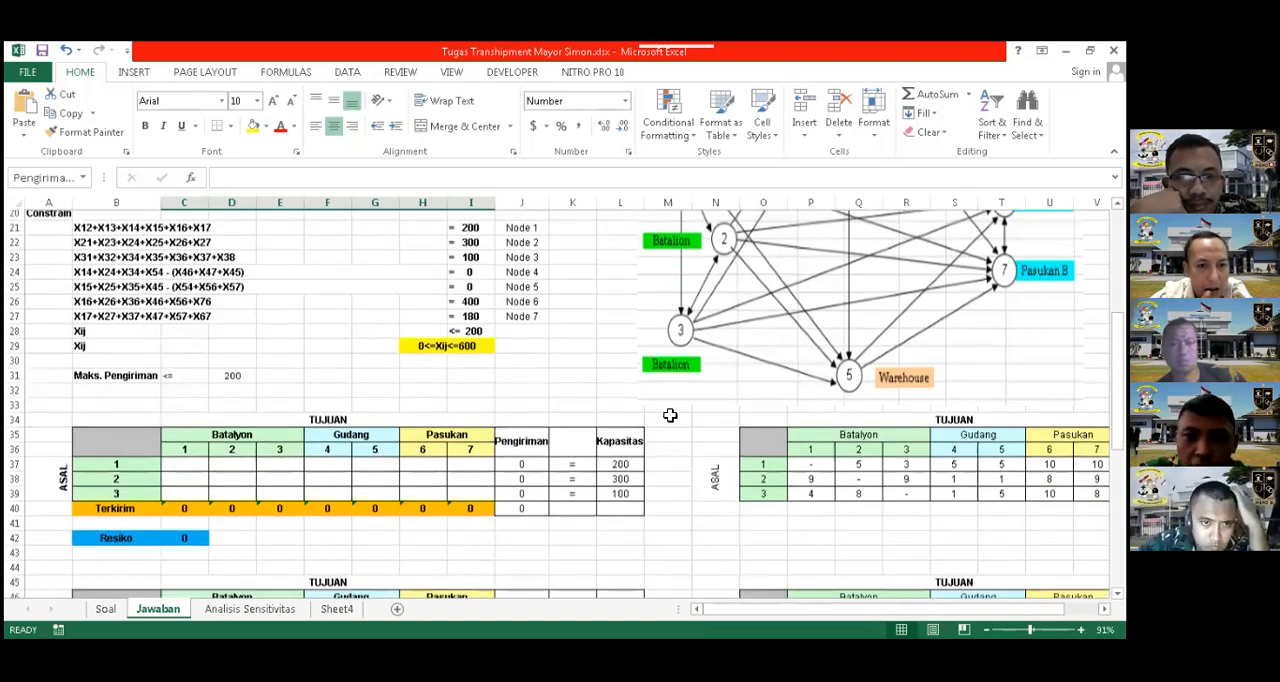
scroll(668, 422, down, 2)
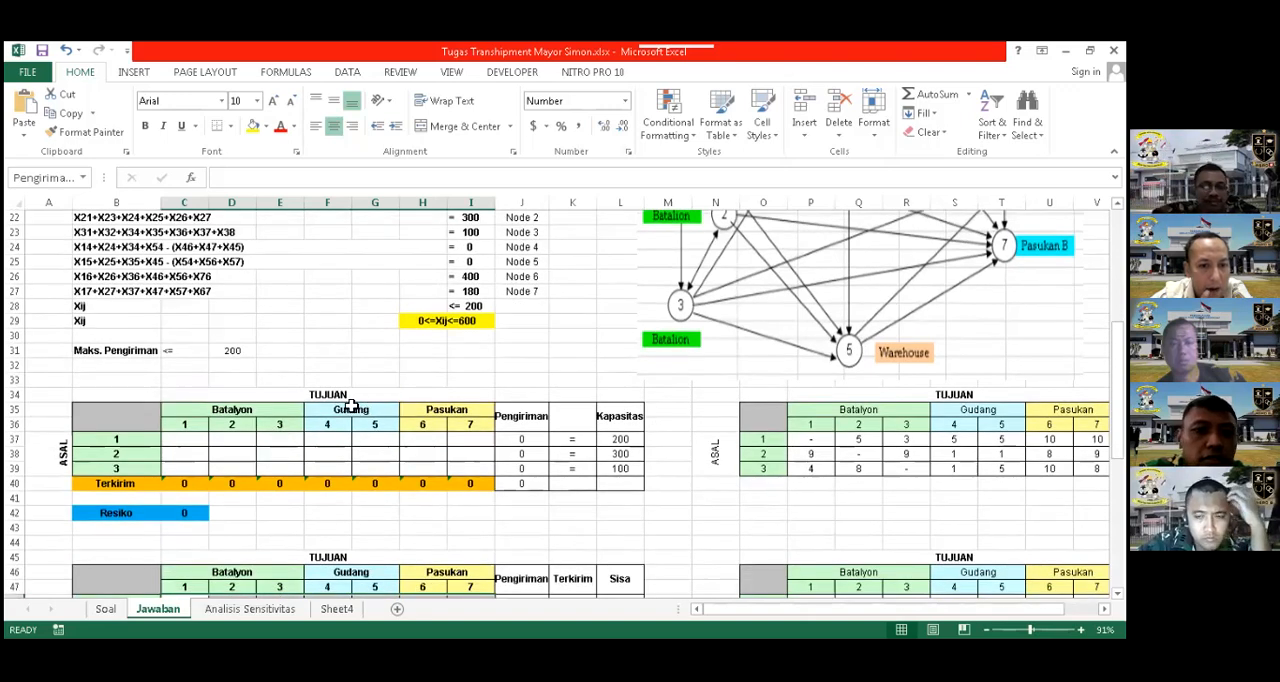
scroll(457, 386, down, 3)
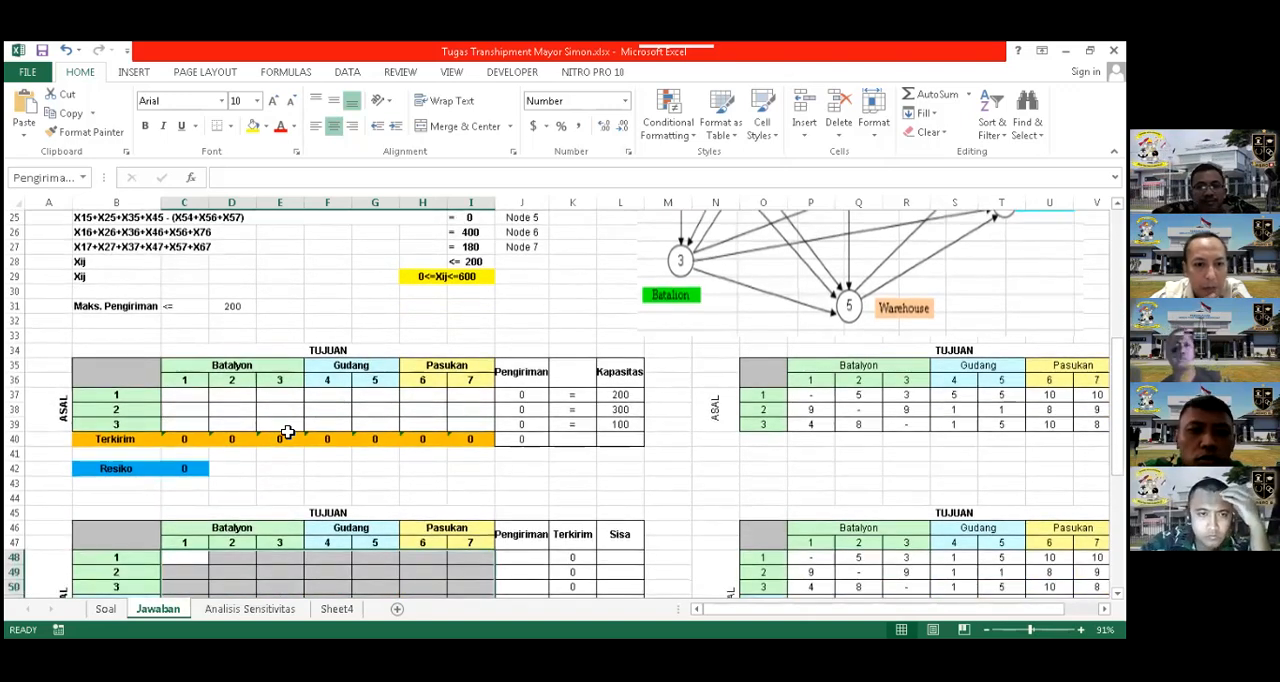
click(521, 395)
scroll(106, 288, up, 3)
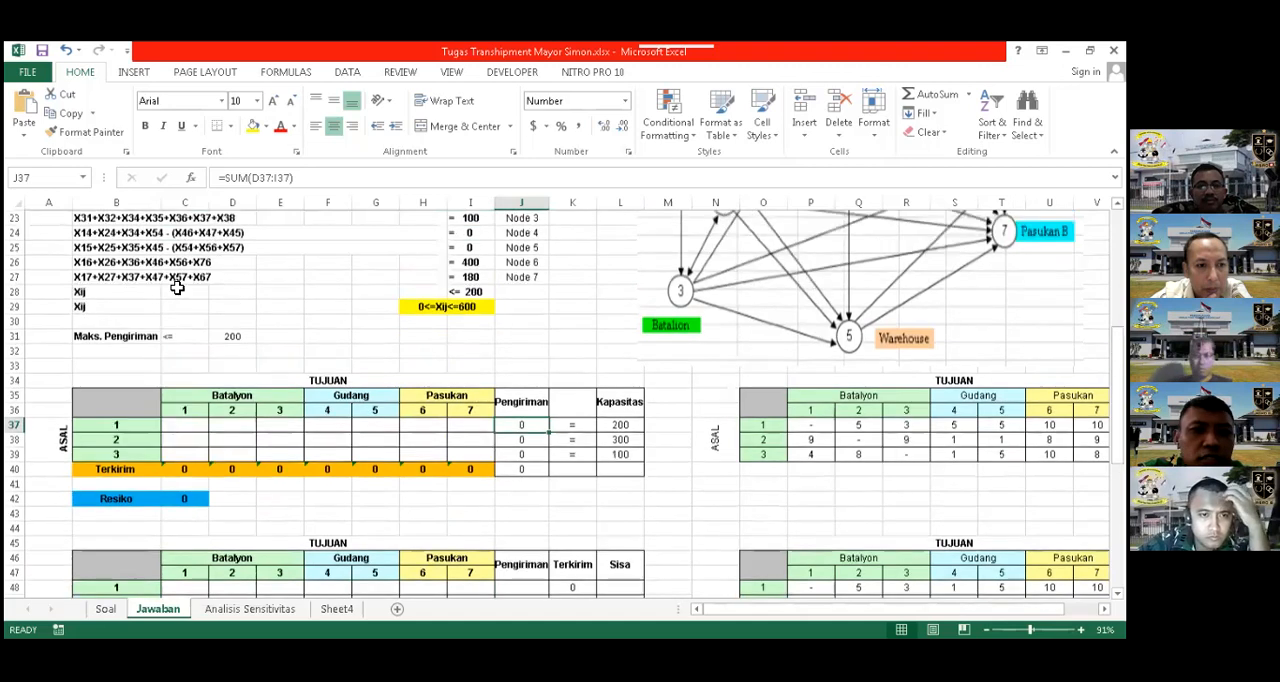
click(63, 291)
click(253, 125)
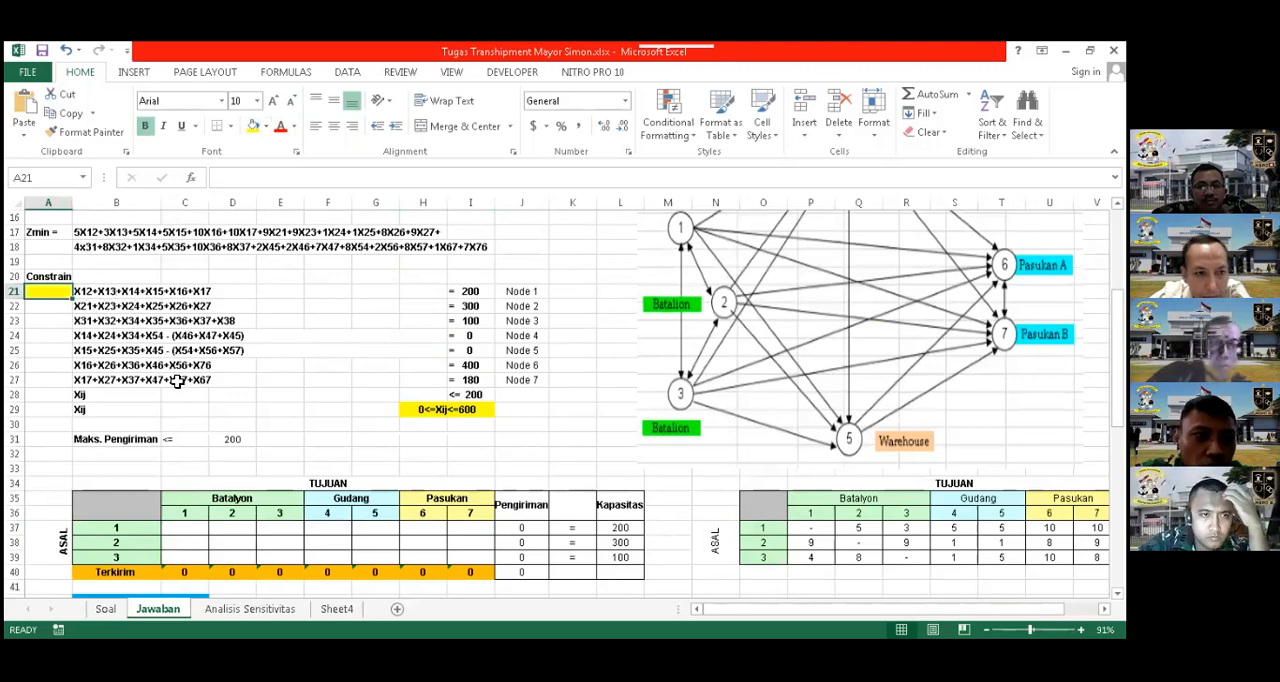
Fill the origin 1 shipment cells D37:I37 yellow to match the Node 1 marker
scroll(129, 434, down, 2)
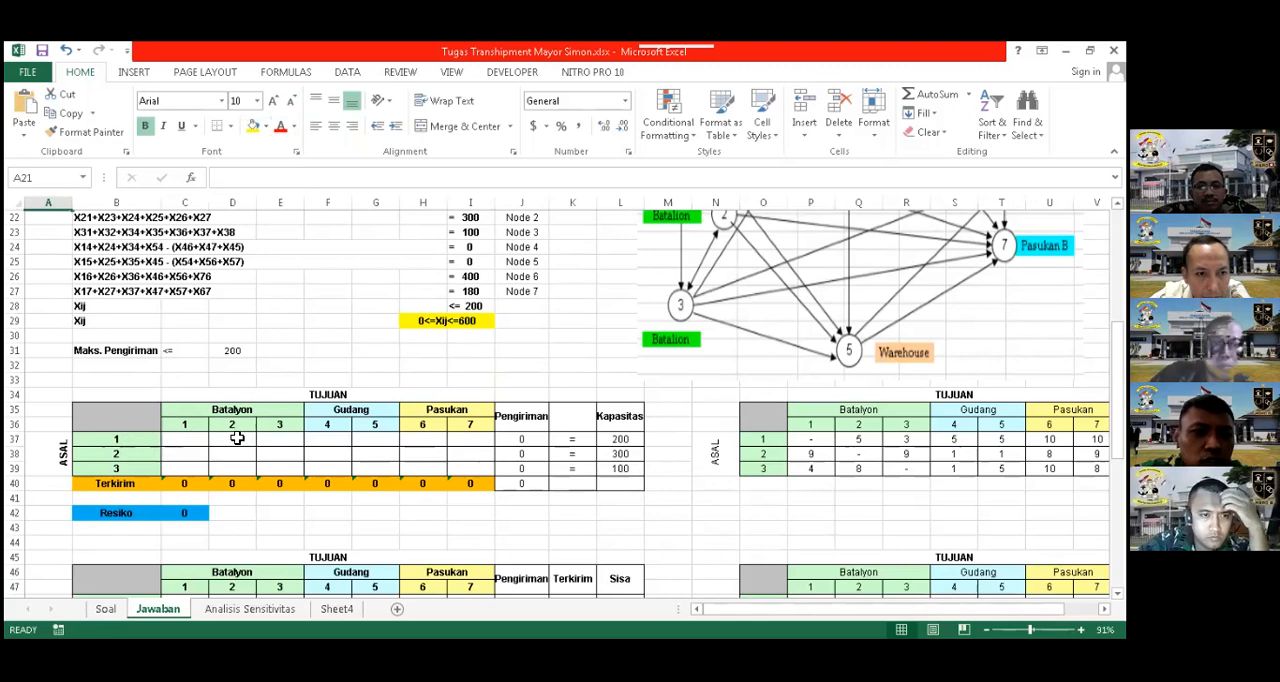
drag(237, 438, 470, 441)
click(252, 125)
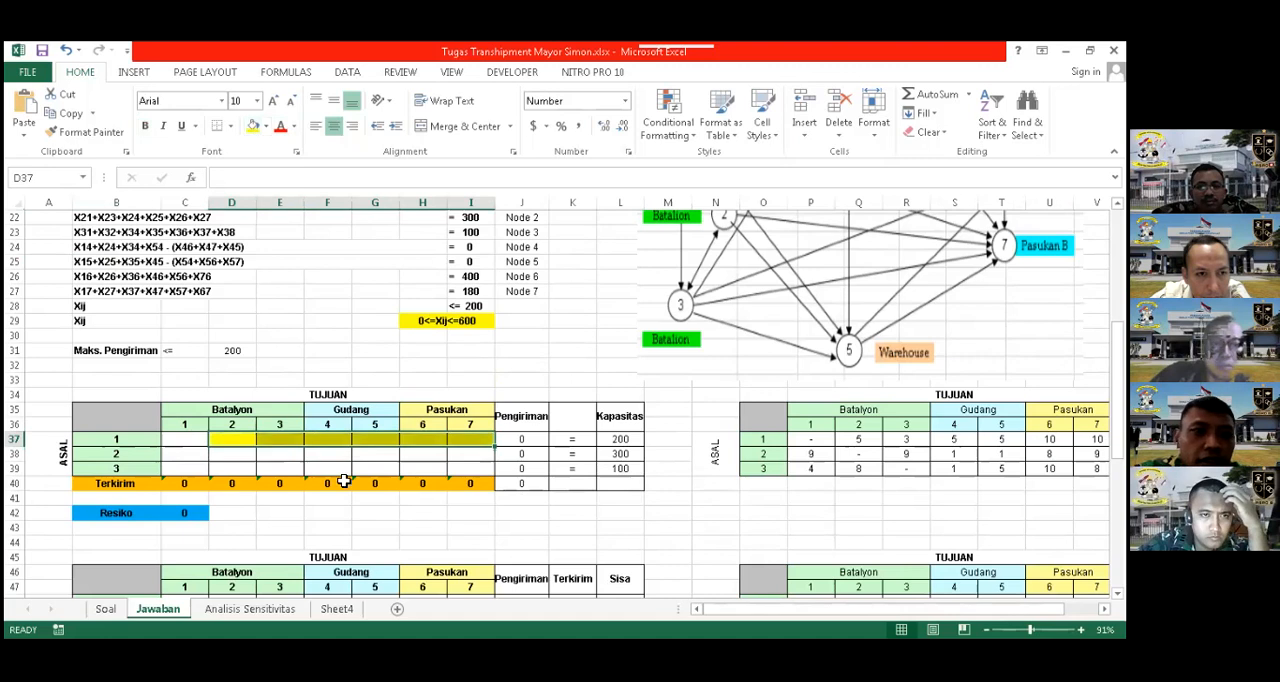
Check the Pengiriman formula in J38 and mark the Node 2 constraint by filling cell A22 blue
click(521, 456)
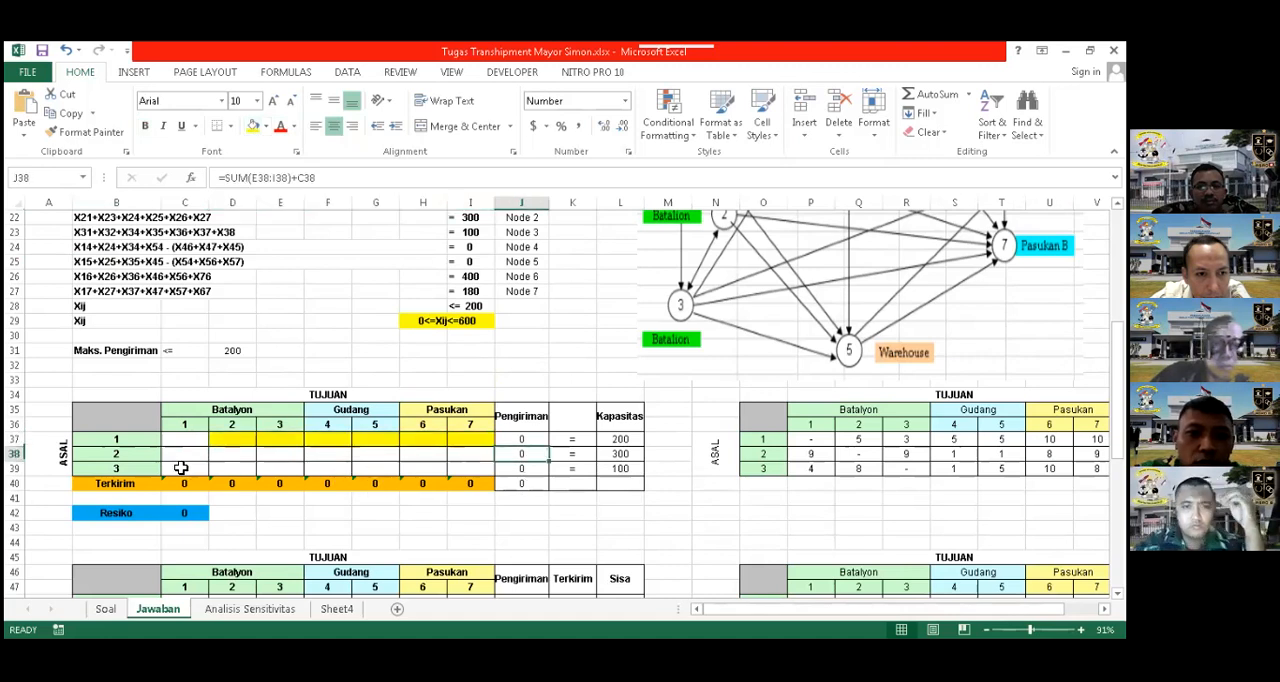
scroll(80, 268, up, 2)
scroll(72, 268, up, 1)
click(66, 262)
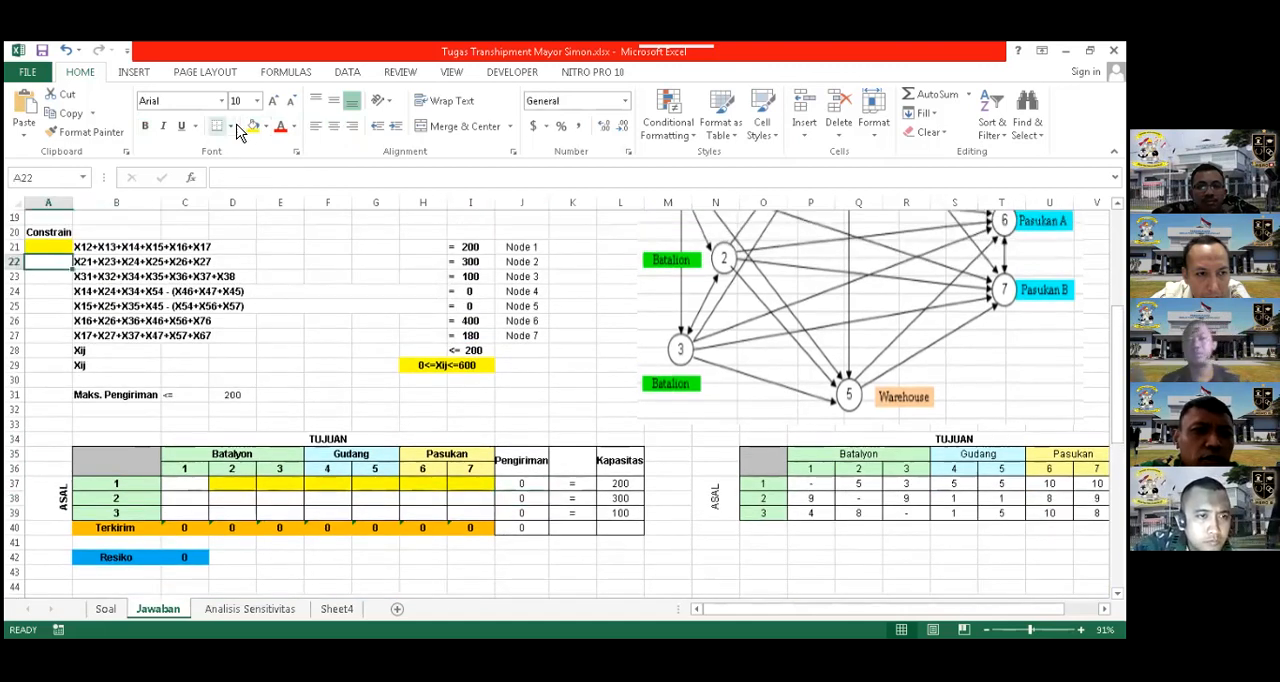
click(266, 126)
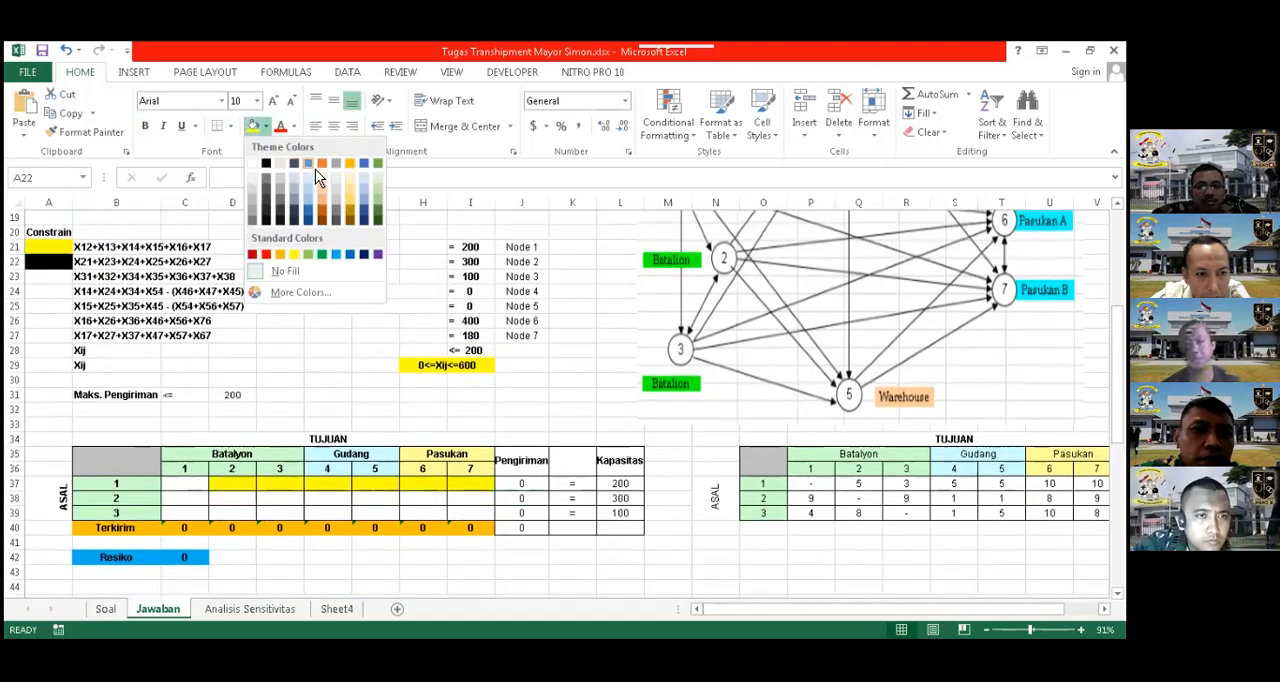
click(301, 172)
Fill the origin 2 shipment cells C38 and E38:I38 blue to match the Node 2 marker
click(192, 503)
click(252, 126)
drag(282, 507, 466, 497)
click(252, 127)
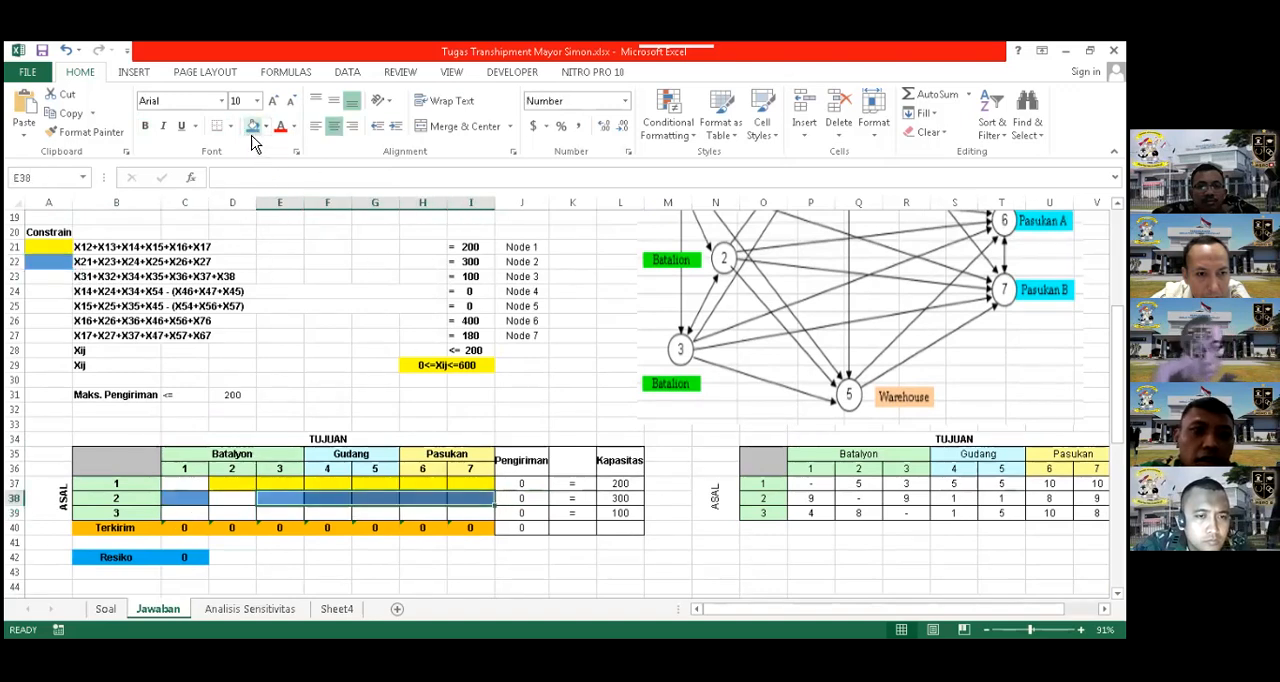
Check the Pengiriman formula in J39 and fill the origin 3 shipment cells C39:D39 and F39:G39 orange
click(520, 515)
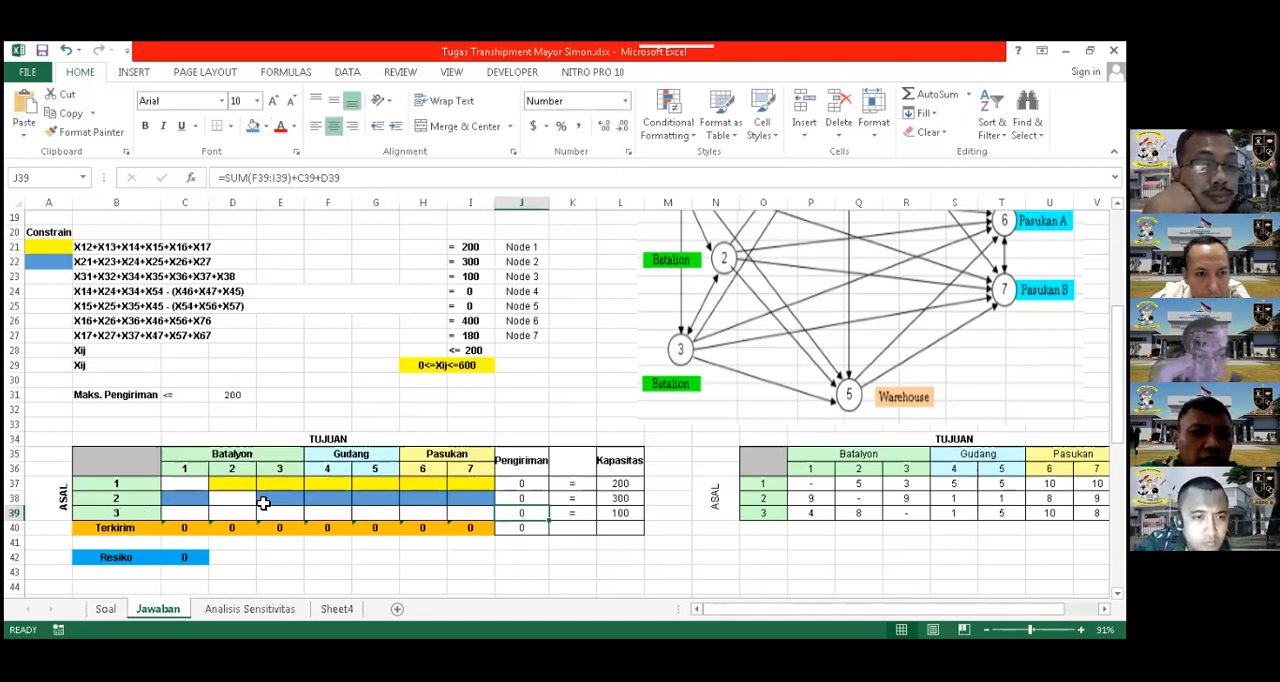
click(266, 126)
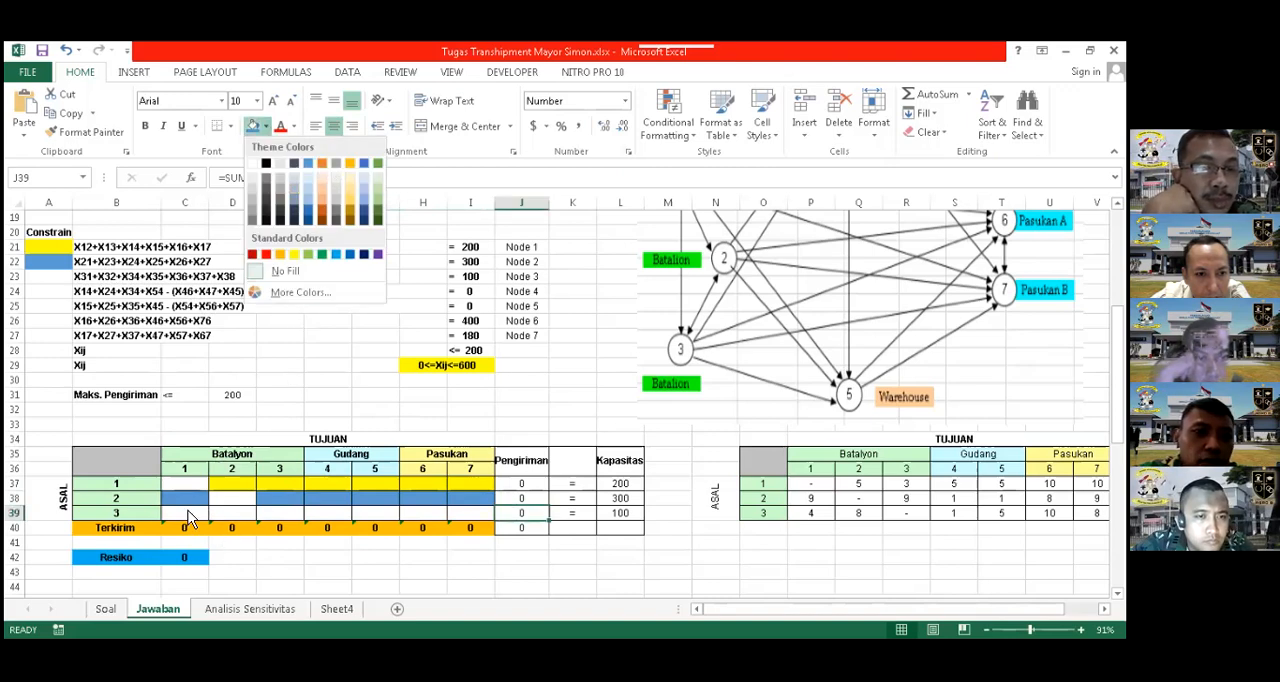
drag(187, 520, 218, 514)
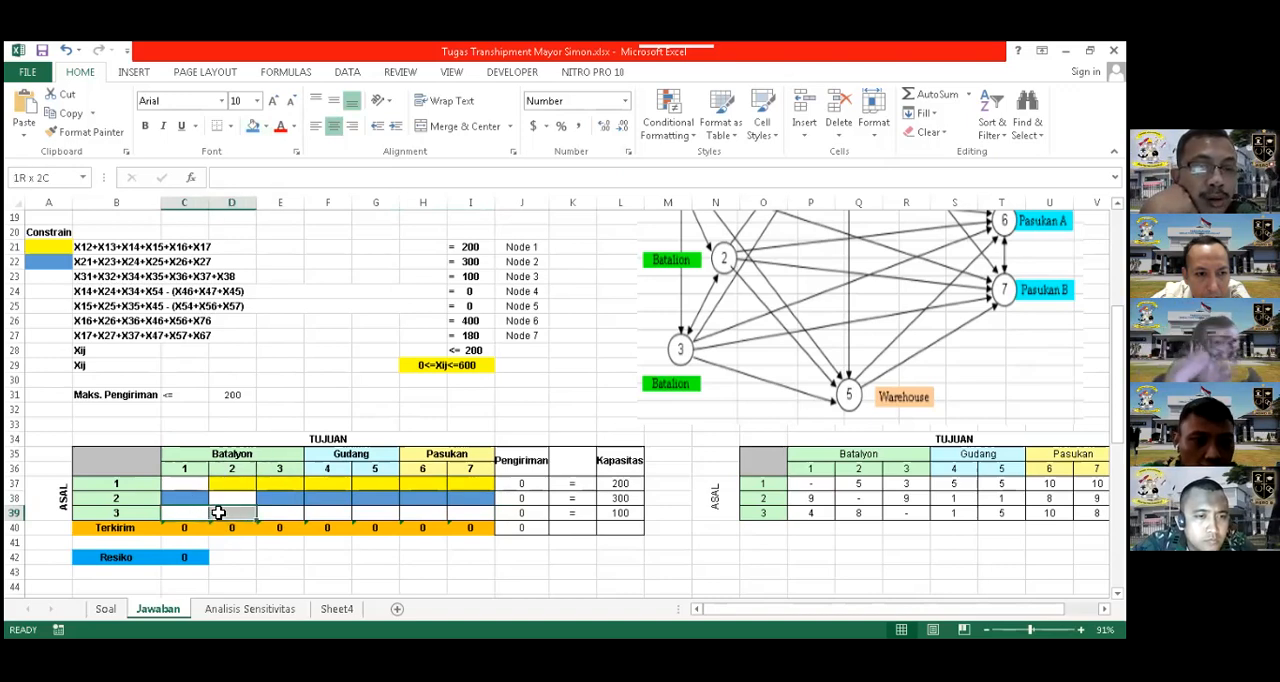
click(272, 135)
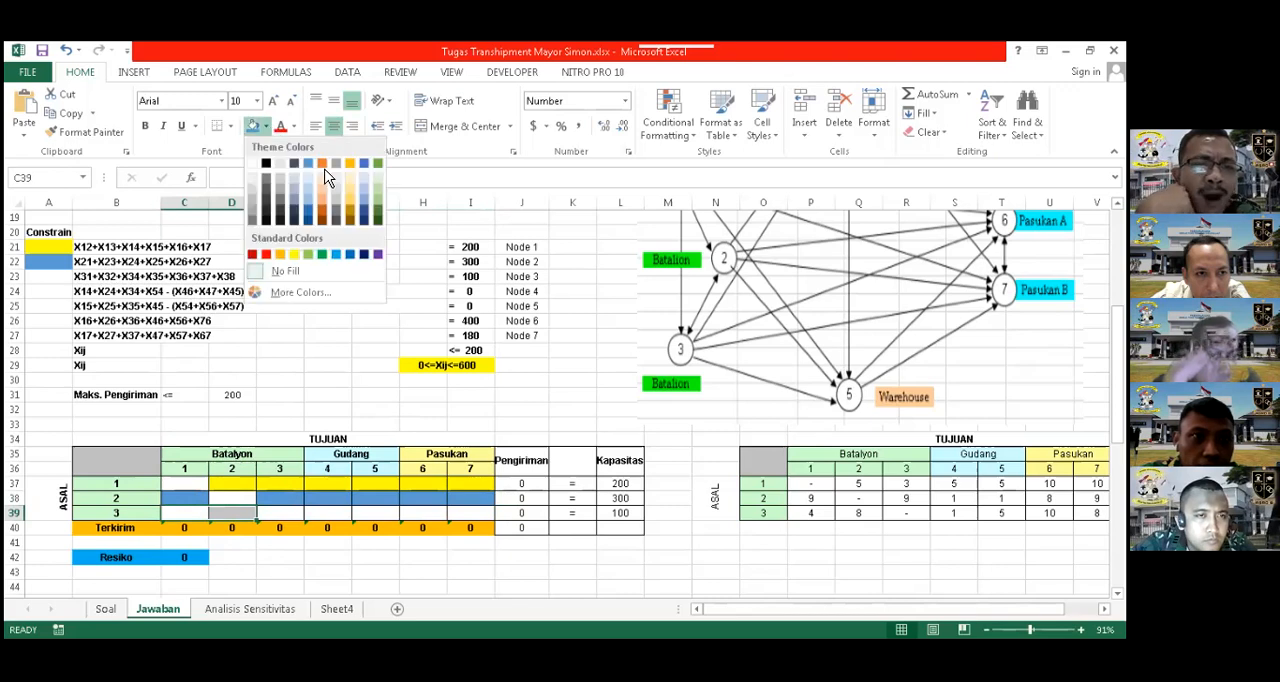
click(323, 166)
drag(328, 514, 377, 520)
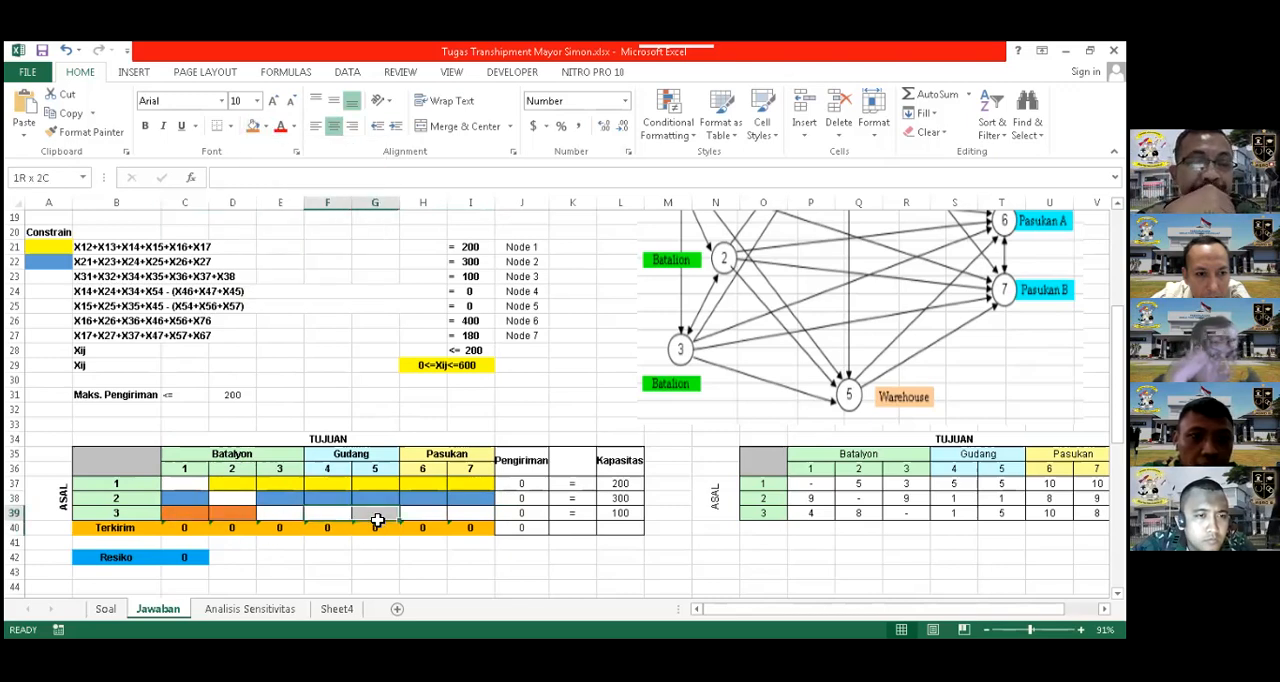
click(253, 126)
click(495, 411)
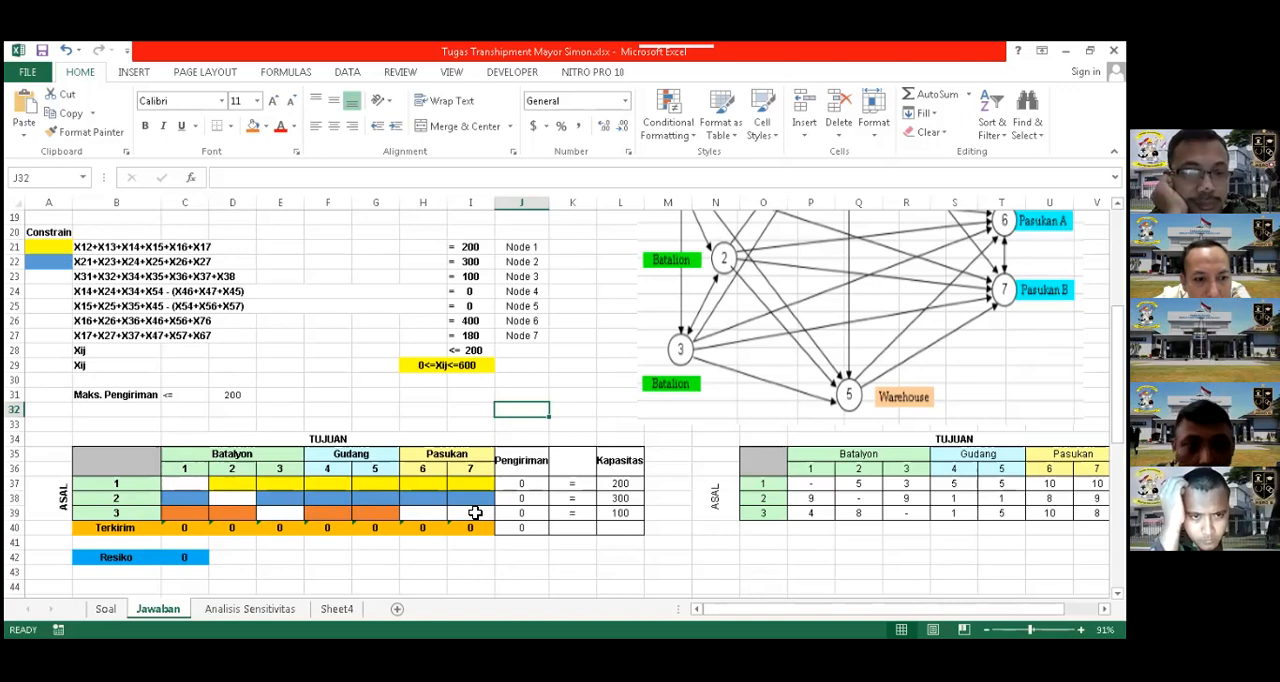
Fill the remaining origin 3 shipment cells H39:I39 orange to match the rest of the row
drag(424, 517, 451, 516)
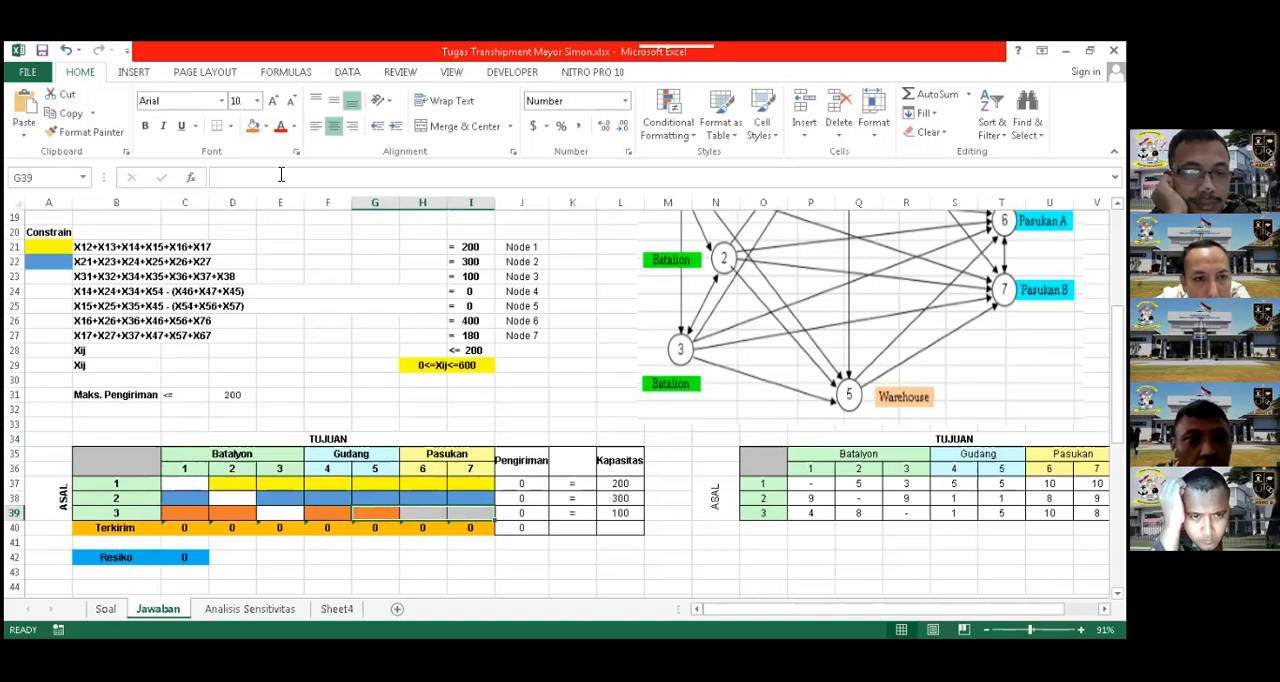
click(253, 126)
click(563, 376)
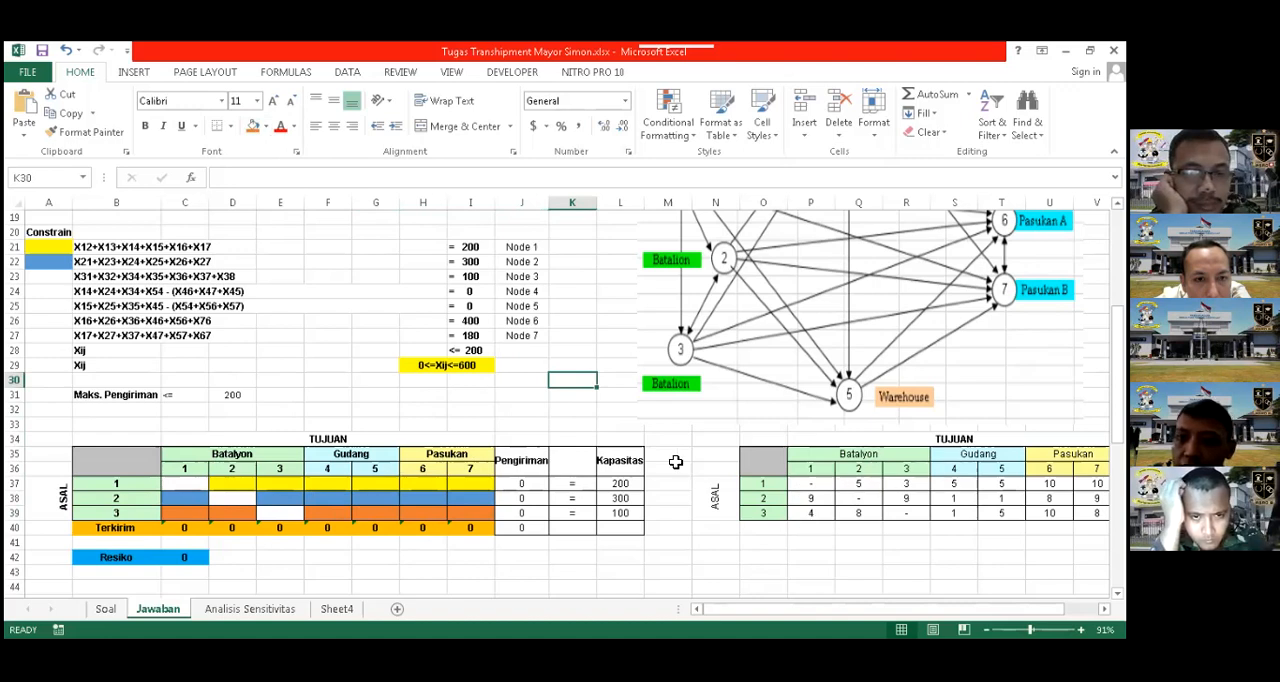
Check the Resiko formula in C42 and examine the origin and destination nodes in the network diagram
click(197, 560)
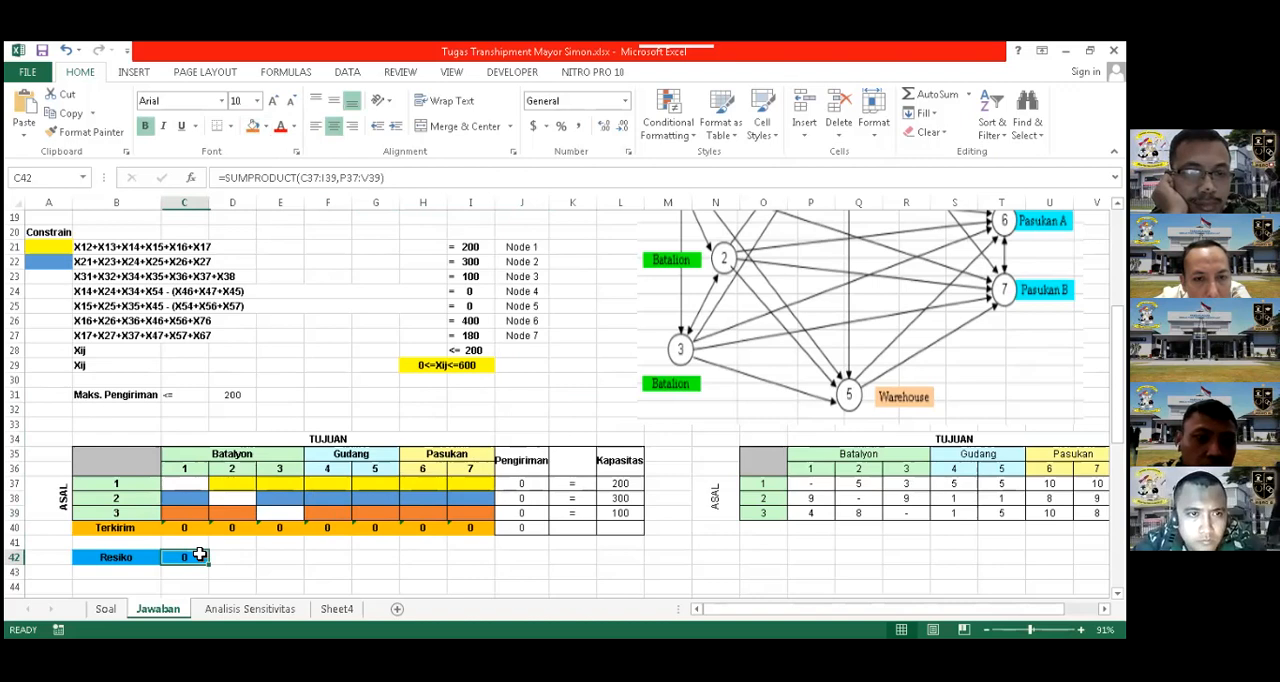
scroll(240, 535, down, 1)
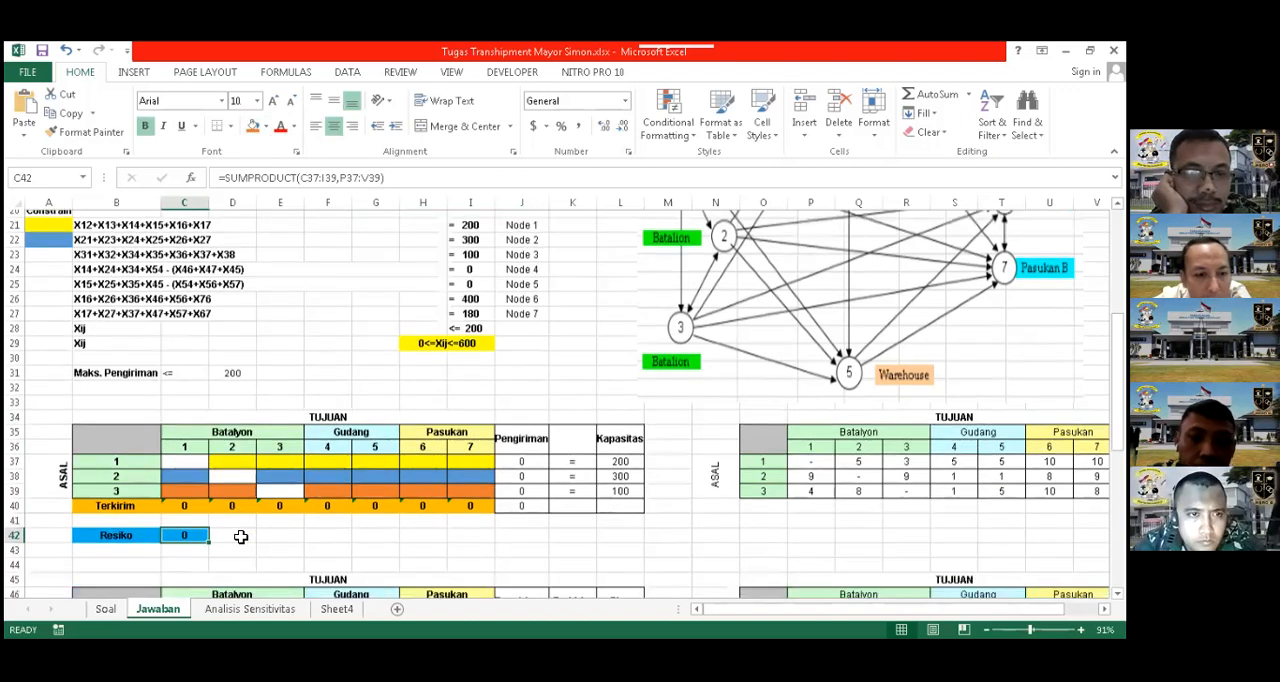
click(241, 537)
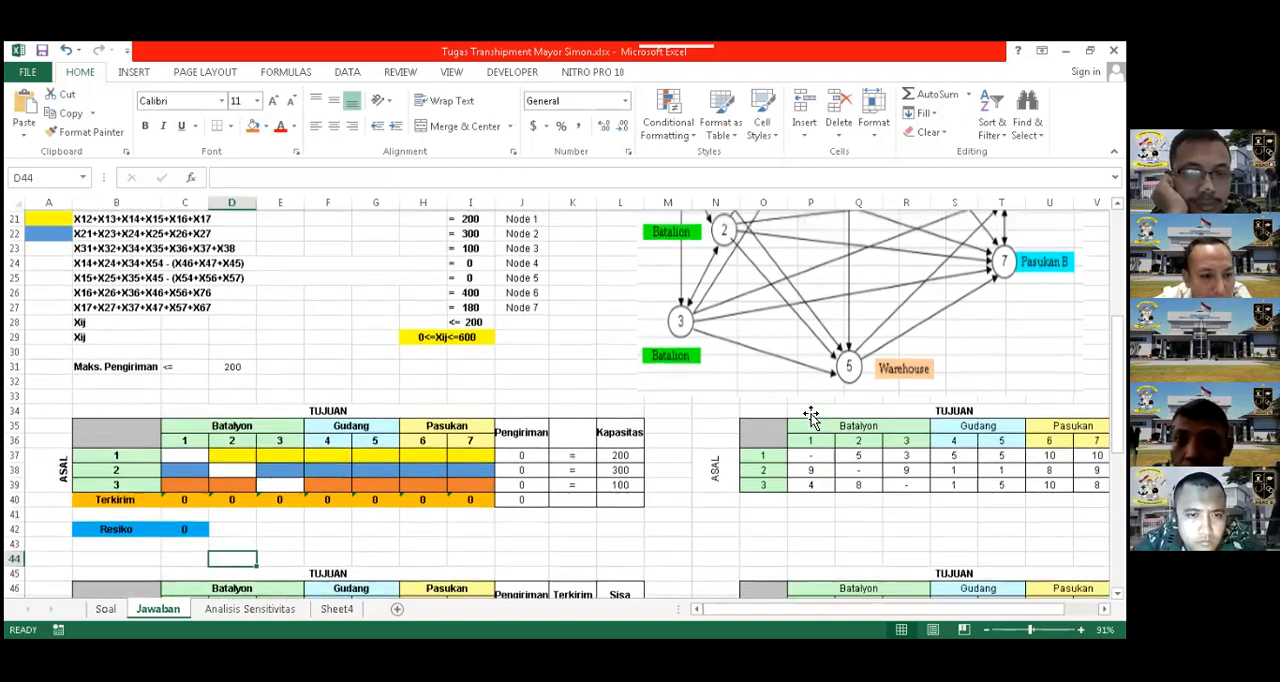
scroll(810, 415, up, 2)
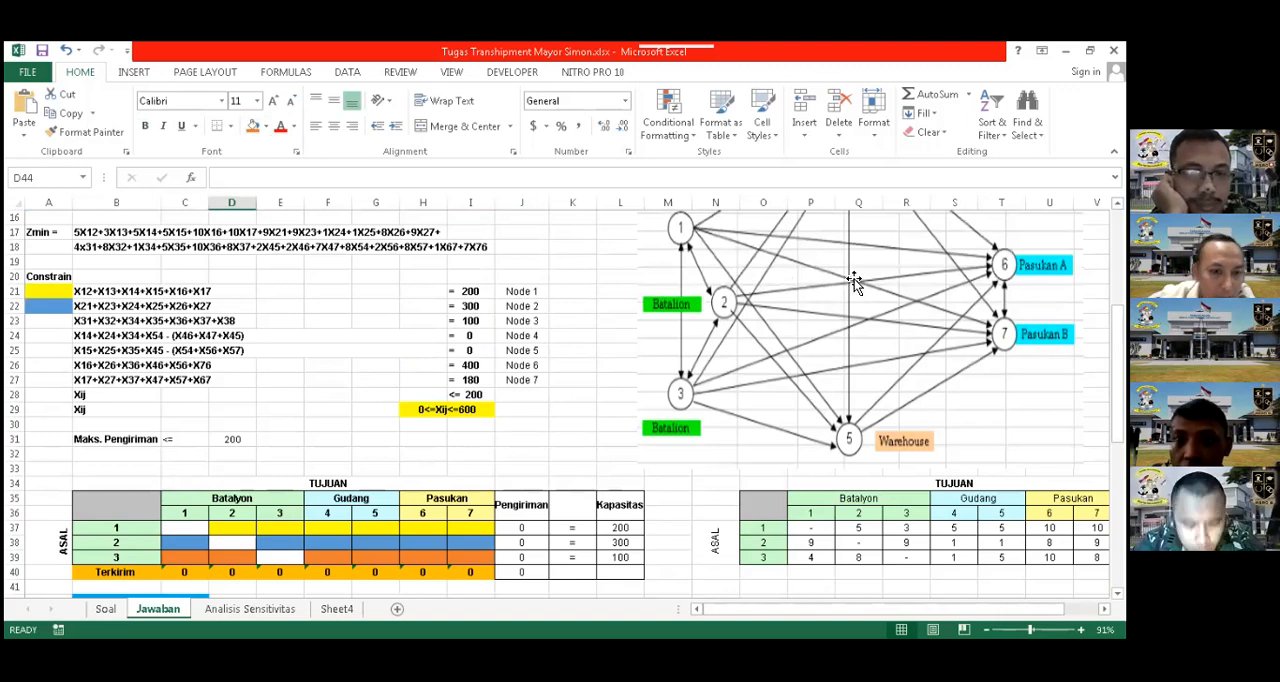
scroll(846, 300, up, 1)
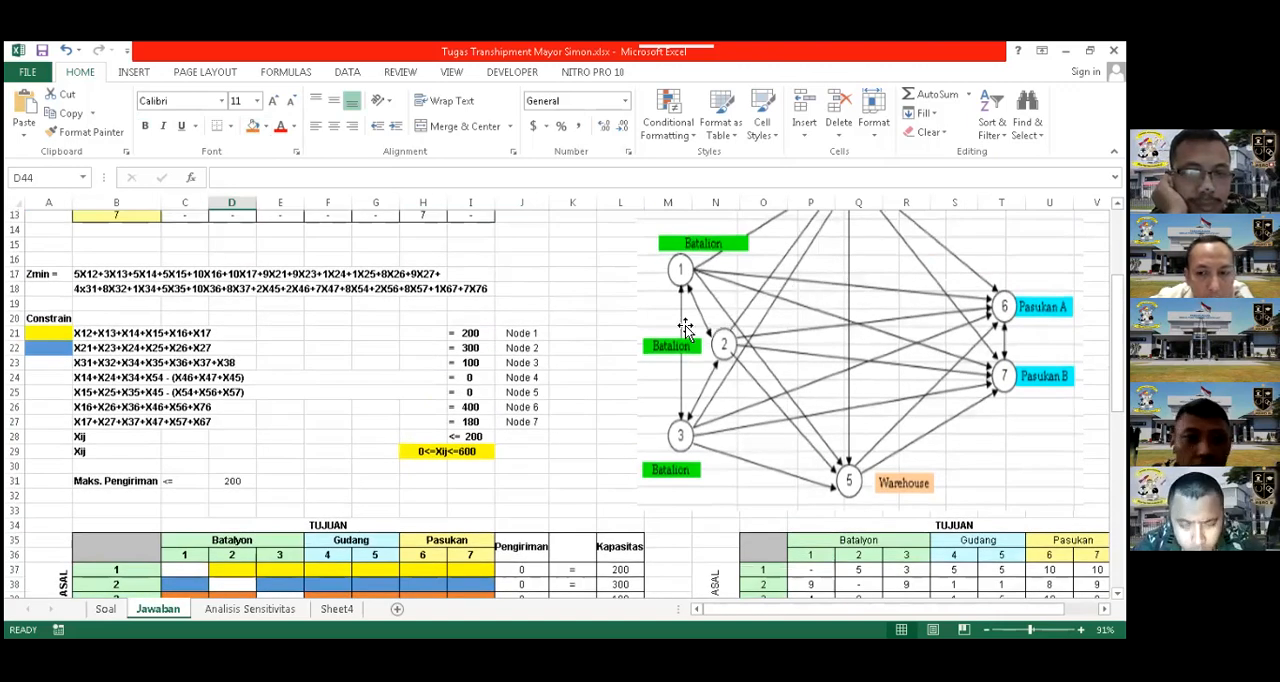
scroll(685, 328, up, 2)
scroll(106, 511, down, 1)
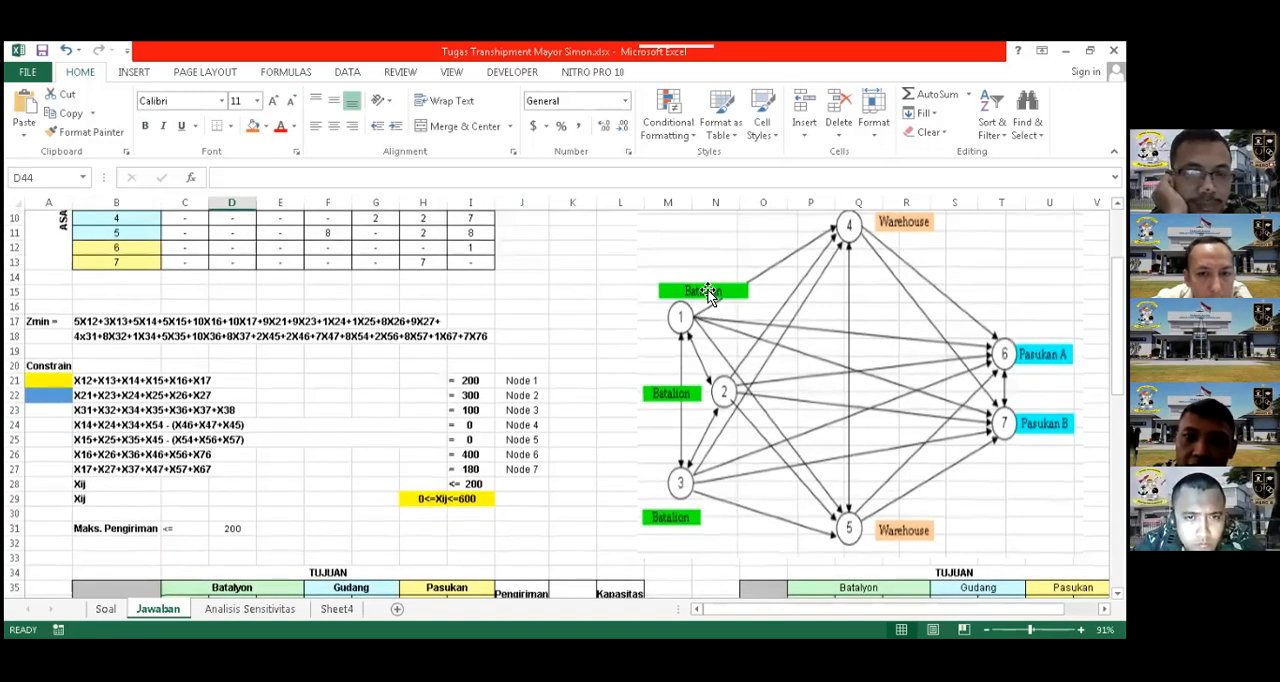
scroll(725, 330, down, 2)
scroll(681, 325, up, 2)
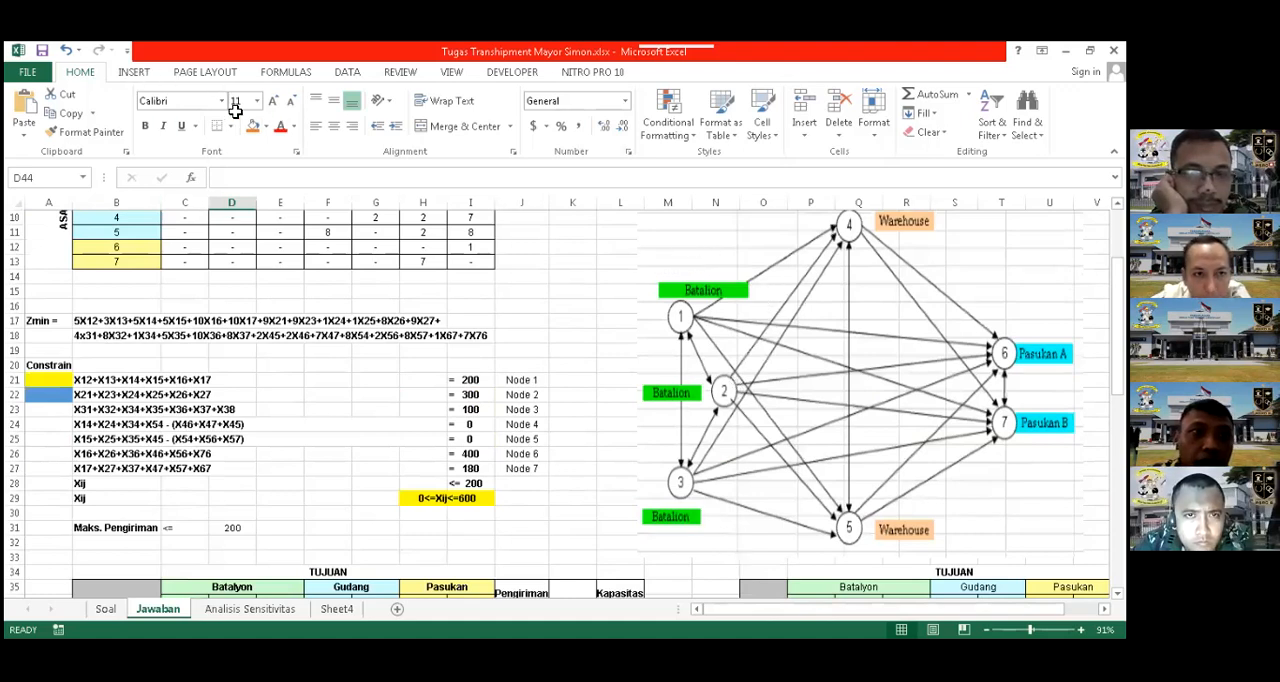
Cover the battalion nodes in the network diagram with a temporary rectangle about 3.9" high and 1.97" wide, and delete it
click(133, 72)
click(279, 94)
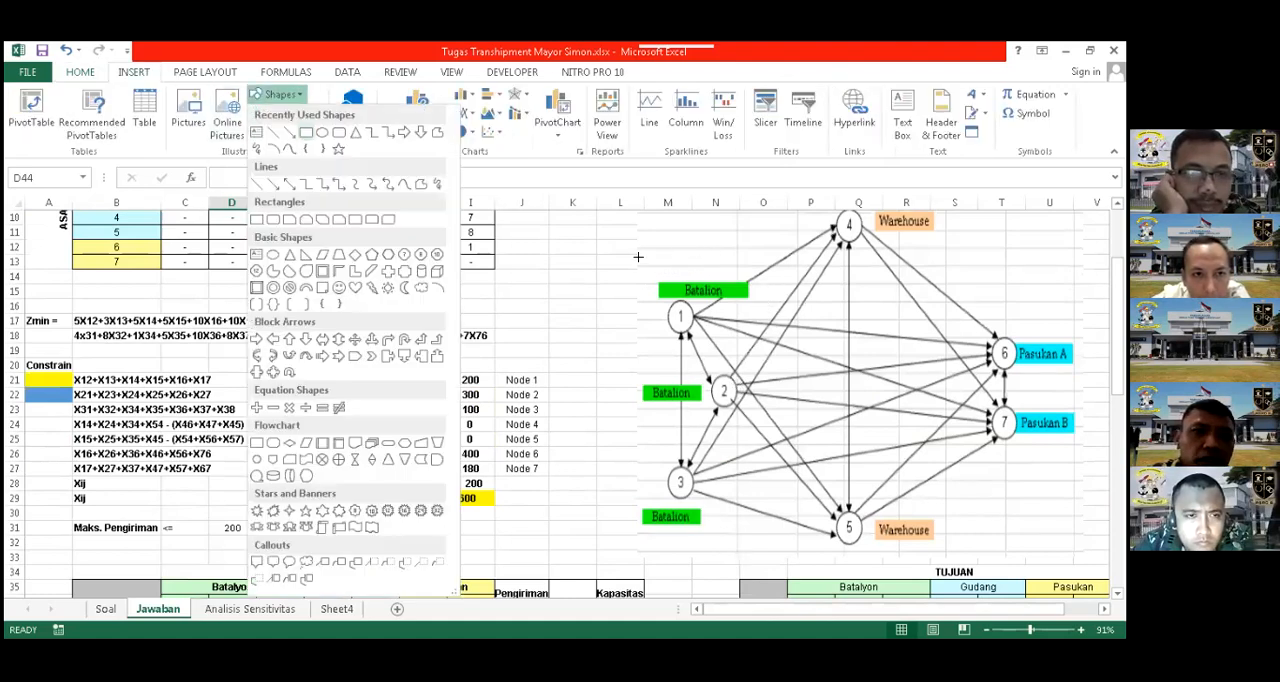
drag(638, 257, 780, 536)
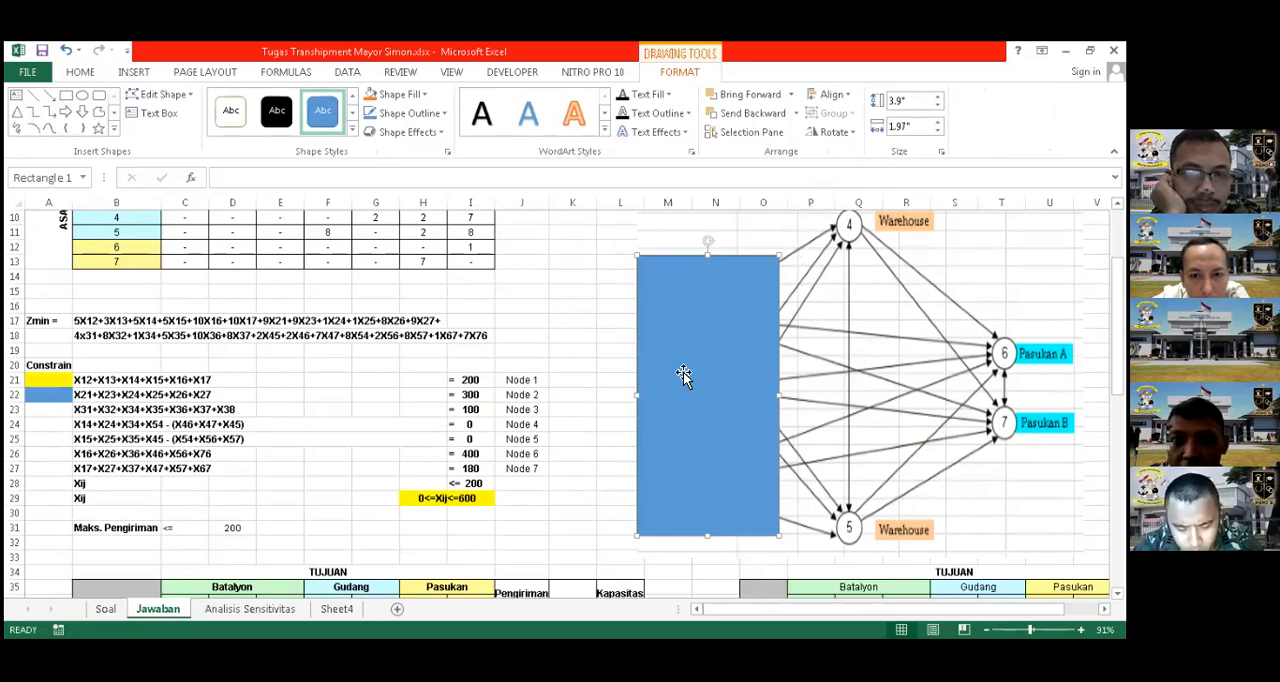
drag(768, 288, 594, 322)
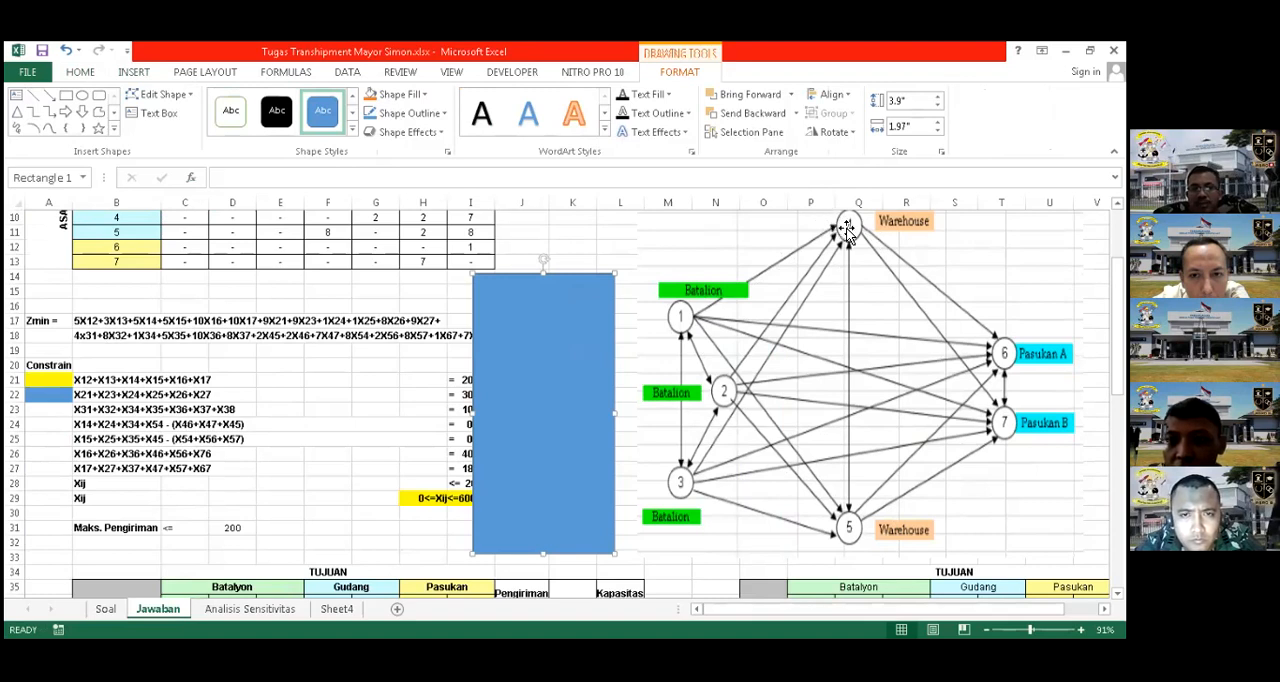
drag(549, 370, 741, 381)
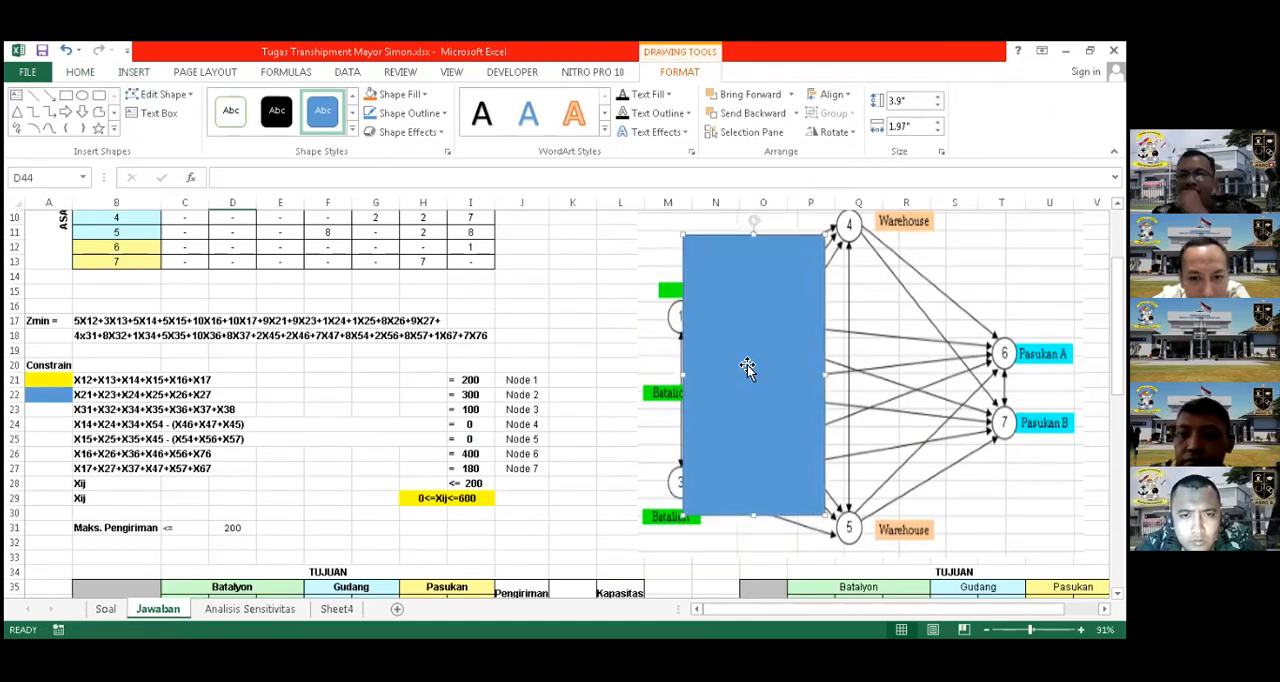
key(Delete)
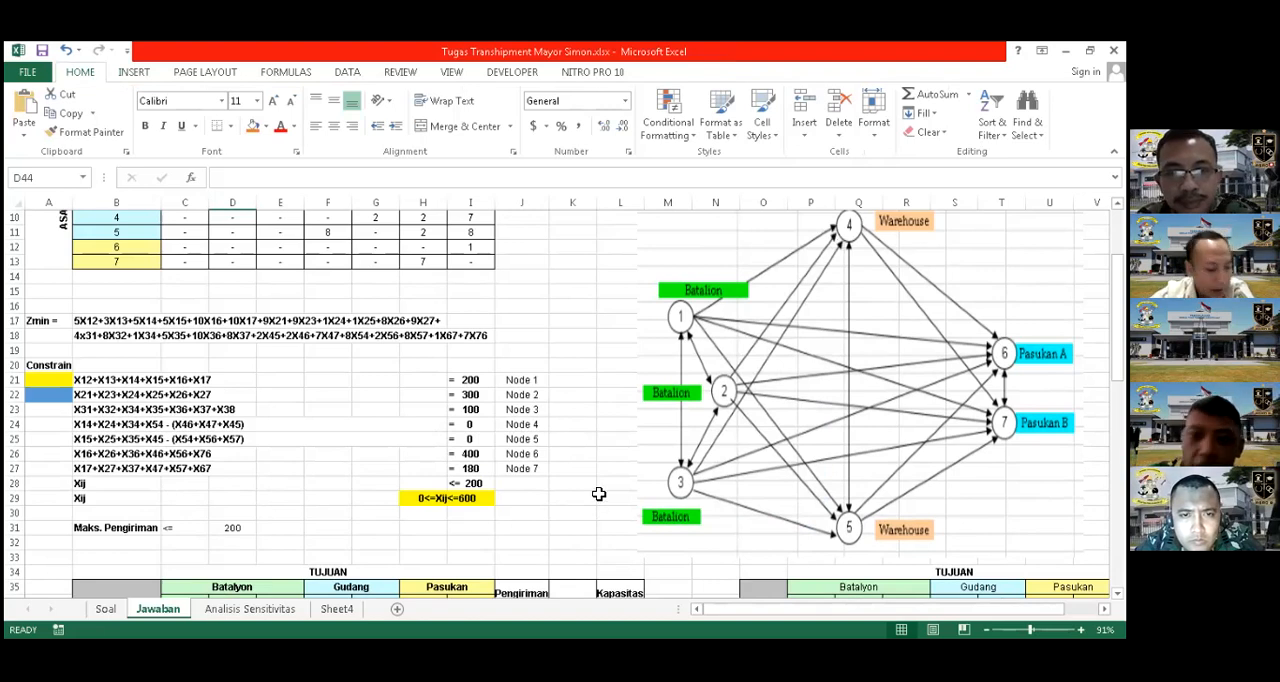
Recheck which shipment and cost ranges the Resiko formula in C42 multiplies
scroll(597, 494, down, 2)
scroll(247, 509, down, 2)
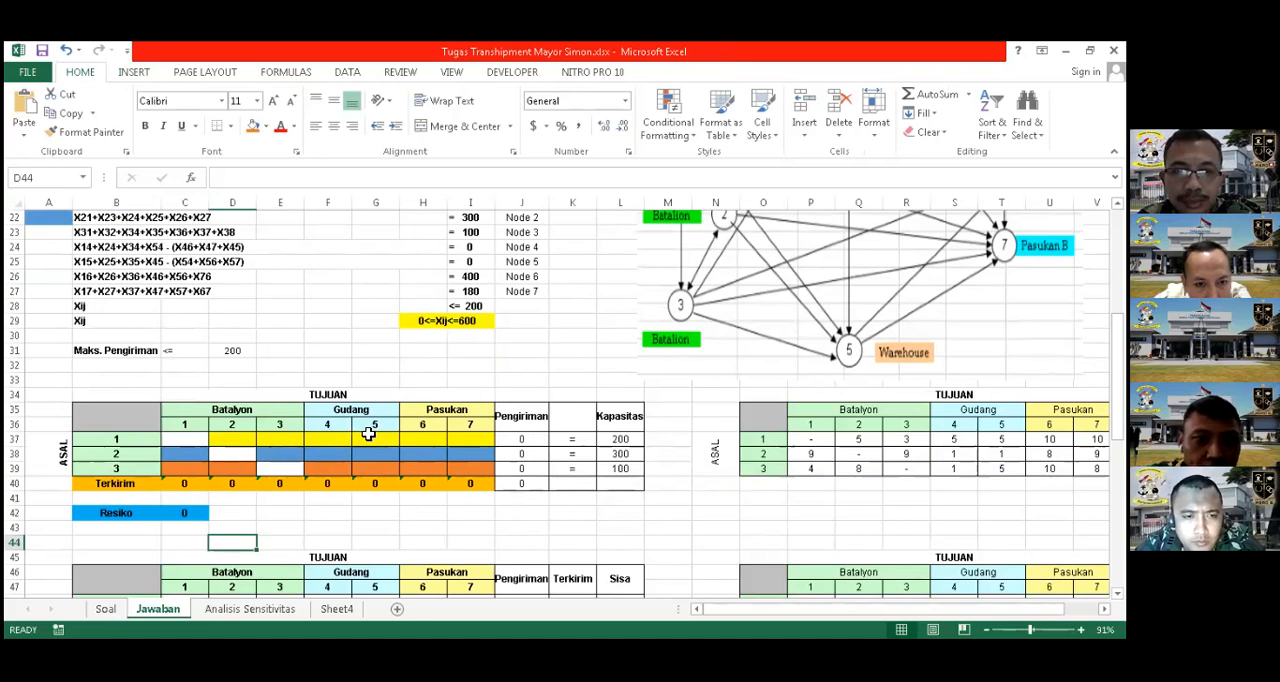
click(192, 517)
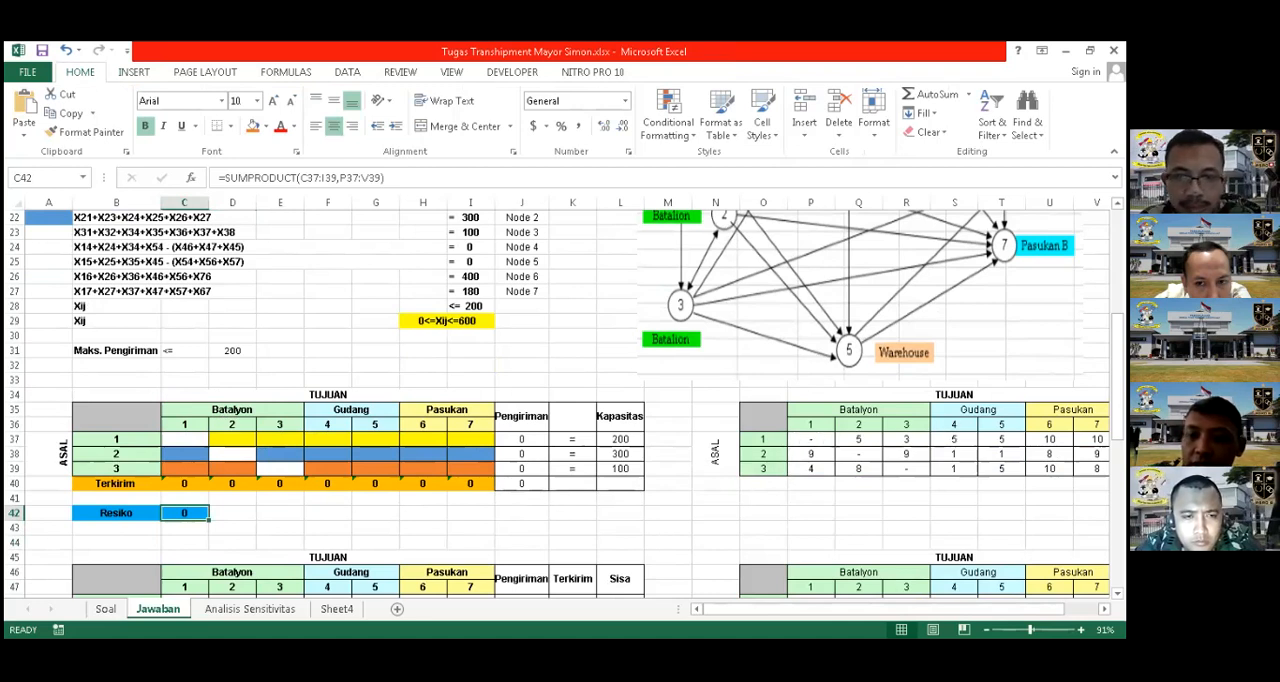
click(418, 365)
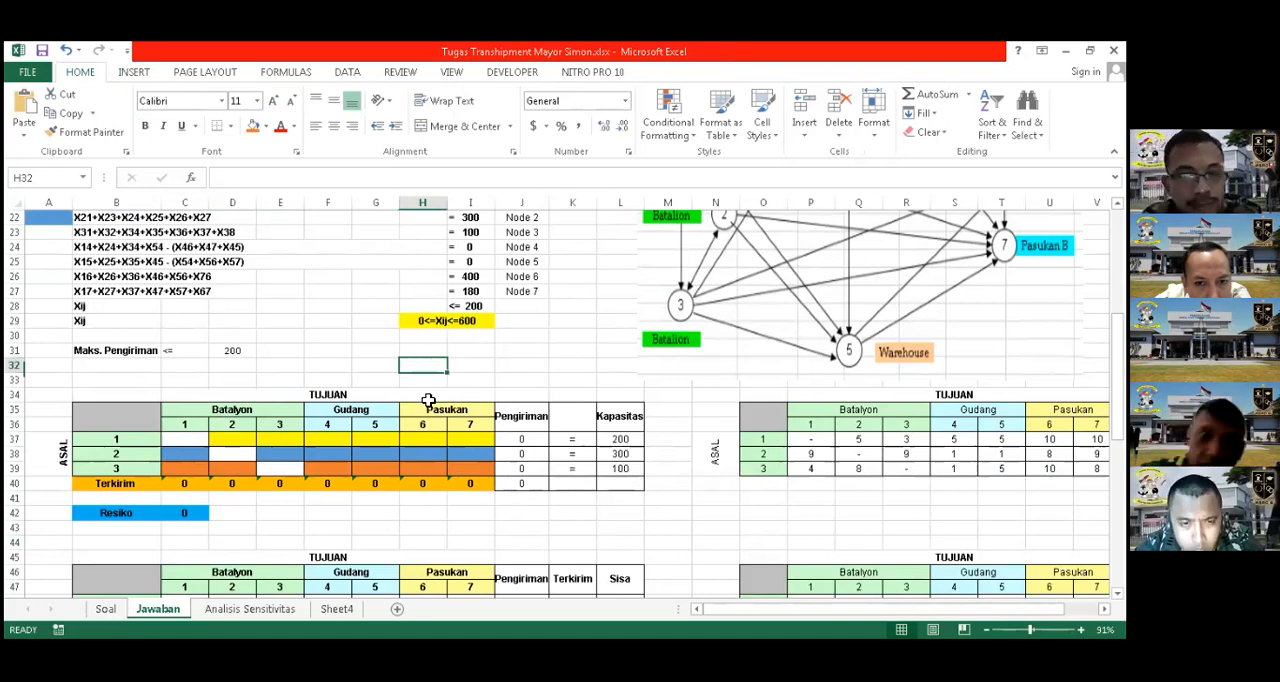
click(200, 513)
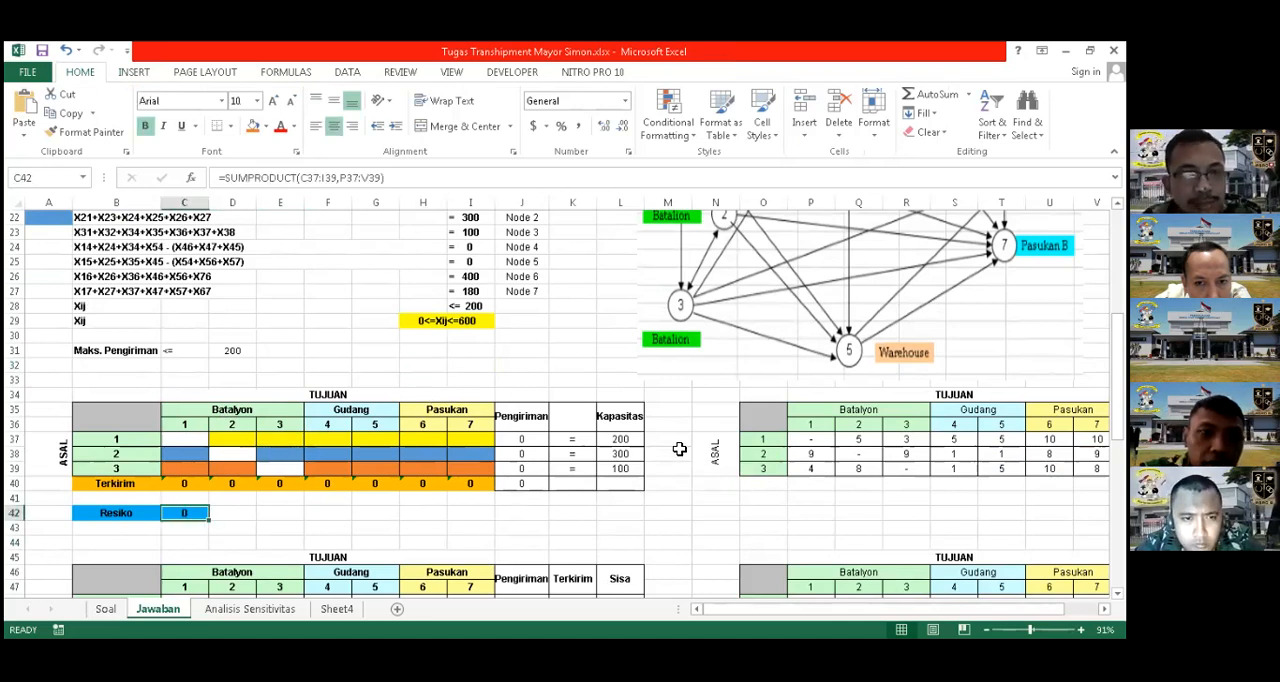
click(470, 365)
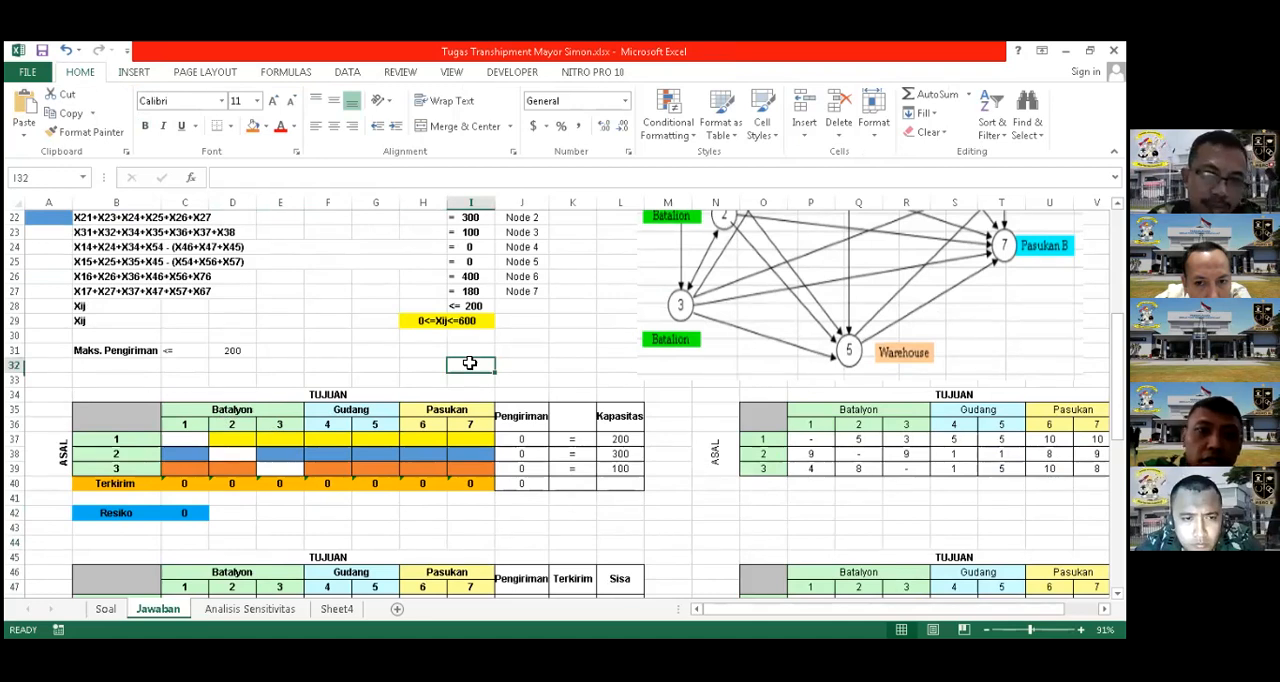
Compare the three-origin shipment table in rows 34 to 40 with the seven-origin table in rows 45 to 57
scroll(377, 391, down, 1)
scroll(249, 516, down, 1)
scroll(249, 516, down, 1)
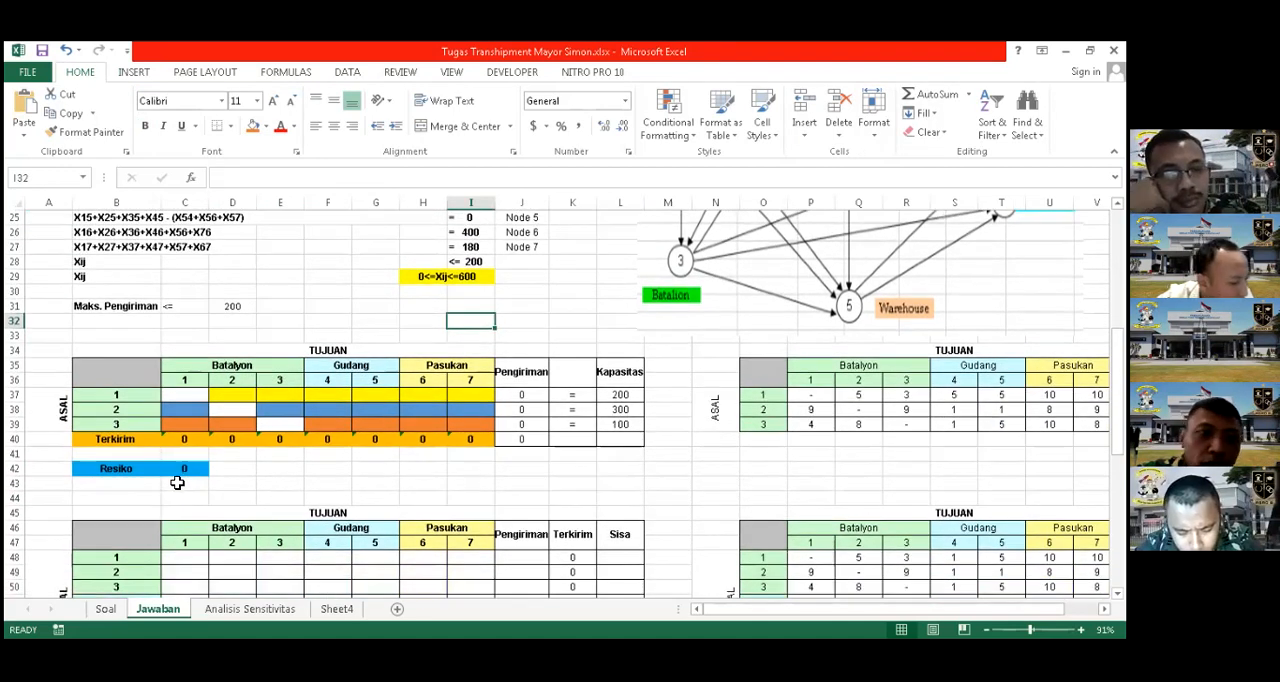
scroll(304, 455, up, 1)
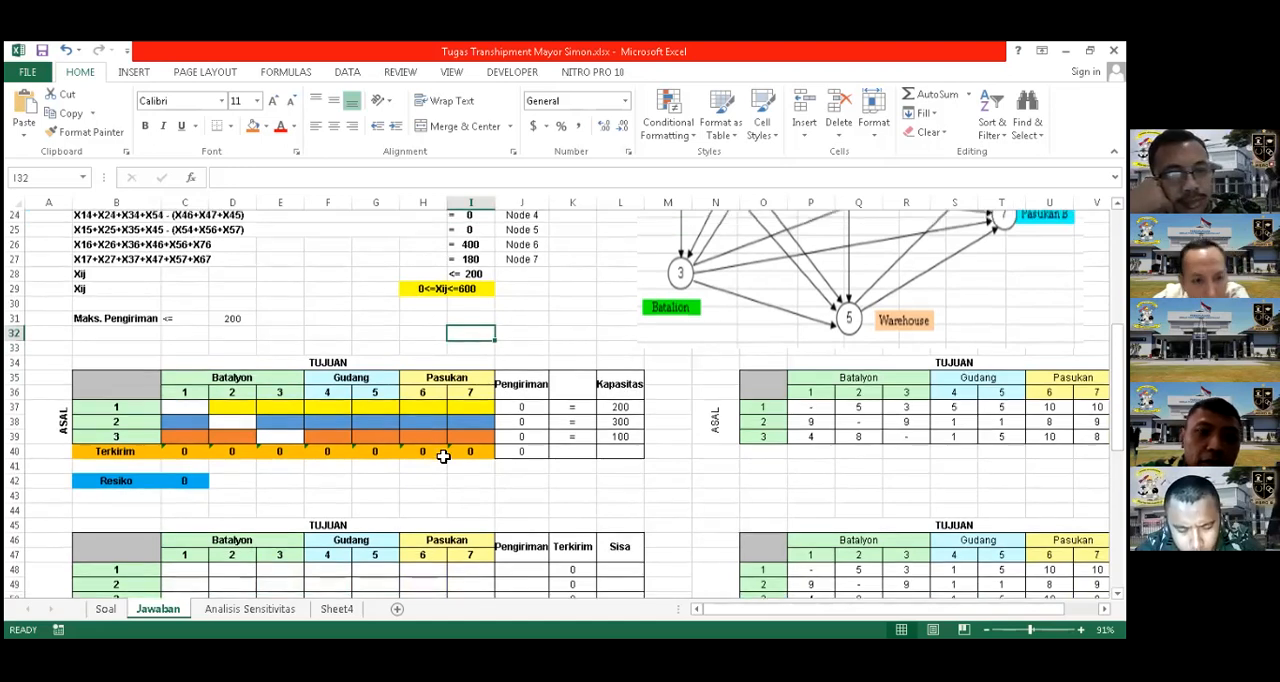
scroll(207, 450, up, 1)
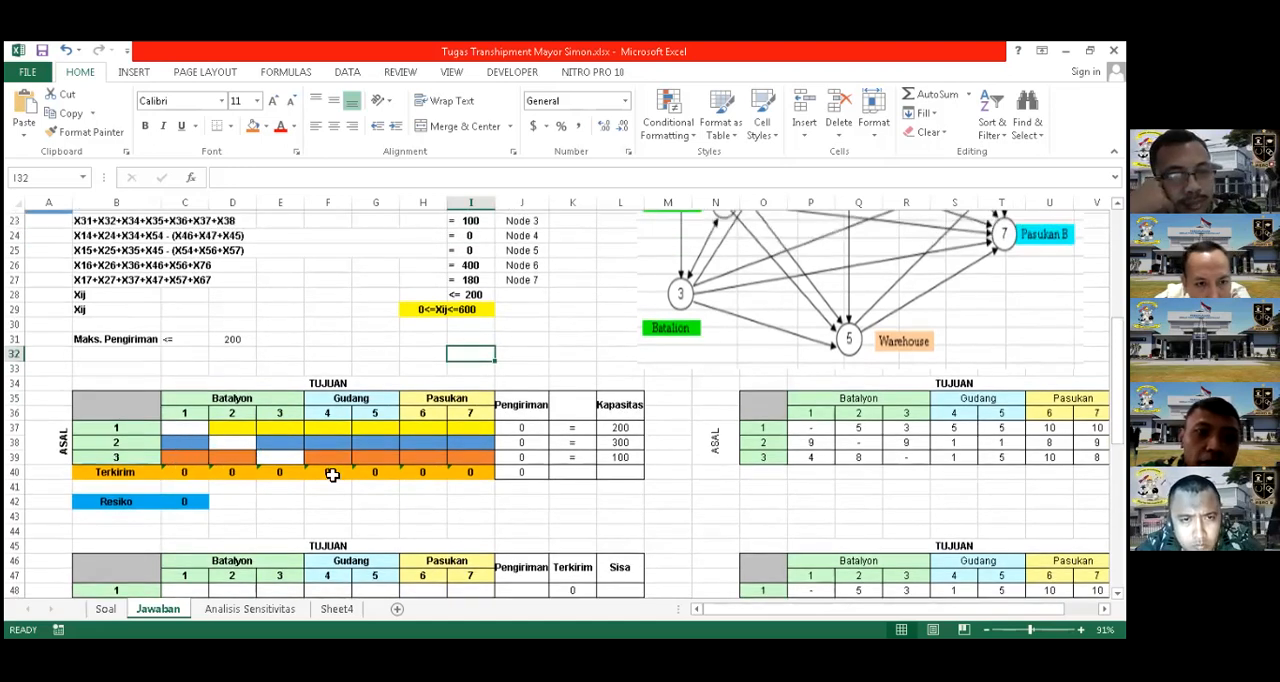
scroll(374, 447, up, 1)
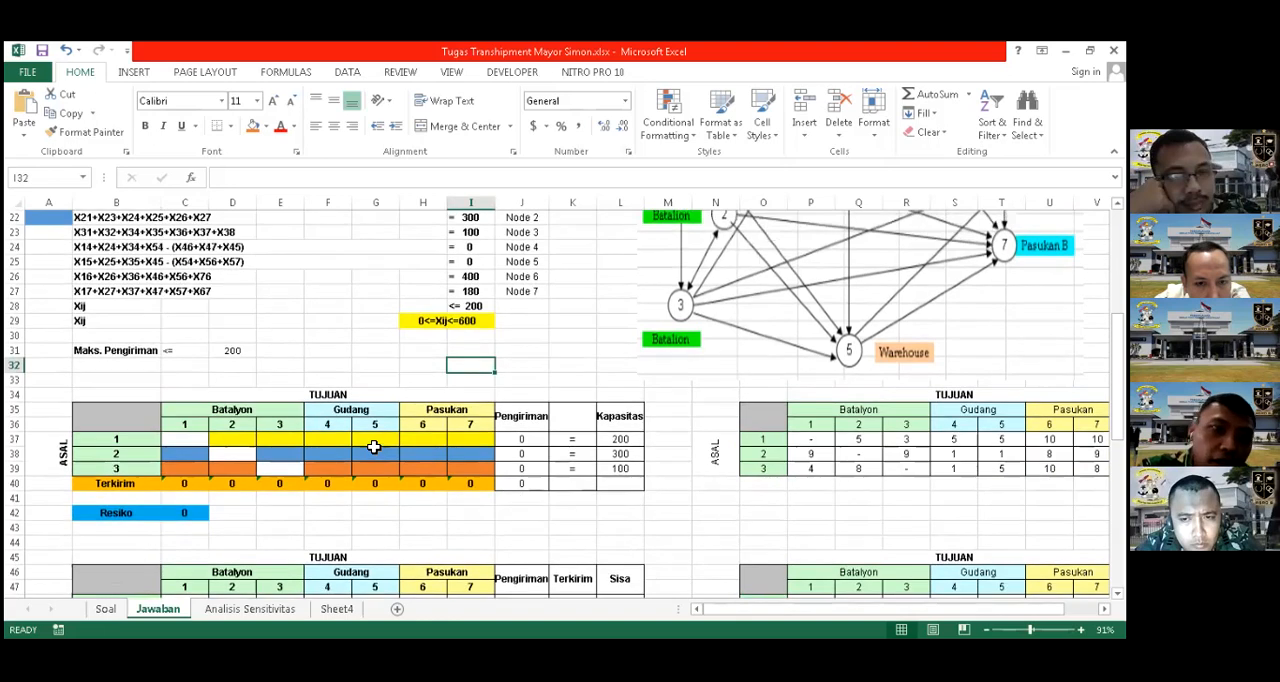
scroll(374, 447, down, 3)
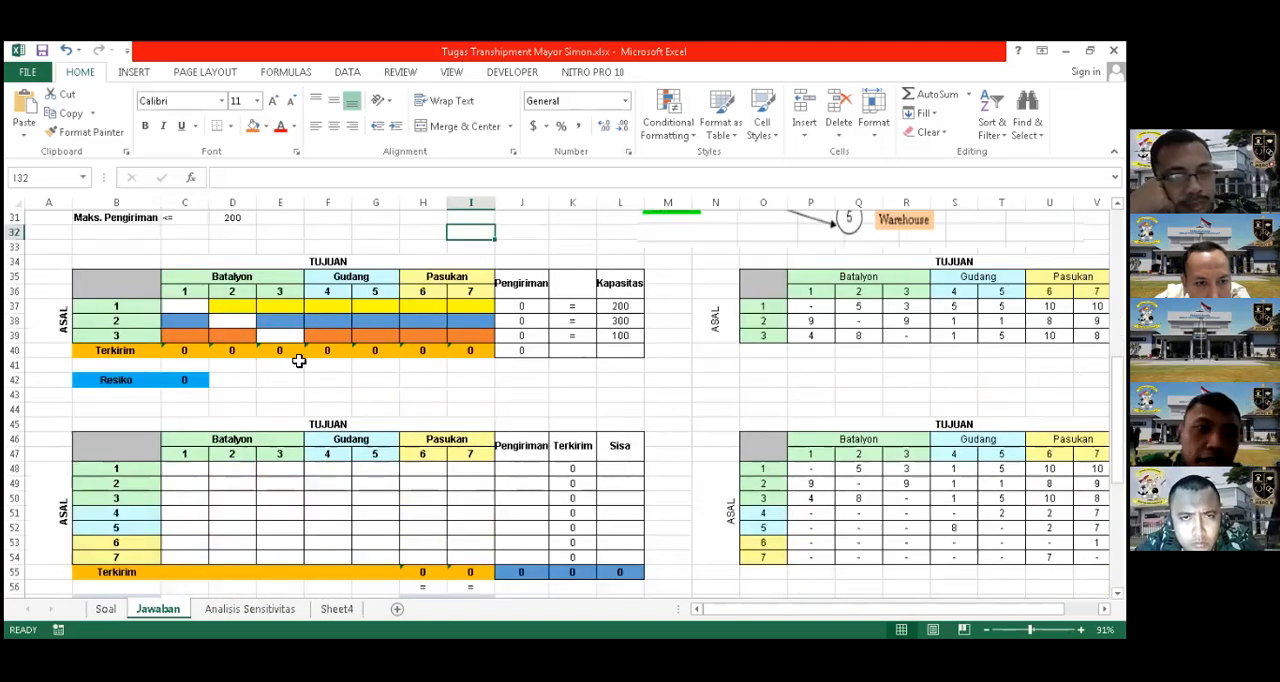
scroll(636, 355, up, 2)
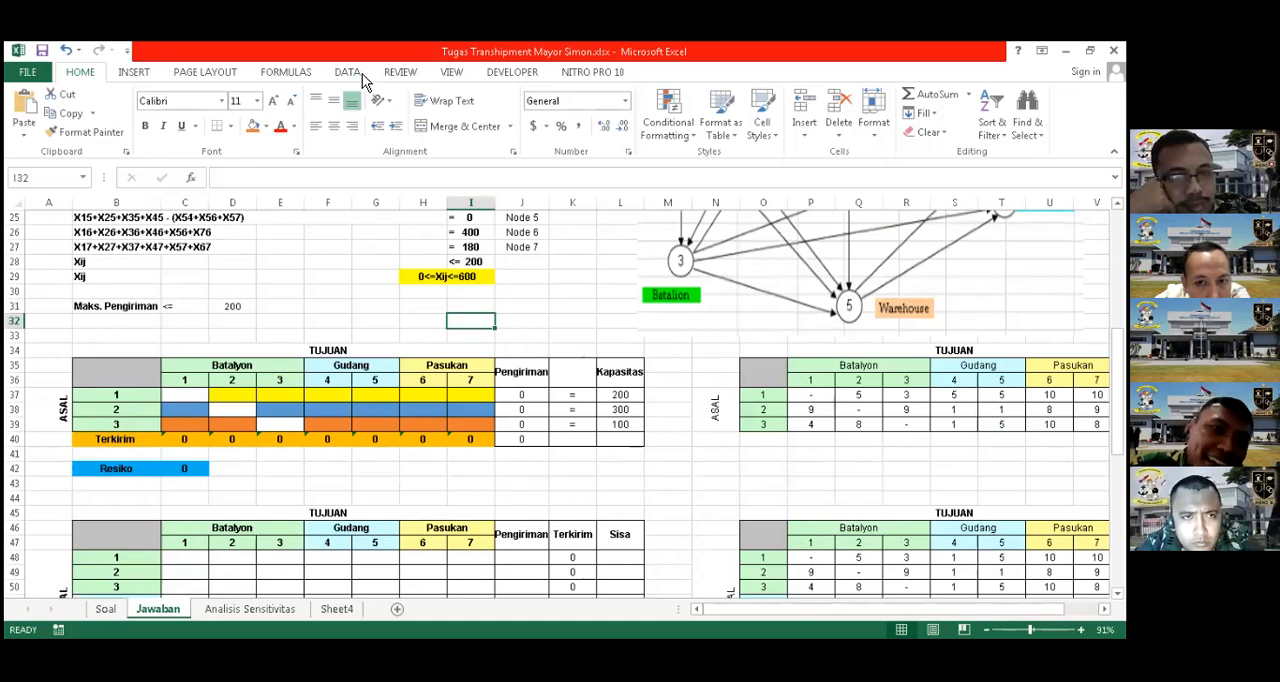
scroll(354, 100, down, 1)
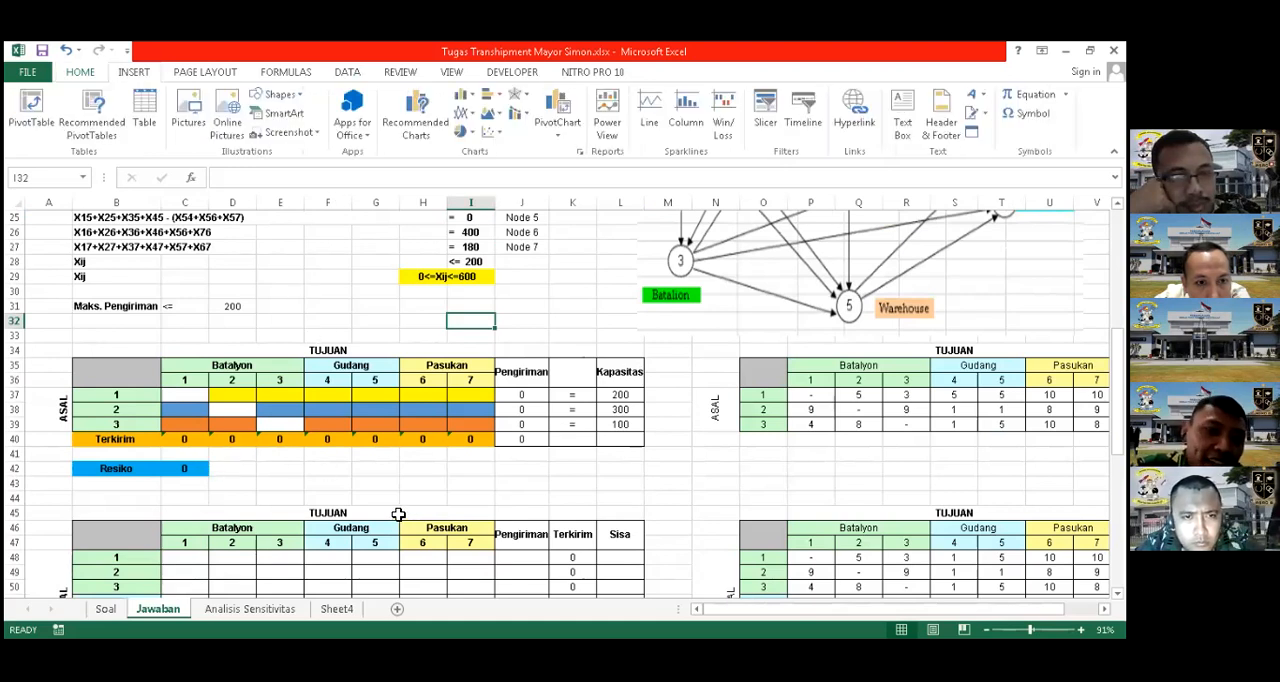
scroll(398, 513, down, 3)
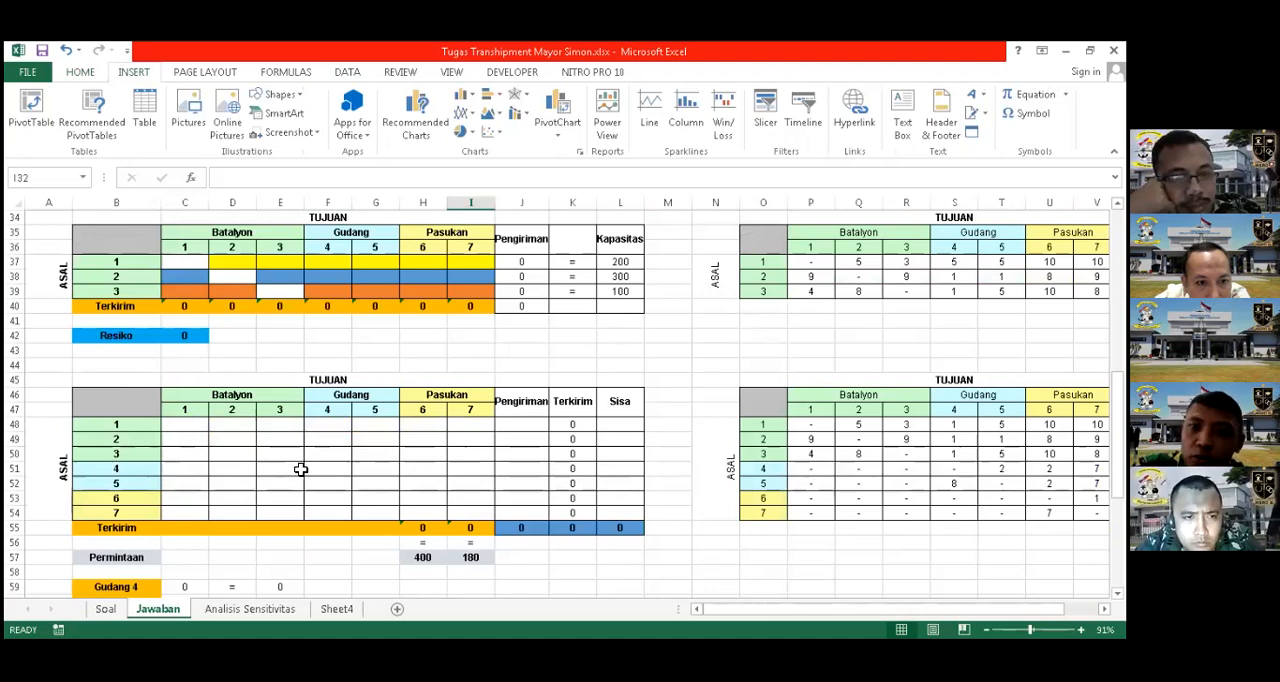
scroll(300, 469, up, 1)
scroll(951, 288, up, 2)
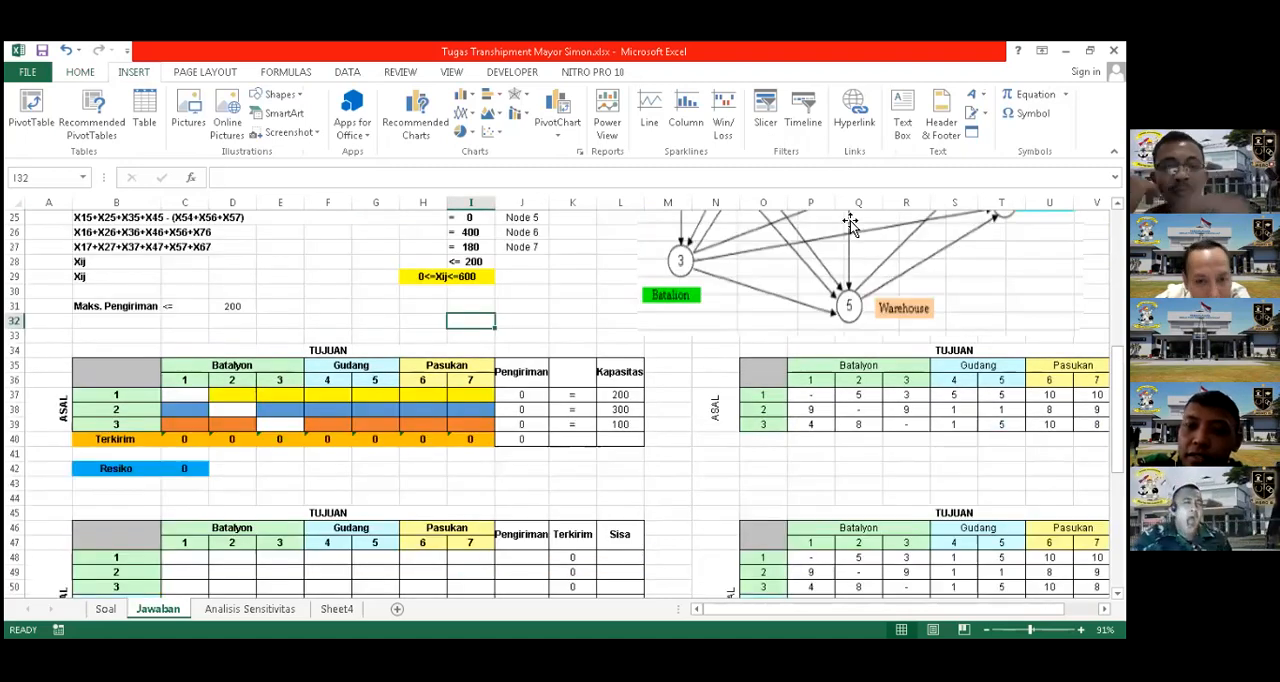
Highlight the Node 4 and Node 5 warehouse constraints by filling A24:I25 yellow
scroll(835, 492, up, 5)
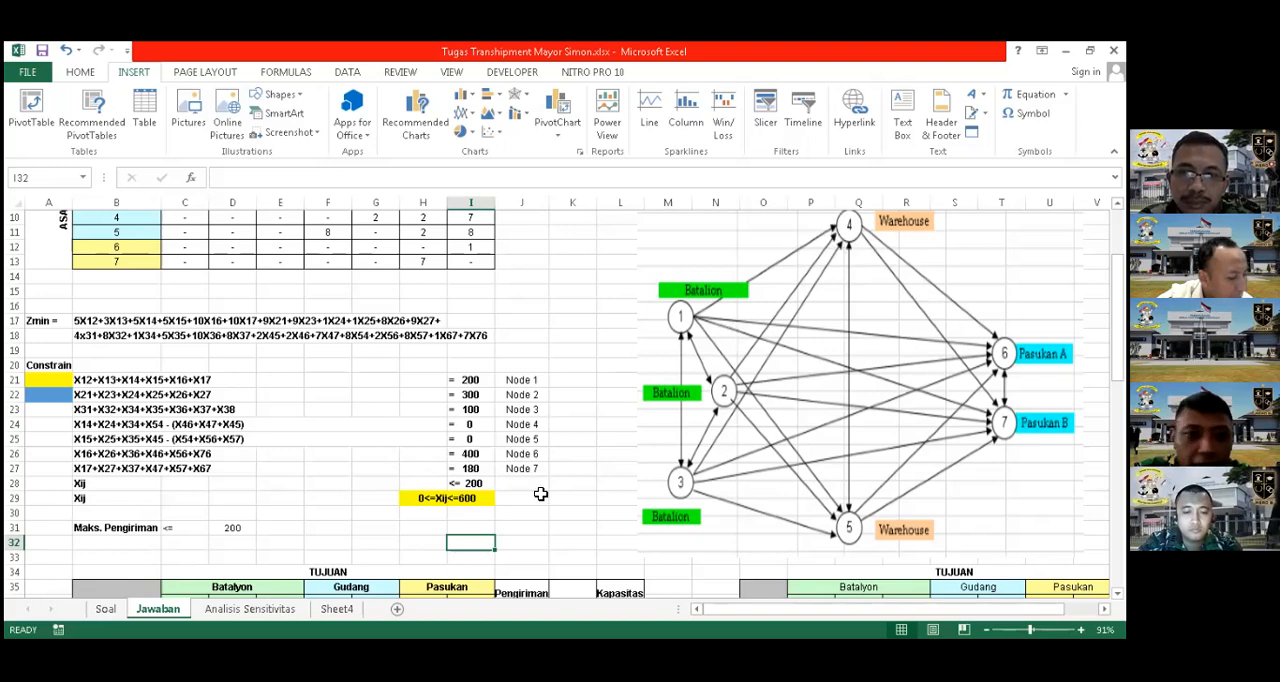
drag(74, 424, 470, 440)
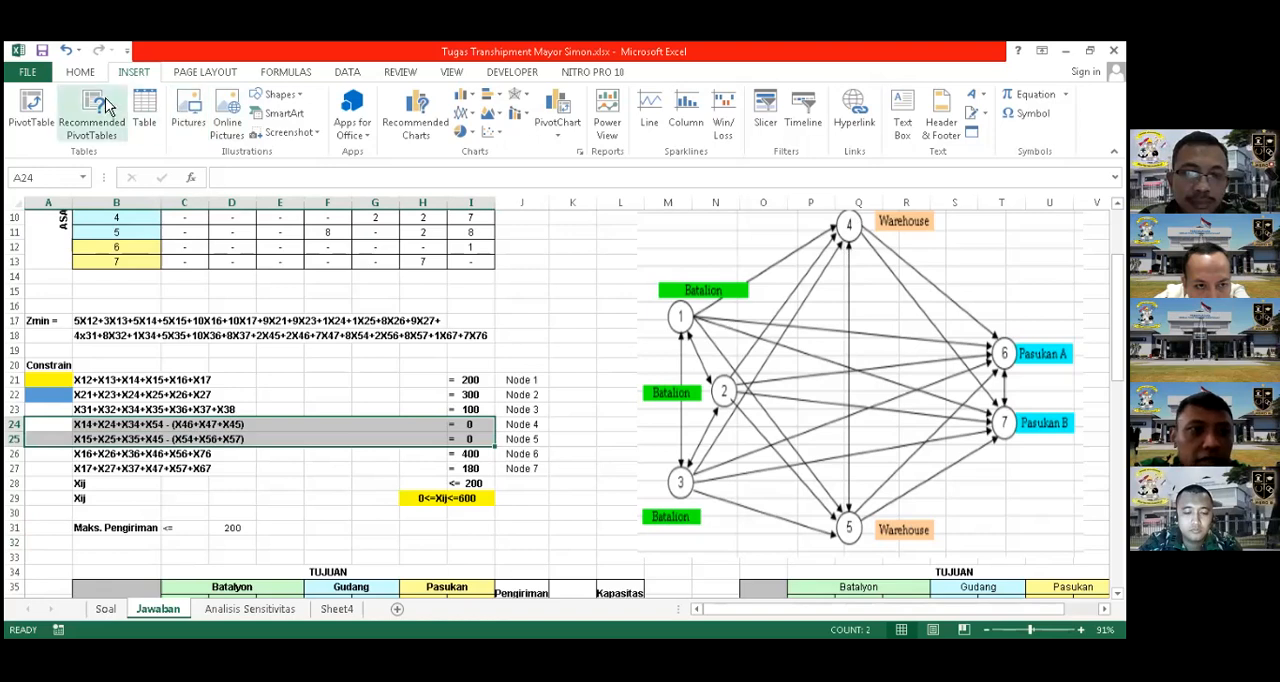
scroll(285, 132, up, 1)
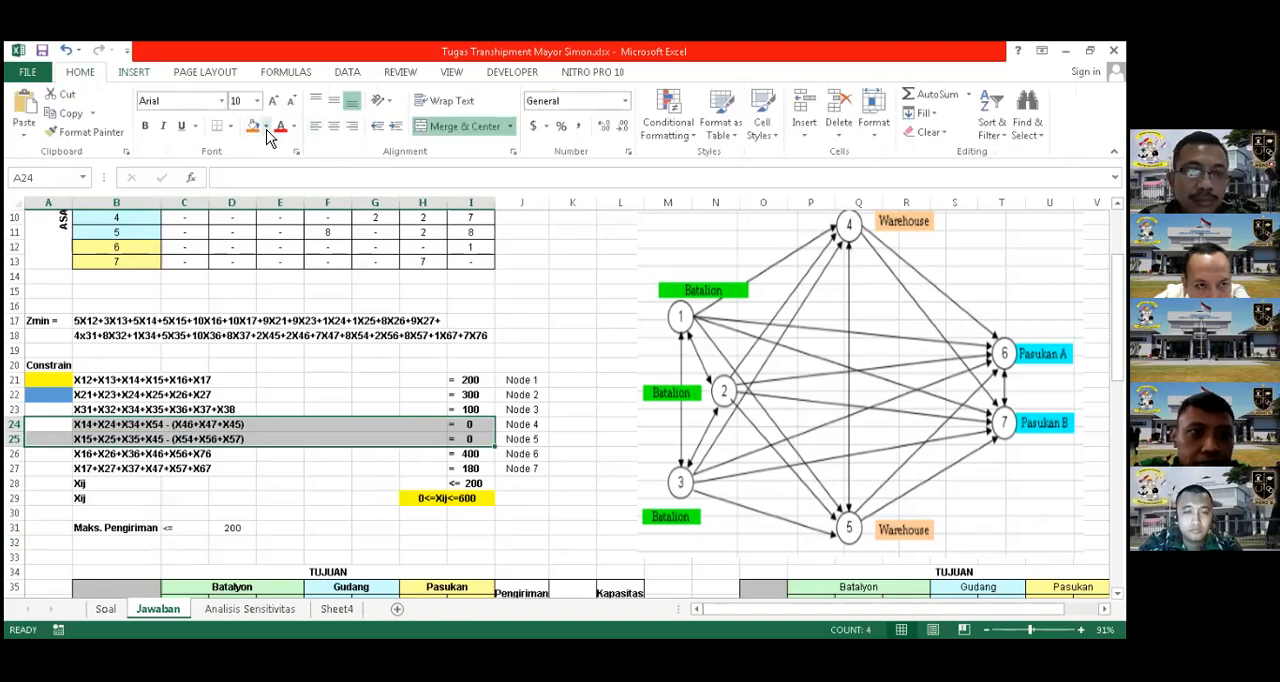
click(266, 128)
click(591, 336)
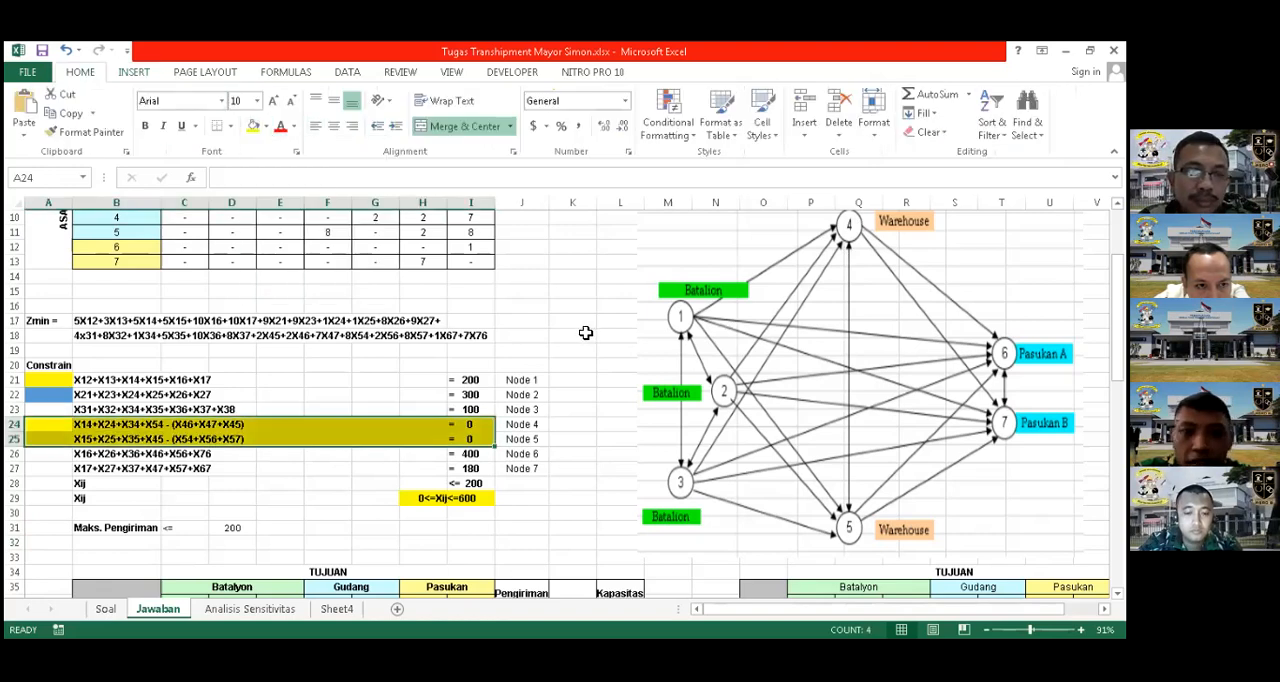
click(586, 333)
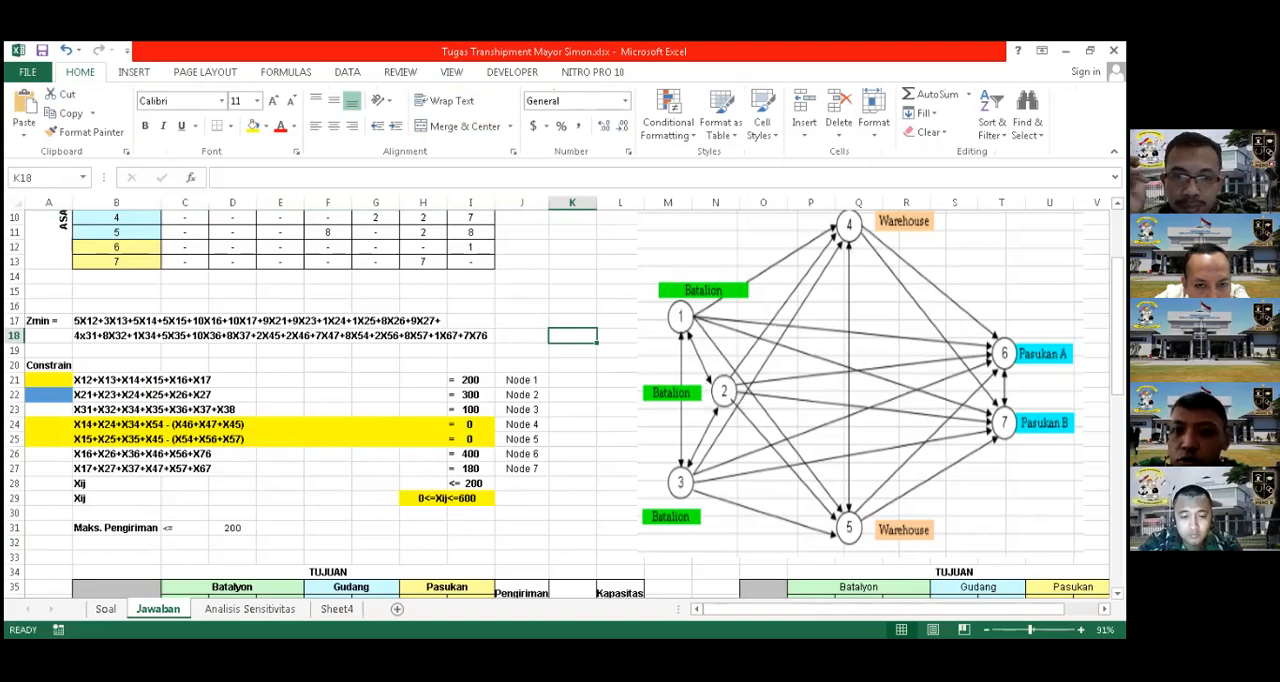
Examine the Terkirim formulas in H55 and I55 for destinations 6 and 7 of the seven-origin shipment table
scroll(600, 451, down, 5)
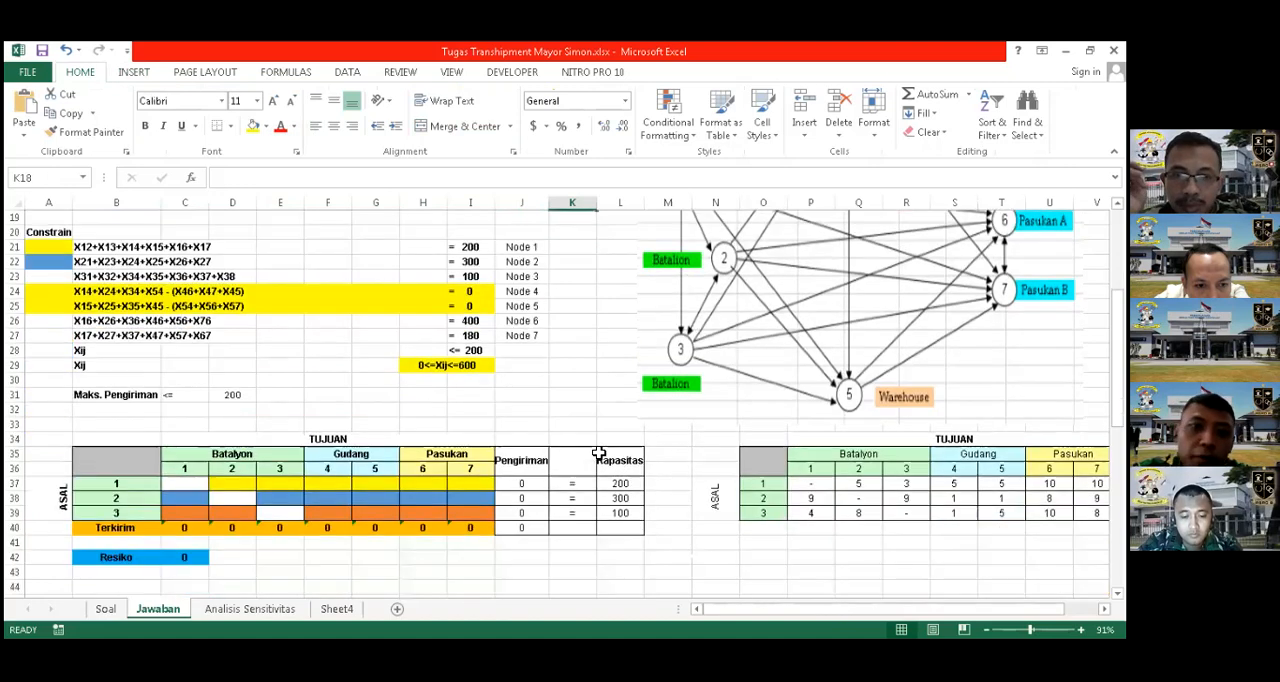
scroll(122, 428, down, 3)
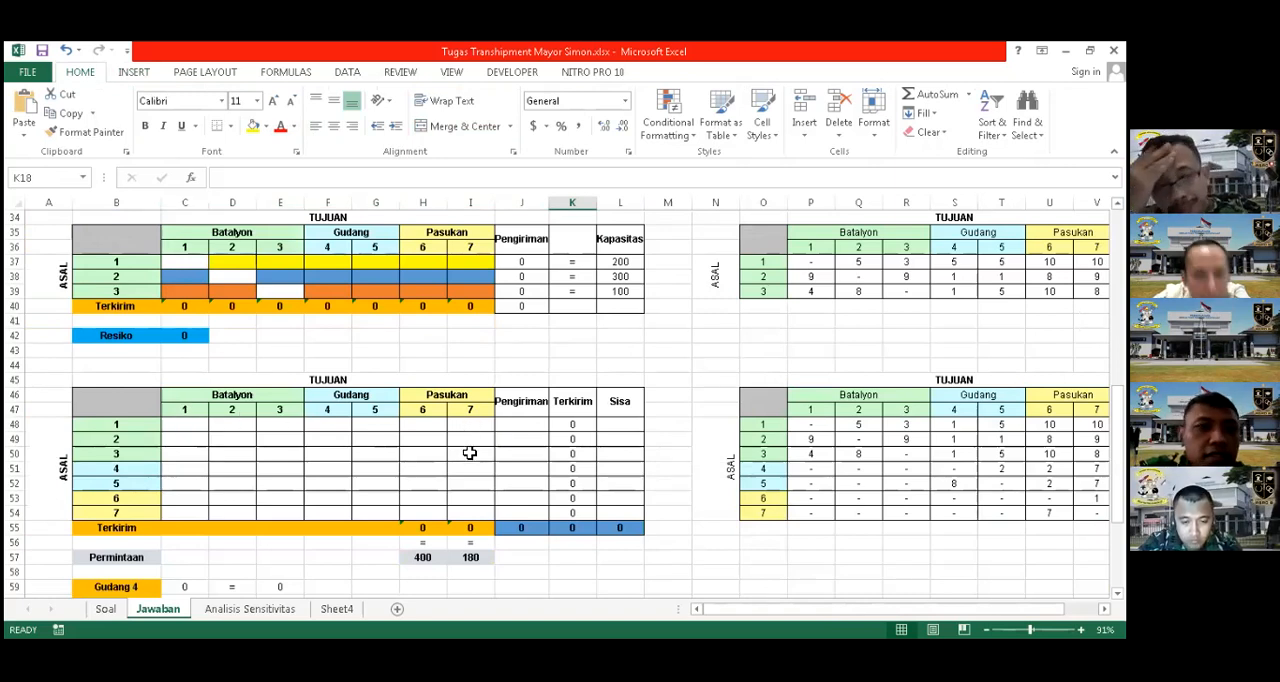
scroll(469, 440, up, 2)
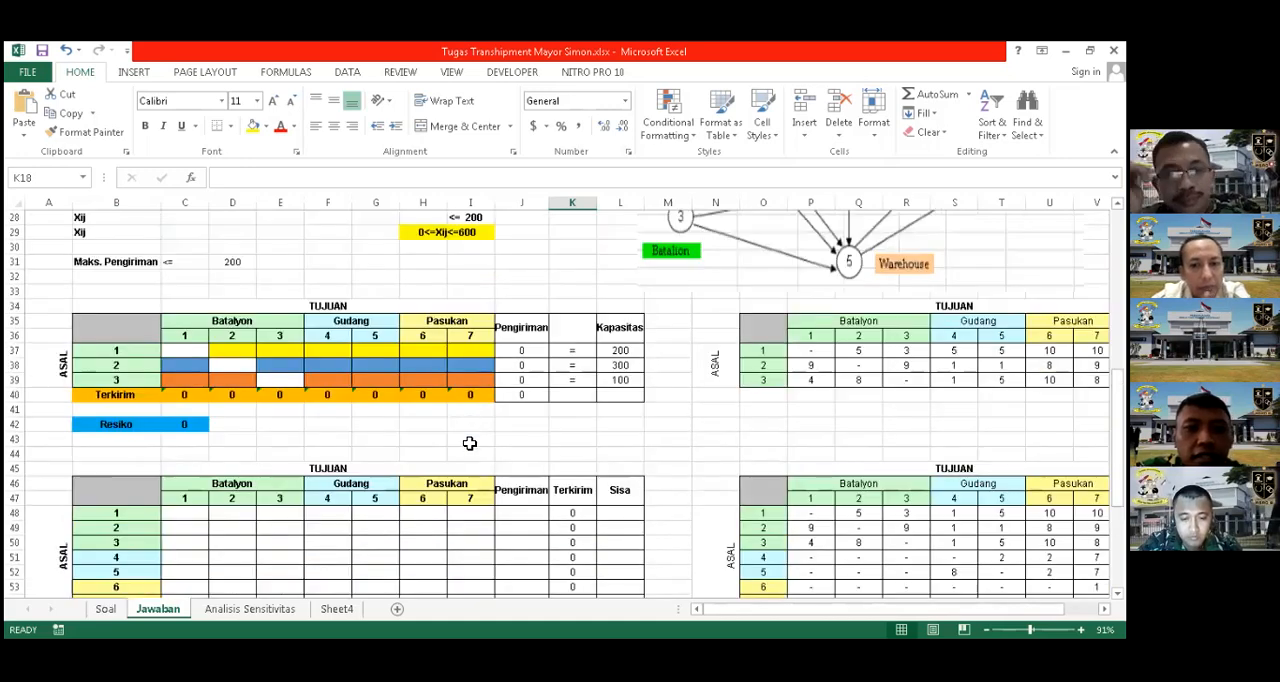
scroll(469, 443, up, 3)
scroll(469, 443, down, 7)
click(469, 440)
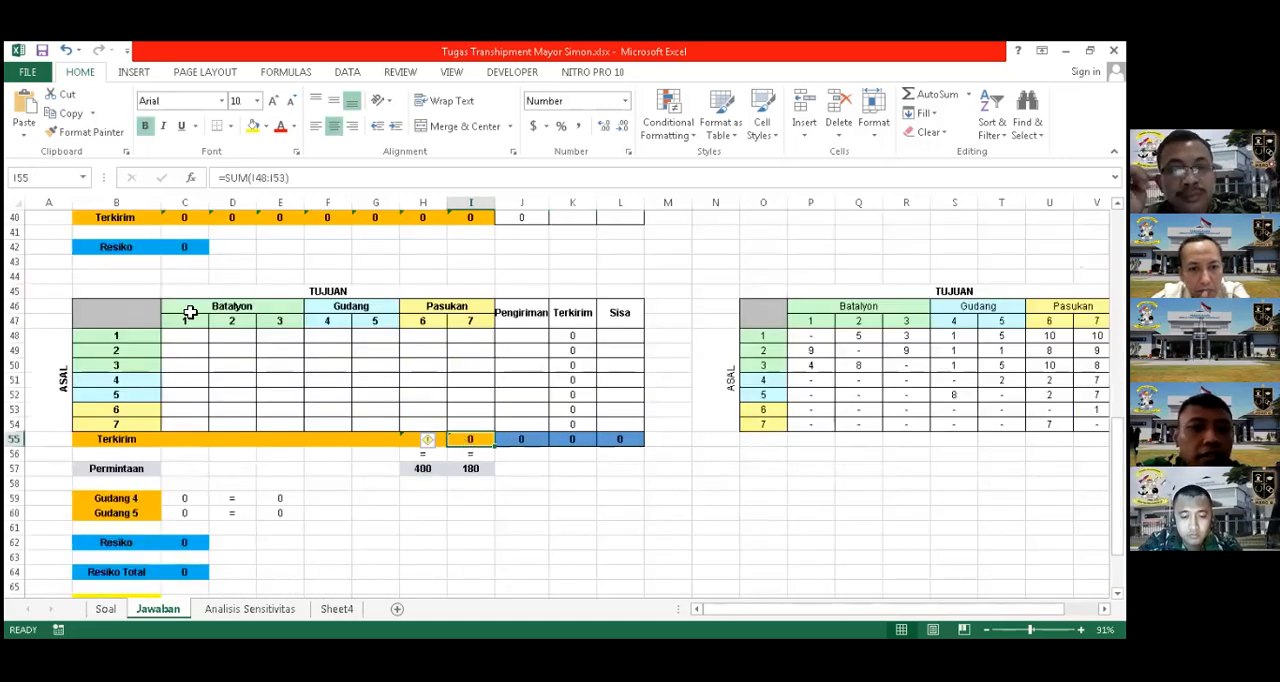
click(420, 439)
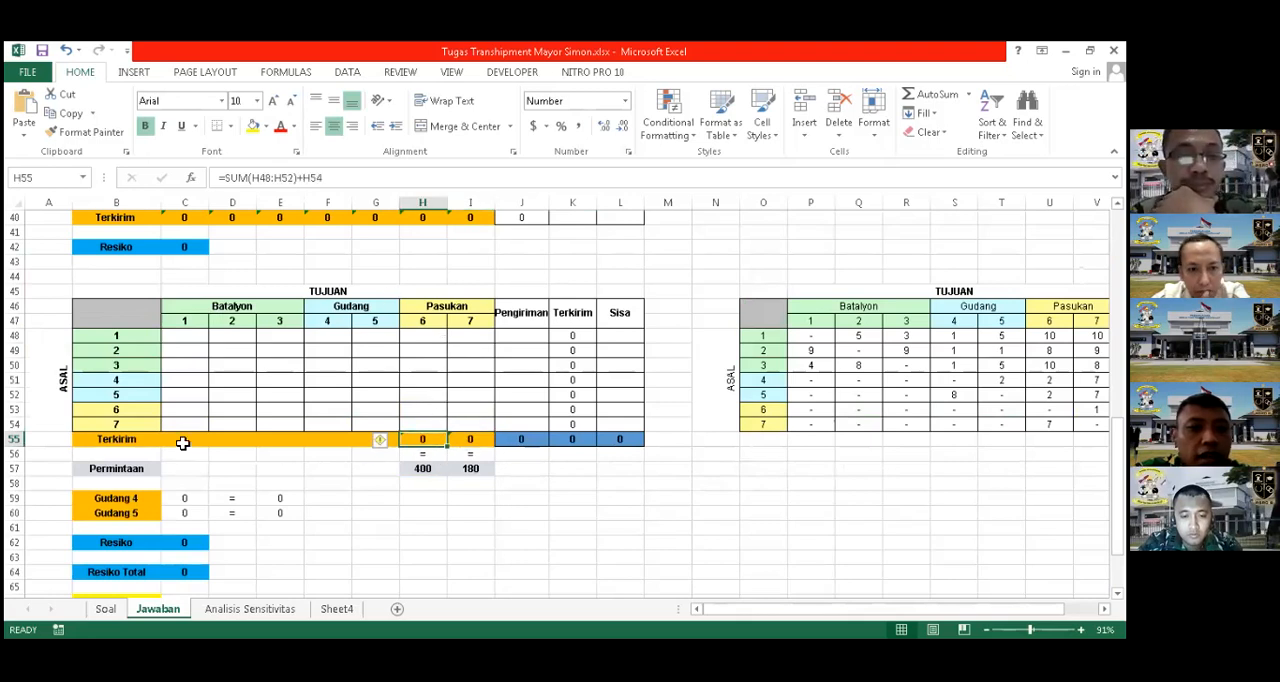
click(475, 441)
click(404, 443)
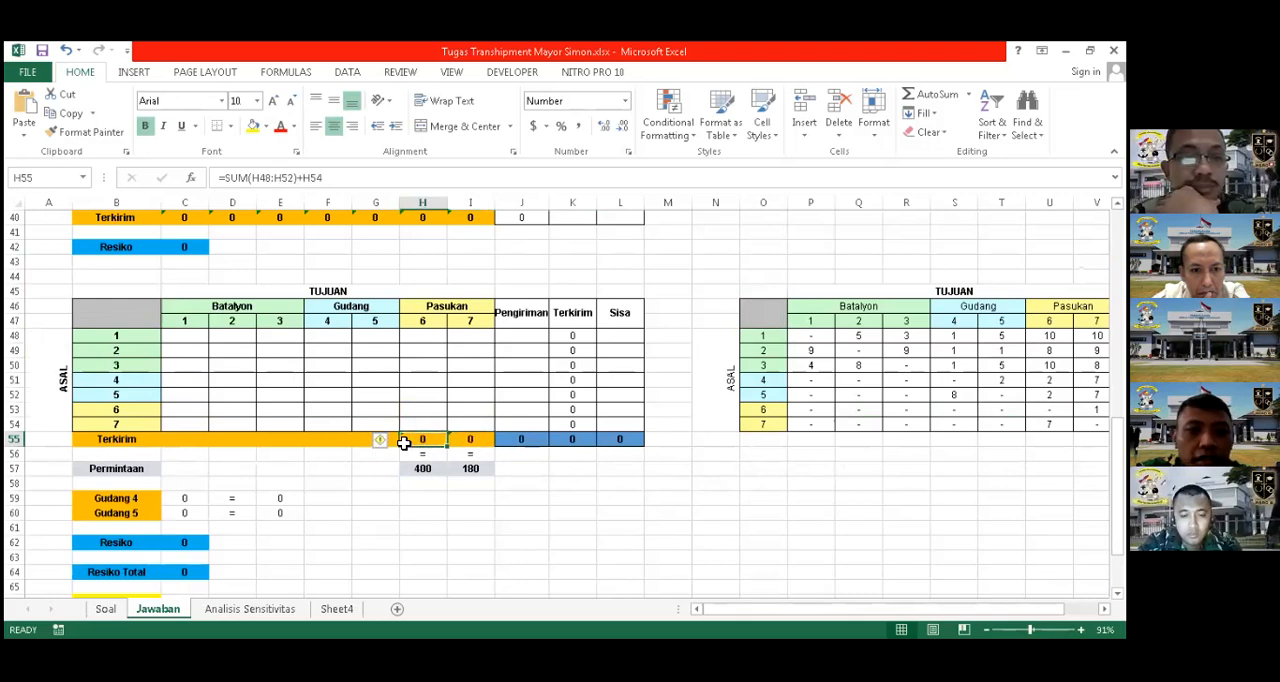
Review the Node 6 demand constraint across A26:I26
scroll(413, 411, up, 2)
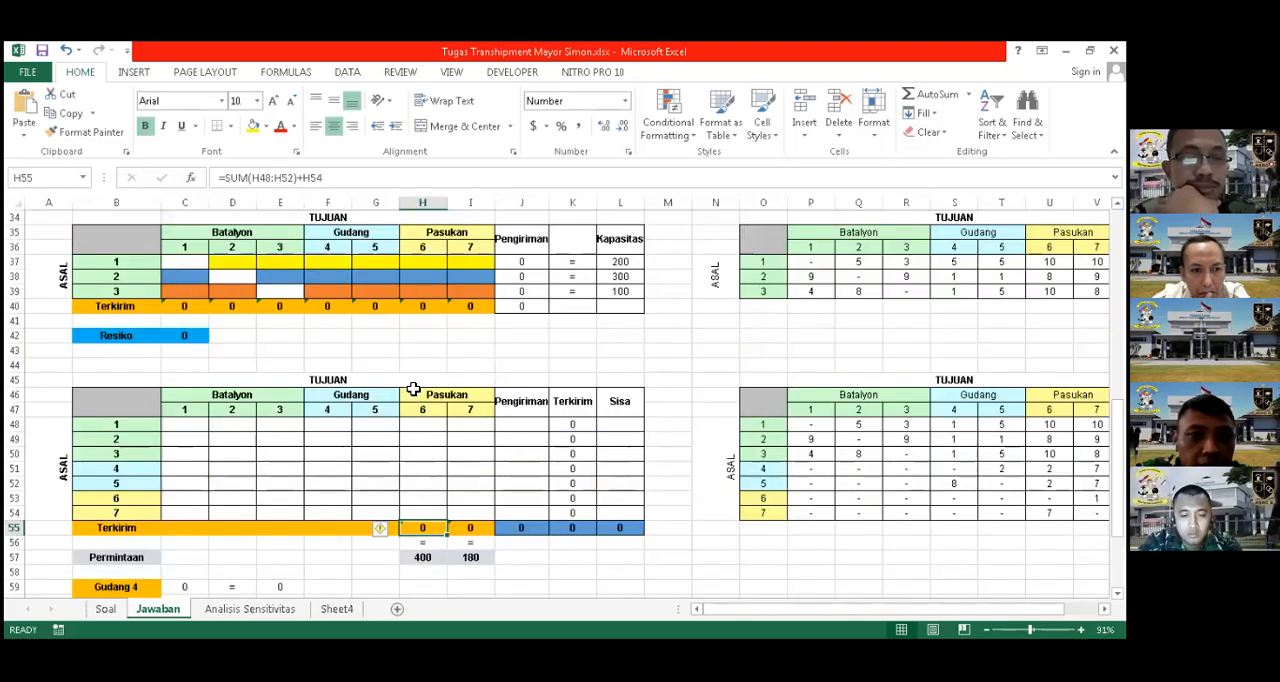
scroll(177, 276, up, 3)
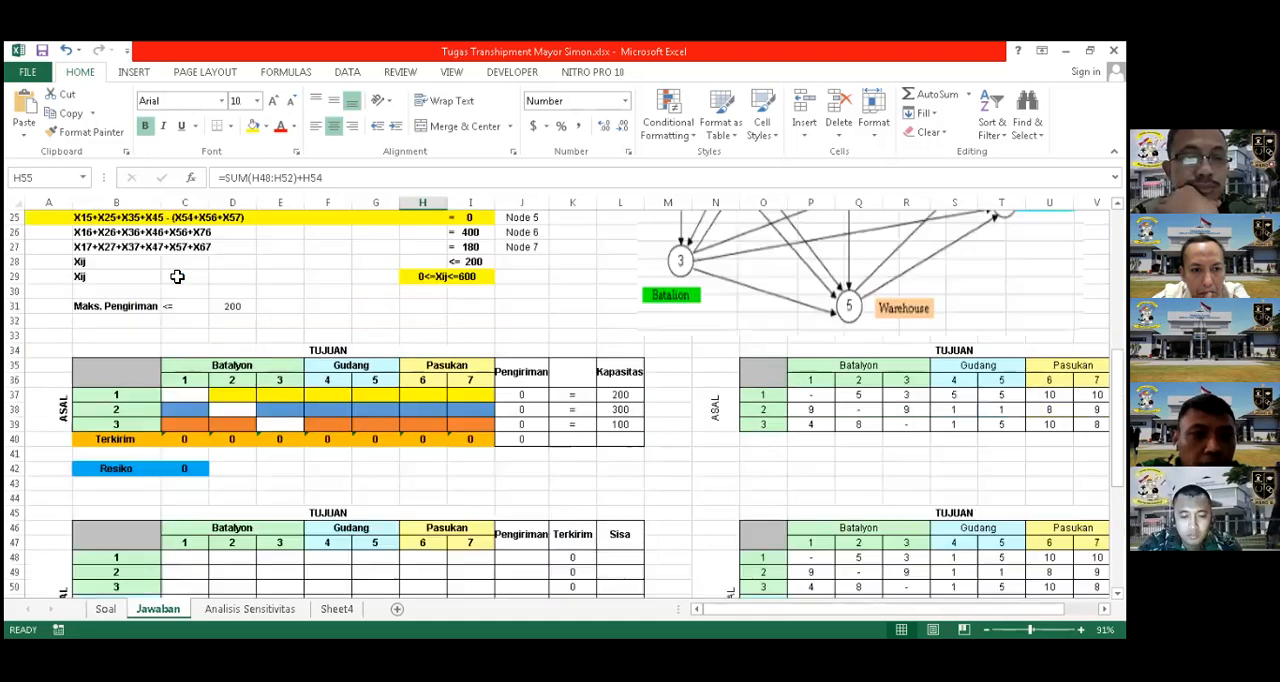
scroll(277, 272, up, 1)
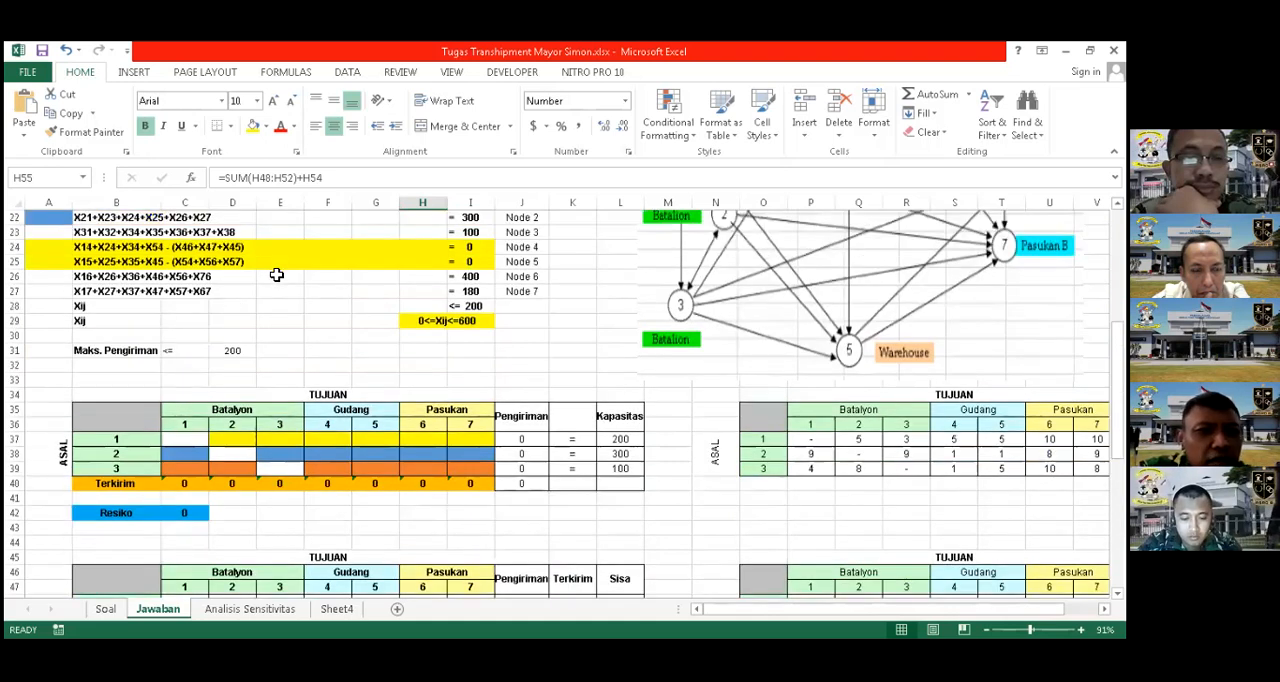
click(112, 276)
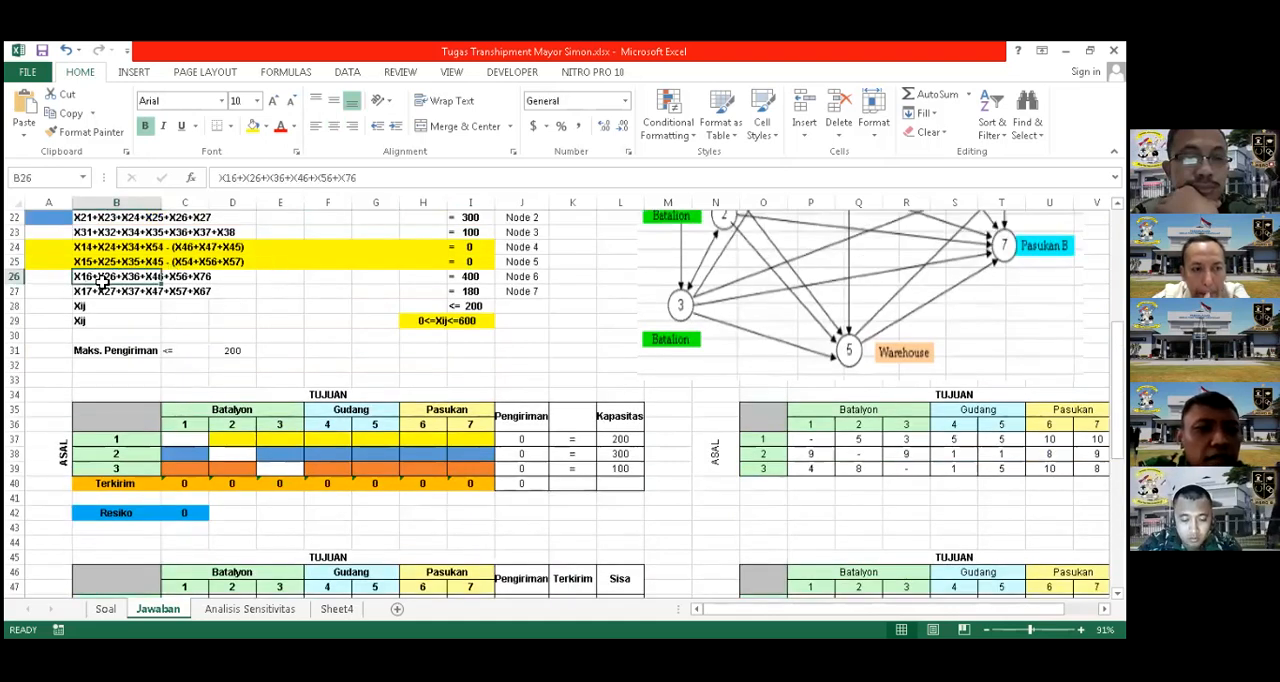
drag(60, 280, 466, 277)
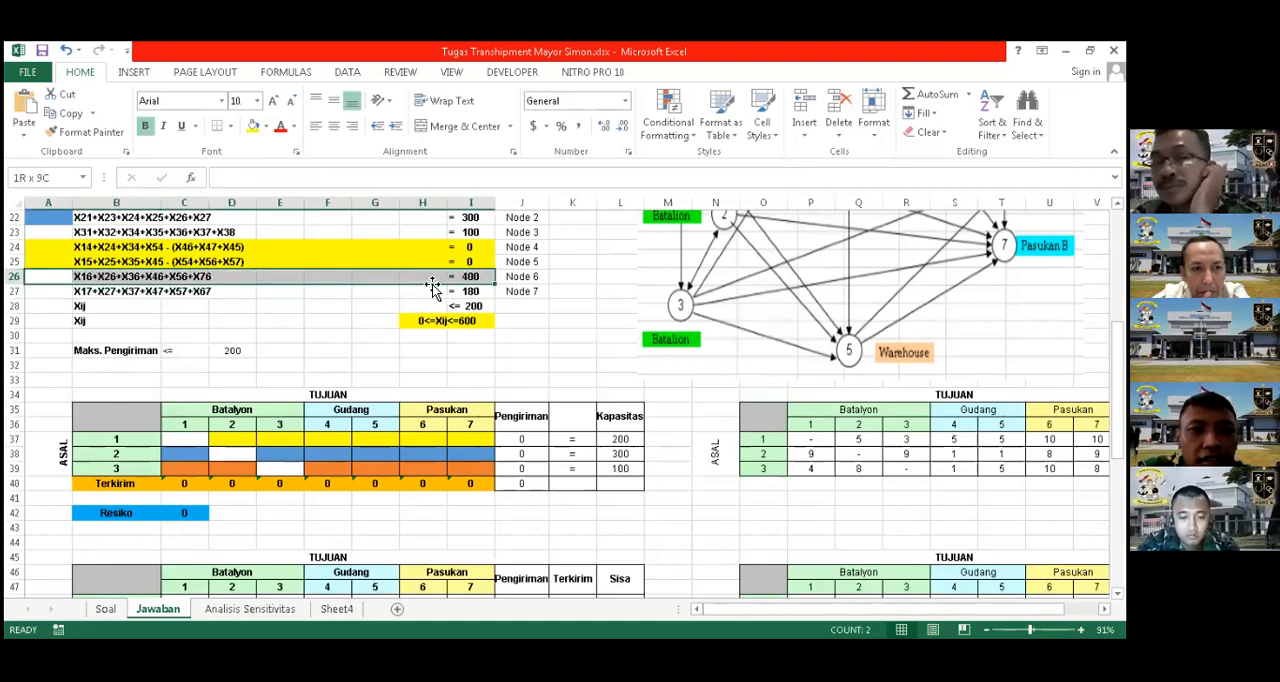
click(376, 306)
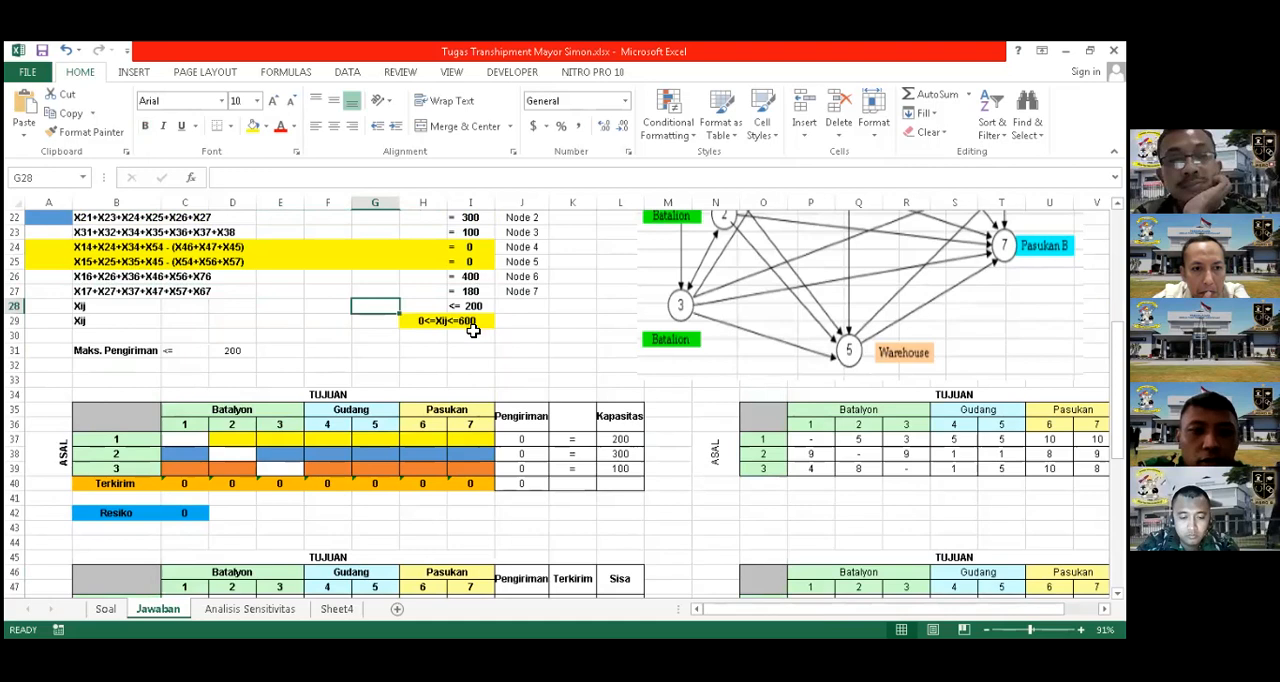
Compare the Terkirim formula in H55 with the Node 6 constraint terms in B26 and the required amount in I26
scroll(423, 497, down, 2)
click(428, 482)
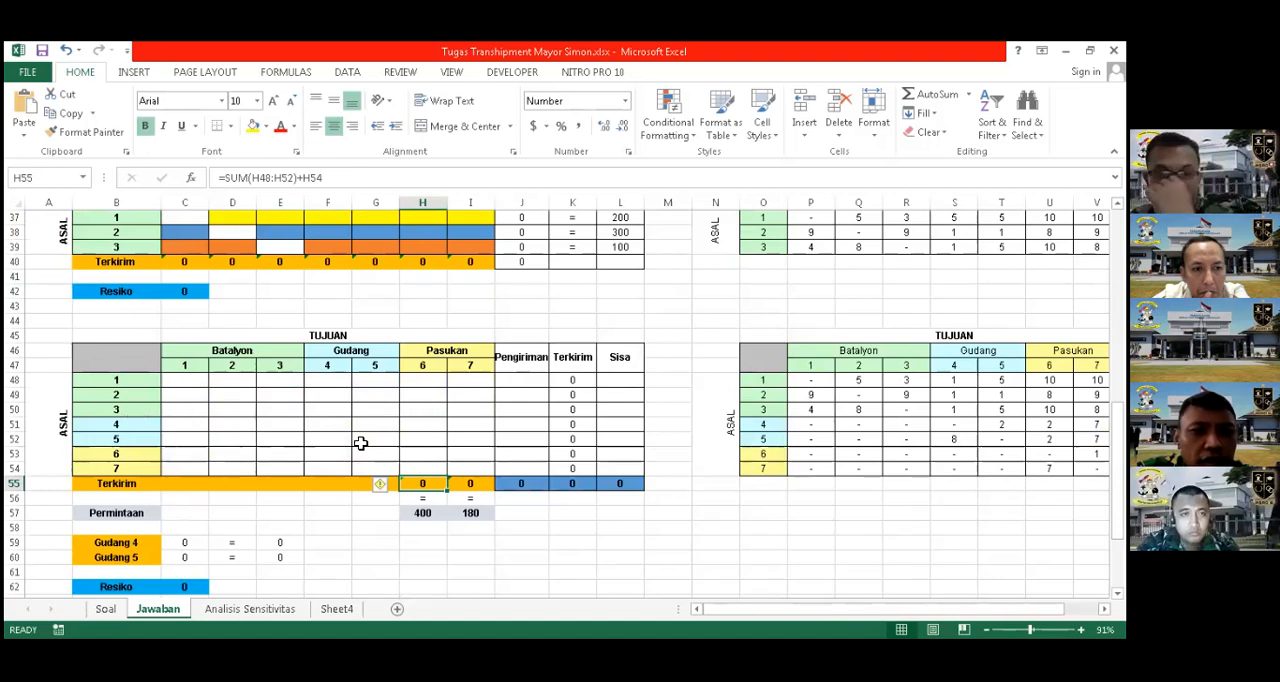
scroll(439, 436, up, 1)
scroll(139, 376, up, 7)
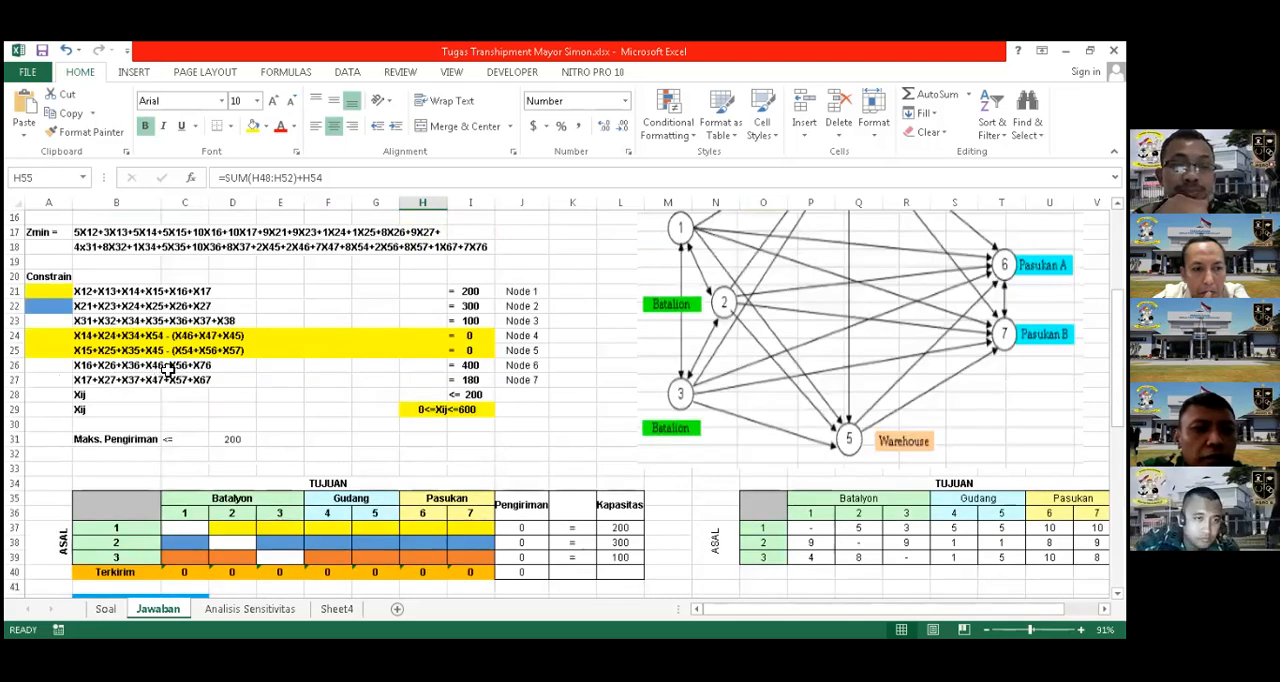
drag(91, 368, 187, 369)
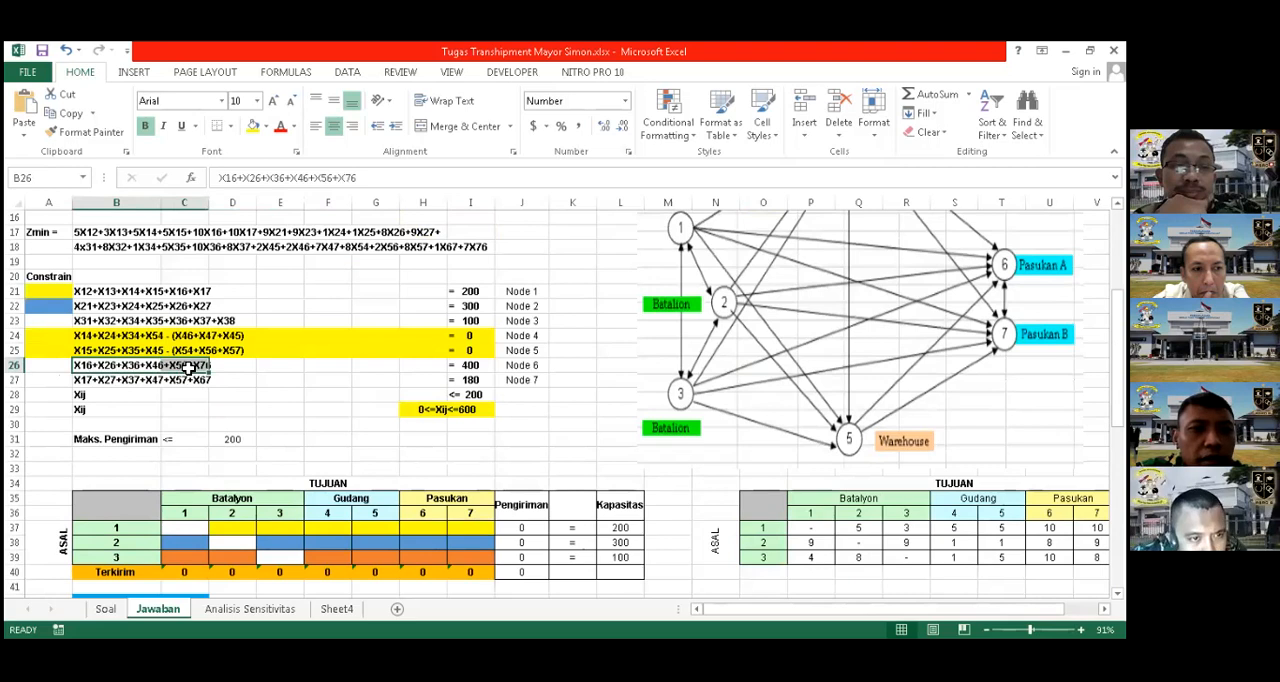
click(178, 408)
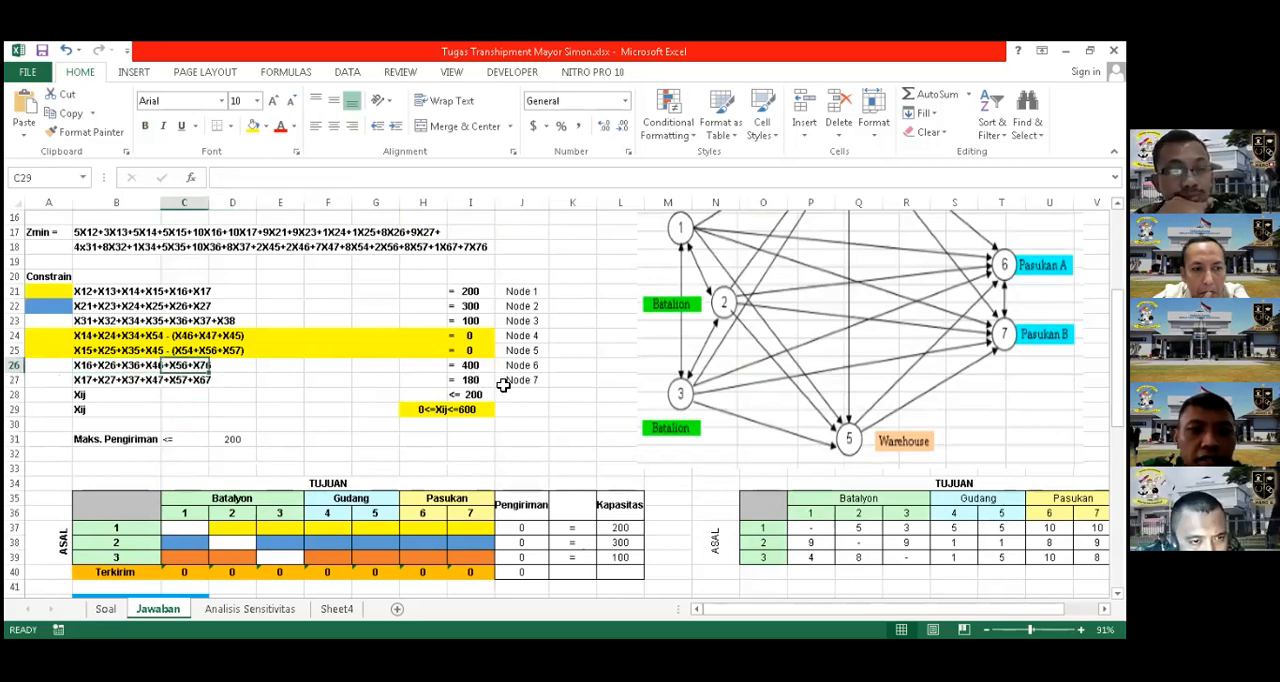
click(477, 370)
Recheck the Node 6 and Node 7 constraints against the Terkirim formulas in I55 and H55
scroll(509, 393, down, 6)
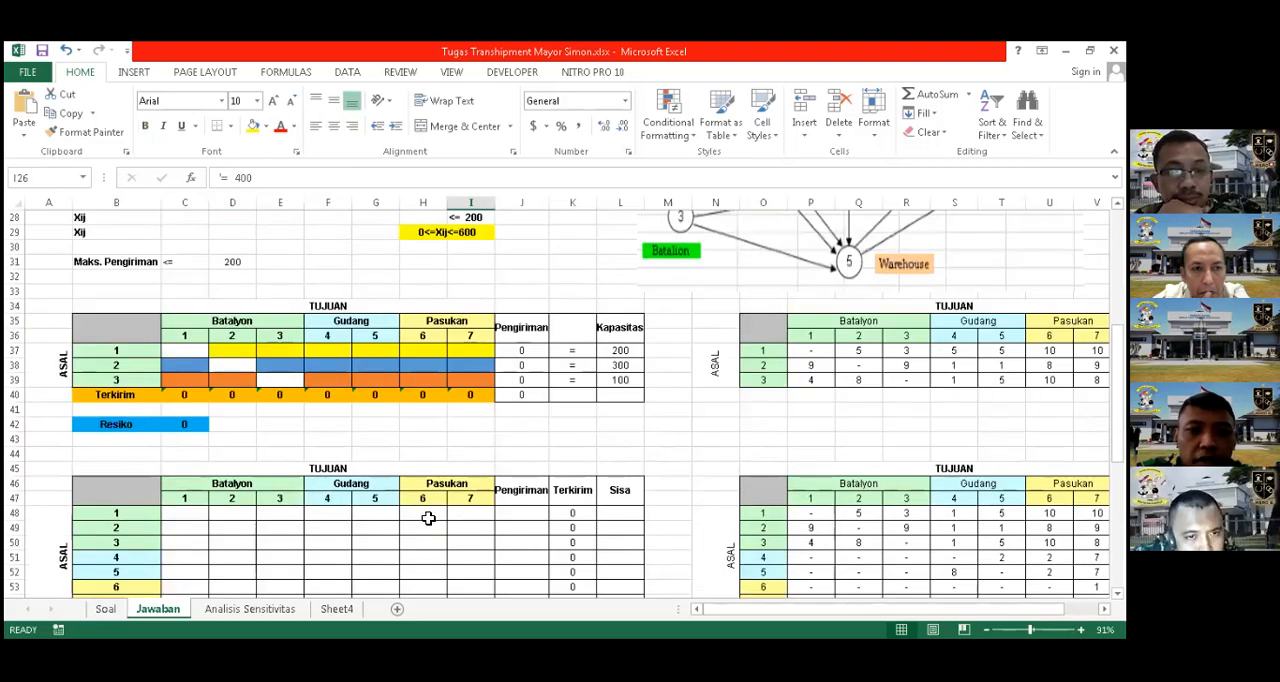
scroll(474, 474, up, 2)
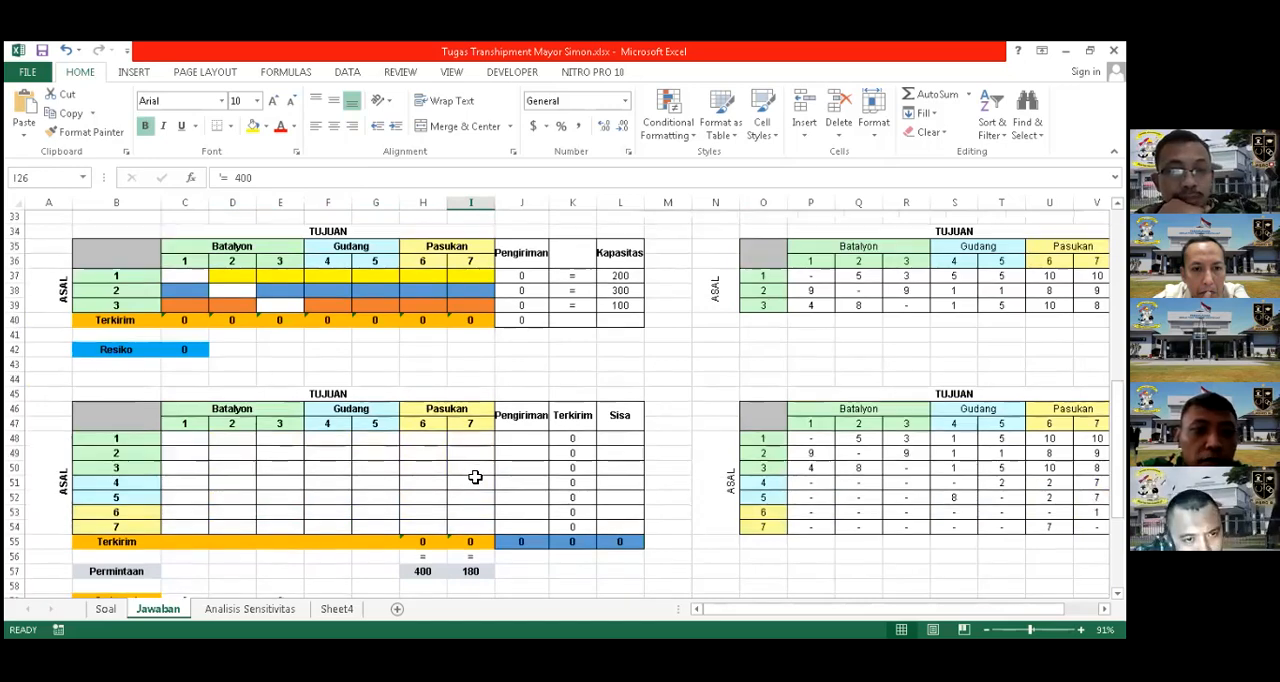
scroll(86, 300, up, 3)
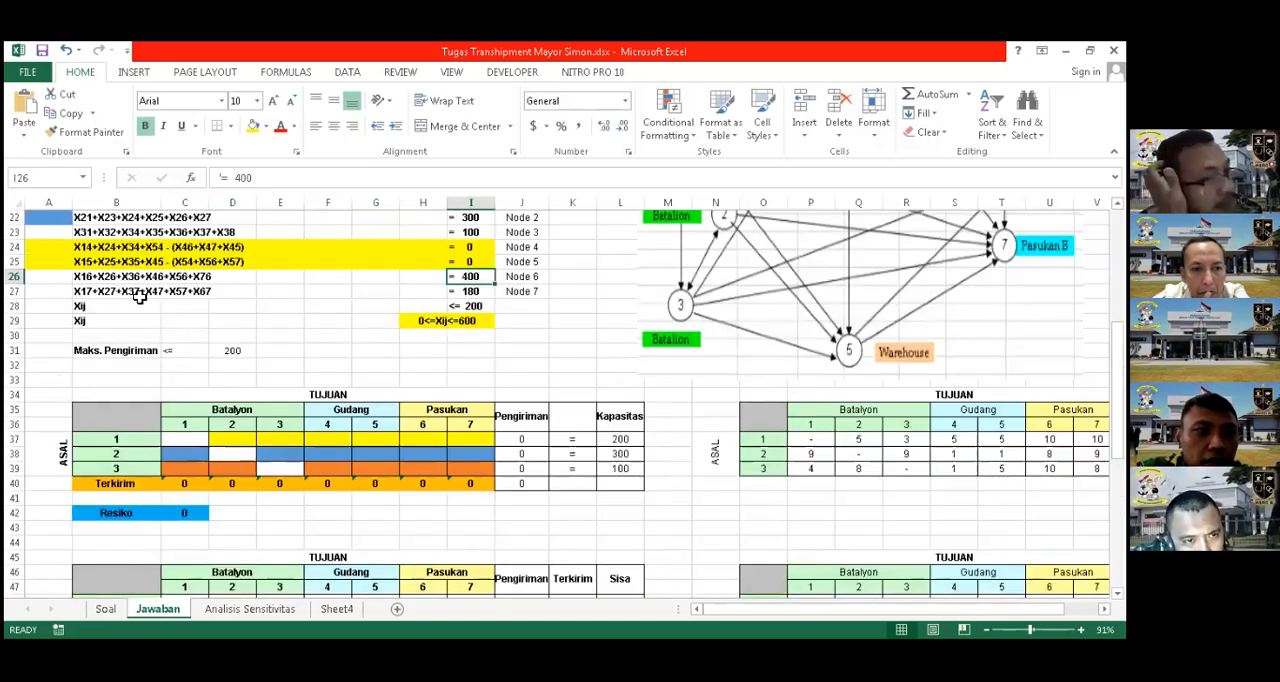
scroll(296, 442, down, 3)
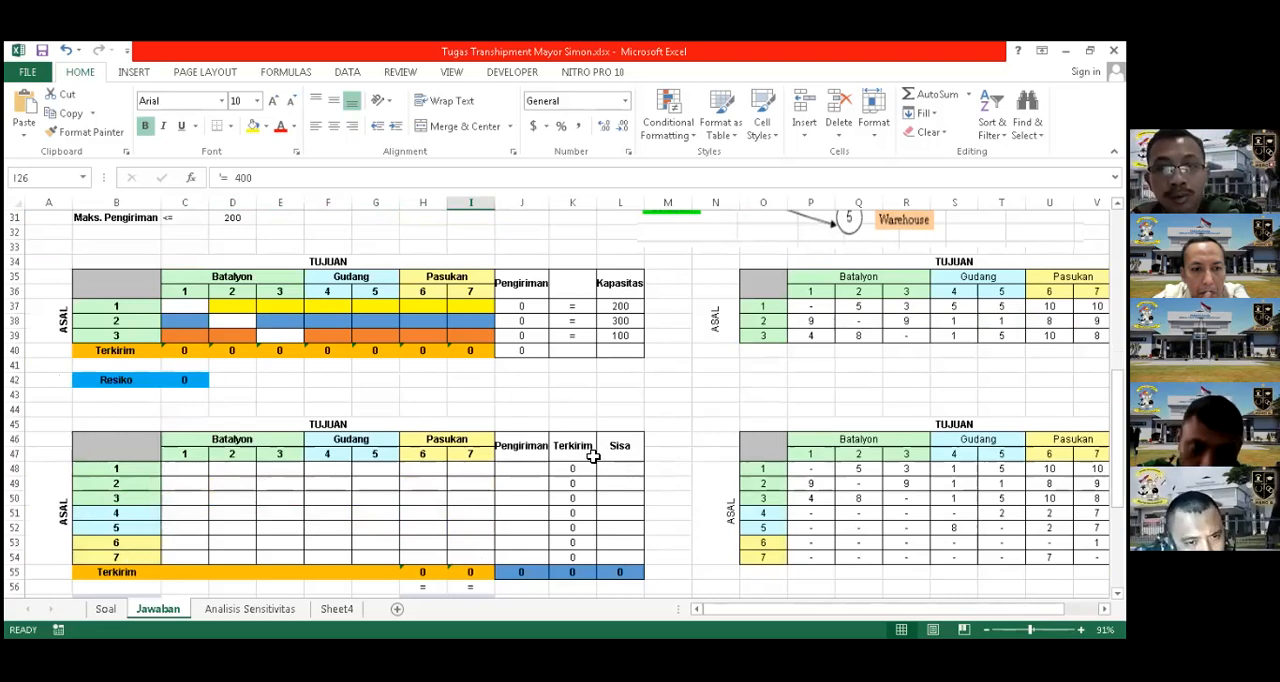
scroll(487, 469, down, 2)
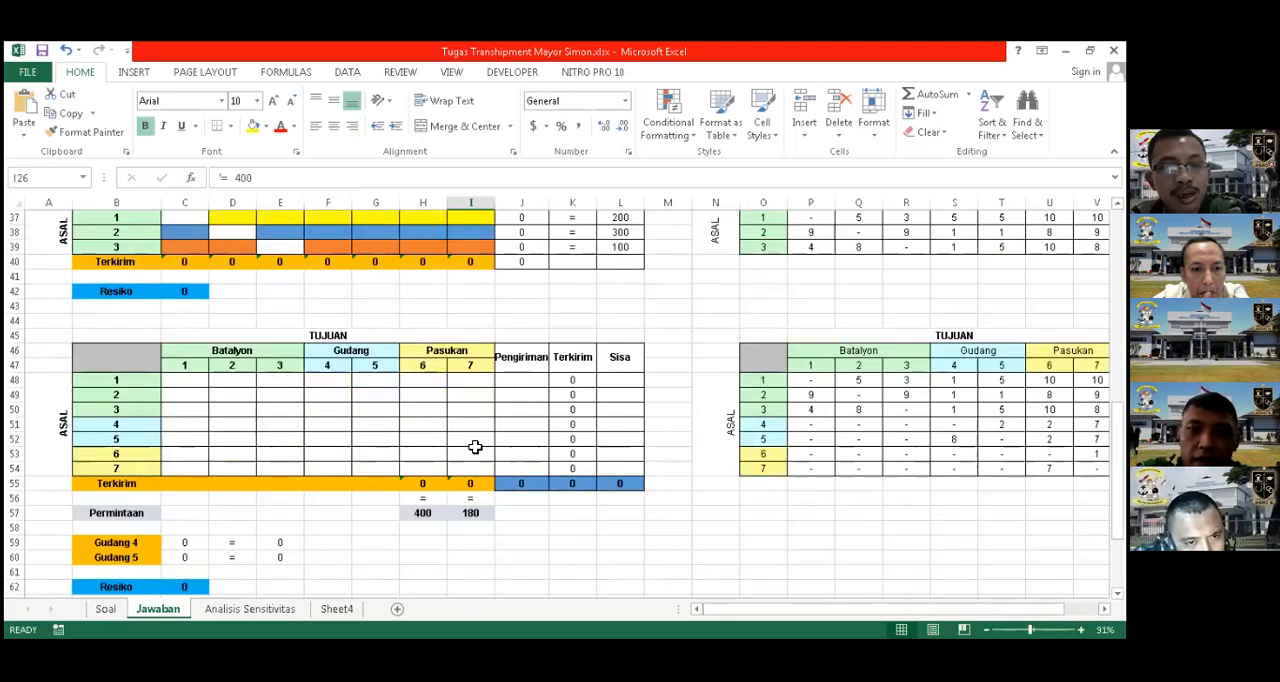
click(470, 483)
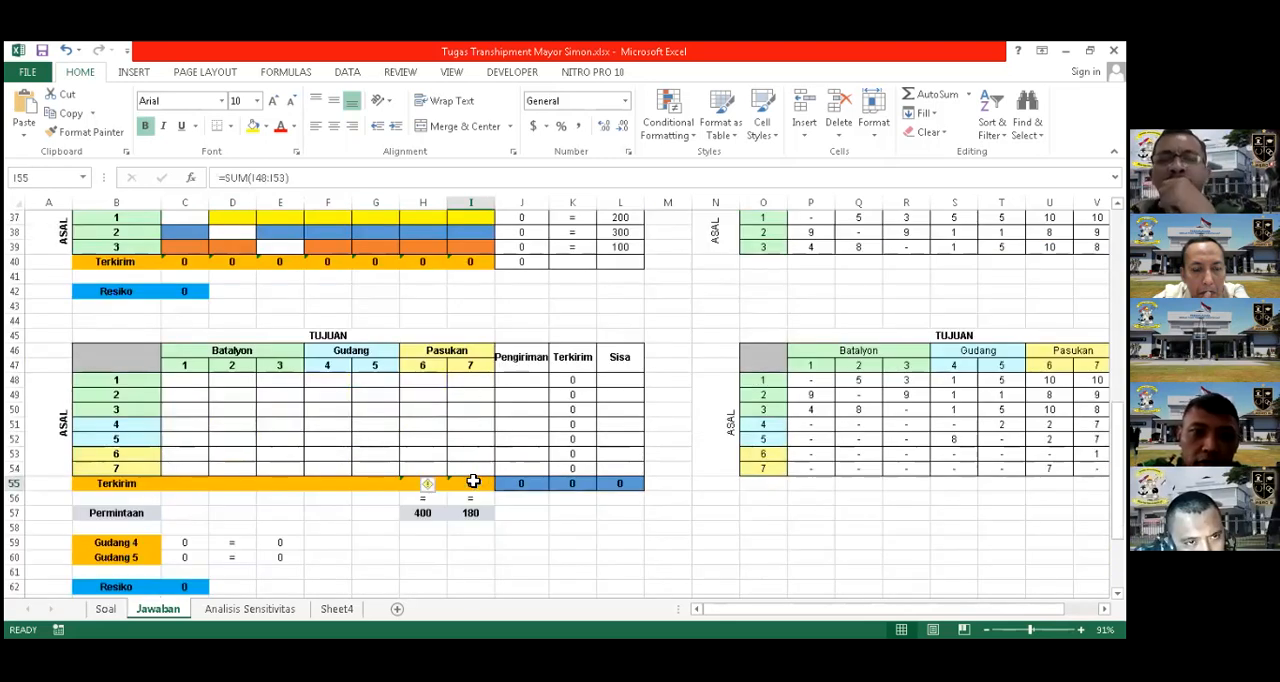
click(438, 483)
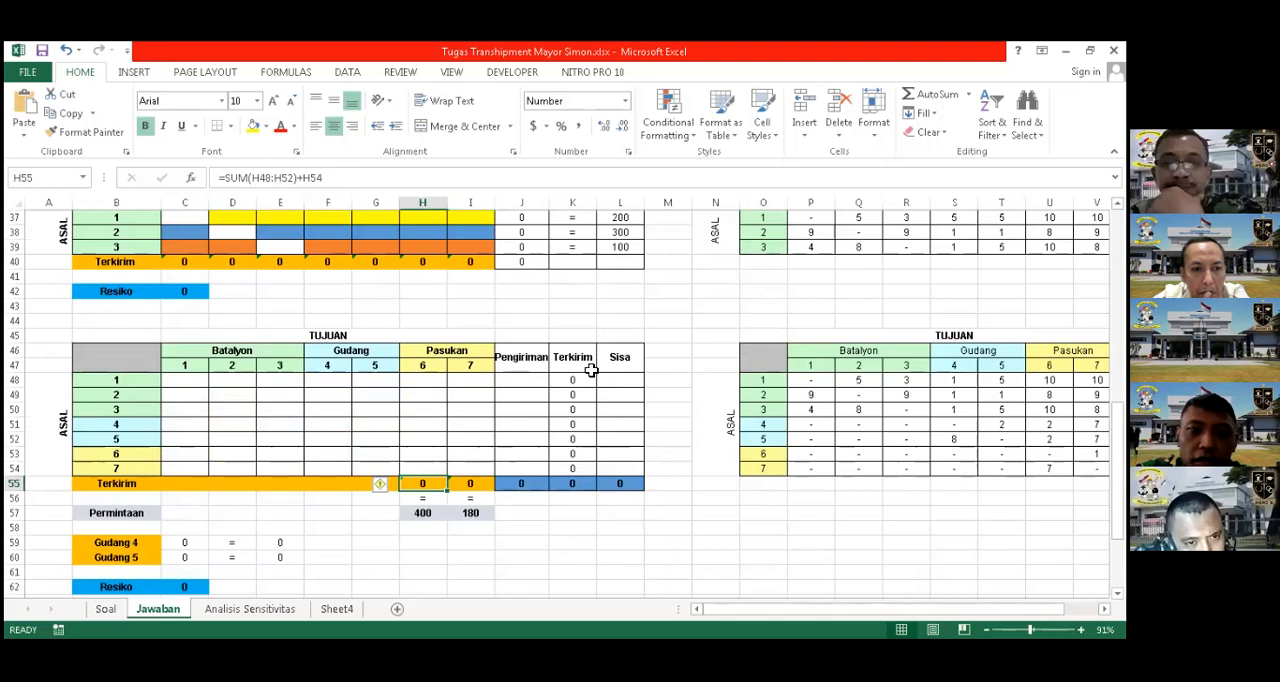
Check how the Terkirim column in K48:K54 relates to the first table's Terkirim row C40:I40, inspecting the formula in K48
drag(579, 378, 579, 472)
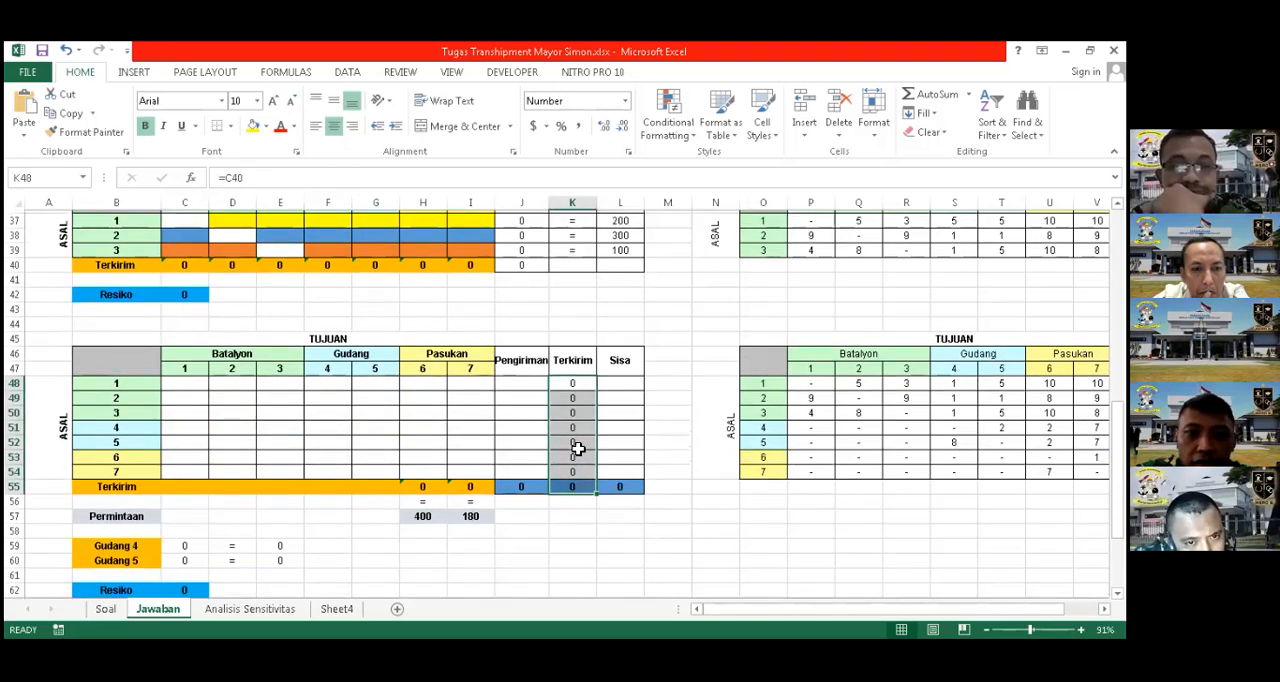
scroll(575, 422, up, 2)
click(576, 424)
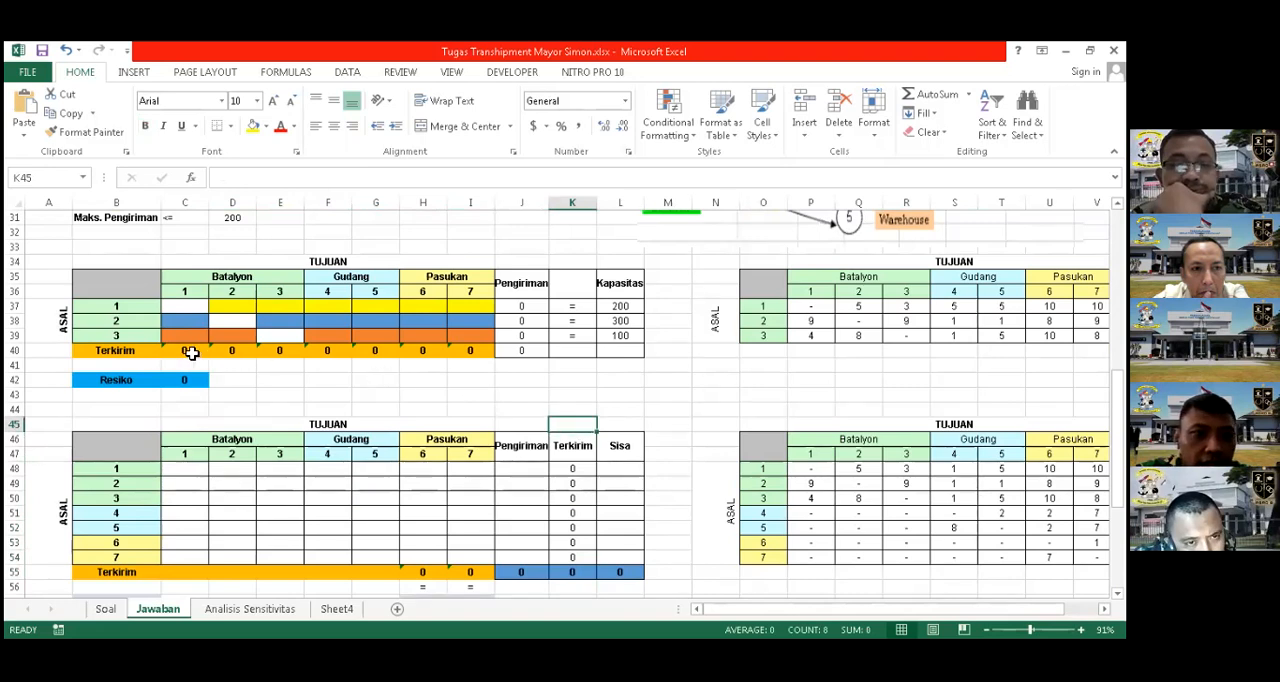
drag(186, 351, 470, 352)
click(286, 394)
click(579, 468)
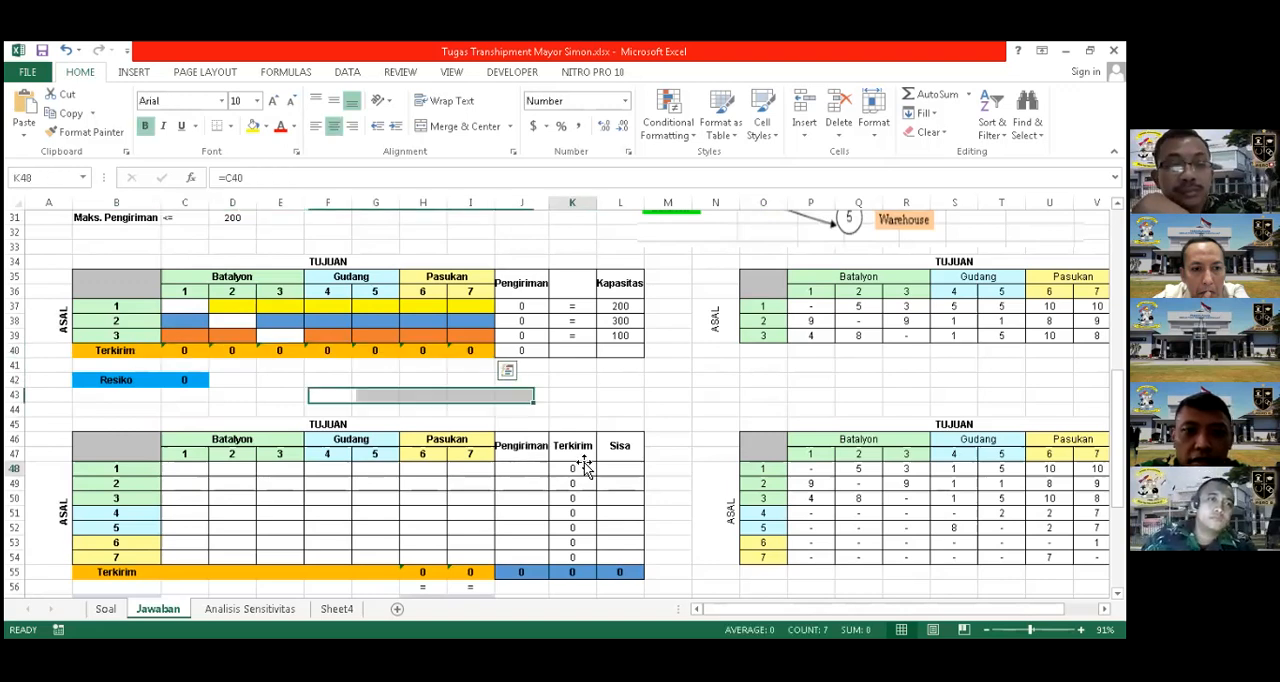
double_click(580, 470)
Trace the remaining Terkirim cells K49:K54 back to row 40, inspecting the formula in K49
click(648, 400)
click(590, 471)
drag(588, 486, 588, 557)
drag(188, 355, 469, 353)
drag(570, 470, 568, 553)
click(616, 396)
click(587, 483)
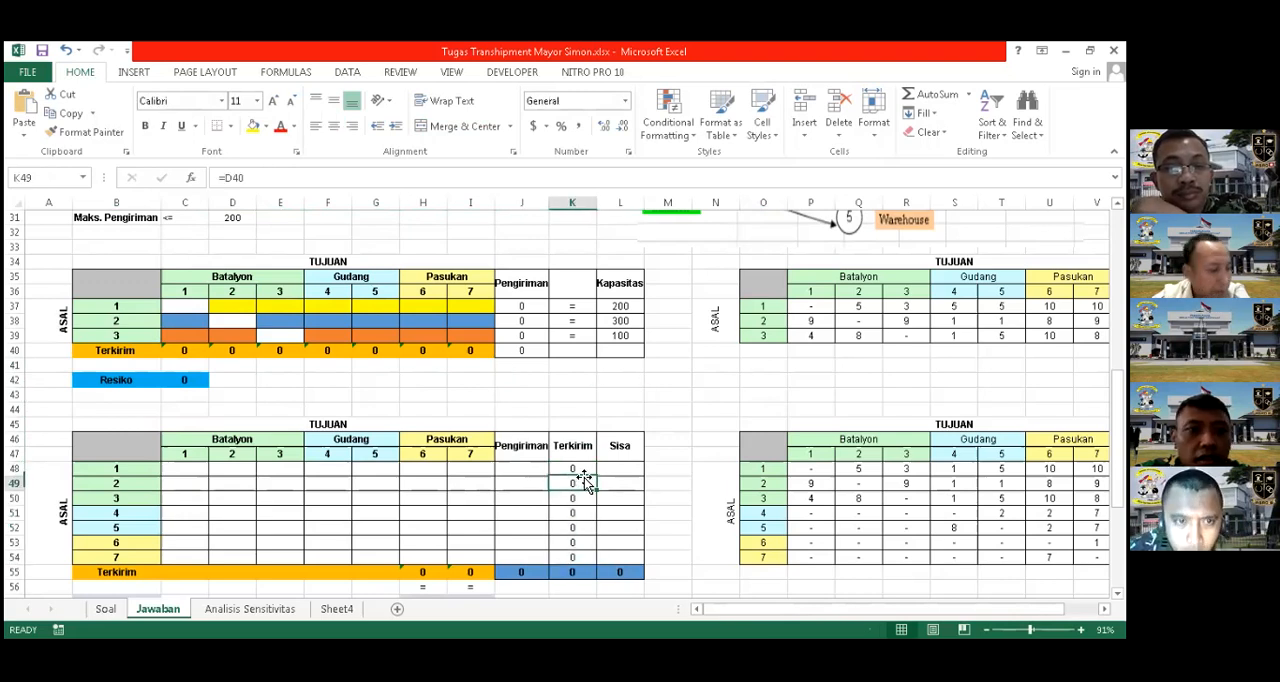
click(556, 414)
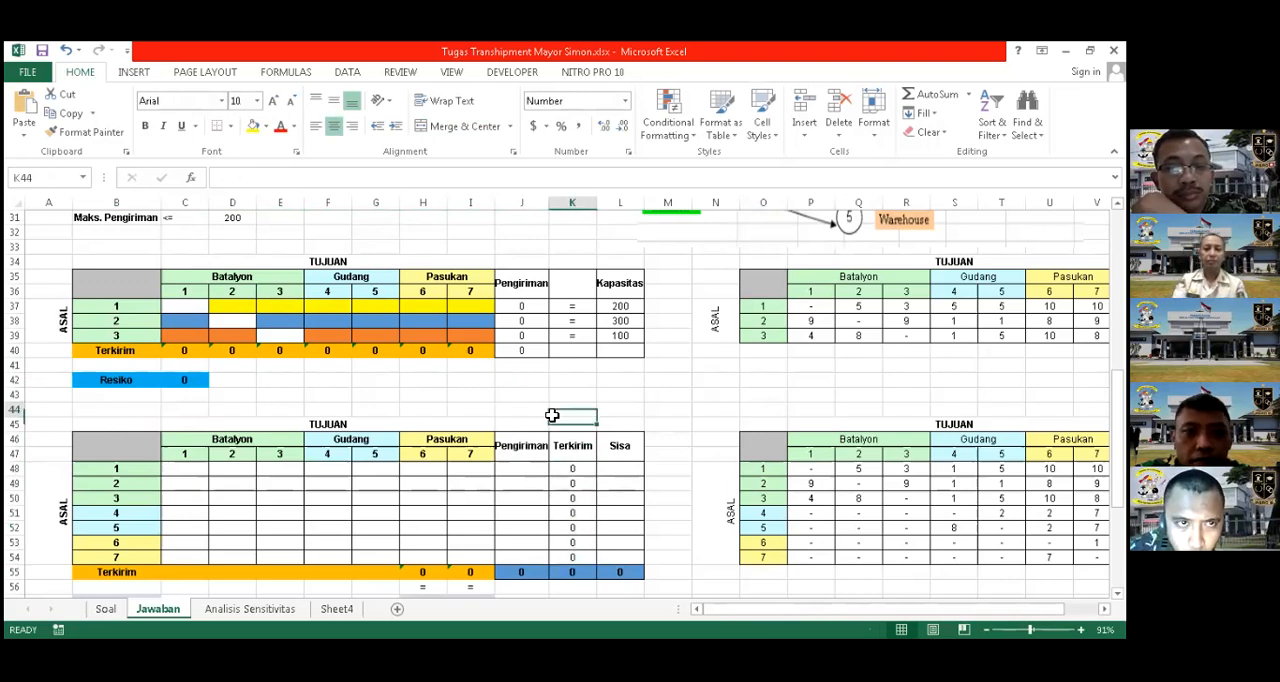
Compare shipment range C48:I54 with cost range P48:V54, and inspect the Resiko formula in C62
scroll(518, 350, down, 2)
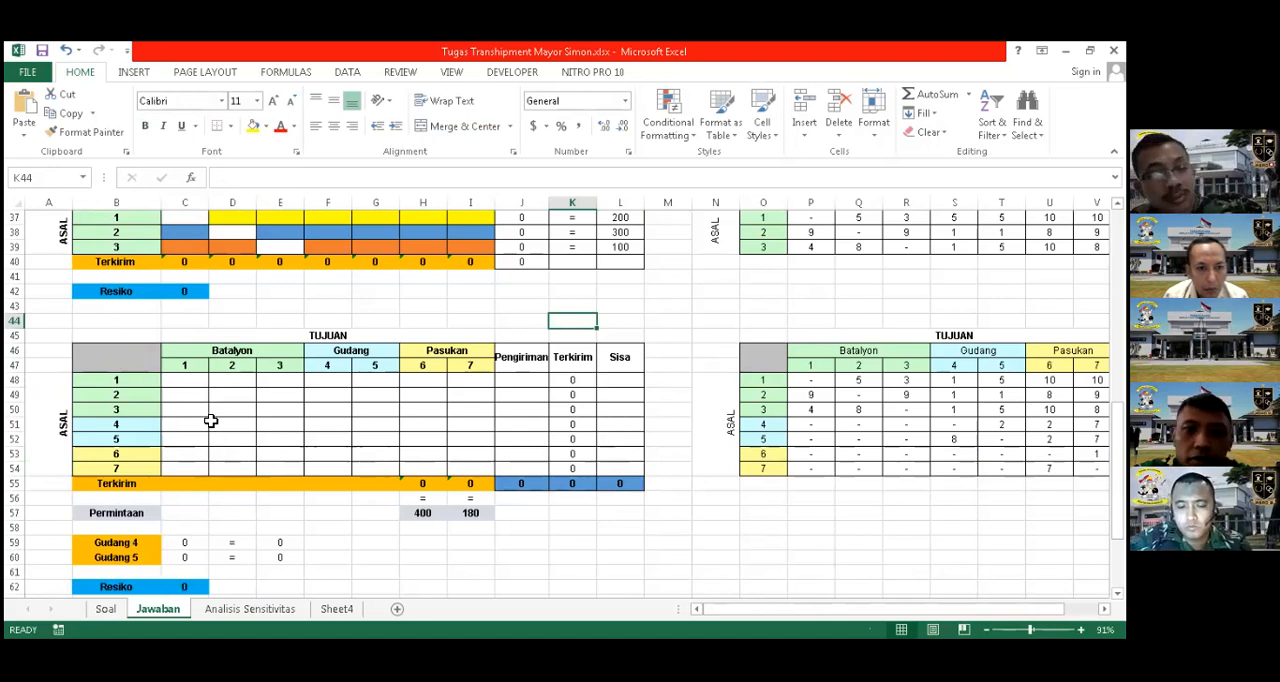
scroll(268, 428, down, 1)
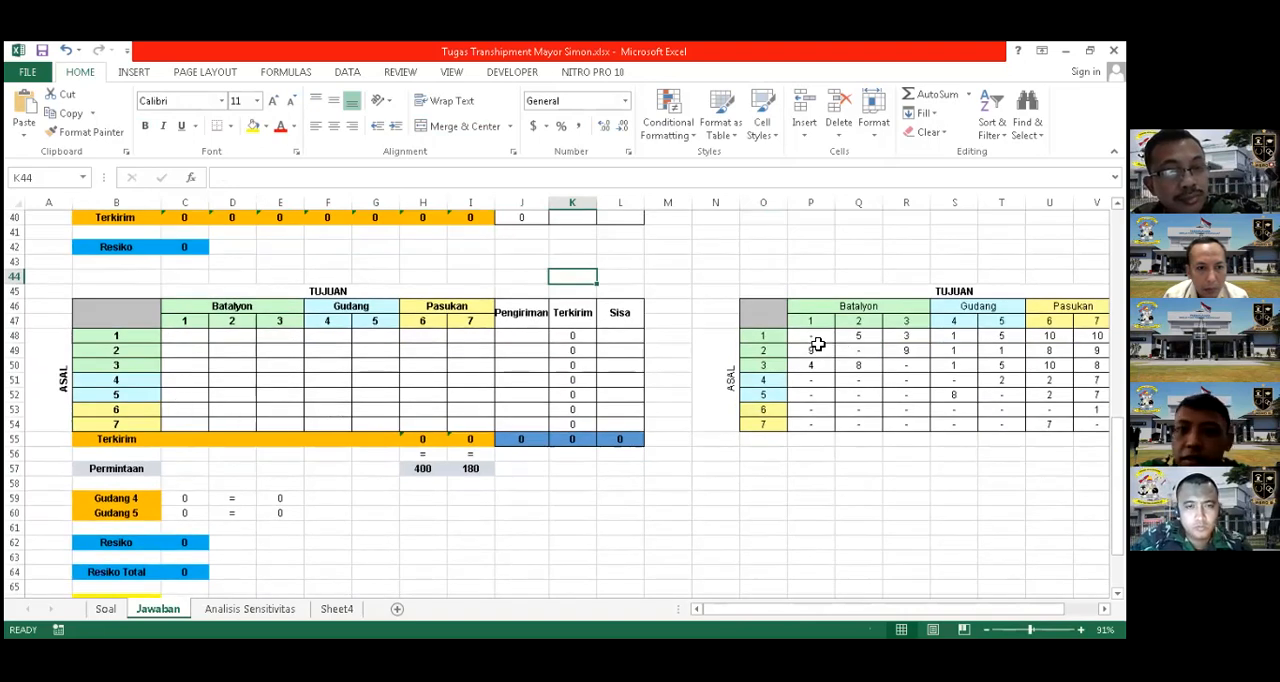
drag(190, 336, 469, 425)
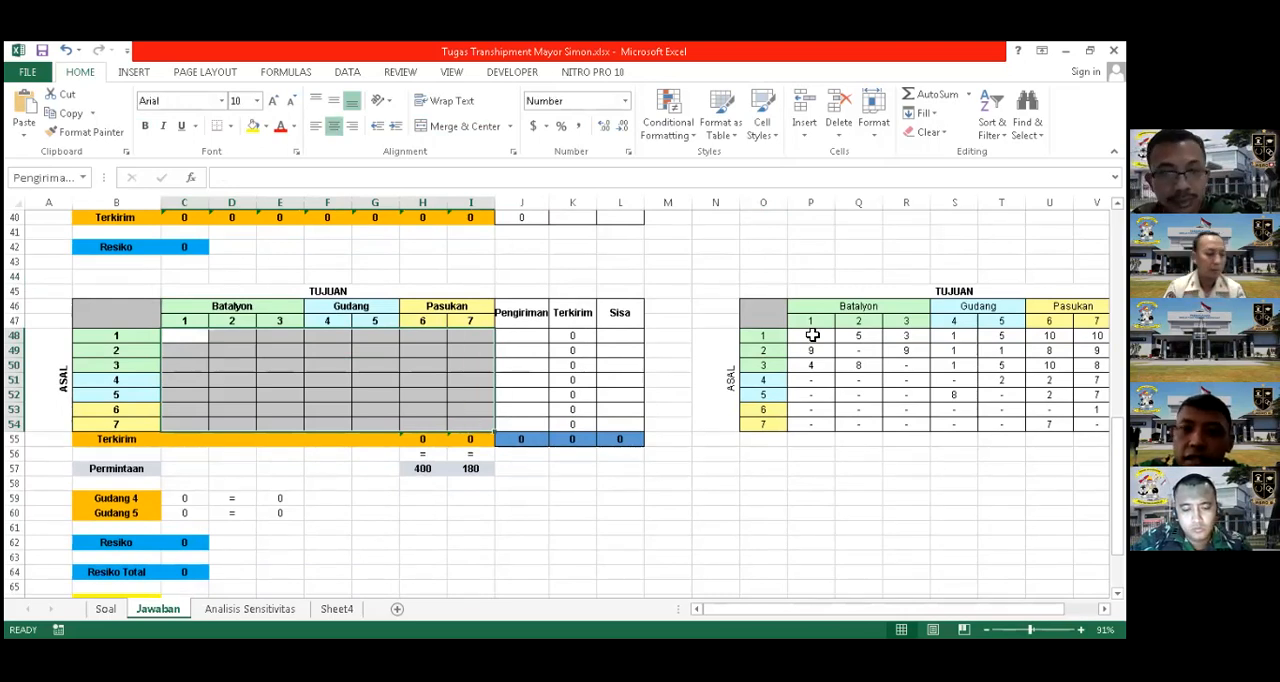
drag(812, 335, 1097, 424)
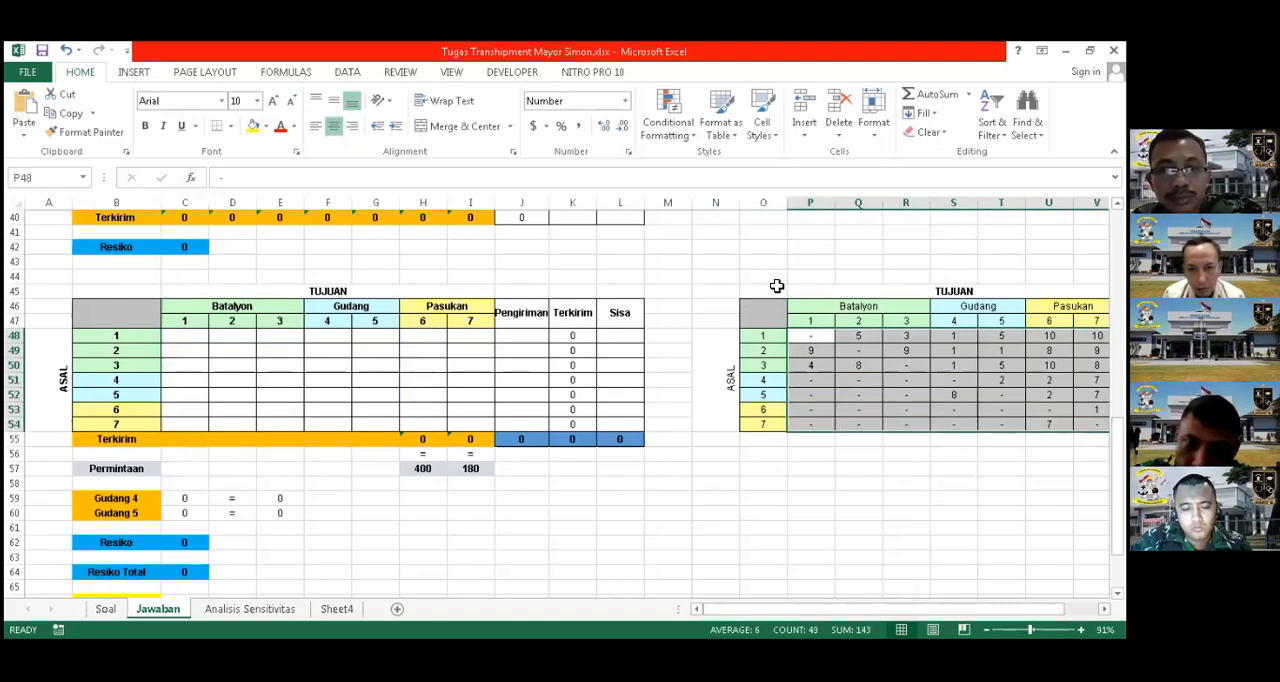
scroll(780, 289, up, 1)
click(780, 290)
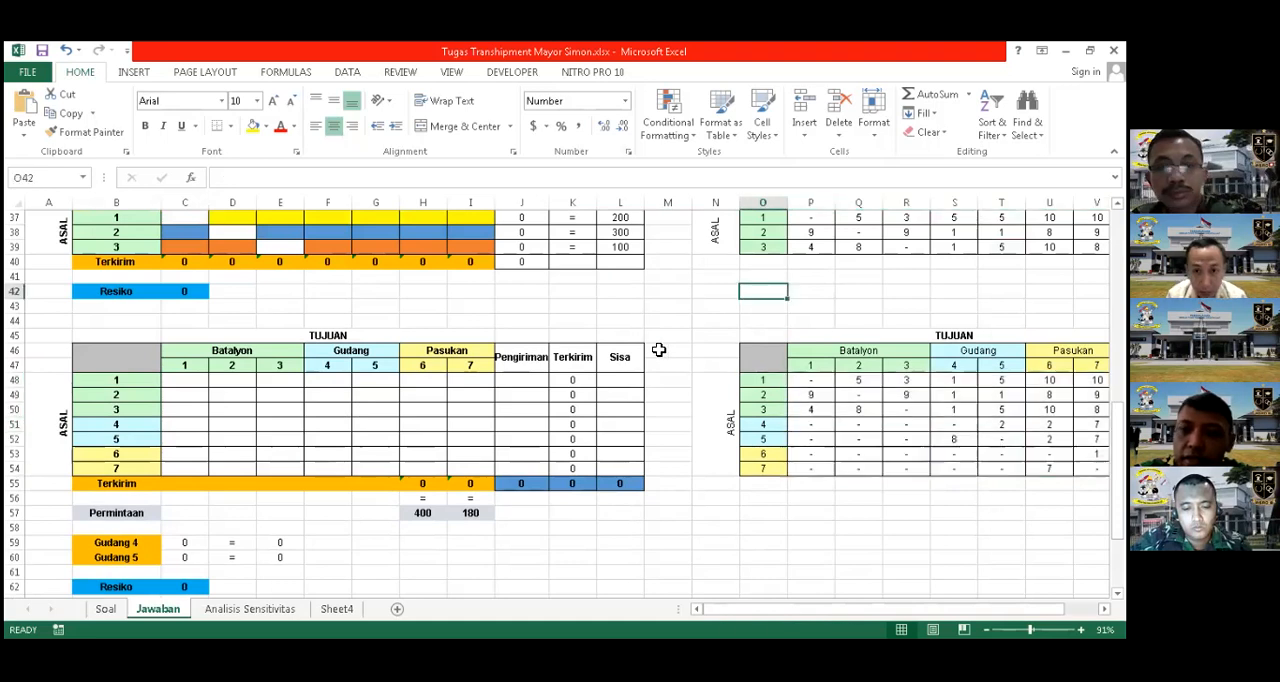
scroll(543, 443, down, 1)
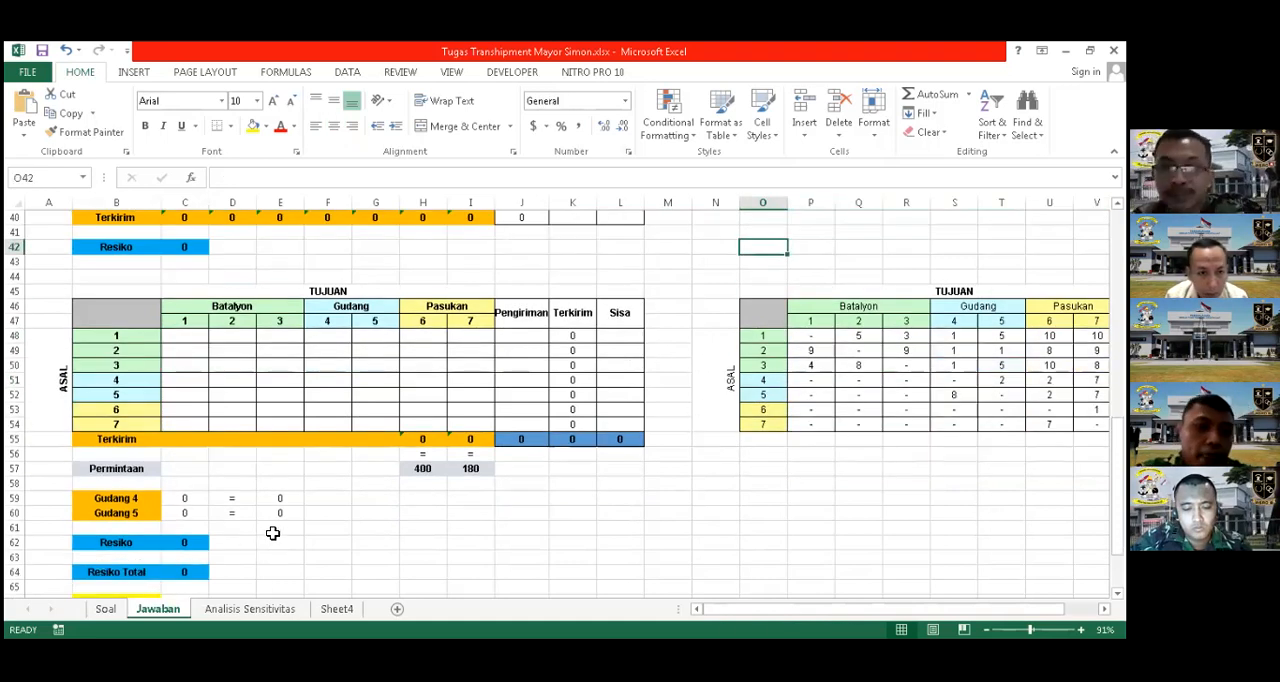
click(190, 541)
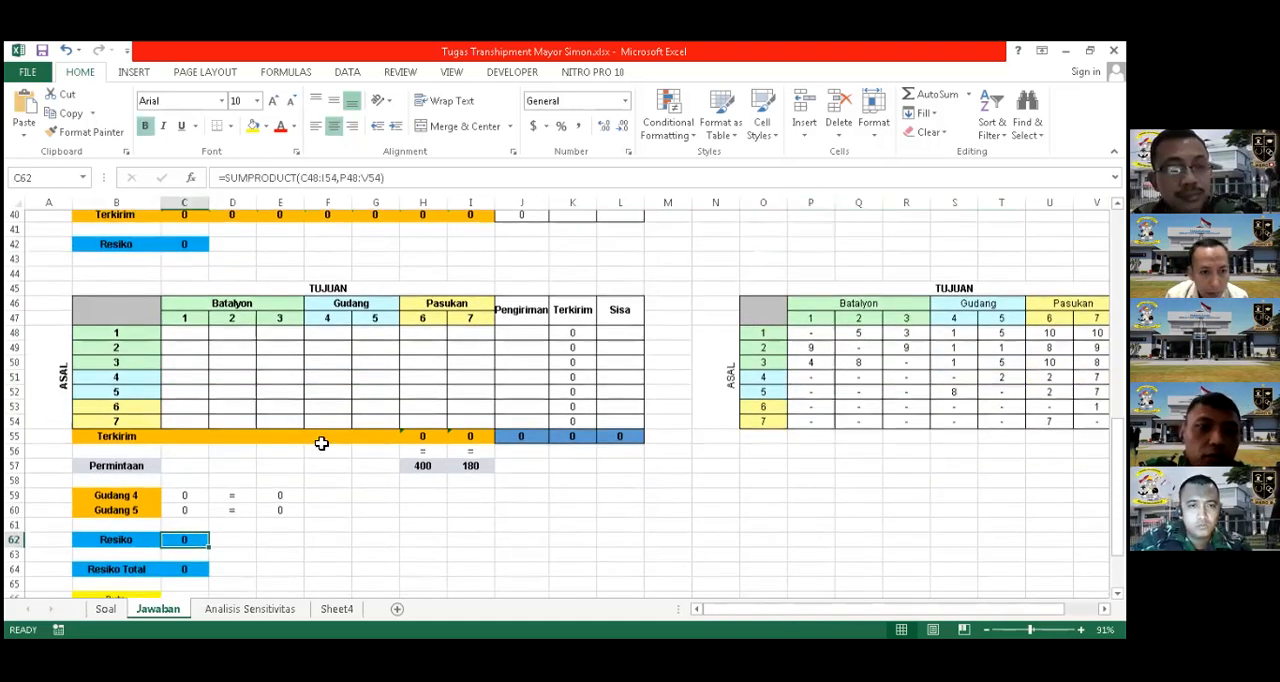
Compare the Resiko Total formula in C64 with the two Resiko formulas in C42 and C62
scroll(178, 450, down, 1)
scroll(205, 460, down, 1)
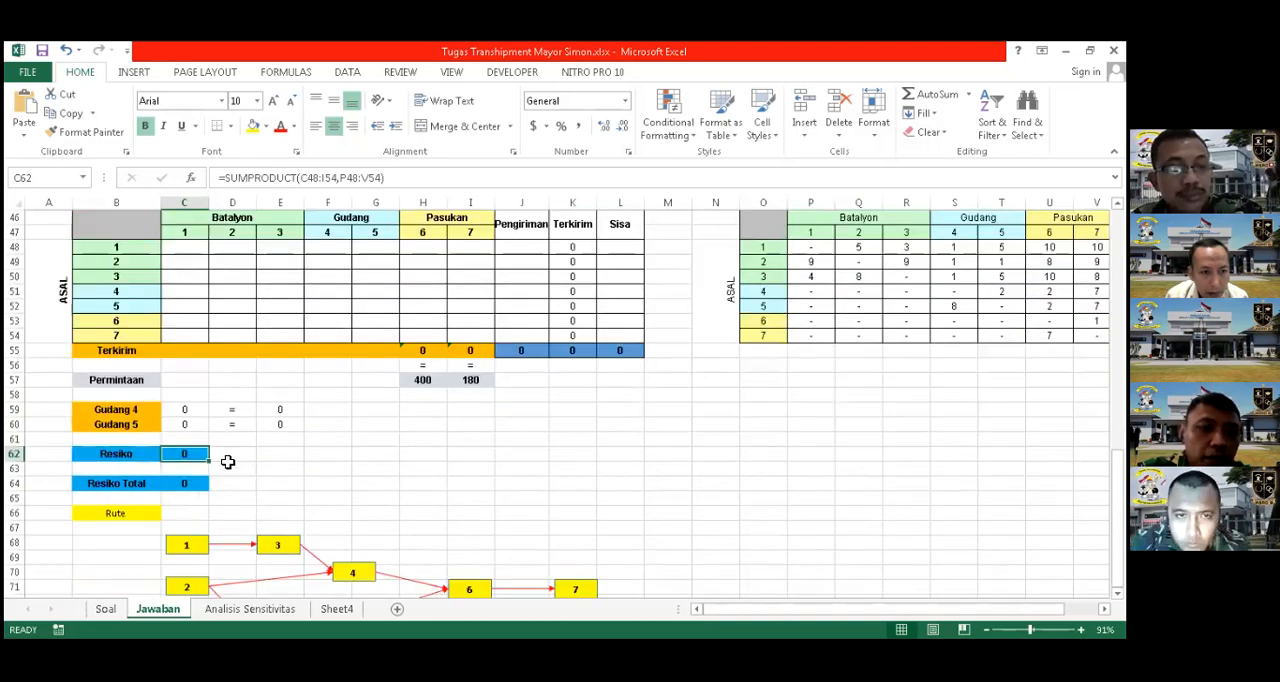
click(194, 486)
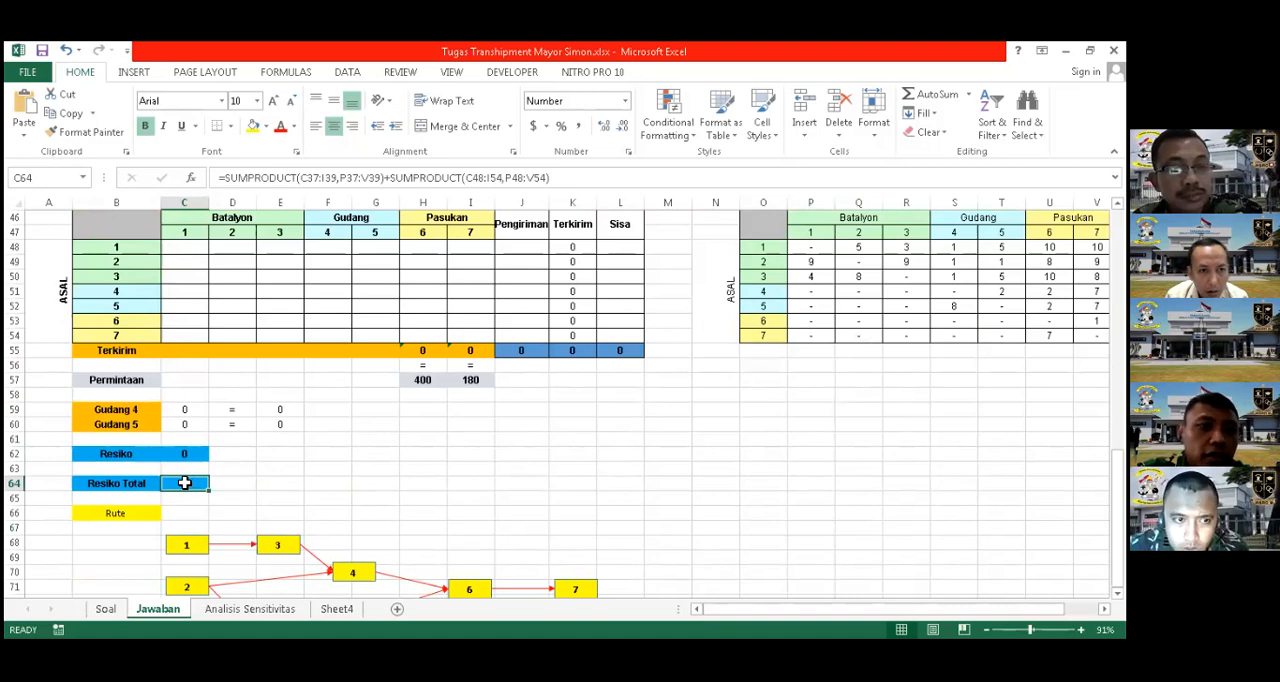
scroll(200, 245, up, 2)
click(199, 250)
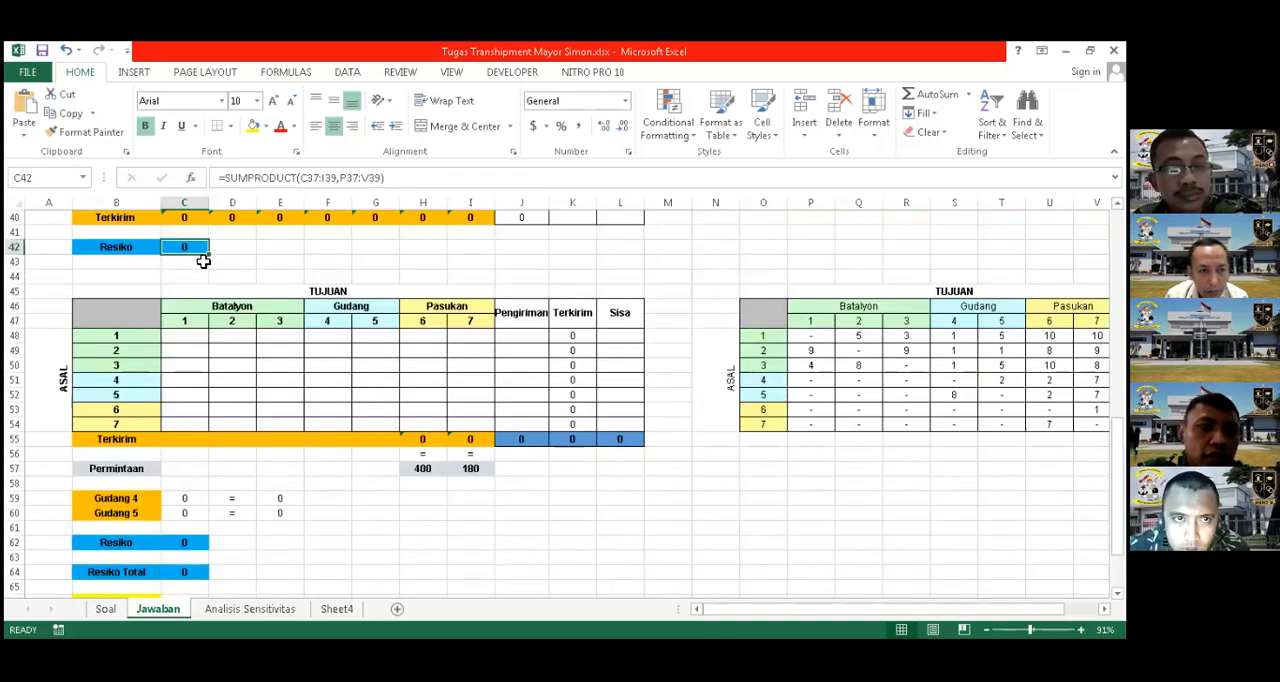
scroll(185, 412, down, 3)
click(193, 410)
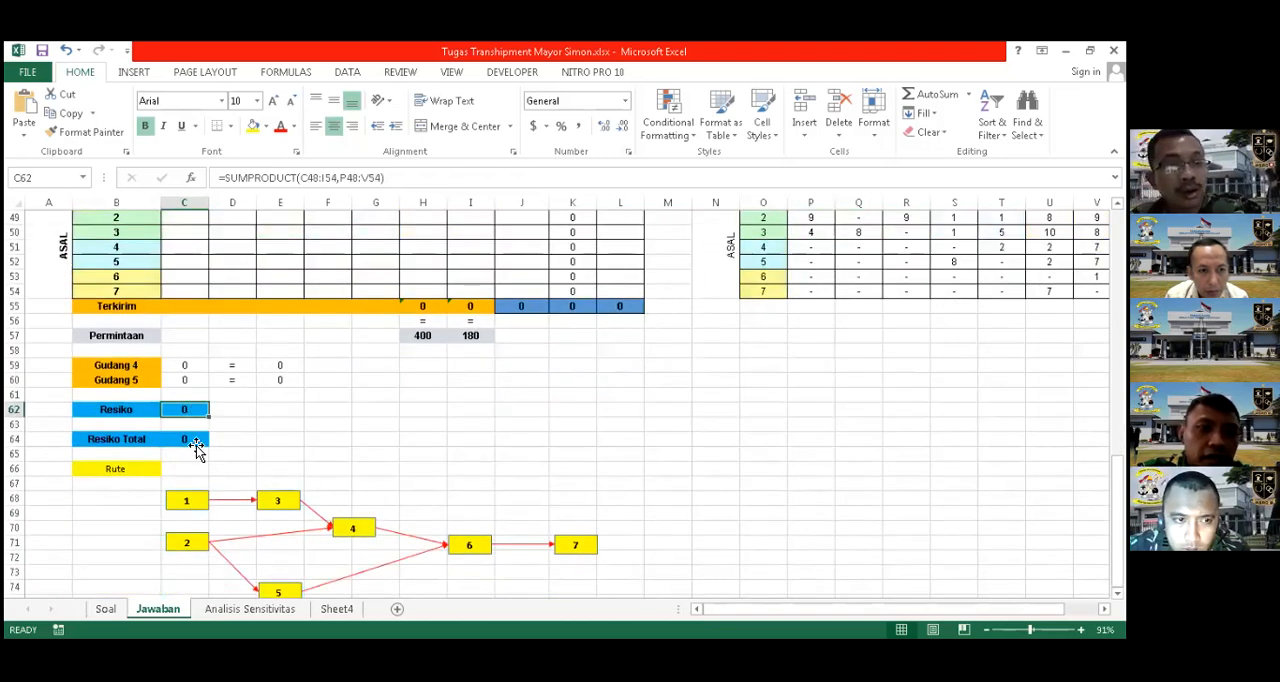
click(196, 445)
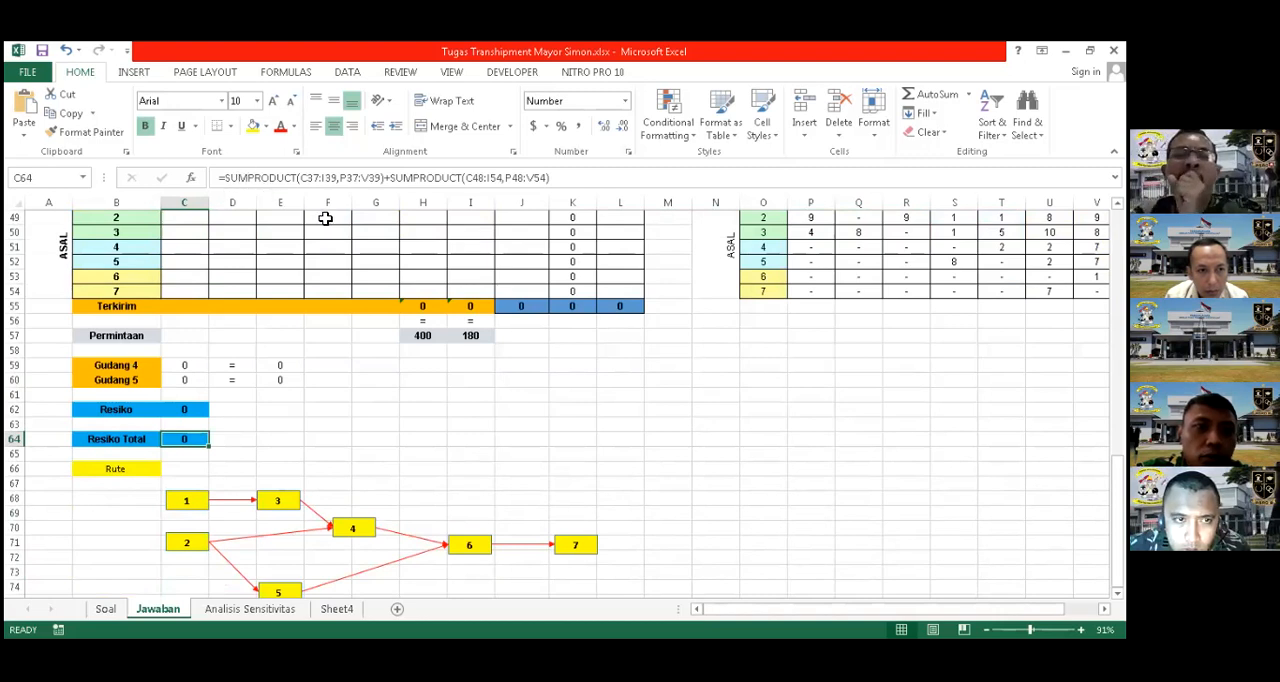
Review the first and second shipment tables, rows 37 to 39 and 48 to 54, that feed Resiko Total
scroll(185, 258, up, 5)
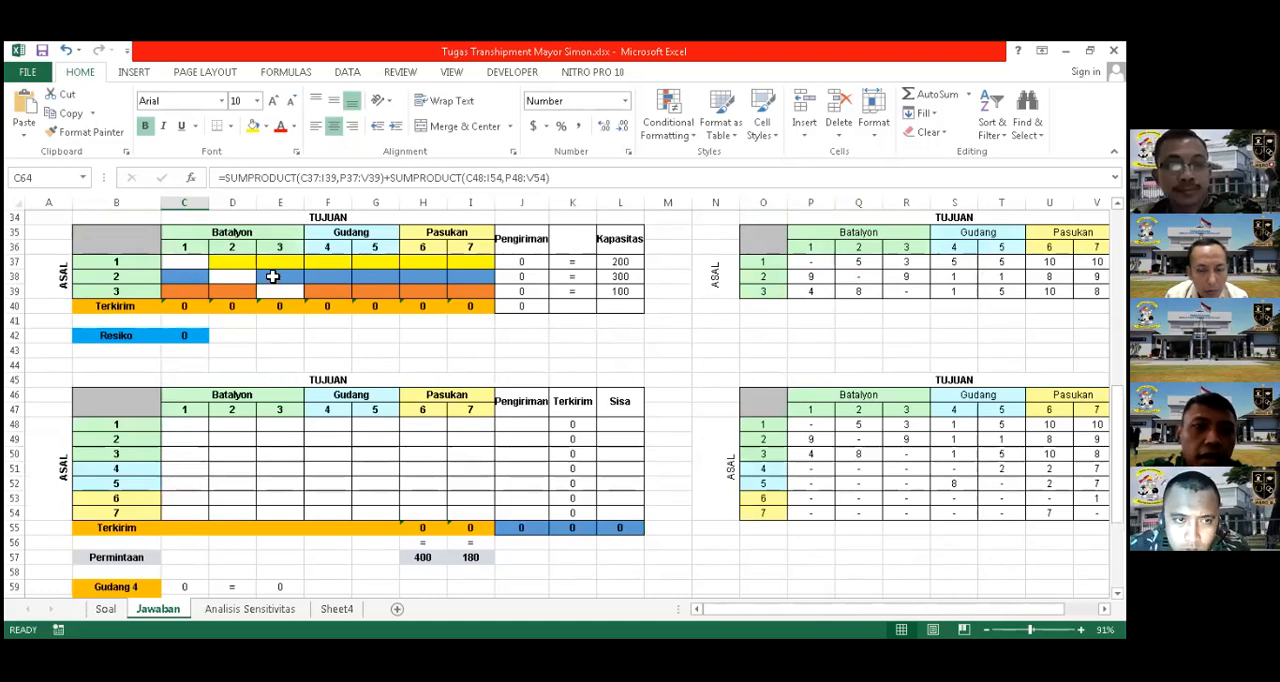
scroll(314, 413, down, 2)
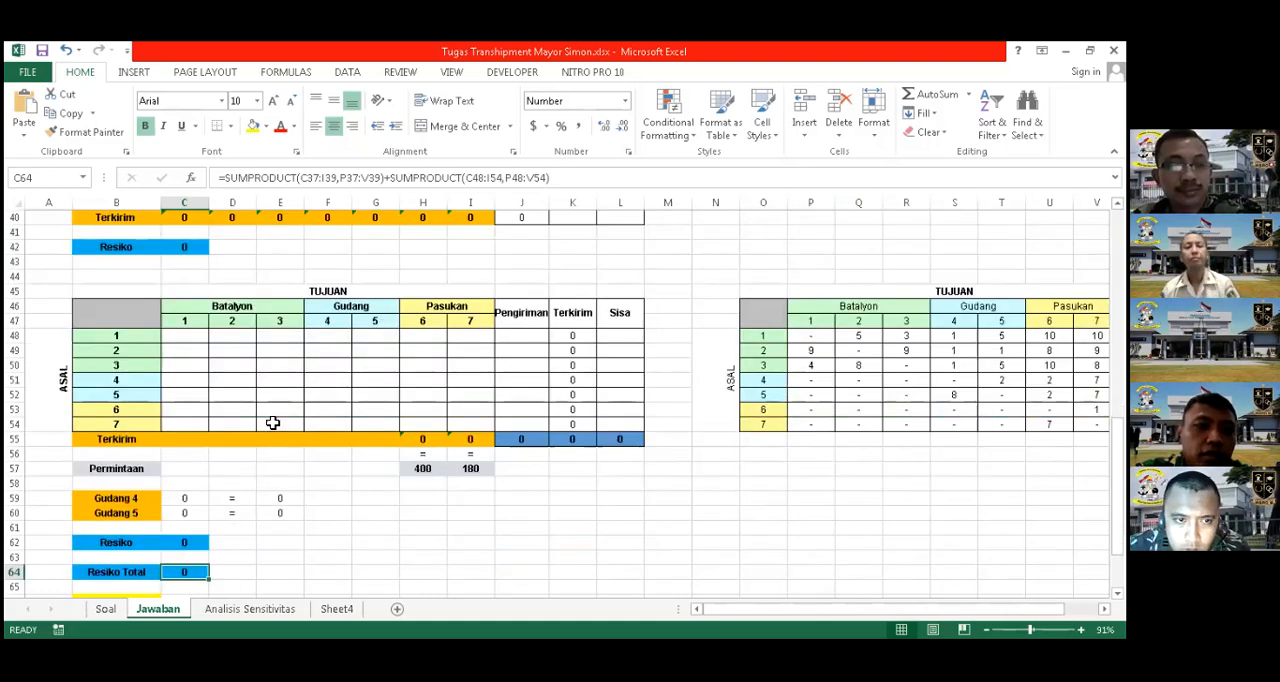
scroll(251, 480, up, 2)
scroll(271, 474, down, 3)
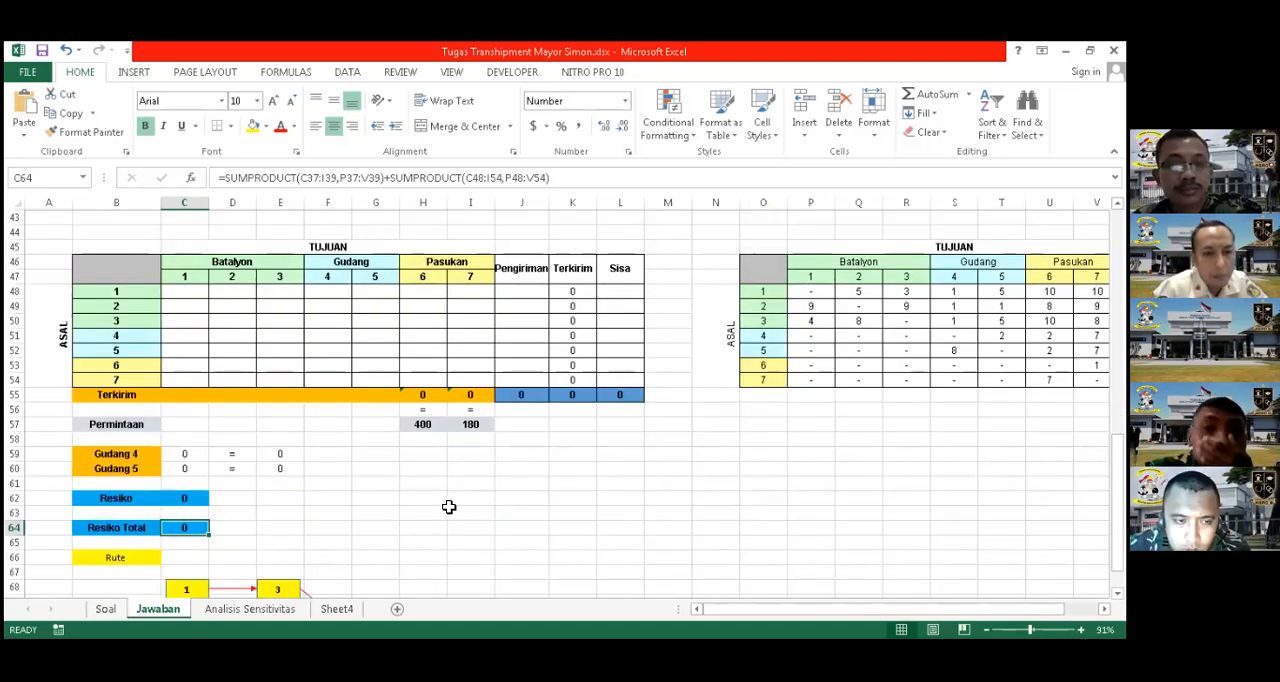
scroll(449, 507, up, 1)
scroll(185, 540, up, 4)
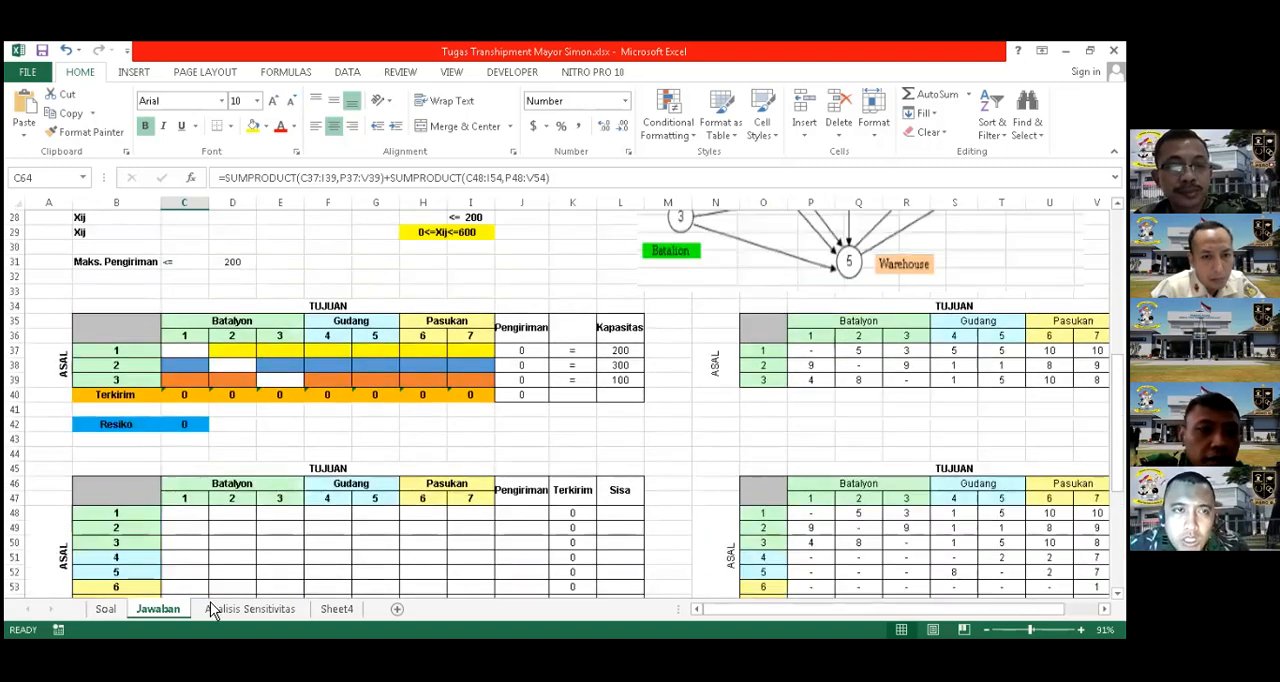
scroll(190, 530, down, 5)
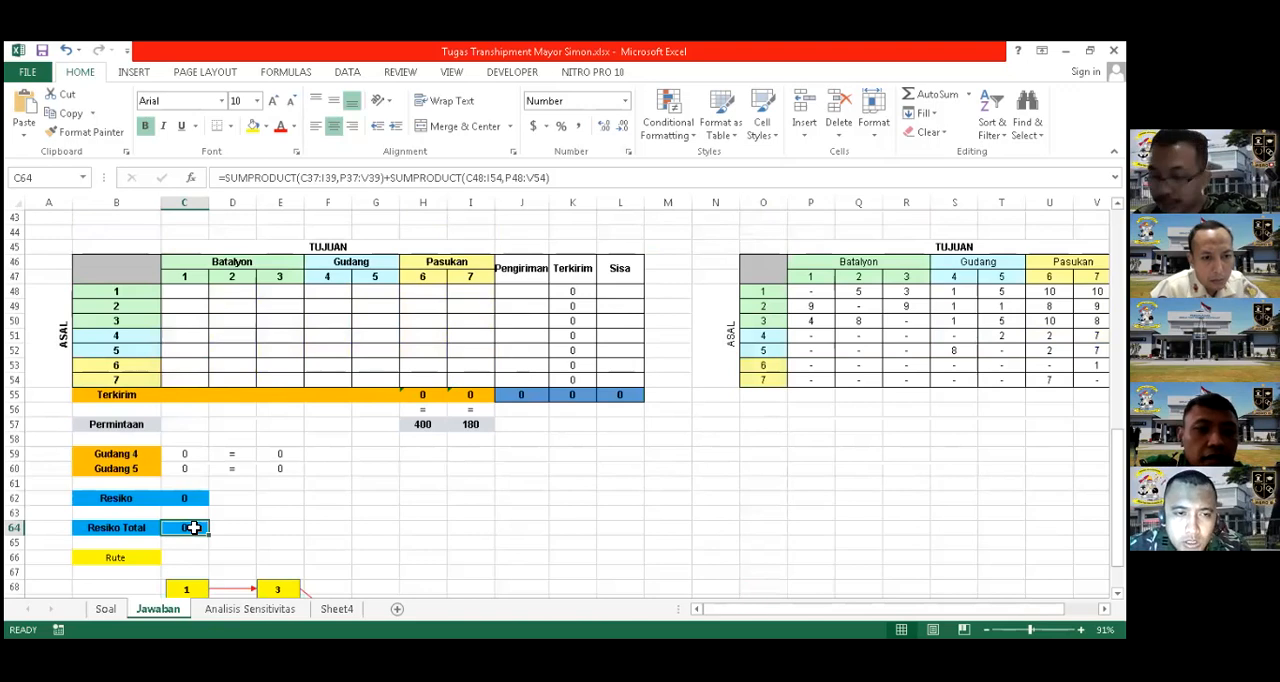
Open Solver and examine its objective C64, Min goal, changing variables Pengiriman2,Pengiriman and constraints, including PengirimanKeluar = Kapasitas
click(345, 74)
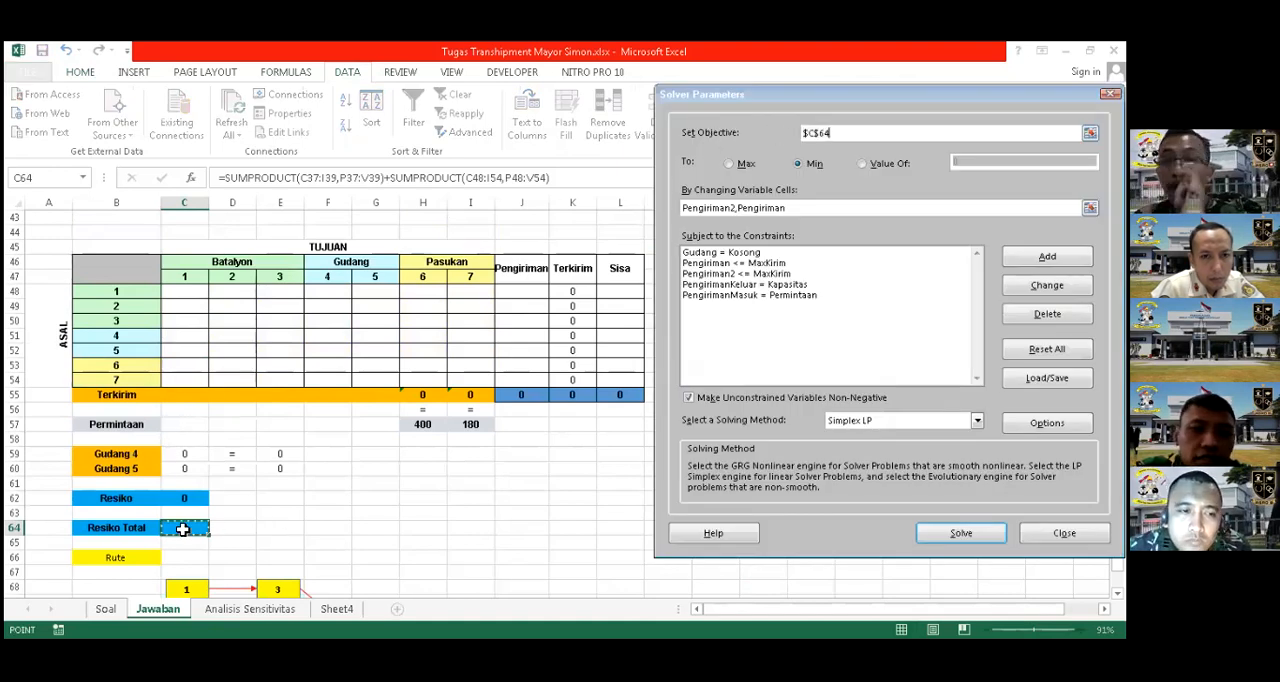
click(733, 164)
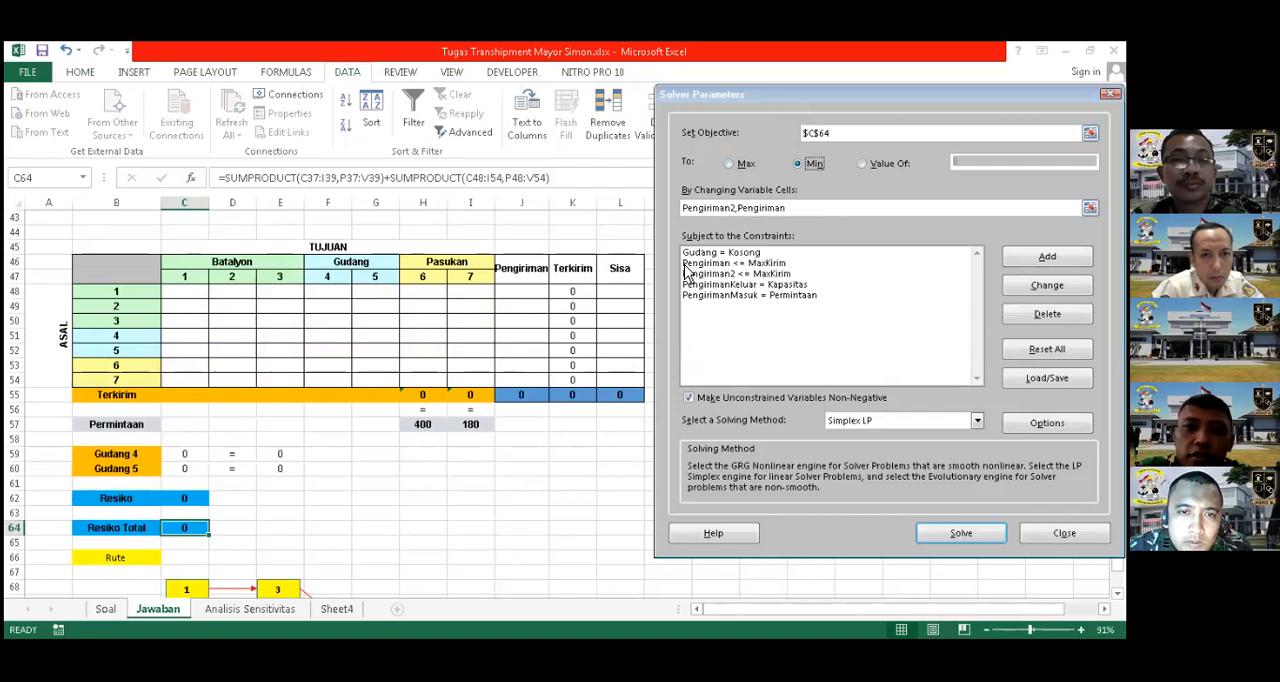
click(735, 208)
text(2)
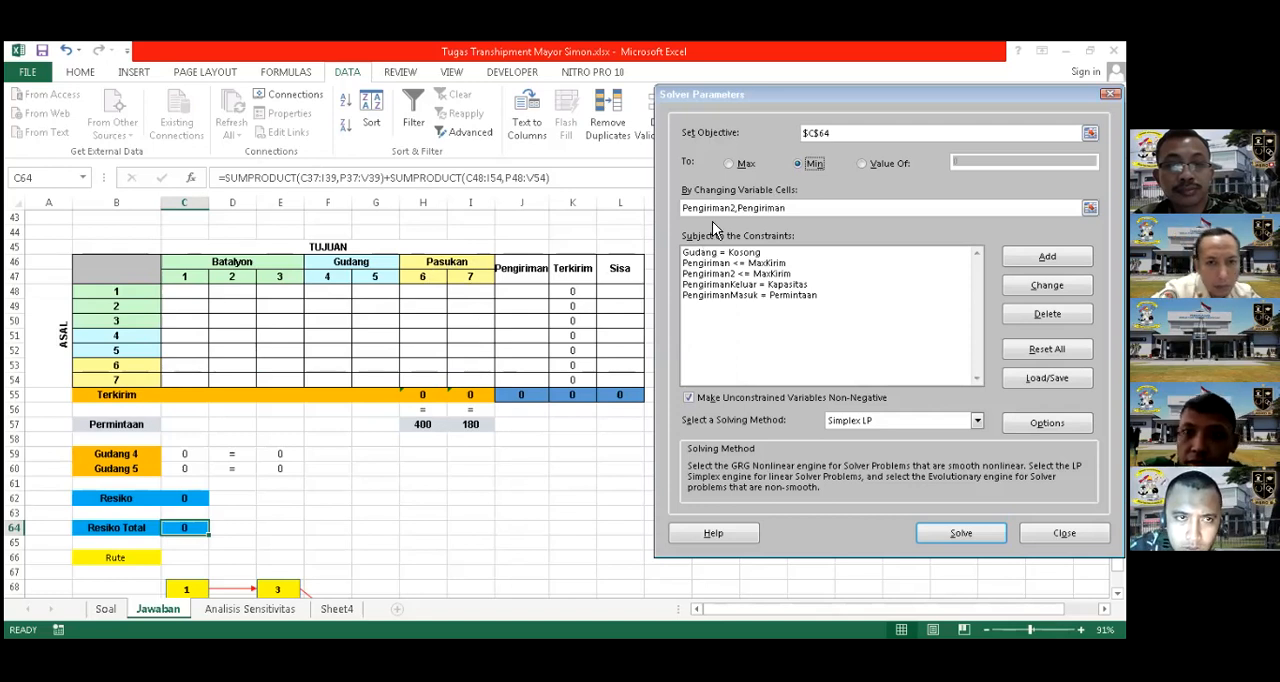
drag(735, 96, 816, 103)
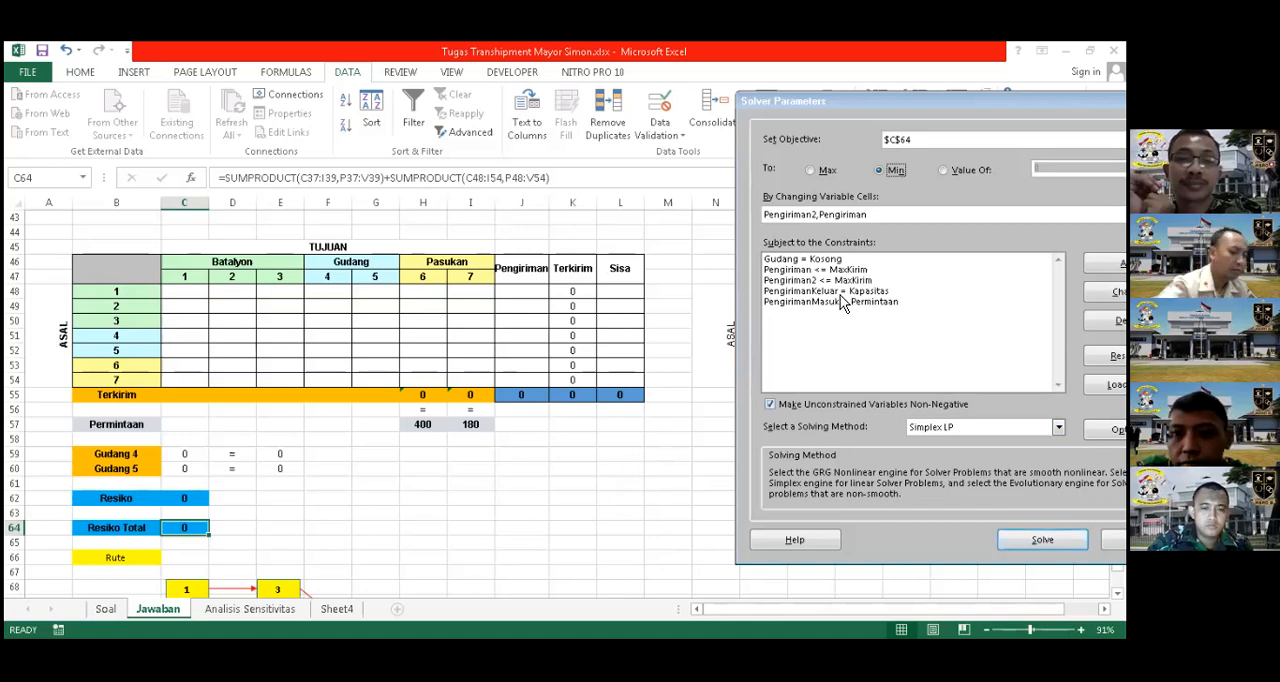
click(806, 292)
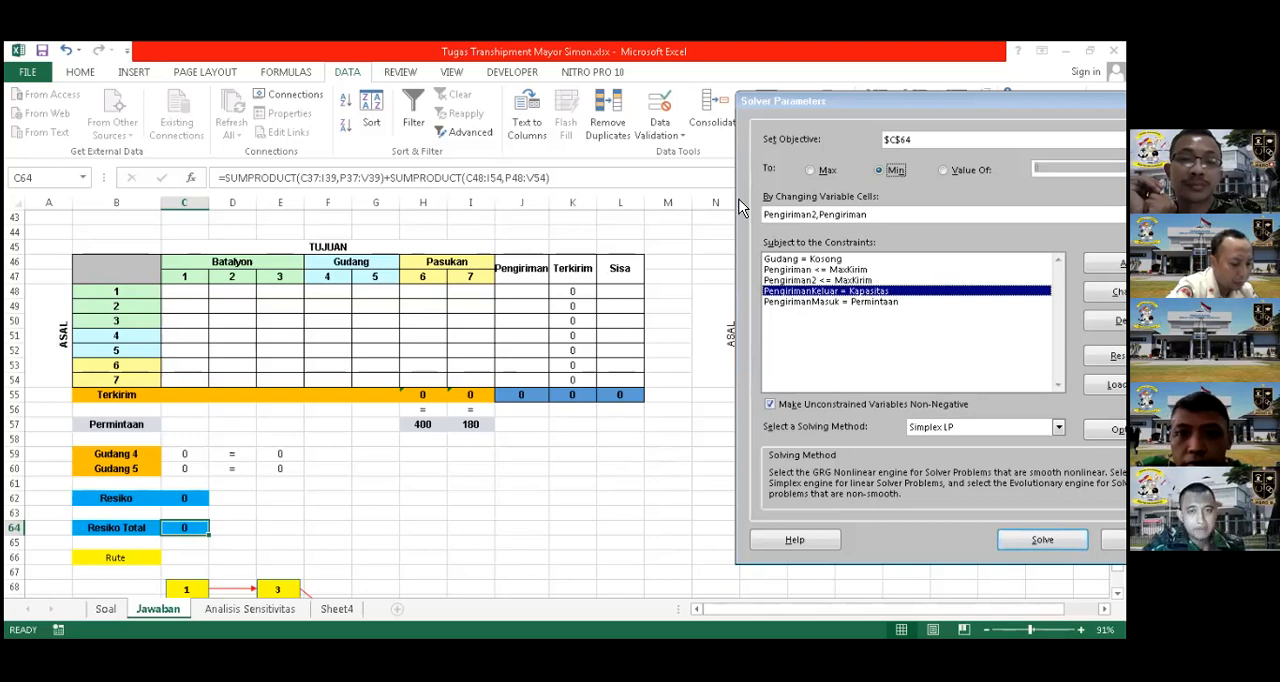
key(Return)
key(Escape)
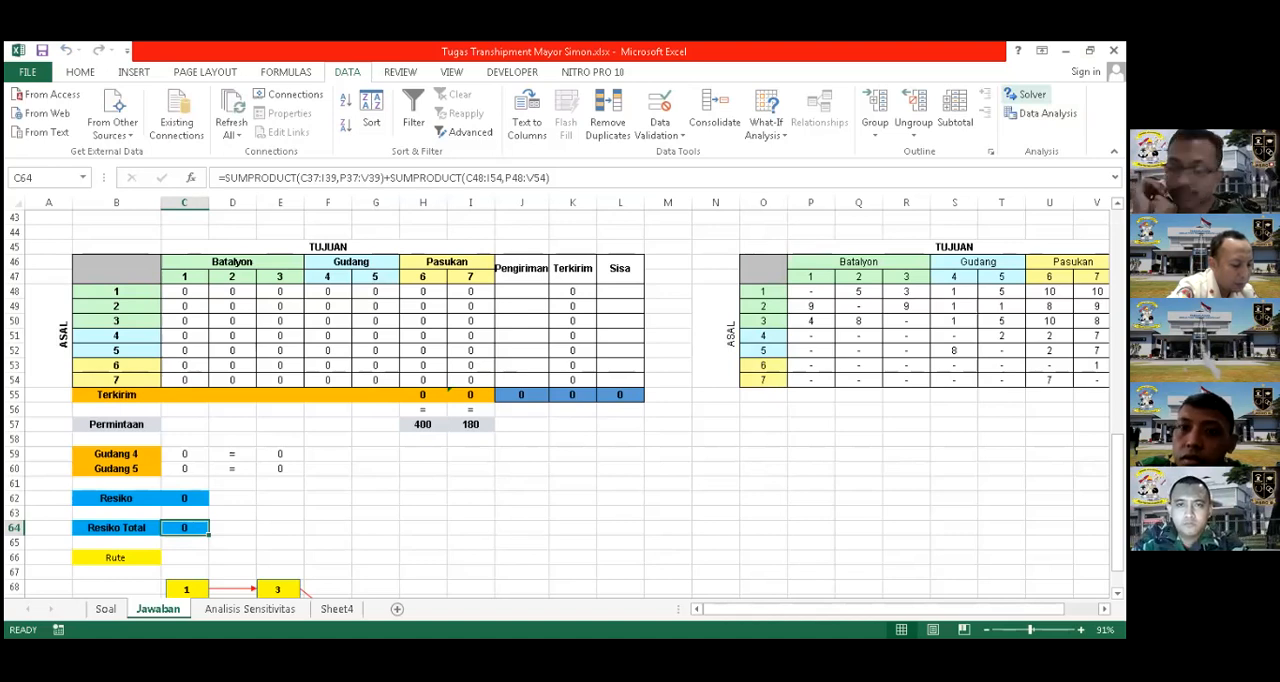
Reopen Solver and reselect J37:J39 as the cell reference of the PengirimanKeluar = Kapasitas constraint
click(1026, 94)
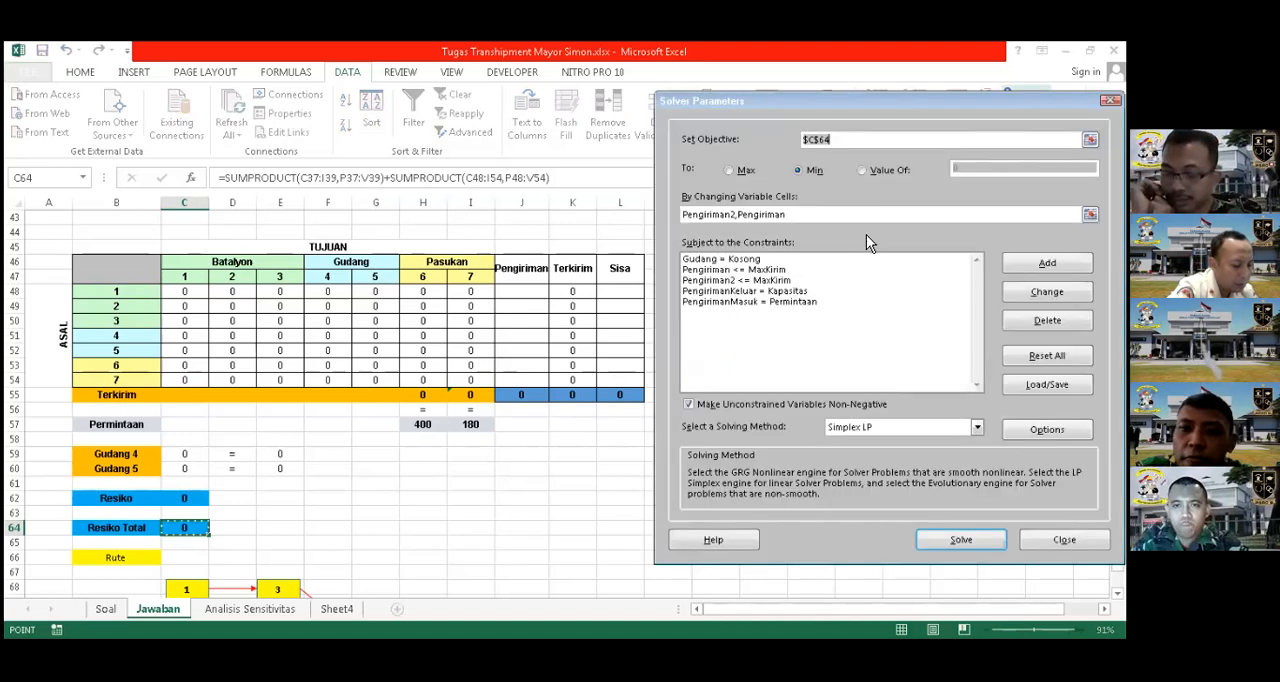
click(785, 291)
click(1047, 291)
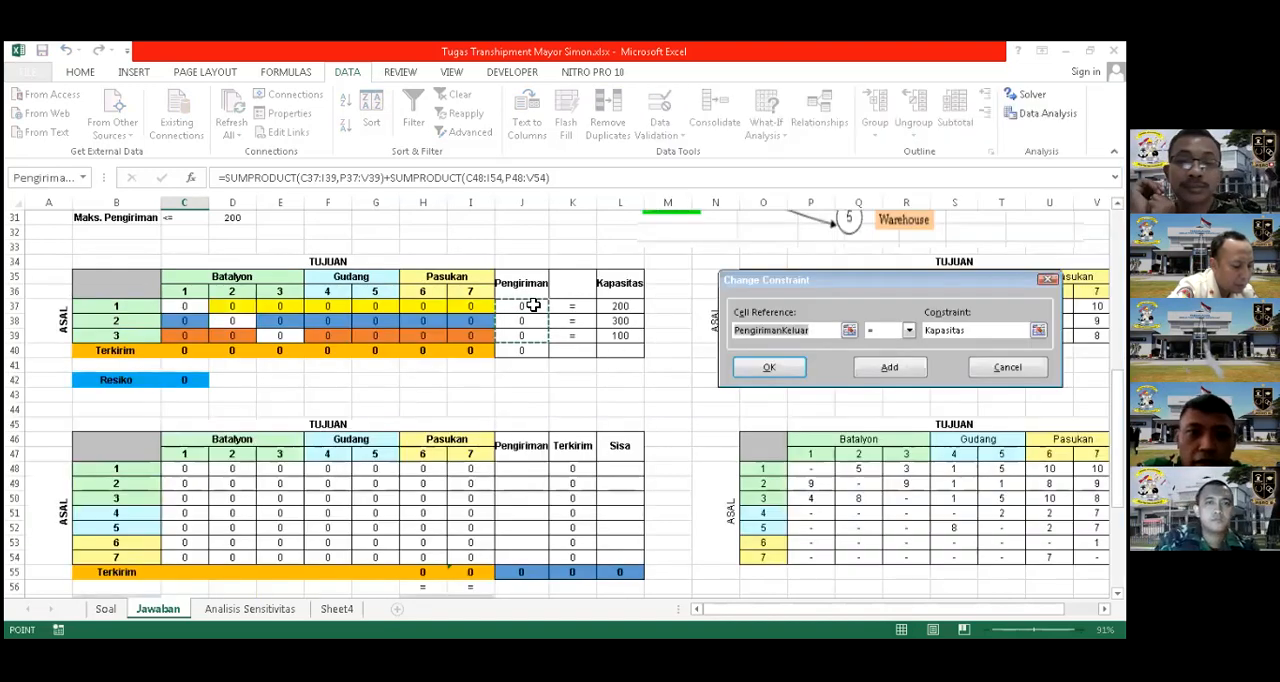
drag(533, 306, 531, 340)
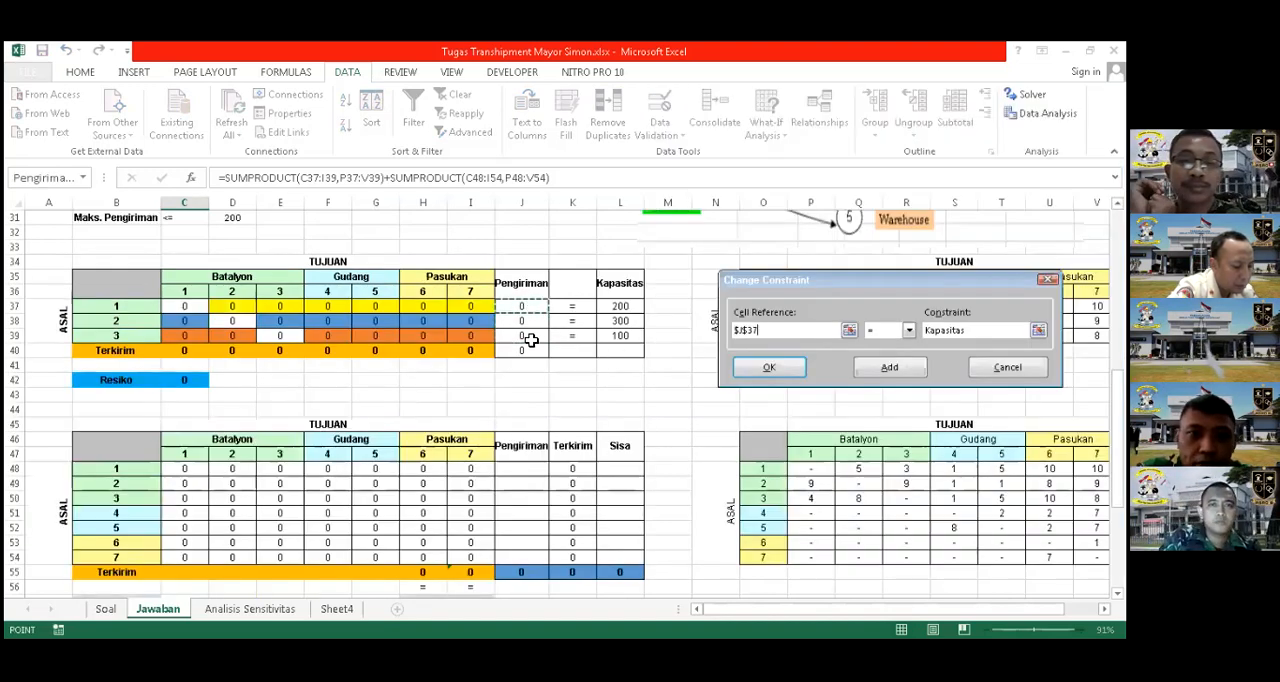
click(635, 309)
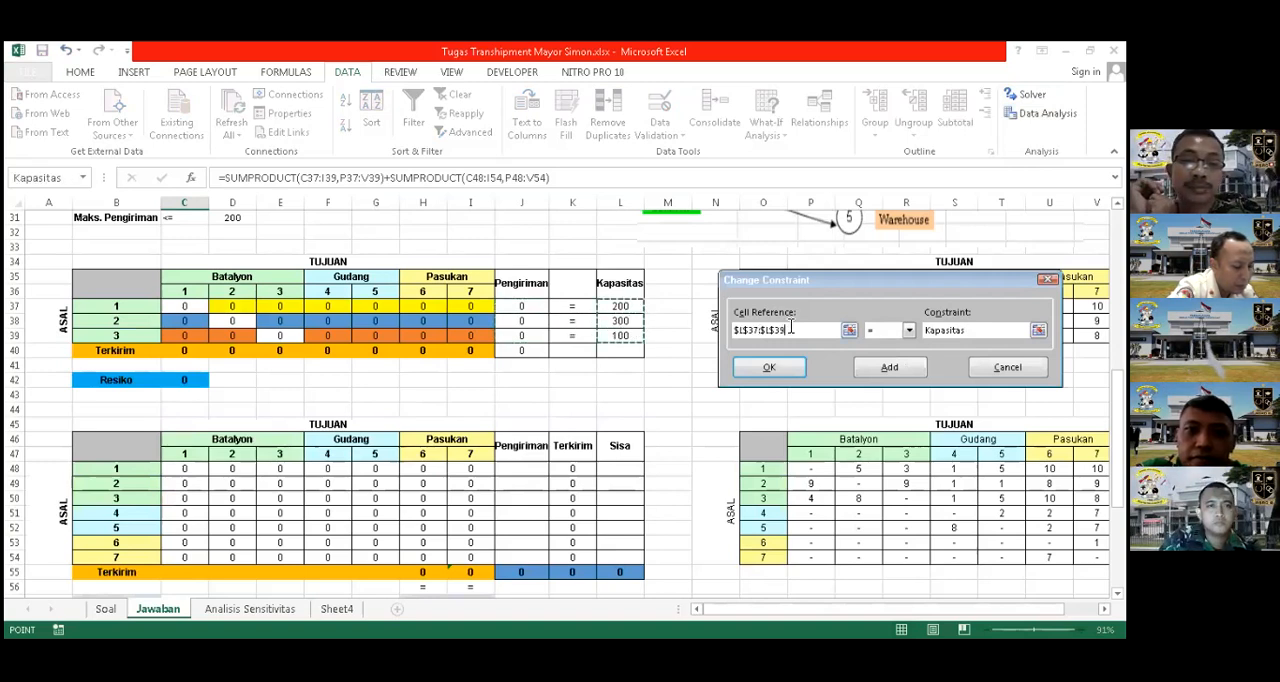
key(BackSpace)
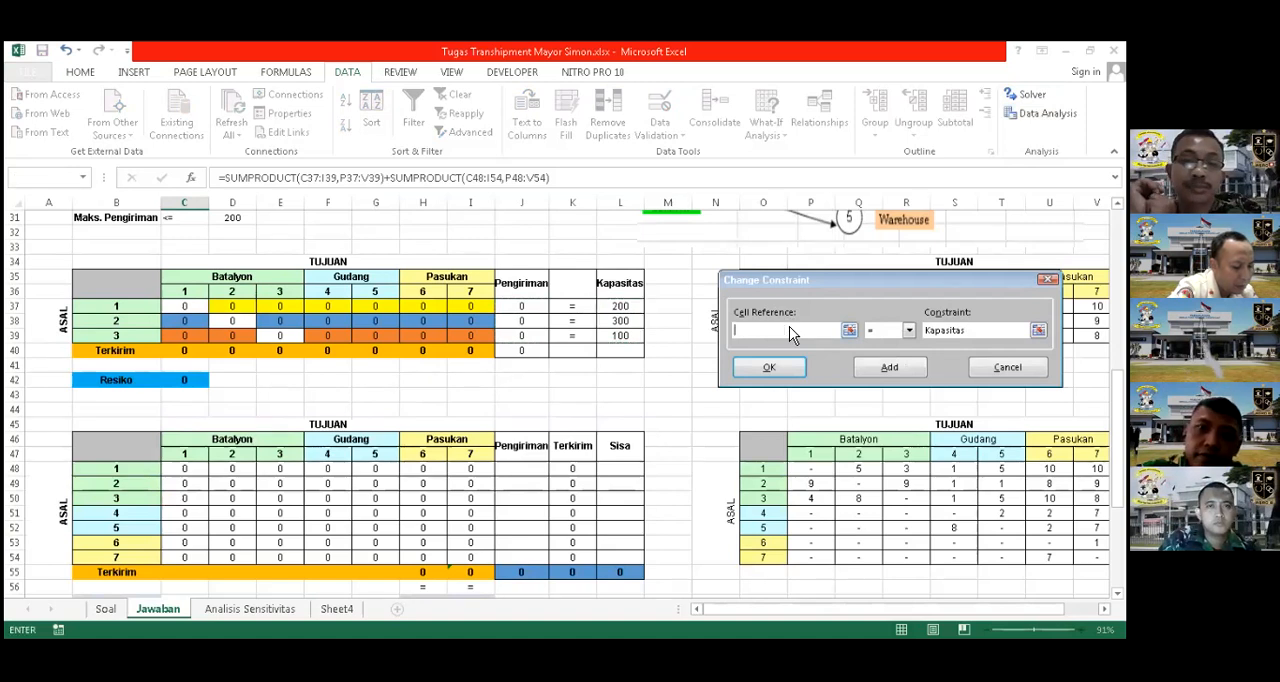
click(536, 308)
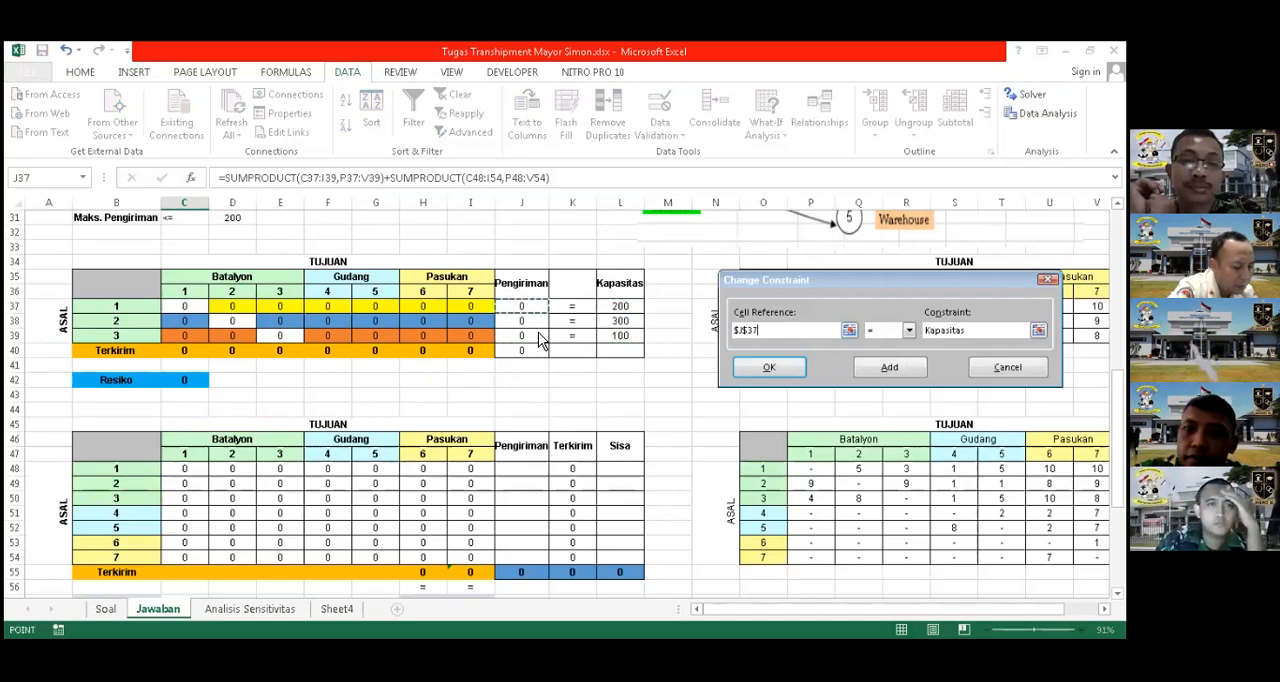
click(775, 366)
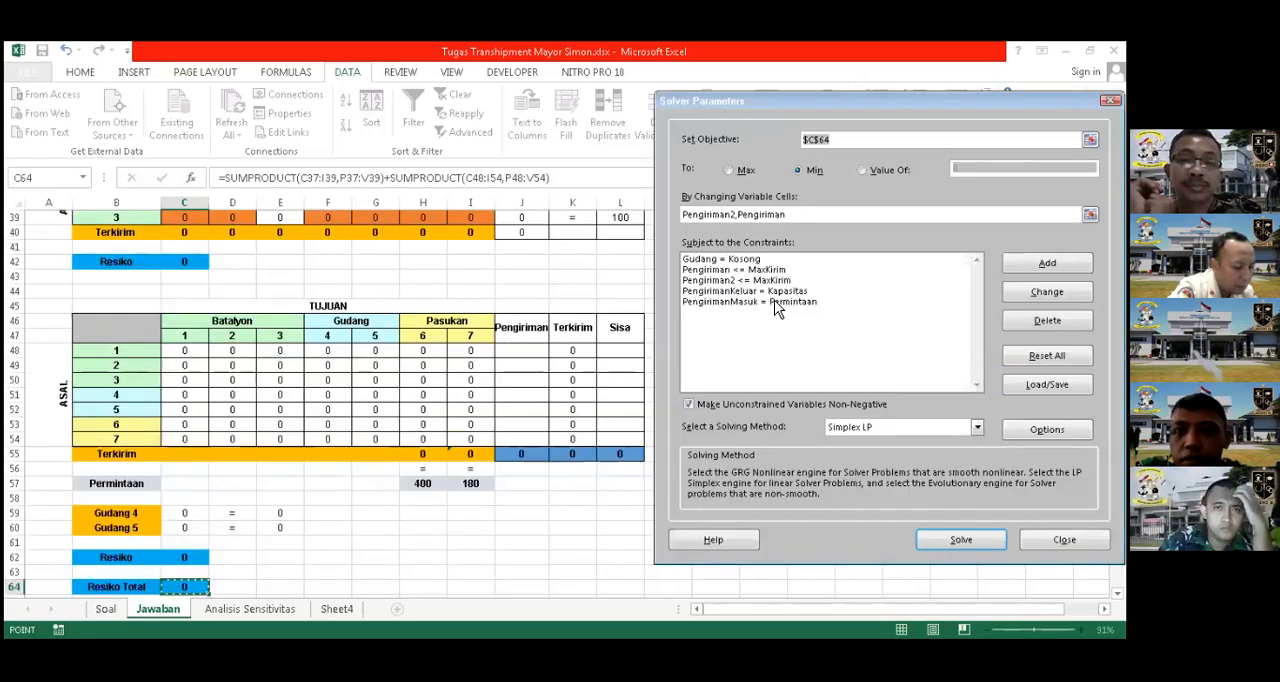
Inspect which cells the Solver constraint PengirimanMasuk = Permintaan refers to
click(748, 304)
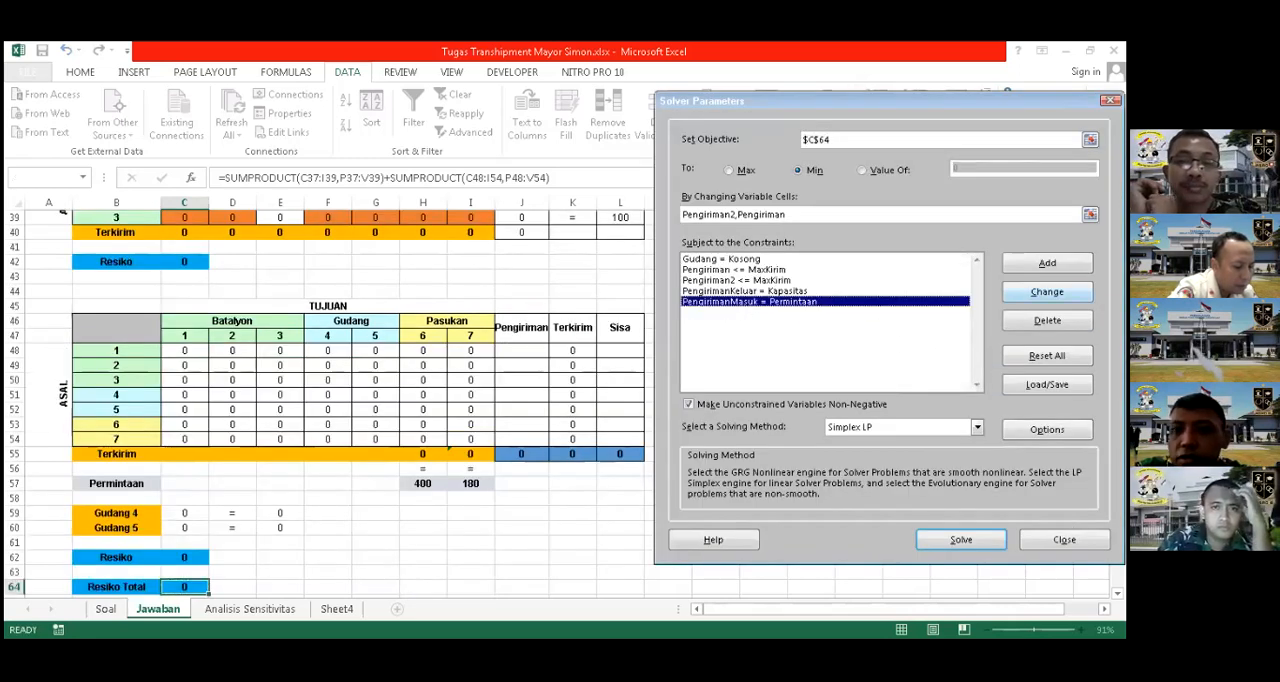
click(1047, 291)
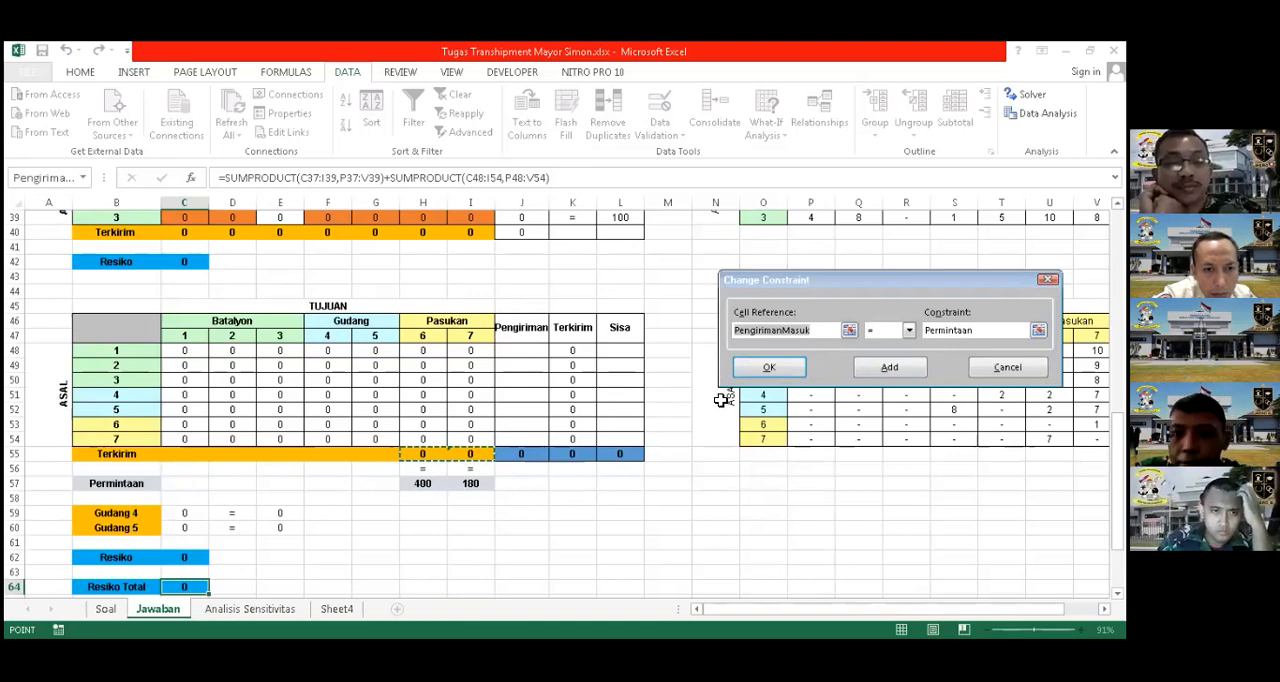
click(778, 375)
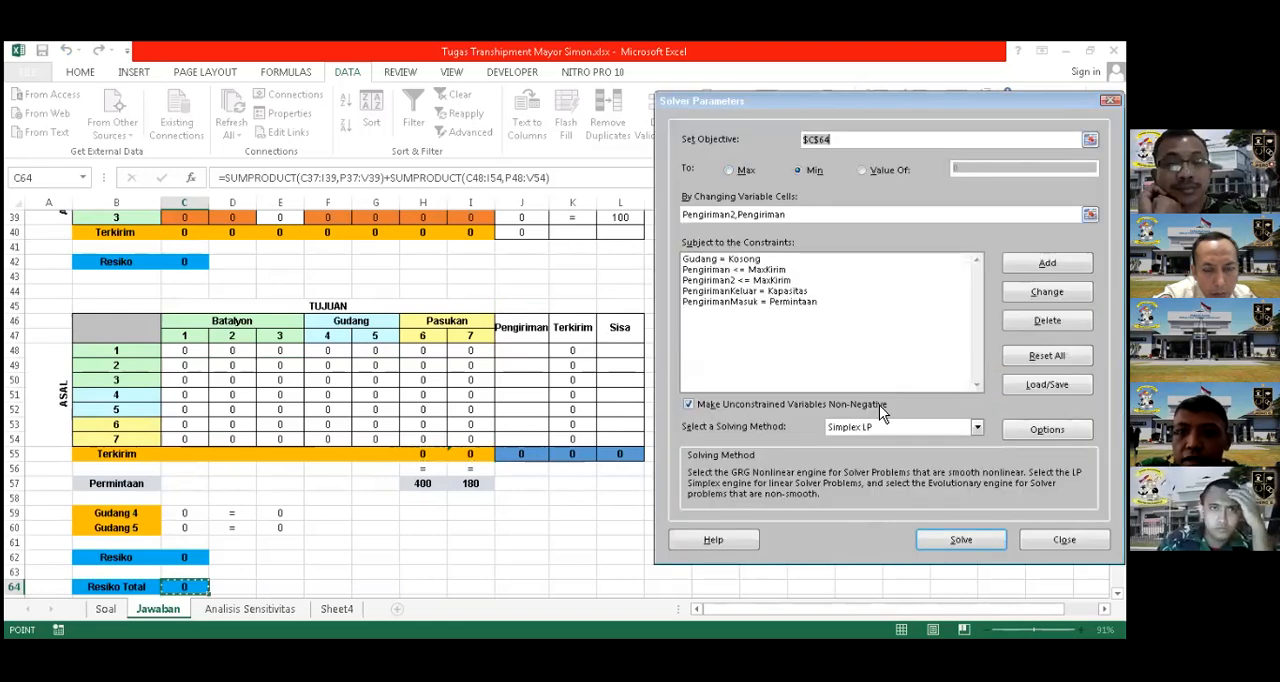
Solve the model to minimise Resiko Total with Simplex LP, keep the solution, and review the shipments in both tables
click(961, 539)
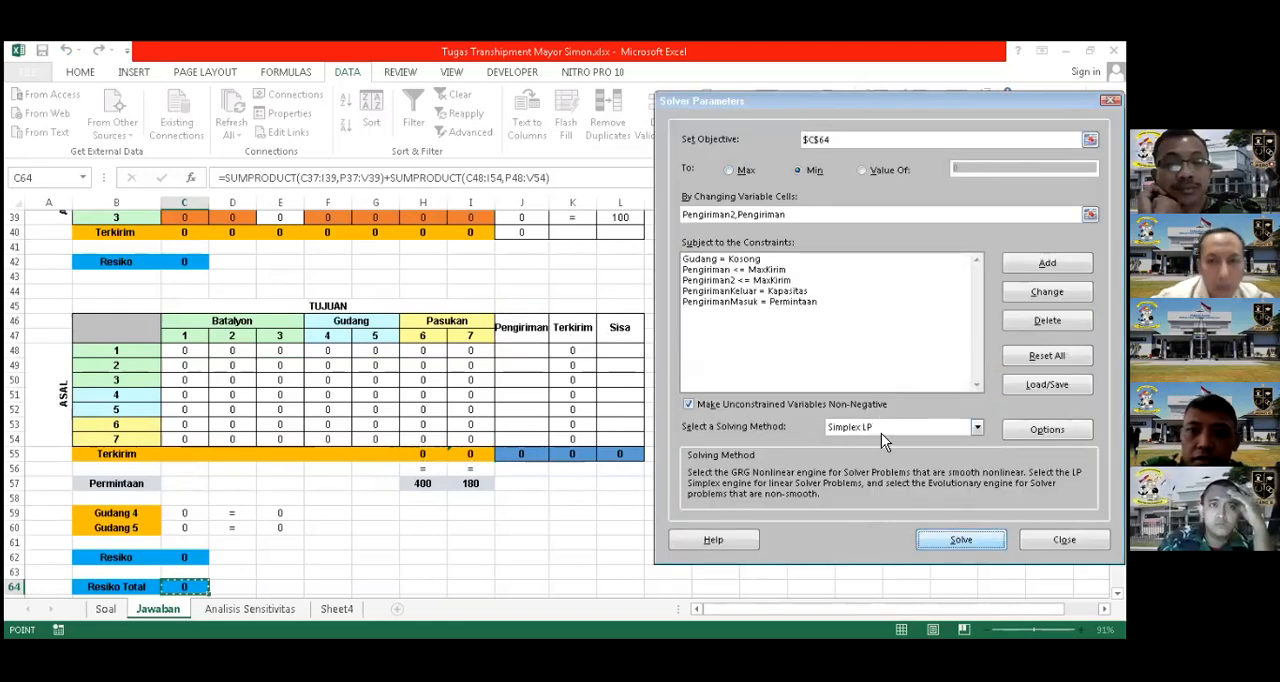
click(441, 366)
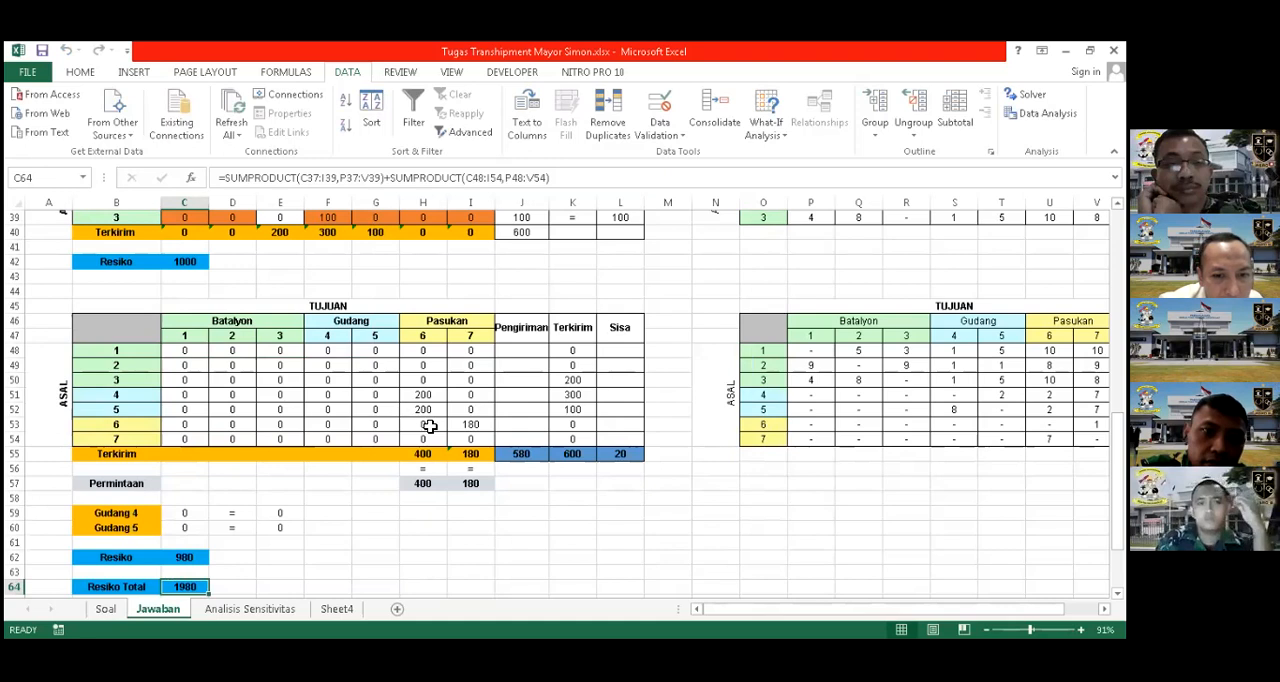
scroll(437, 428, up, 1)
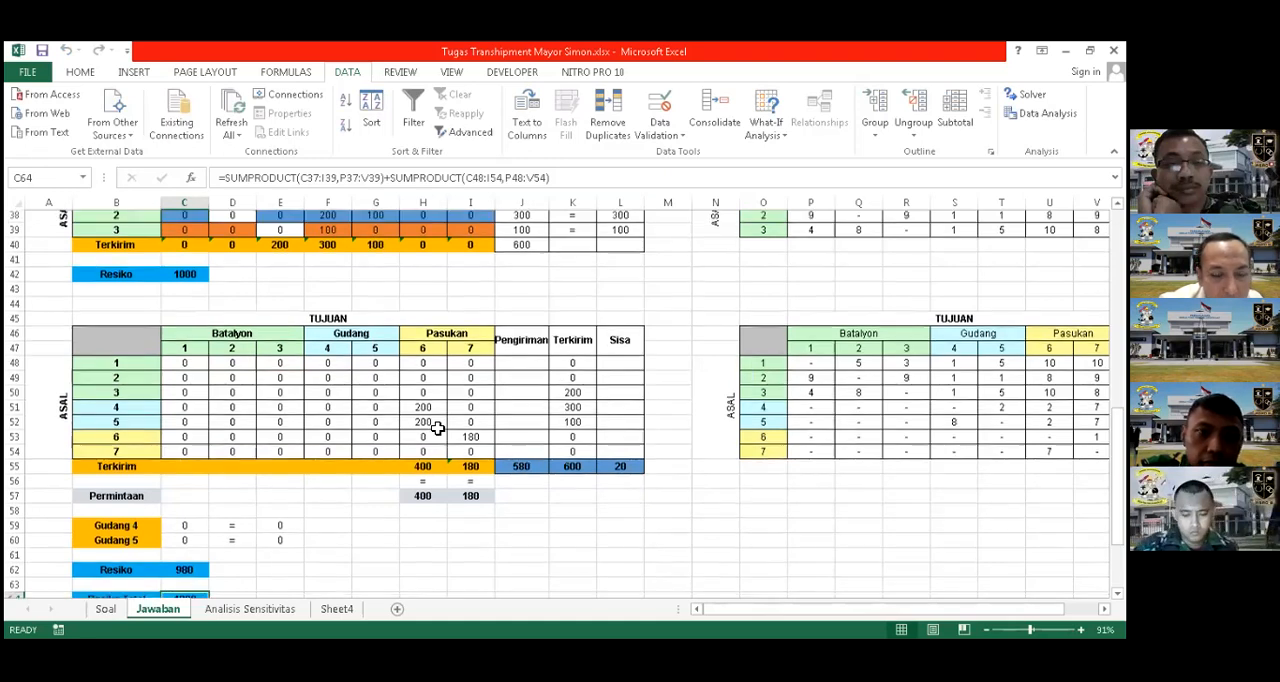
scroll(437, 428, up, 3)
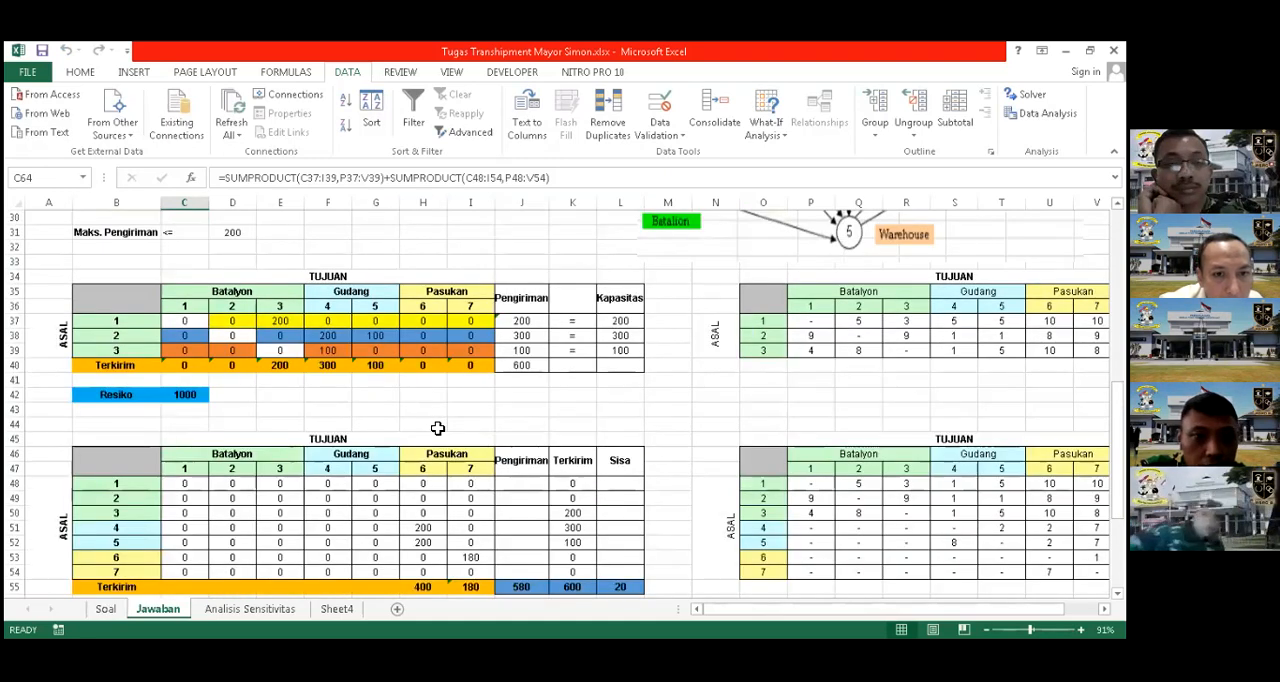
scroll(437, 428, down, 3)
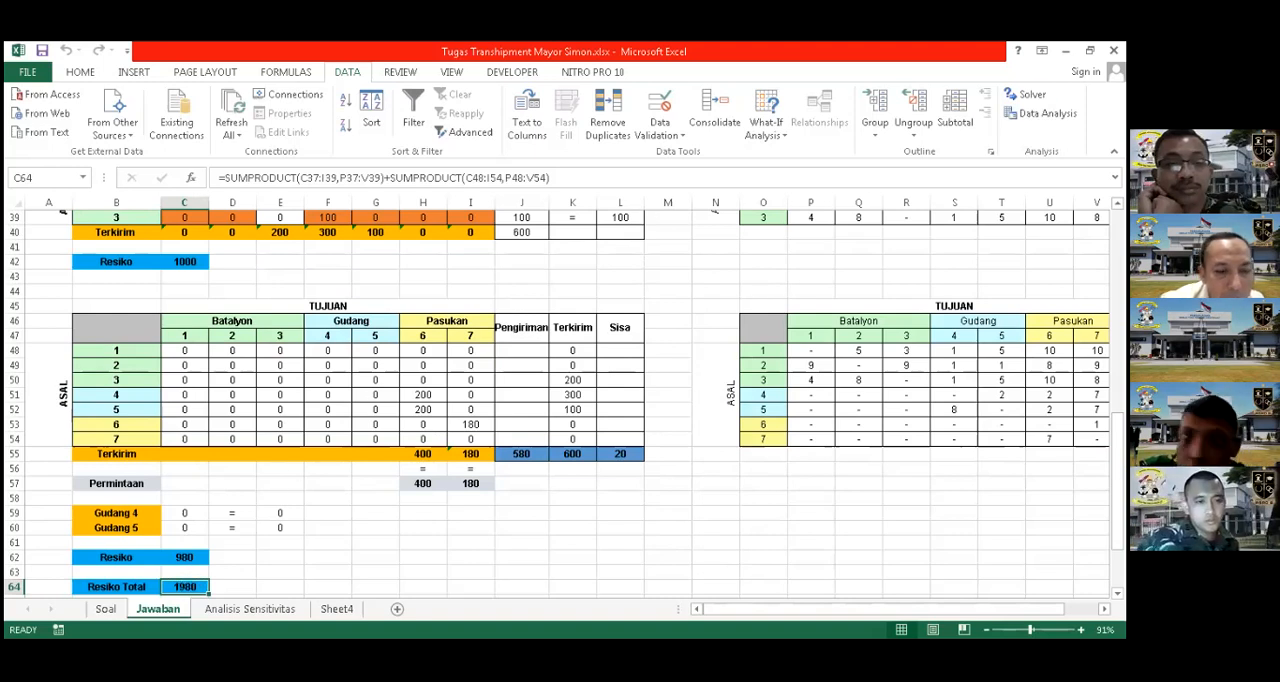
Reset all Solver options and cell selections, and set the objective to the Resiko Total cell C64
click(1030, 94)
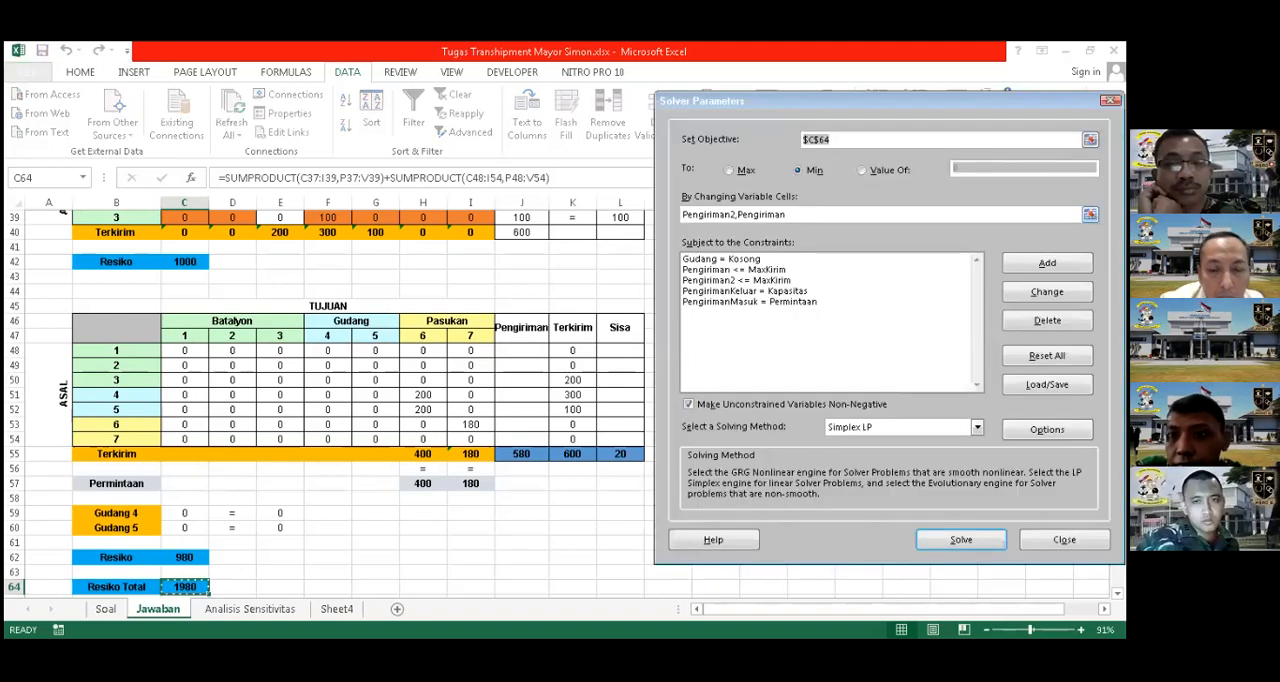
click(1047, 355)
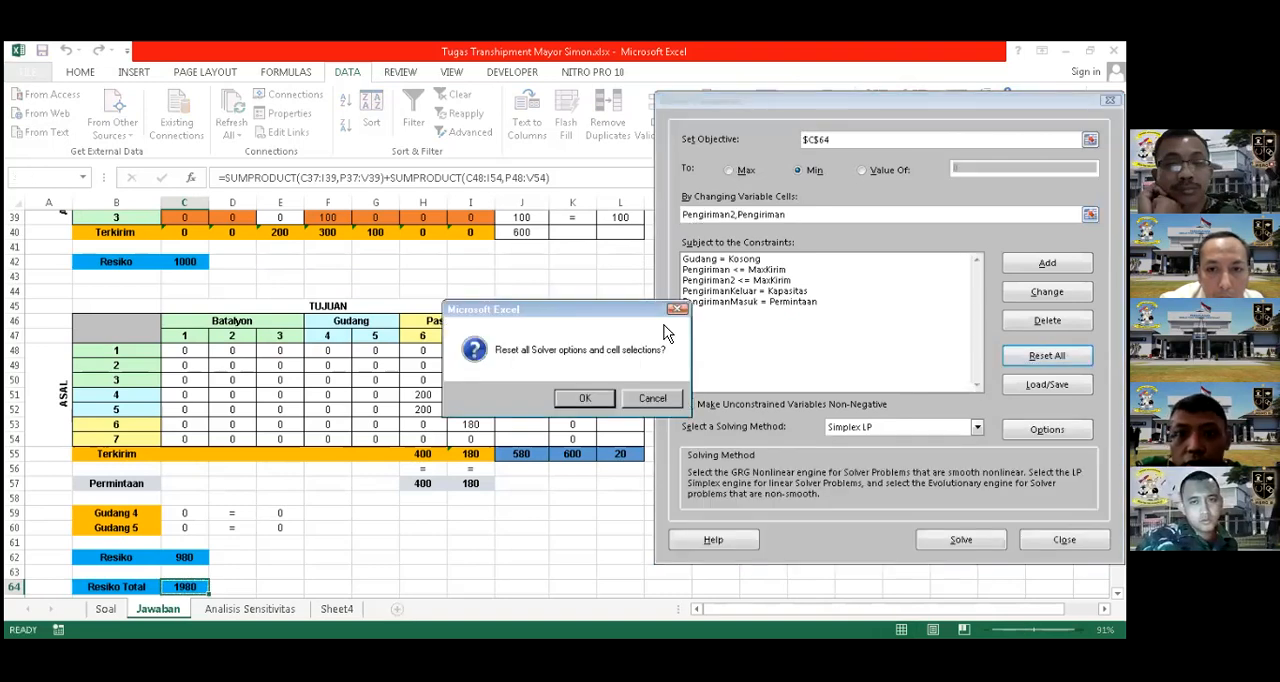
click(588, 398)
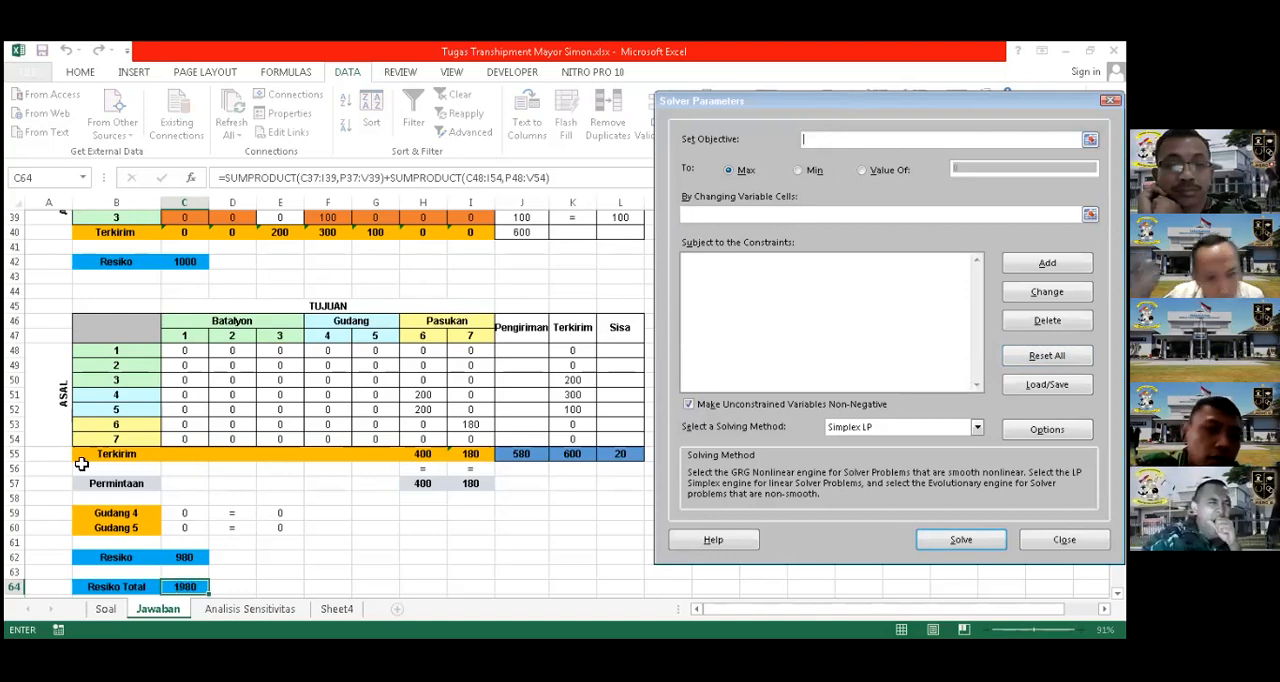
click(182, 590)
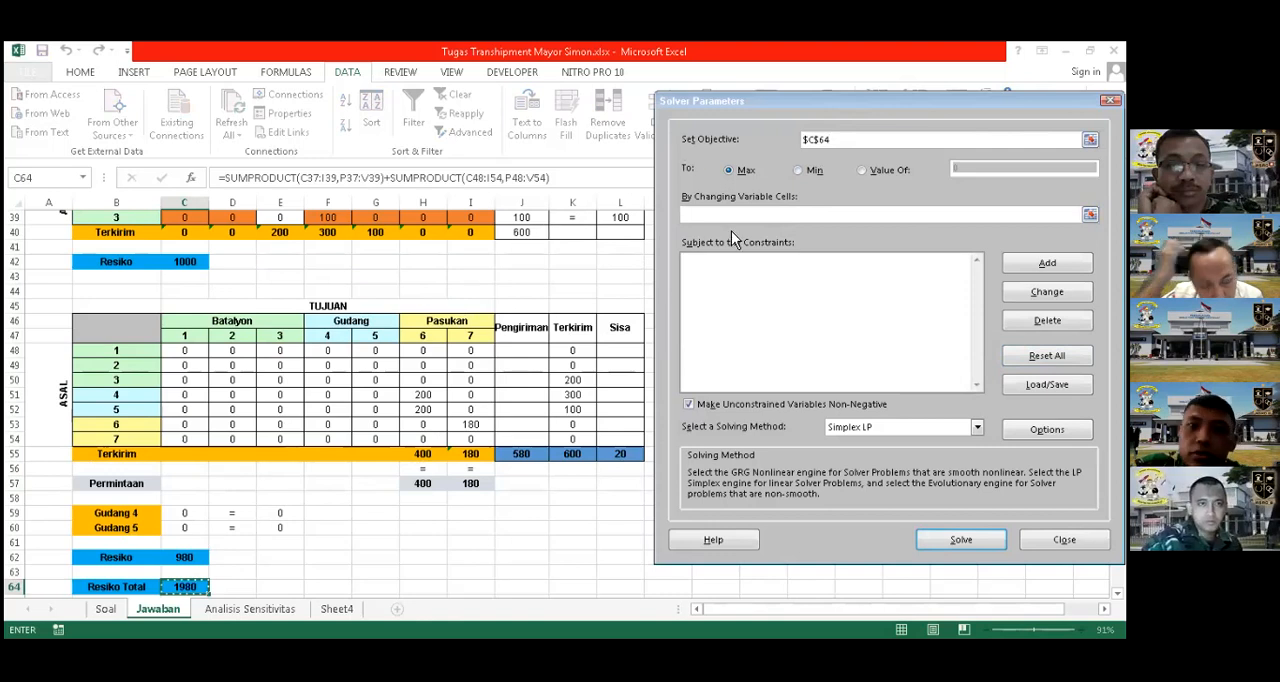
Set the Solver objective to be minimised and close the Solver parameters
click(799, 170)
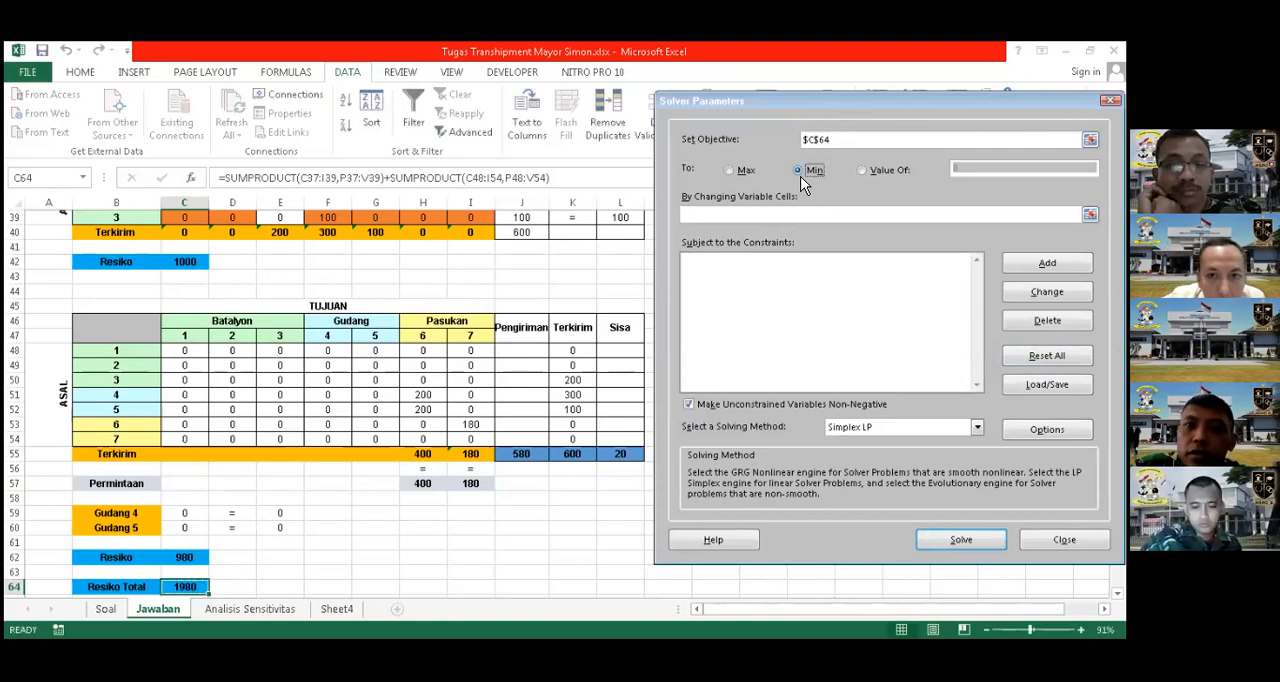
click(736, 213)
scroll(522, 308, up, 2)
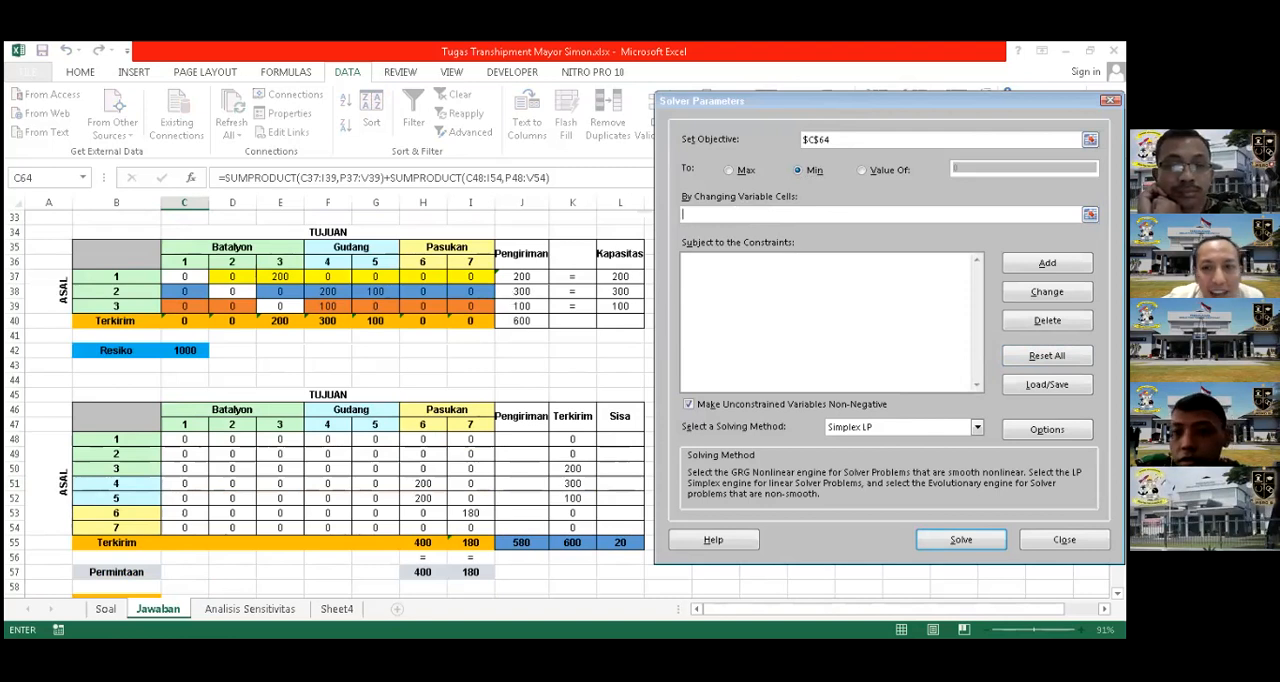
click(1064, 540)
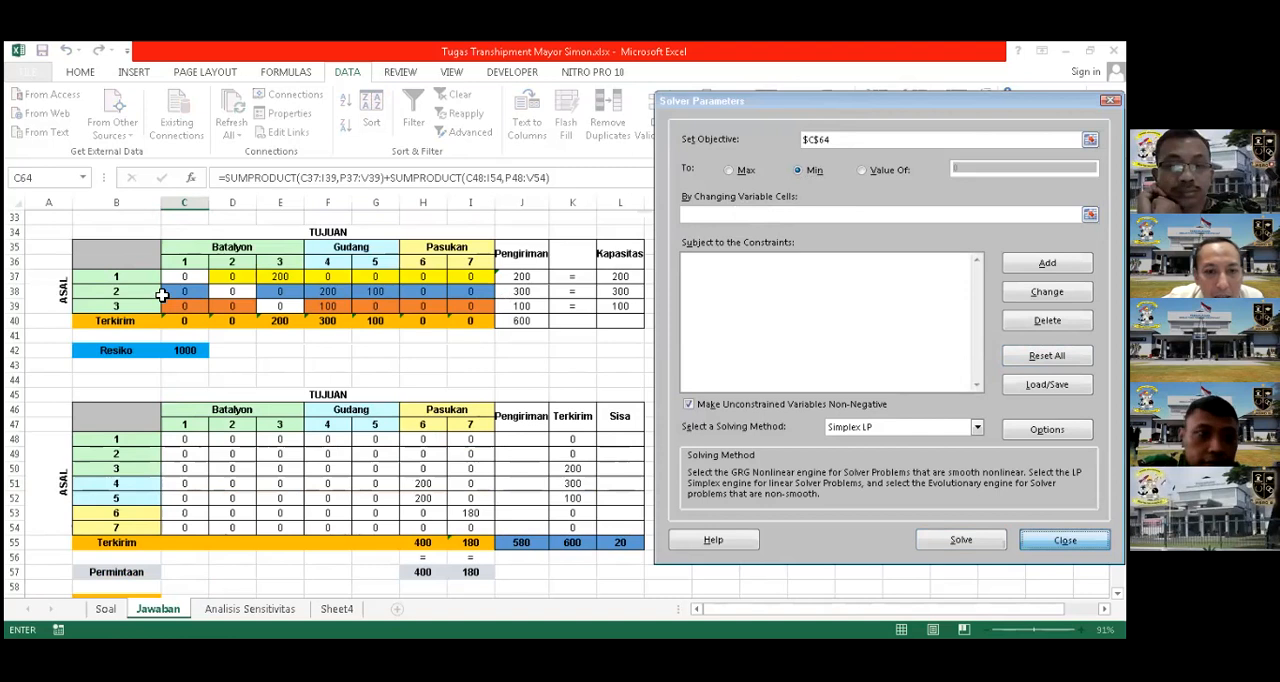
Clear the shipment values in both tables, C37:I39 and C48:I54
drag(184, 276, 458, 307)
key(Delete)
drag(184, 439, 455, 520)
key(Delete)
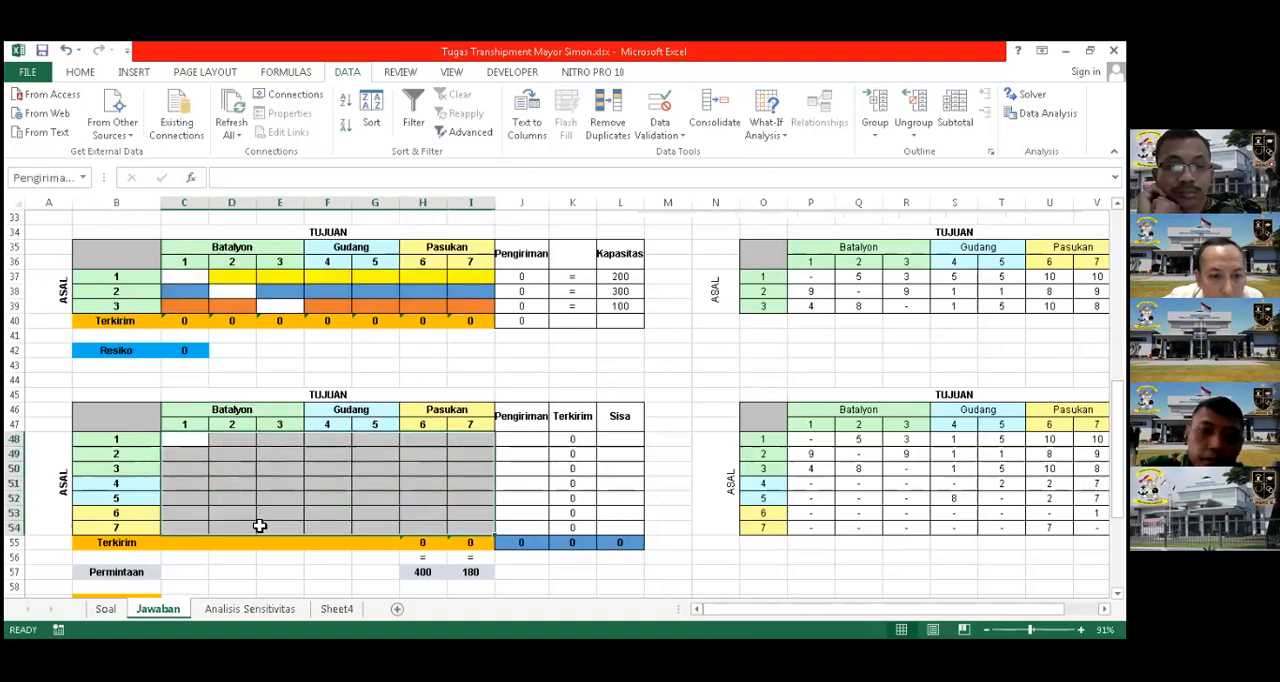
Reopen Solver and set the objective to minimise the Resiko Total cell C64
scroll(194, 546, down, 3)
click(184, 542)
click(1032, 94)
click(434, 512)
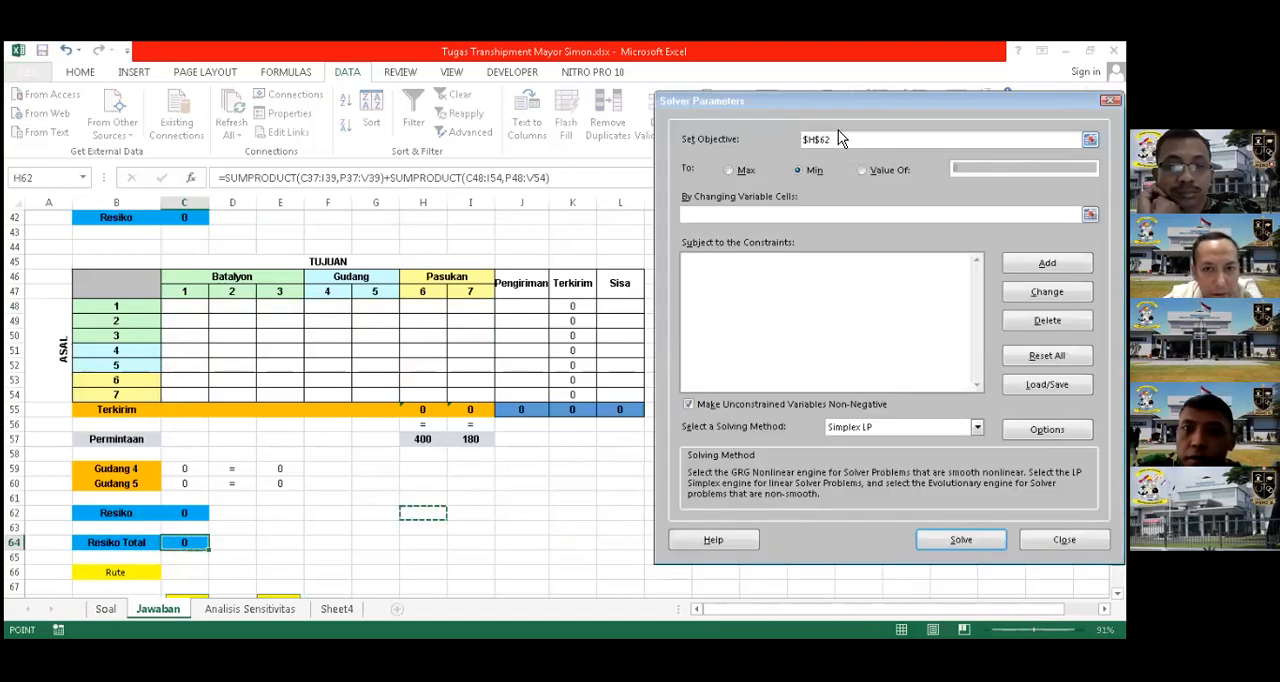
key(BackSpace)
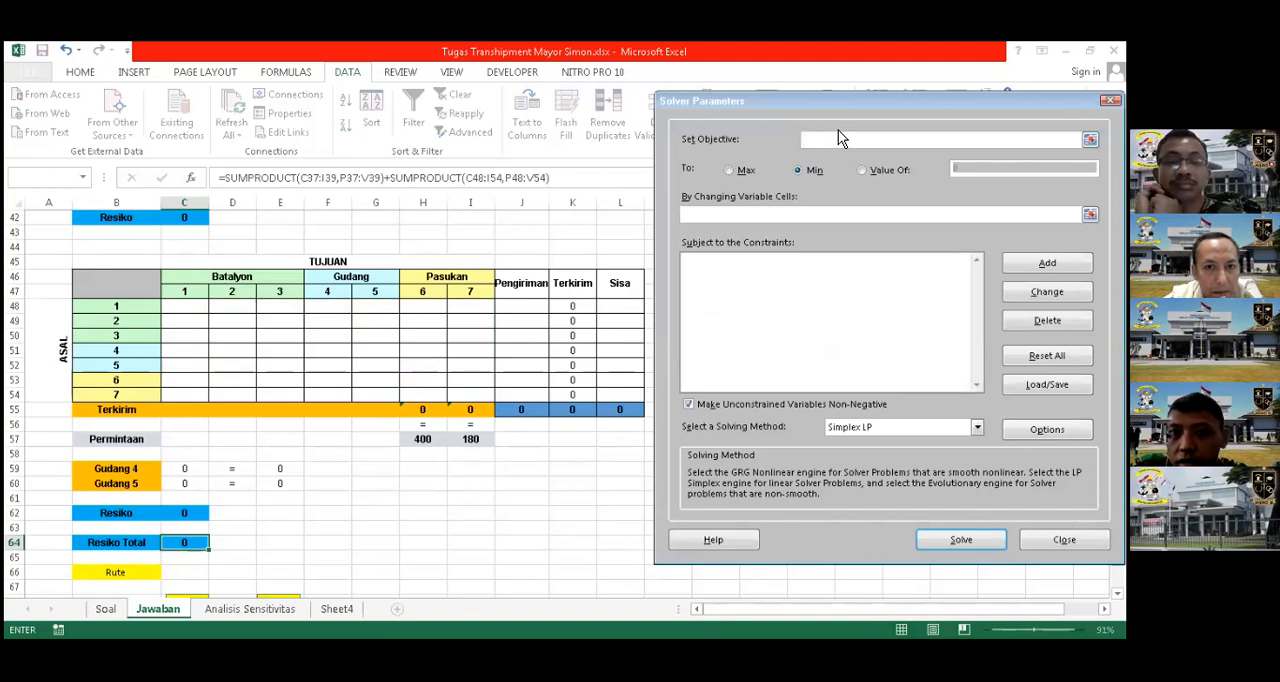
click(190, 542)
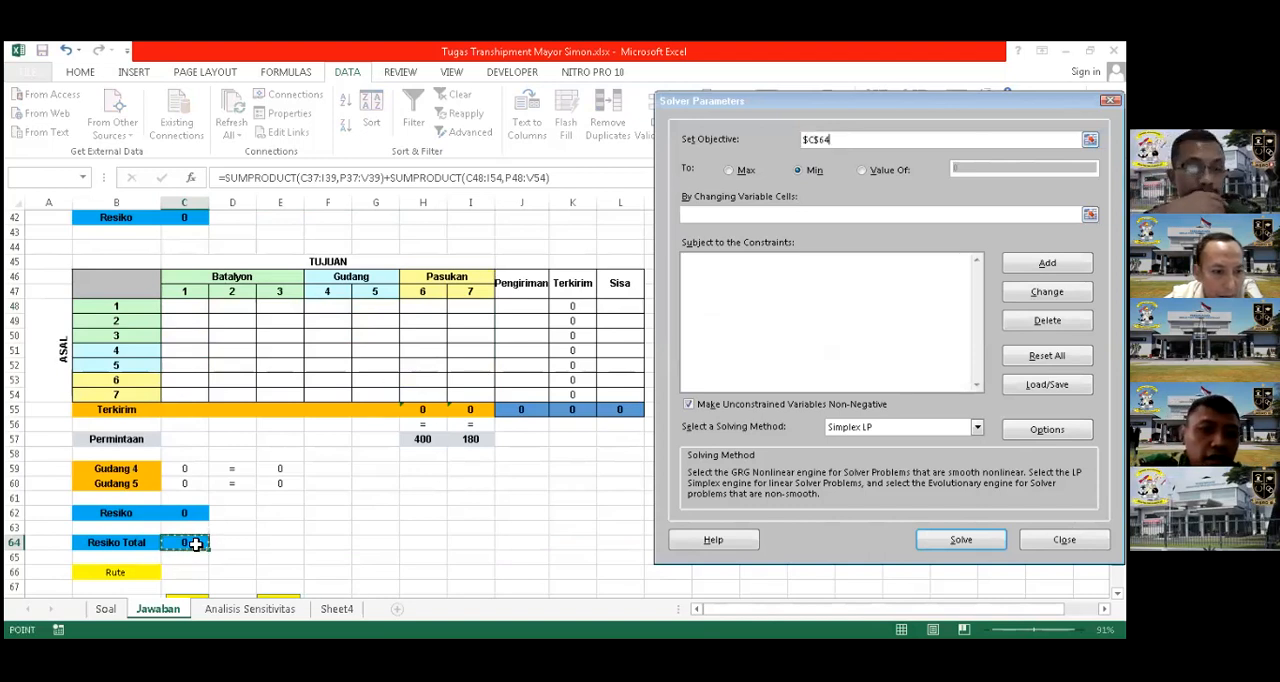
click(730, 171)
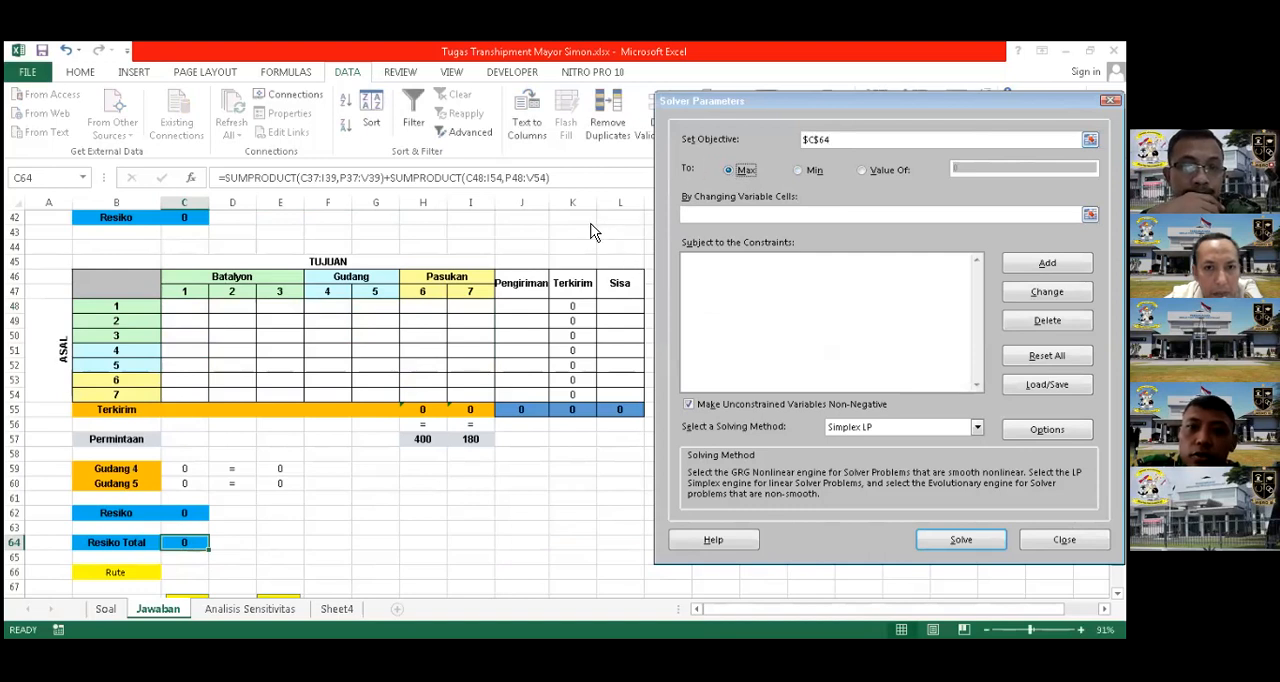
click(797, 171)
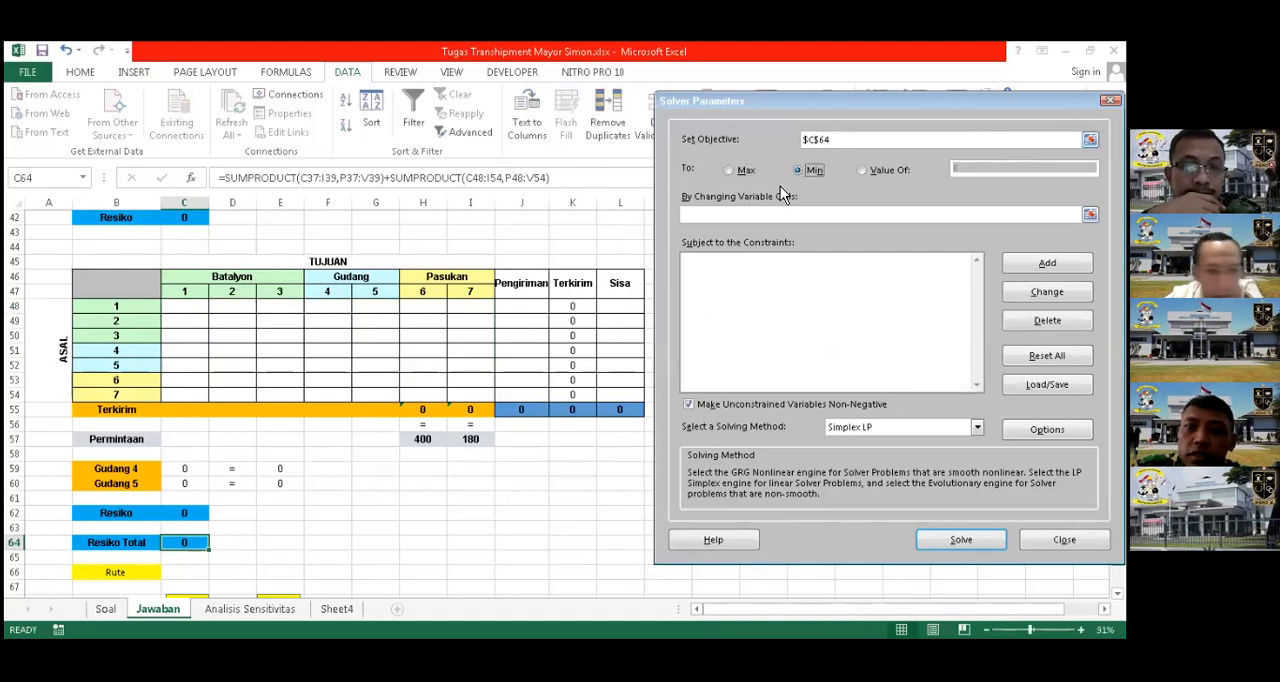
Set the Solver changing variable cells to the two shipment ranges C37:I39 and C48:I54
click(738, 215)
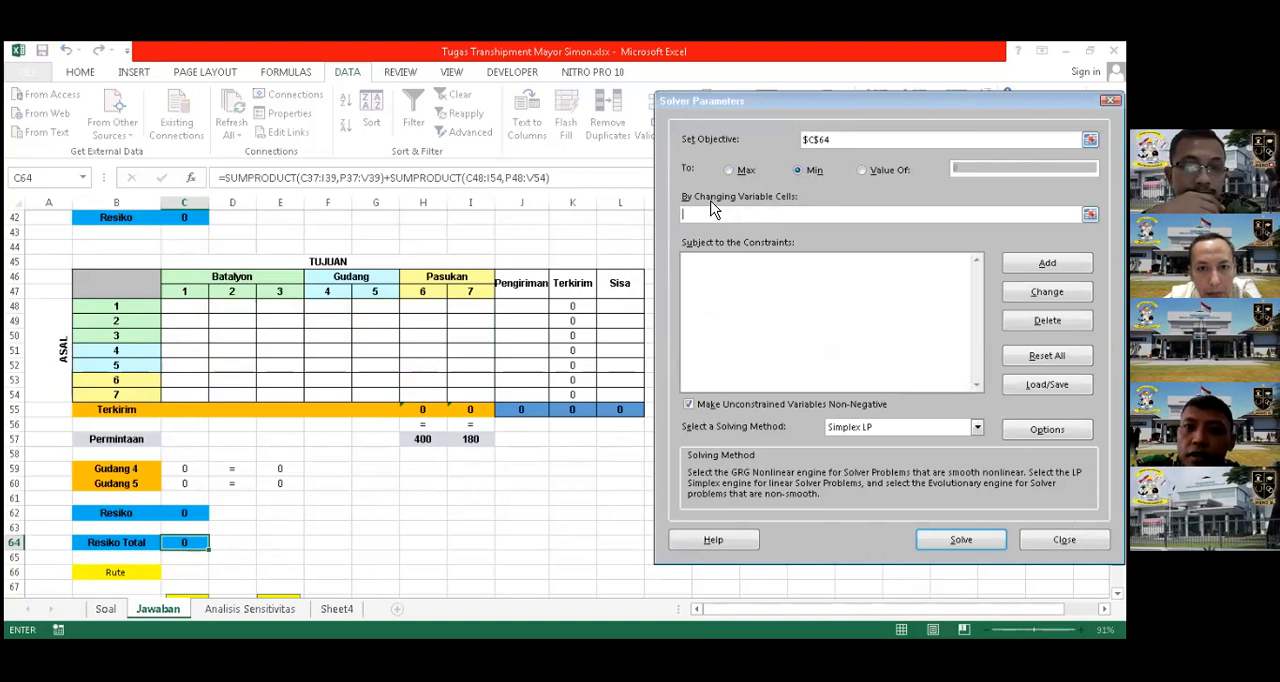
scroll(398, 412, up, 4)
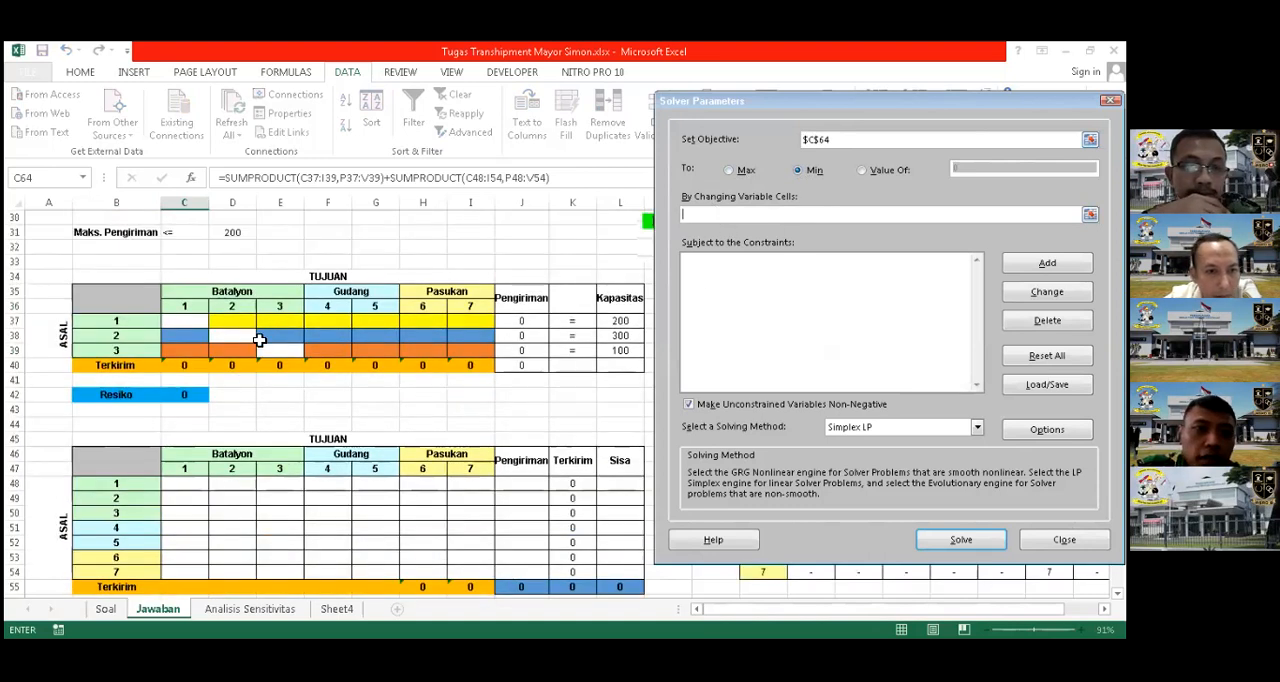
click(192, 324)
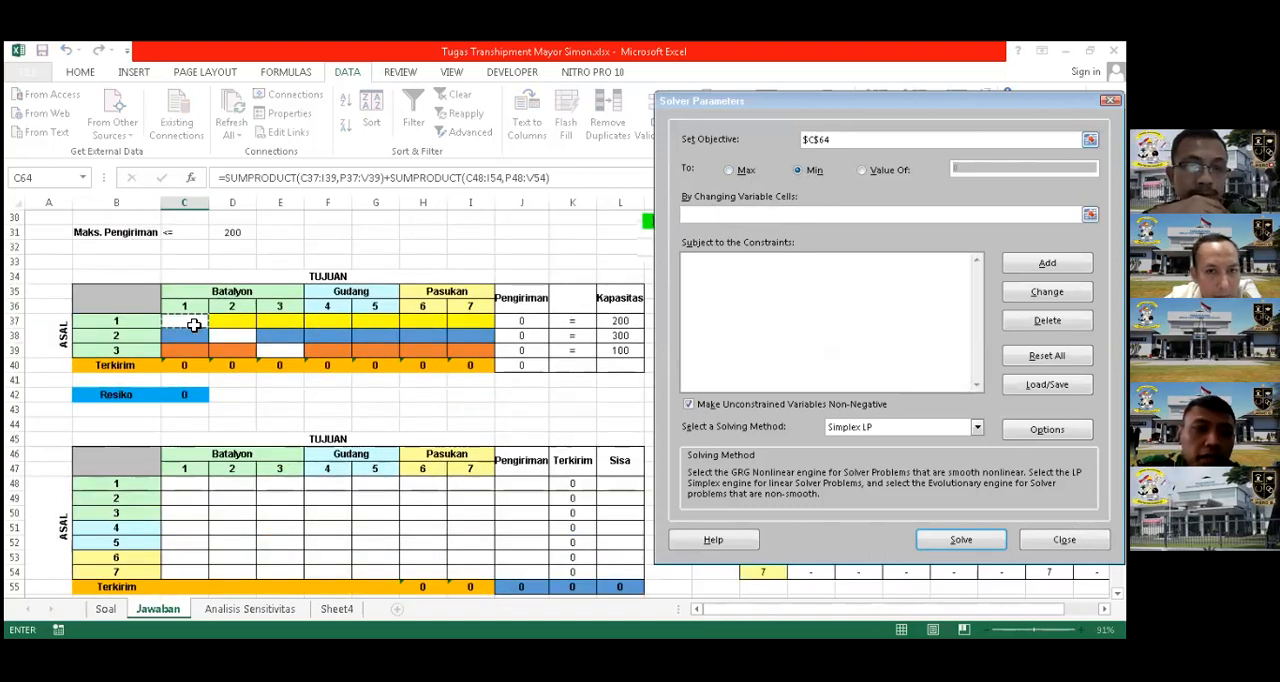
shift+click(471, 347)
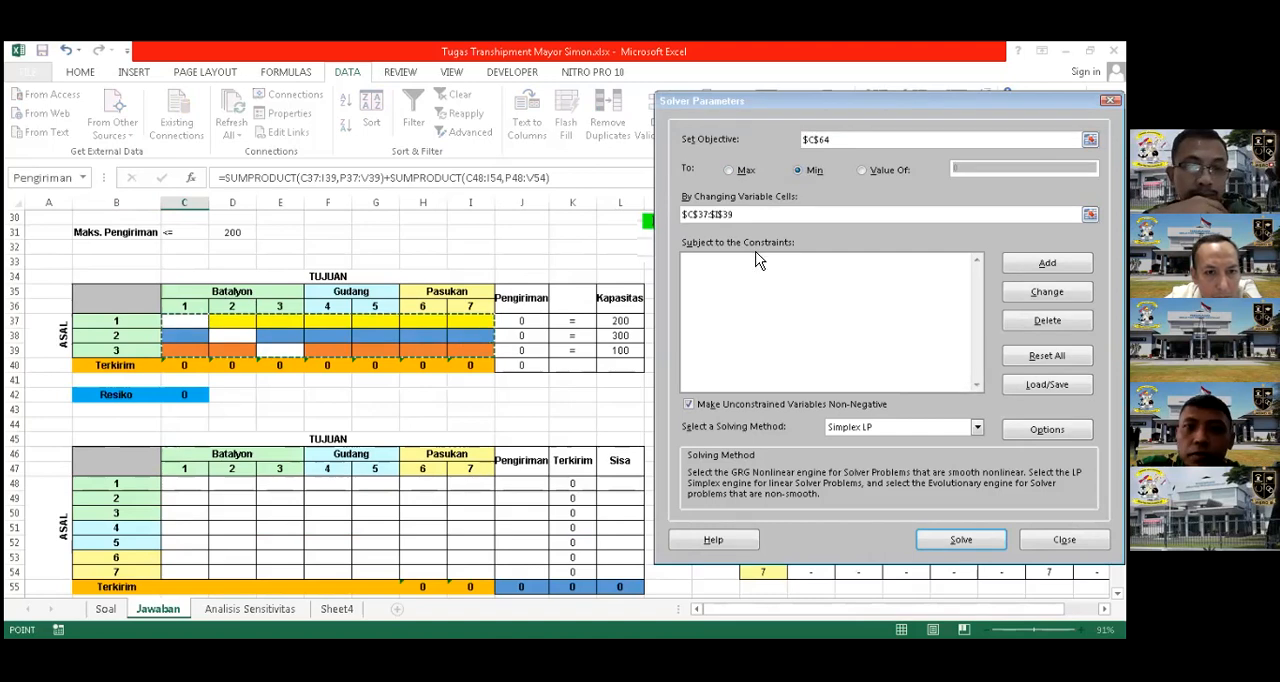
text(,)
scroll(390, 471, down, 1)
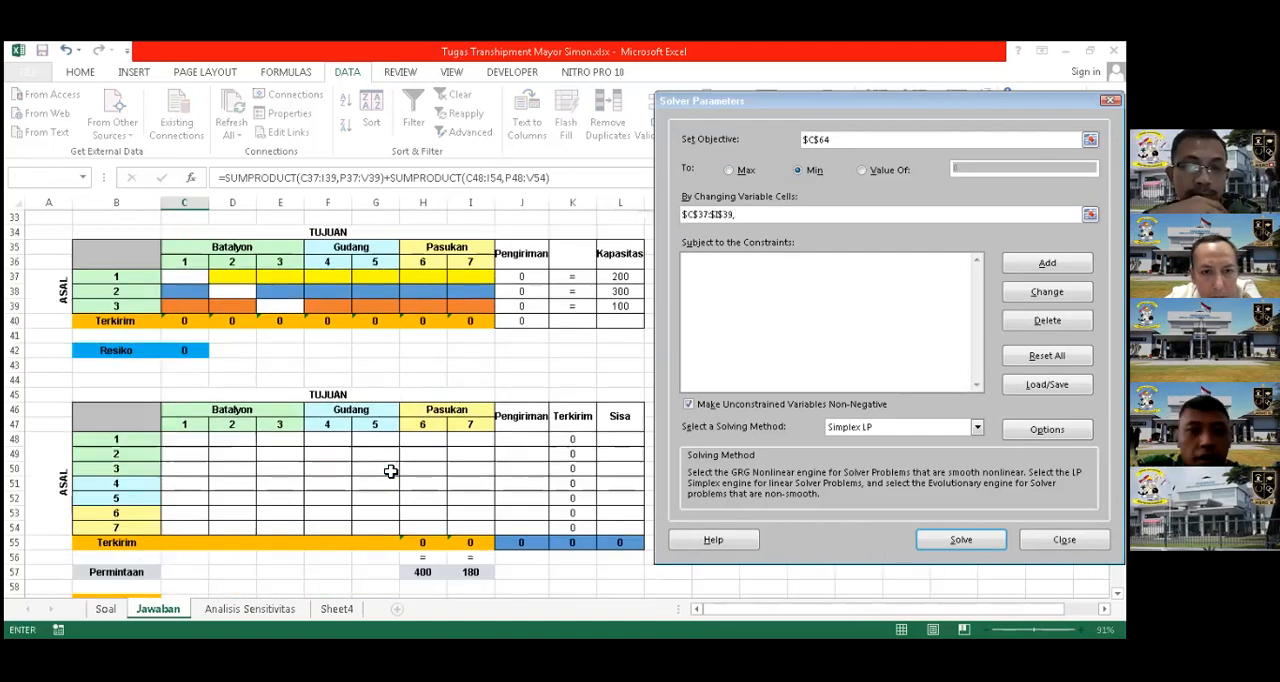
click(191, 439)
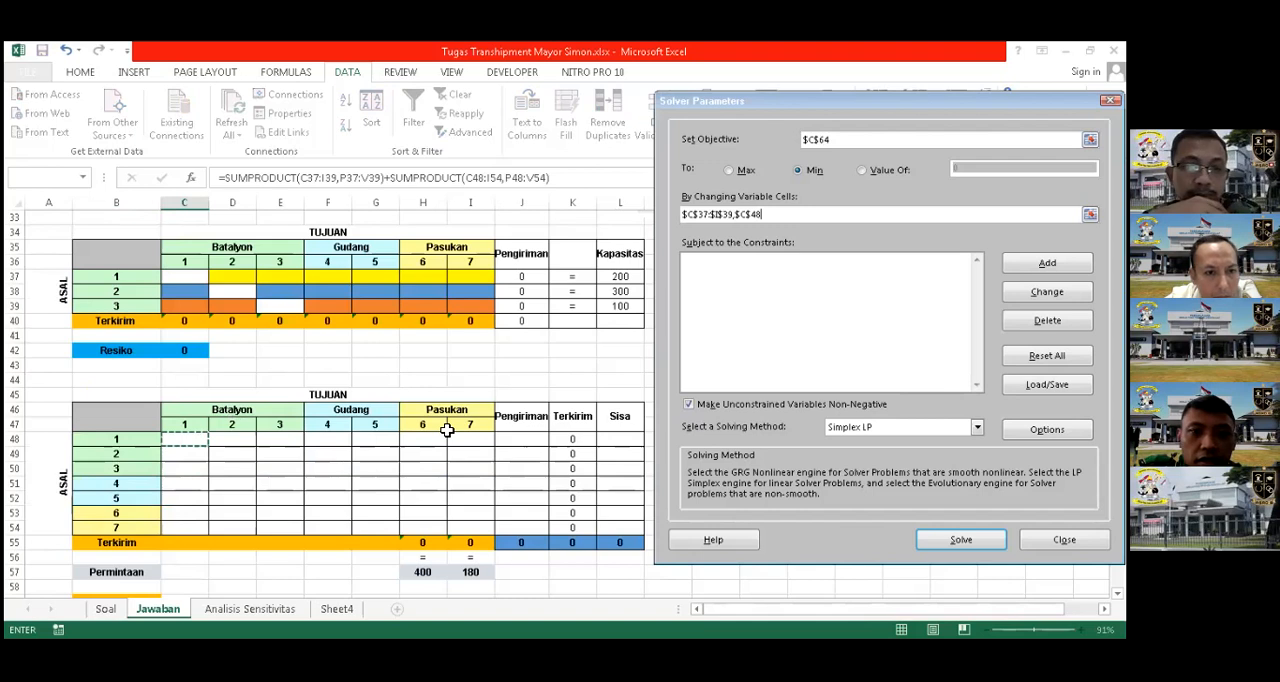
shift+click(479, 524)
Add a Solver constraint requiring the outgoing Pengiriman totals J37:J39 to equal the Kapasitas values L37:L39
click(939, 290)
click(1047, 263)
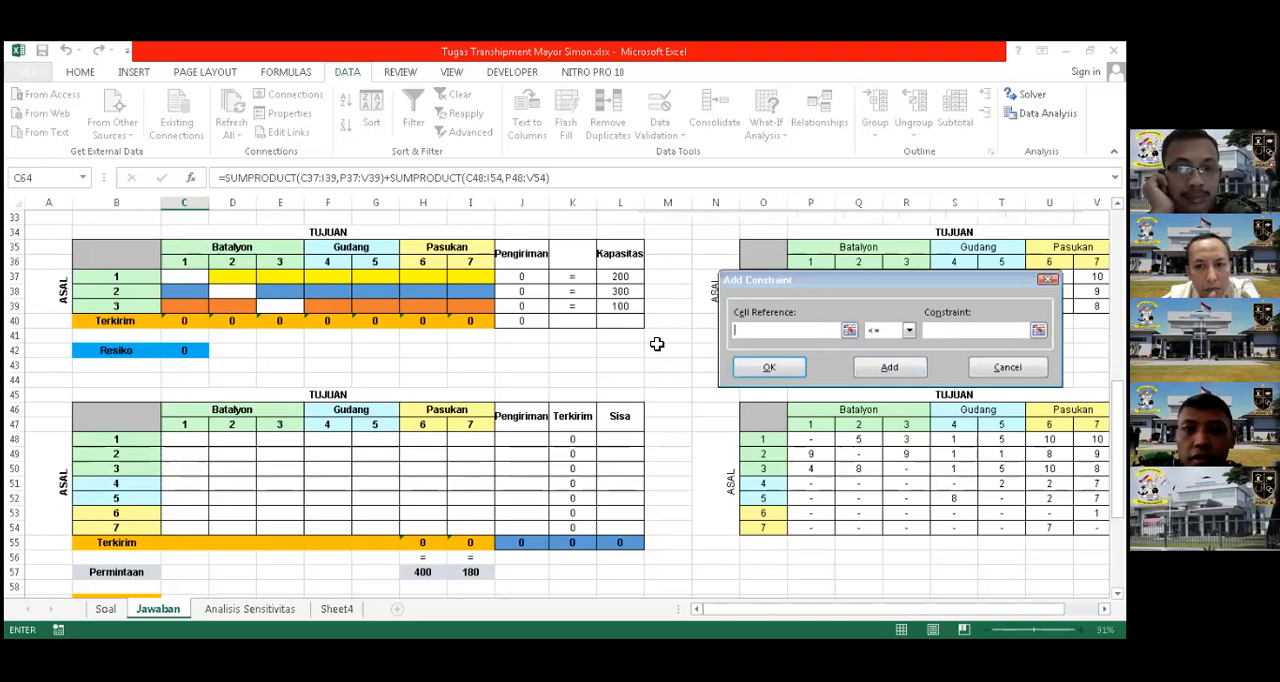
scroll(657, 344, up, 4)
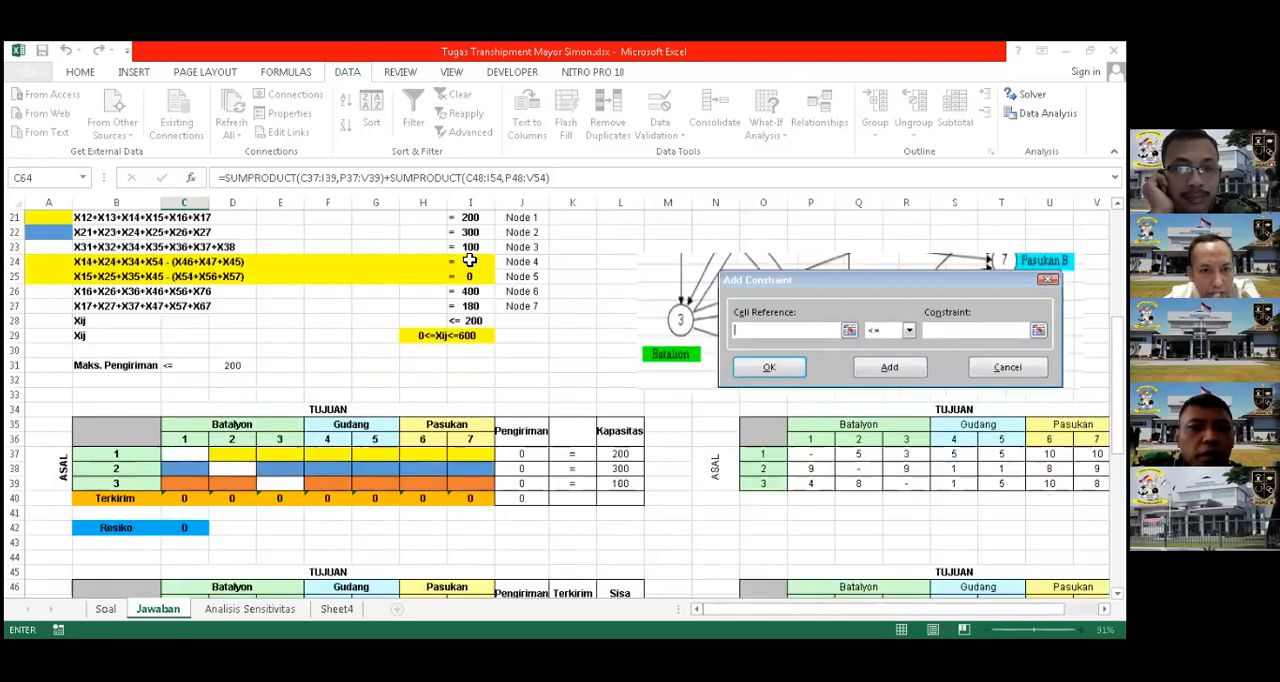
scroll(128, 272, up, 1)
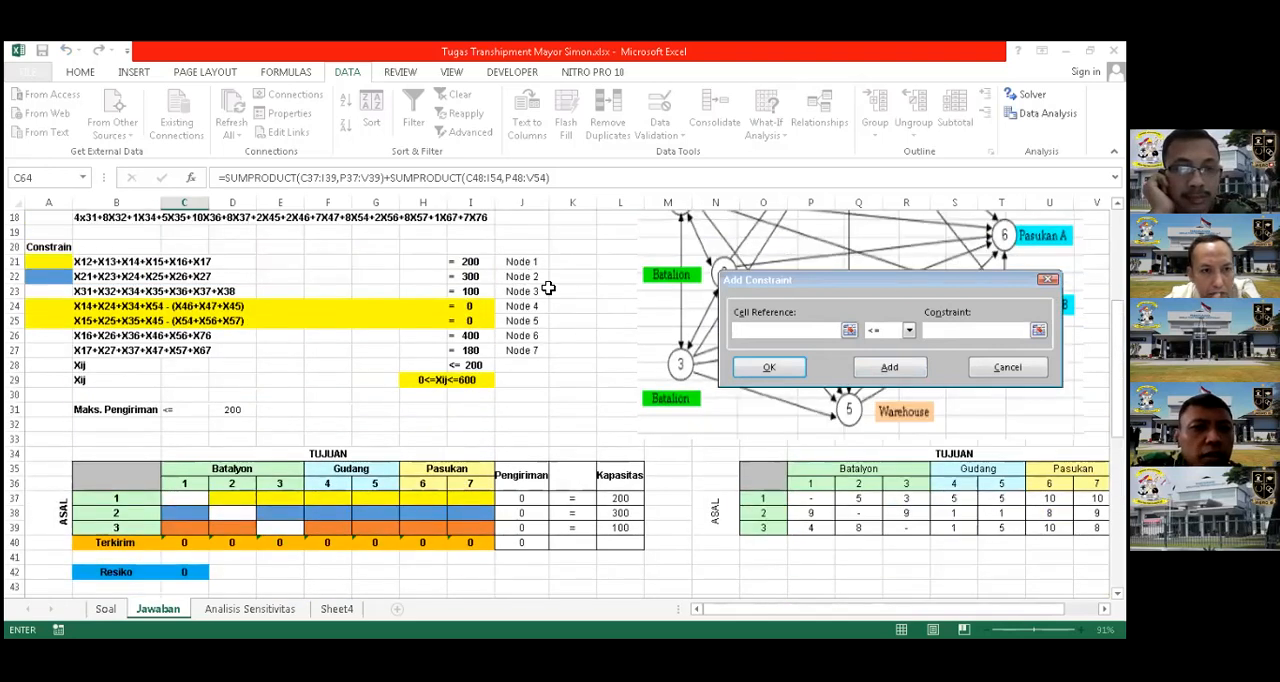
scroll(526, 414, down, 1)
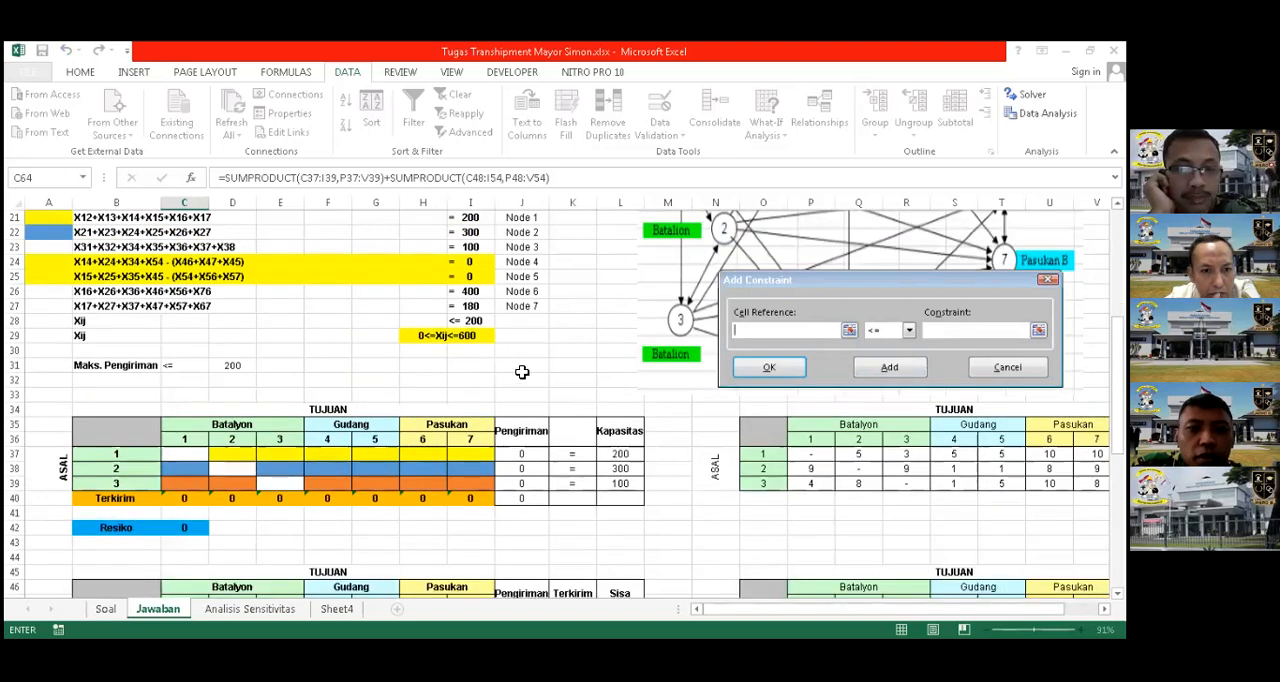
scroll(530, 460, up, 1)
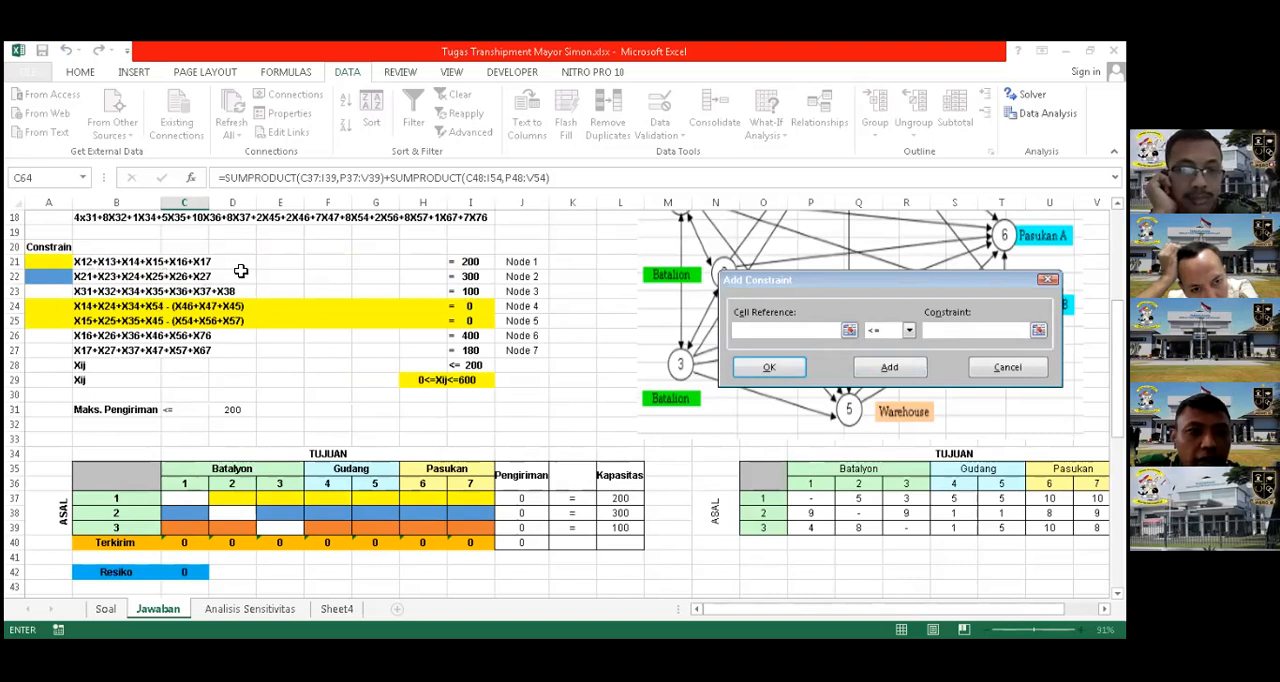
click(533, 498)
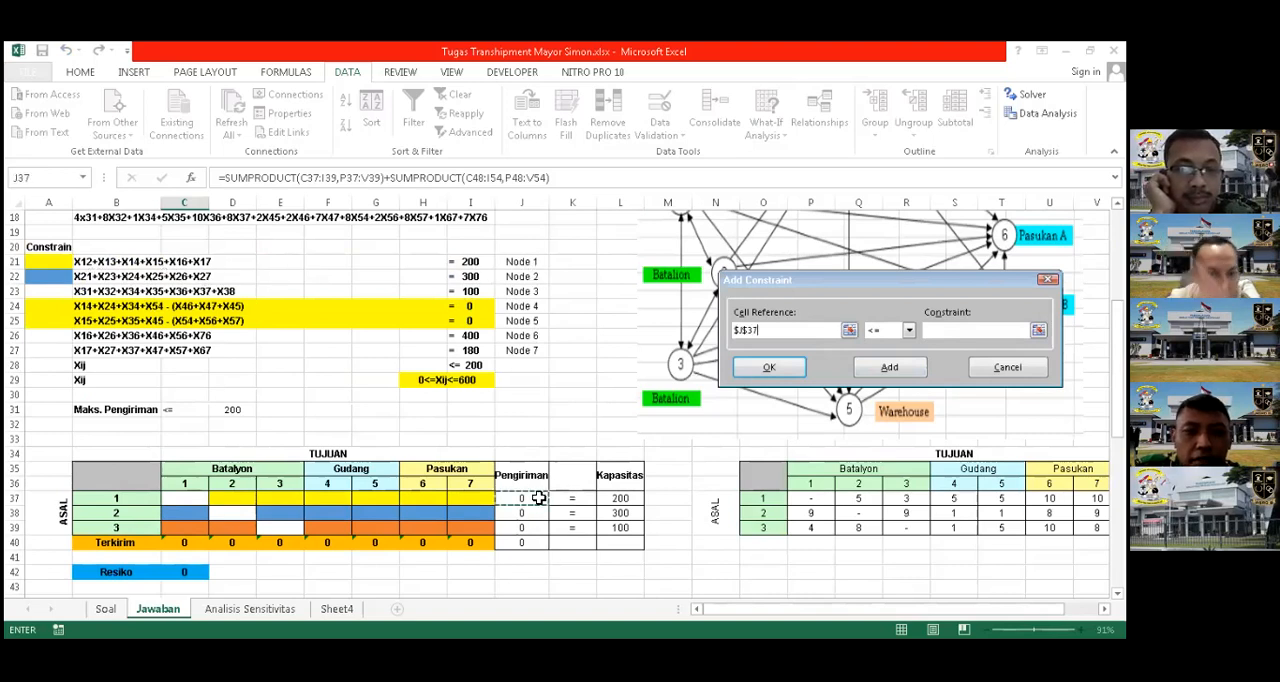
key(shift+Down)
key(shift+Down)
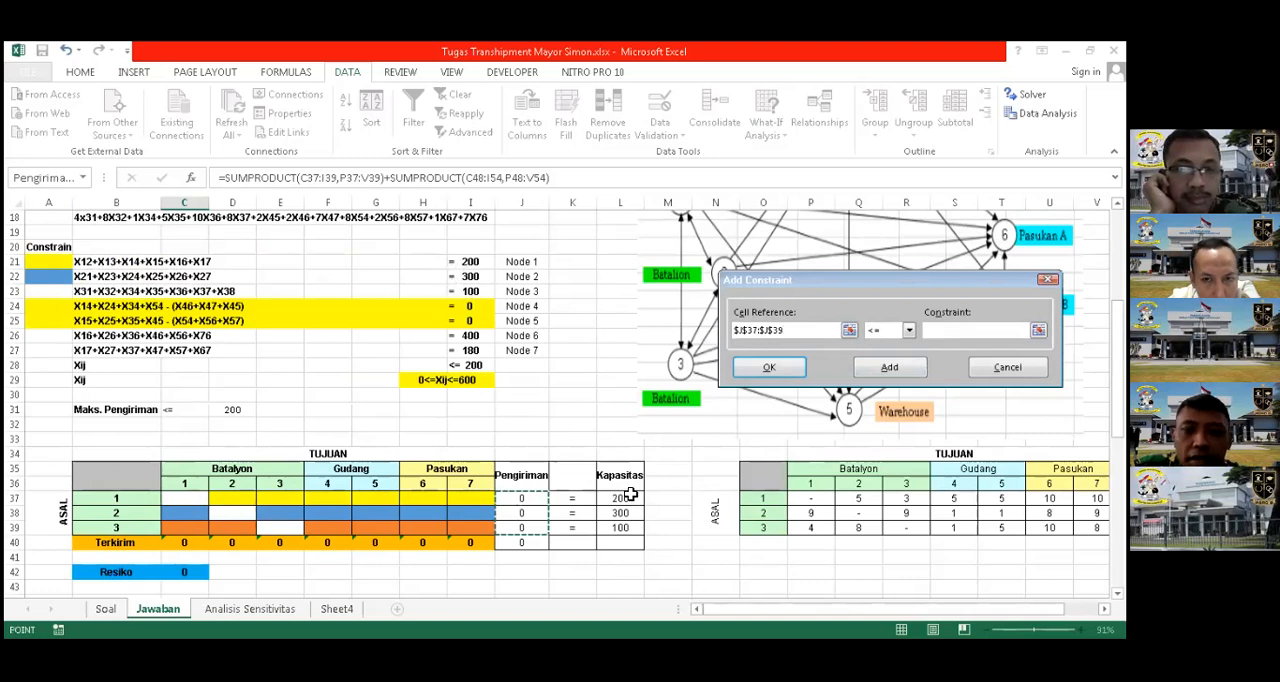
click(908, 330)
click(880, 356)
drag(625, 500, 646, 514)
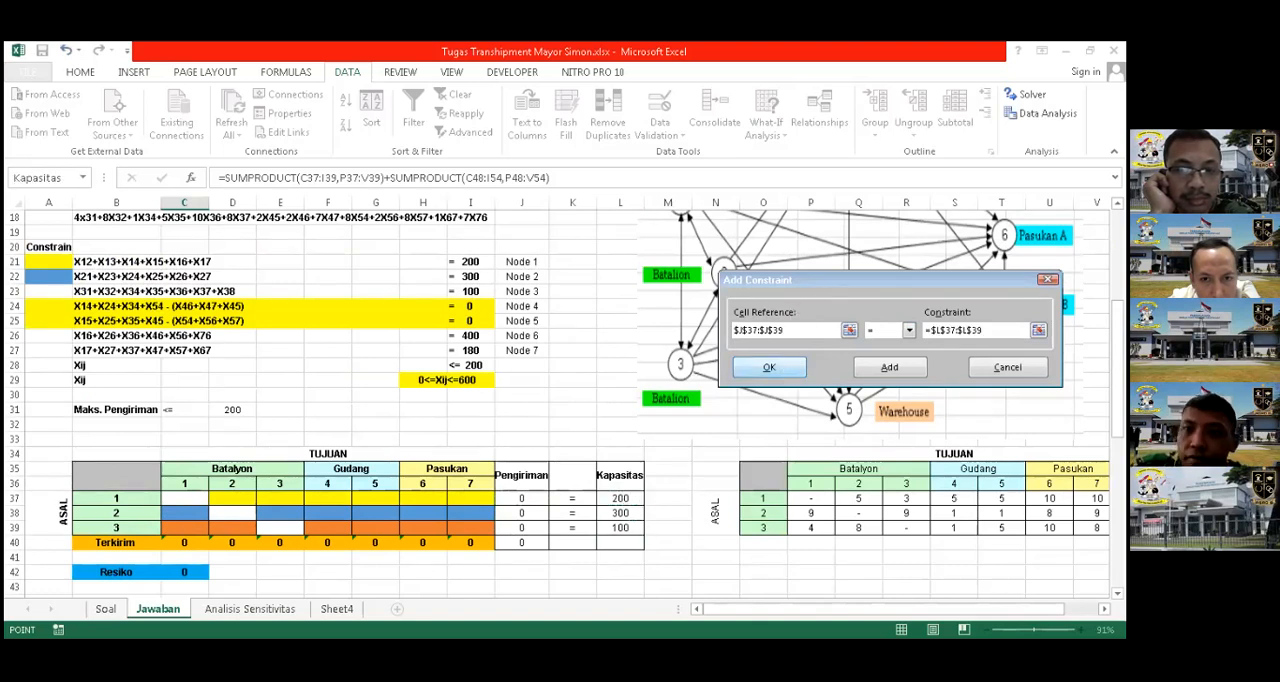
key(Return)
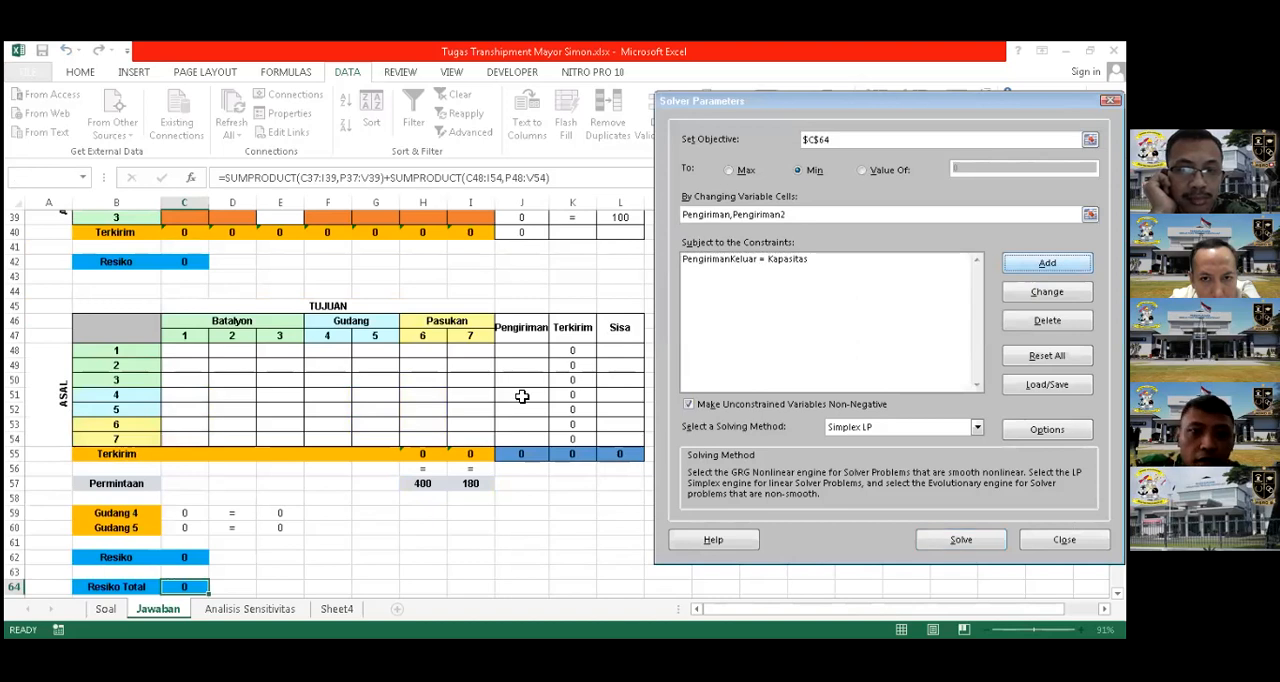
Add a constraint limiting the first table's shipments C37:I39 to at most the Maks. Pengiriman value in D31
key(Return)
scroll(522, 397, up, 5)
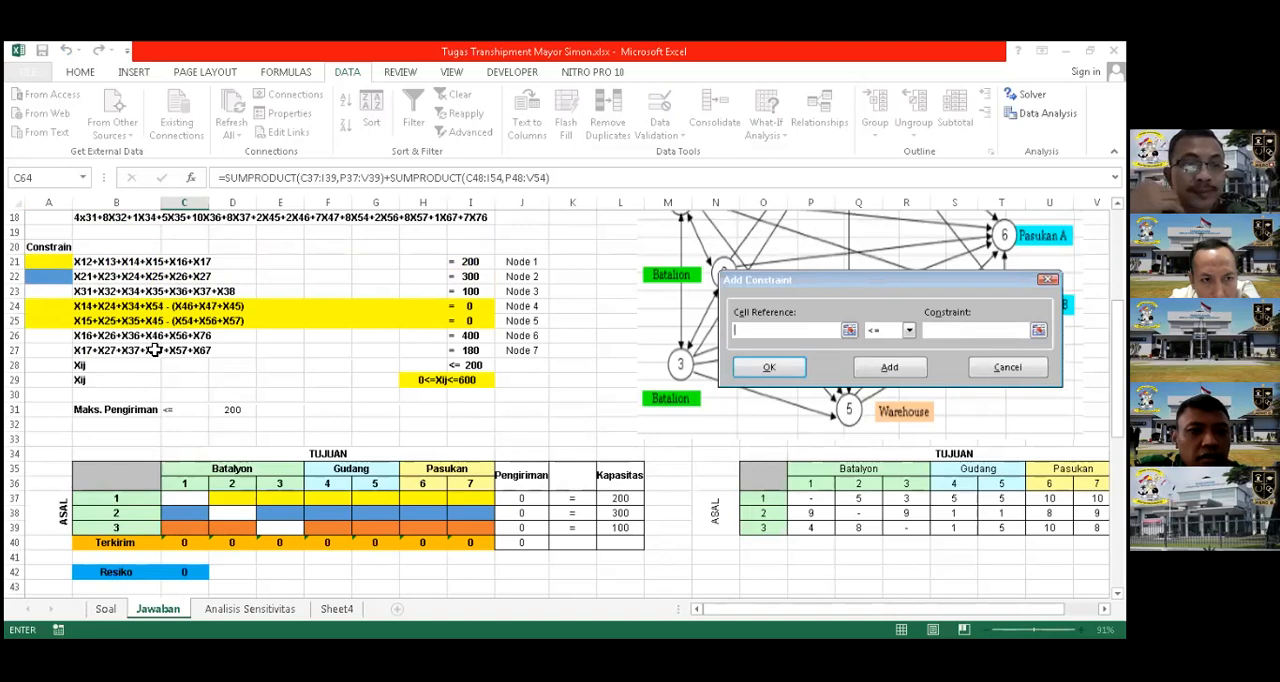
scroll(175, 350, down, 2)
drag(180, 415, 487, 433)
click(930, 330)
scroll(423, 424, up, 3)
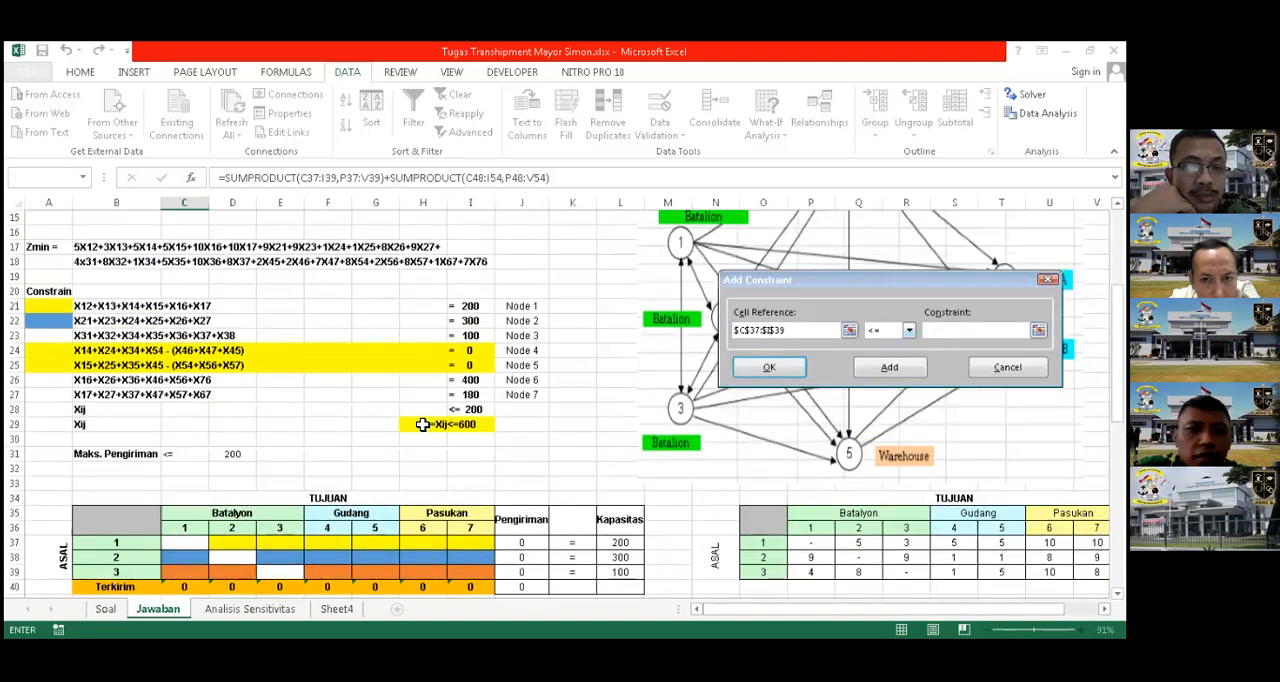
scroll(267, 424, up, 1)
scroll(233, 416, down, 2)
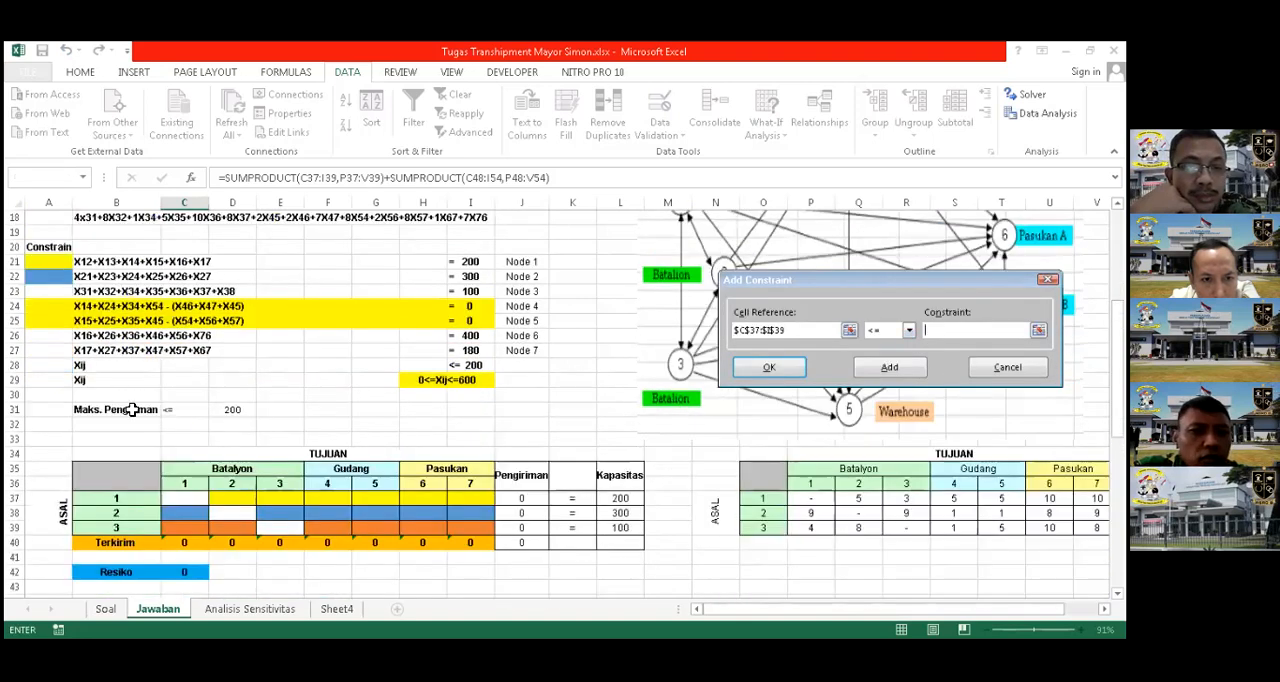
click(250, 412)
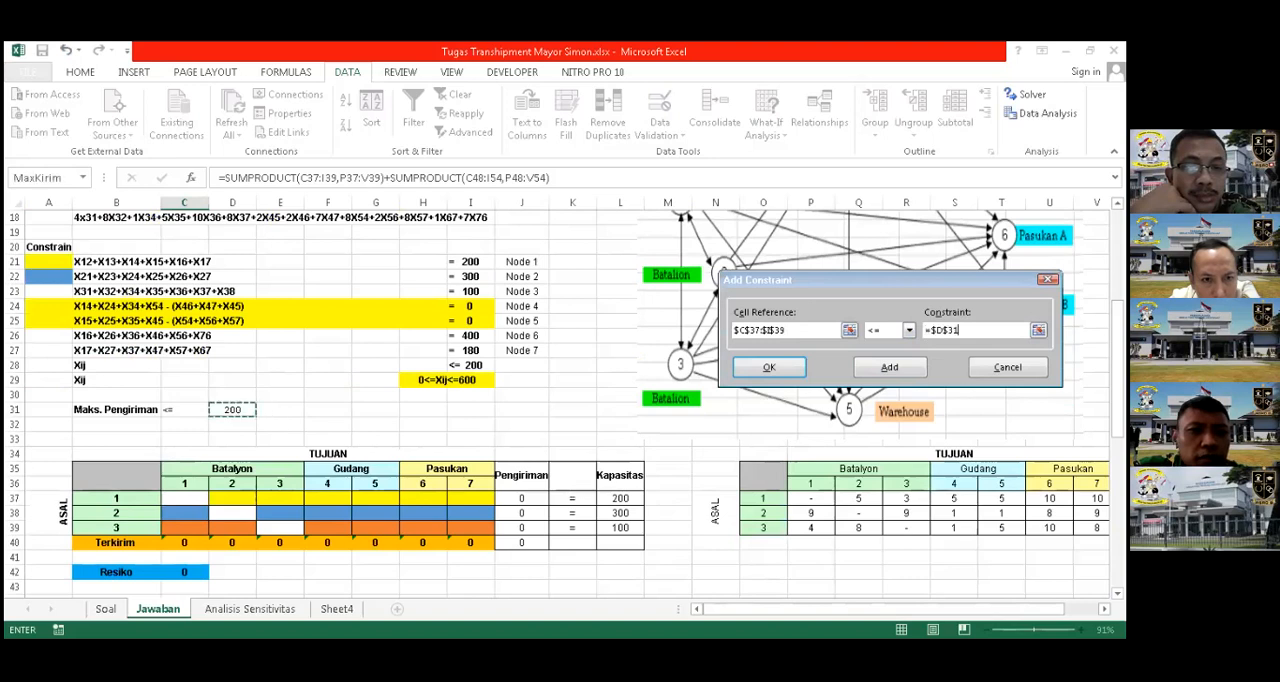
click(897, 368)
Add a constraint limiting the second table's shipments C48:I54 to at most the Maks. Pengiriman value in D31
scroll(514, 392, down, 2)
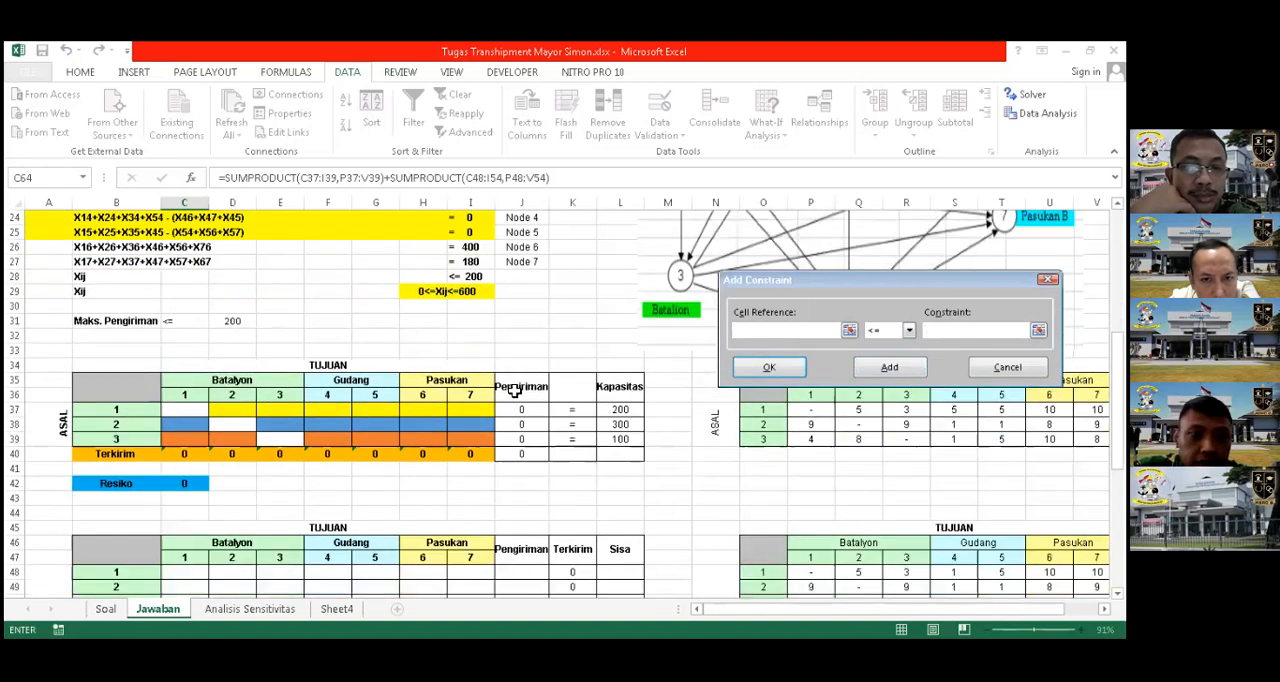
click(890, 368)
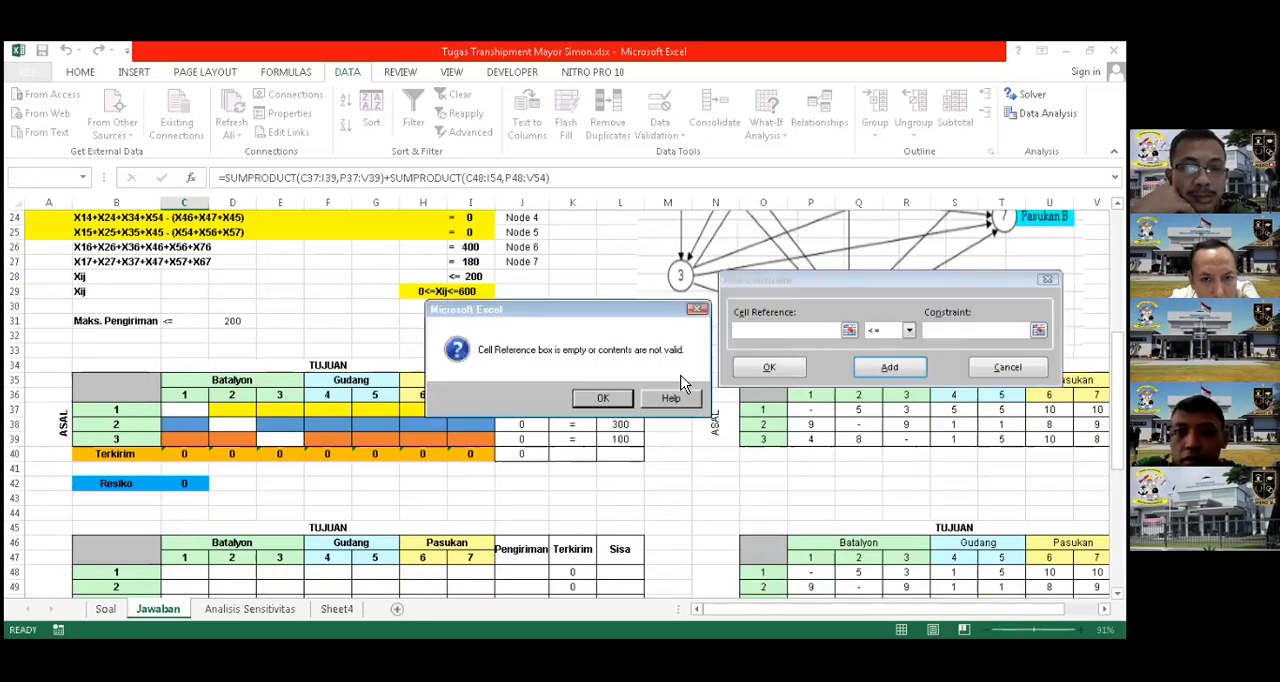
click(697, 309)
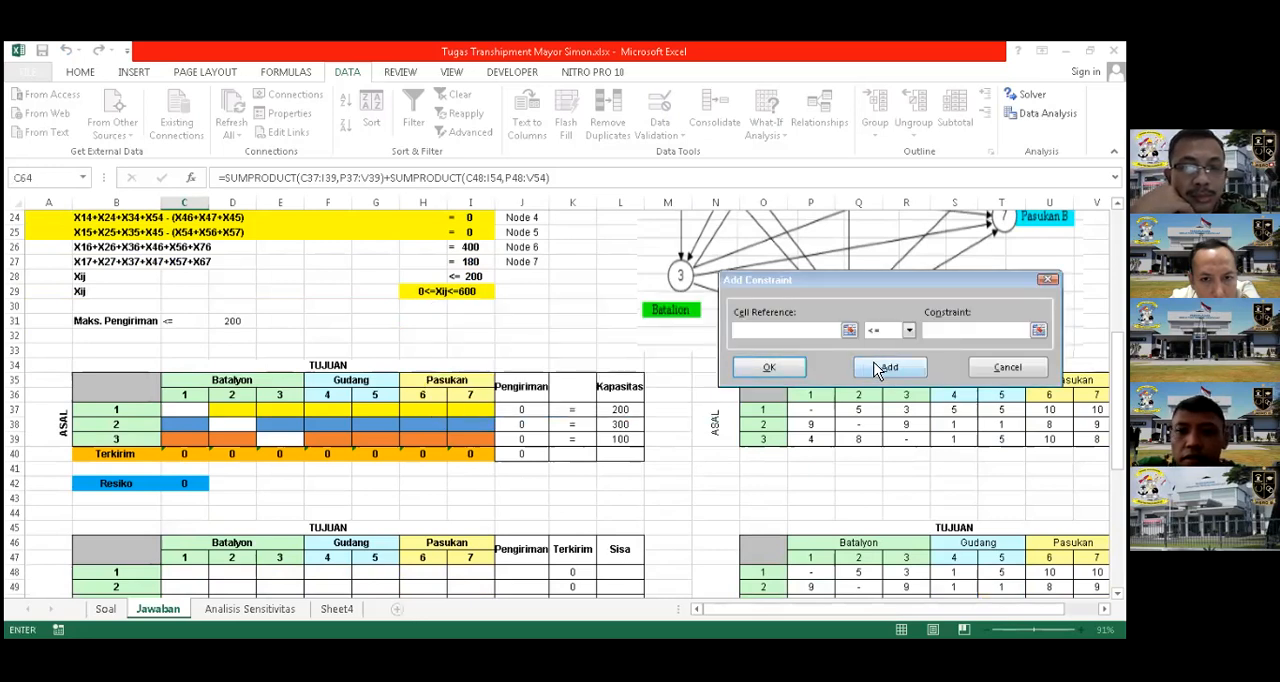
scroll(484, 441, down, 2)
click(190, 485)
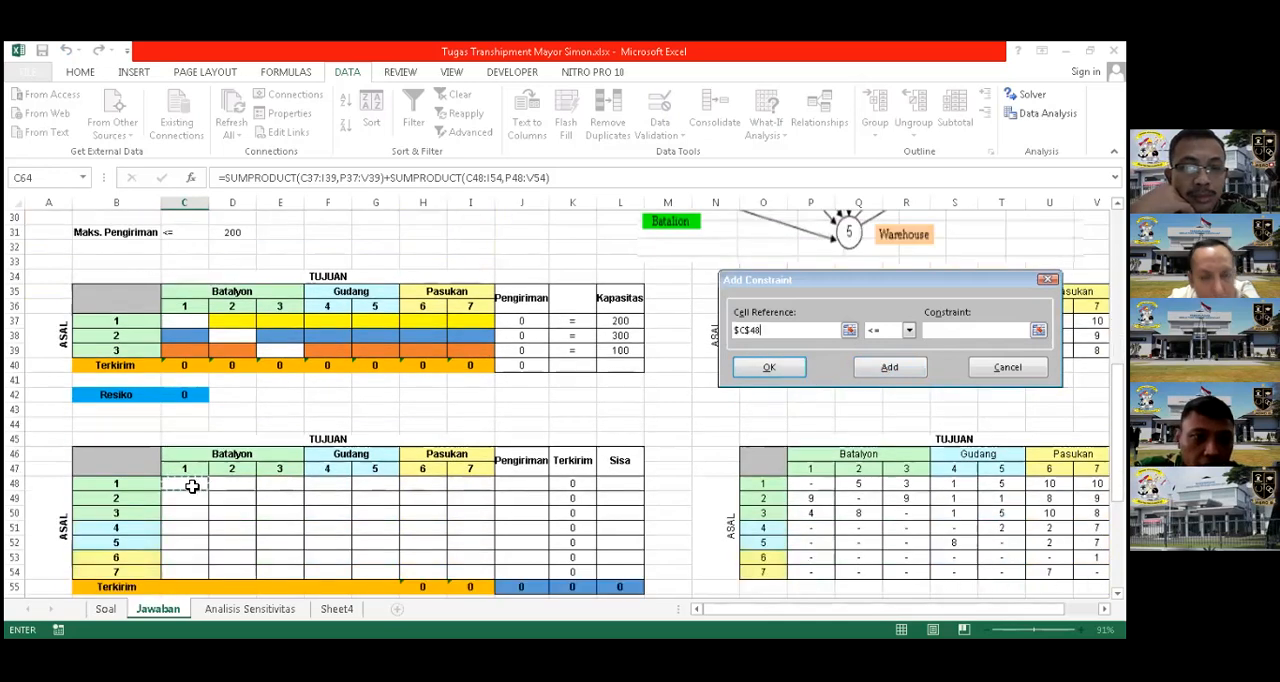
shift+click(449, 571)
click(939, 335)
text(2)
key(BackSpace)
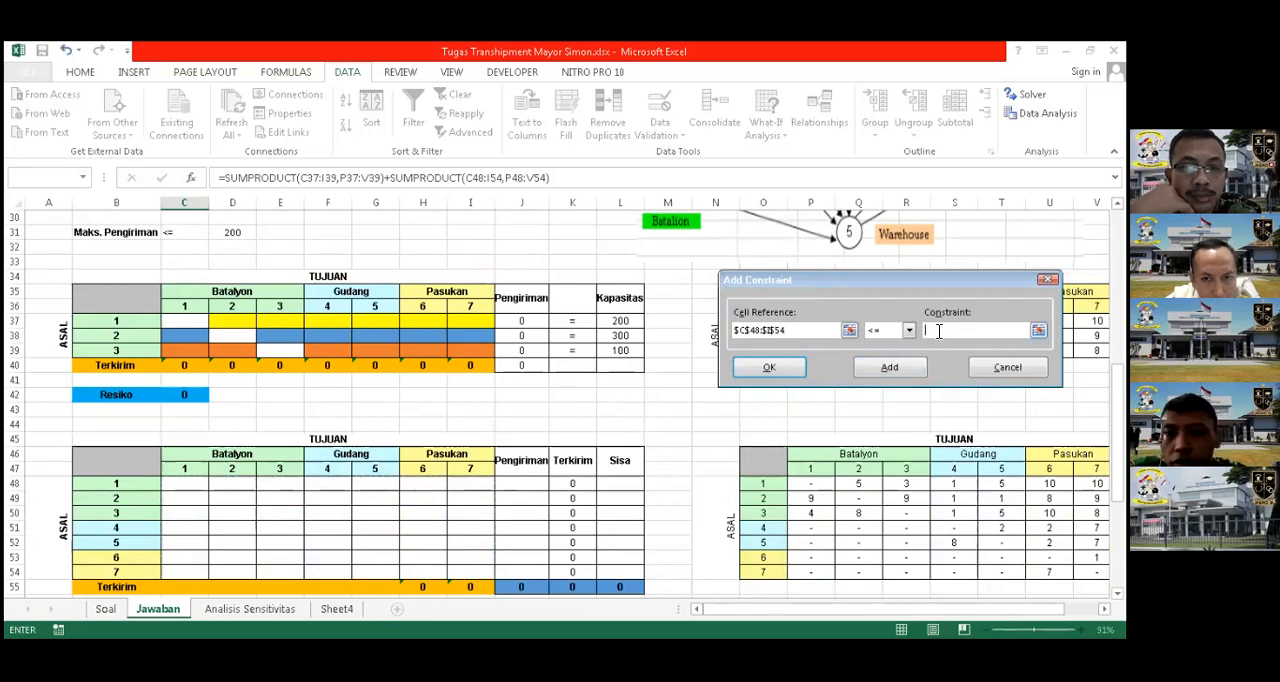
scroll(437, 282, up, 1)
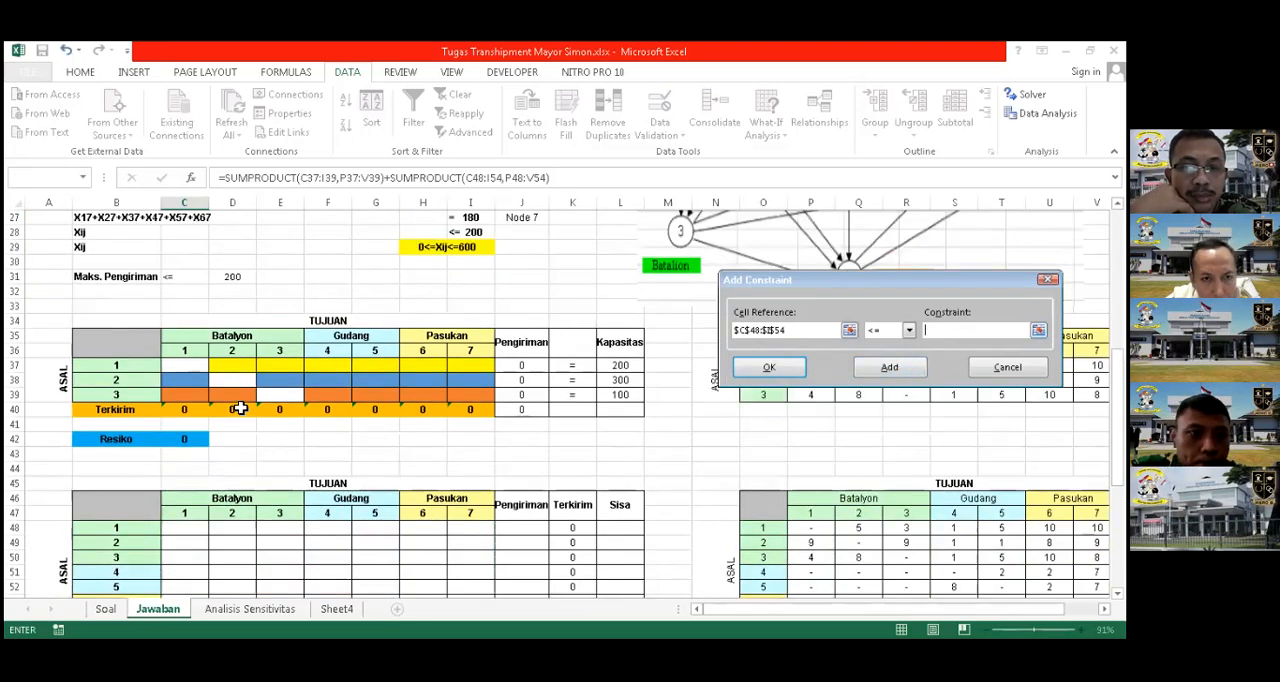
scroll(467, 387, up, 3)
click(232, 410)
click(889, 367)
scroll(567, 376, down, 2)
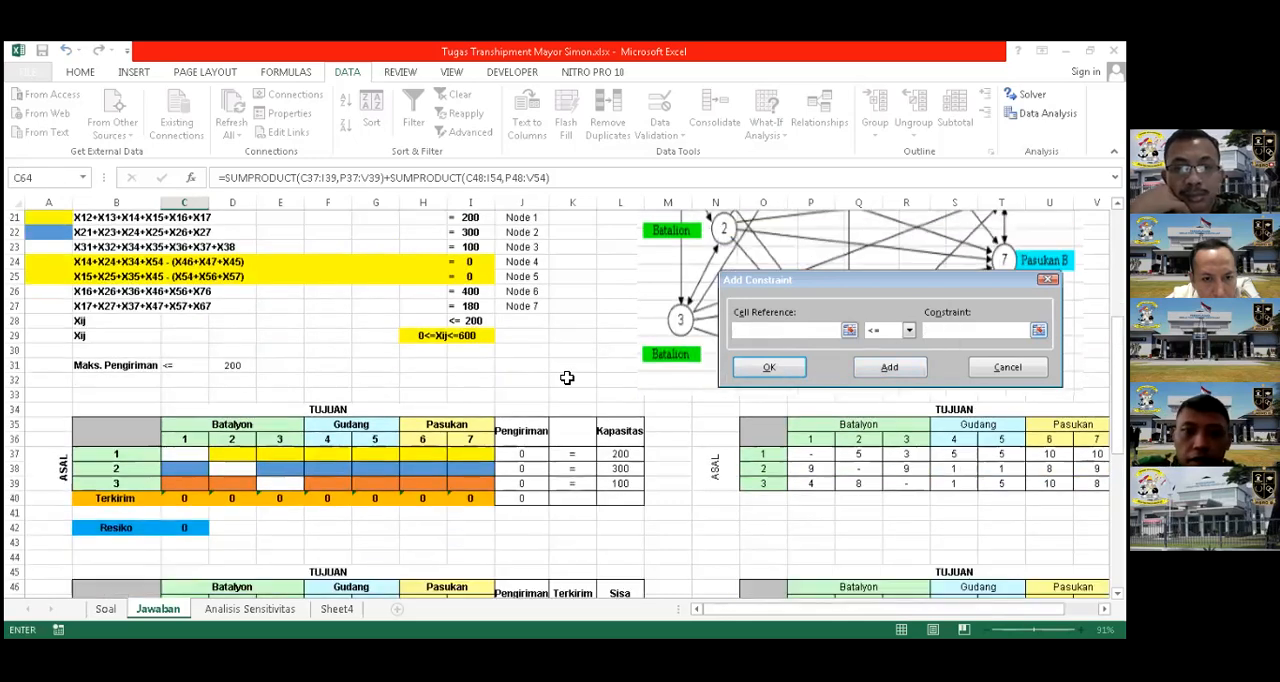
Add a Solver constraint requiring the Terkirim totals H55:I55 to equal the Permintaan values H57:I57
scroll(567, 378, down, 5)
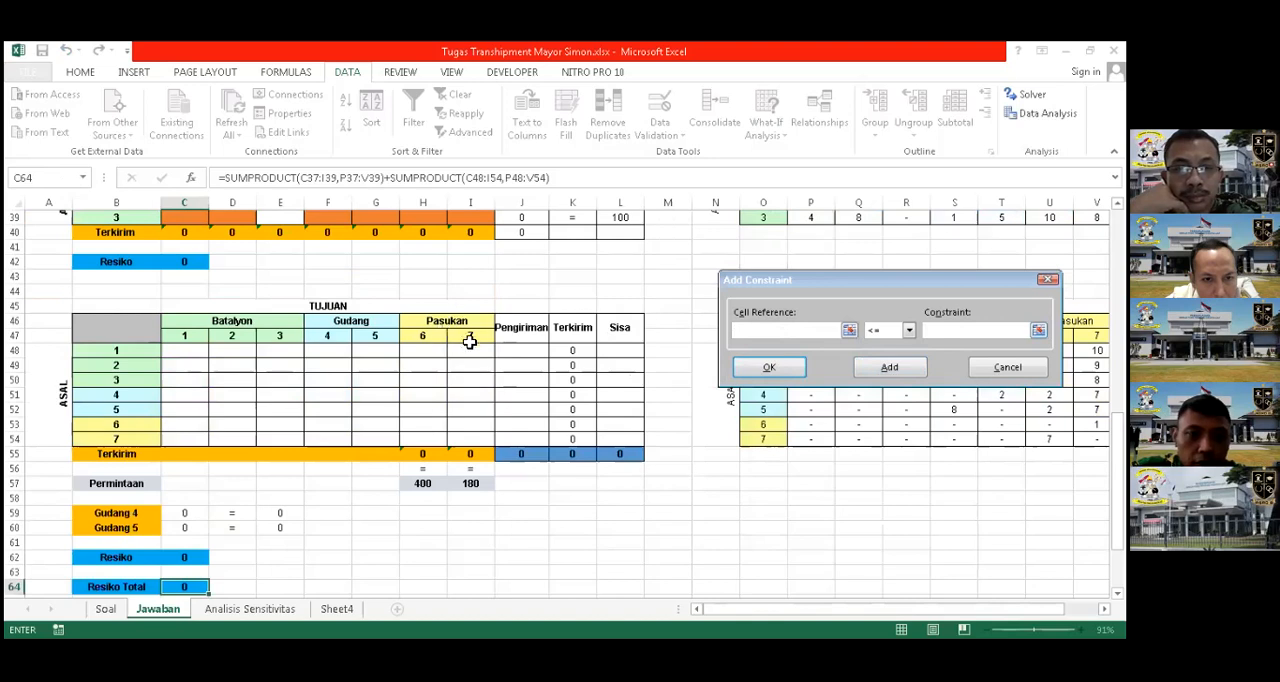
scroll(467, 345, up, 7)
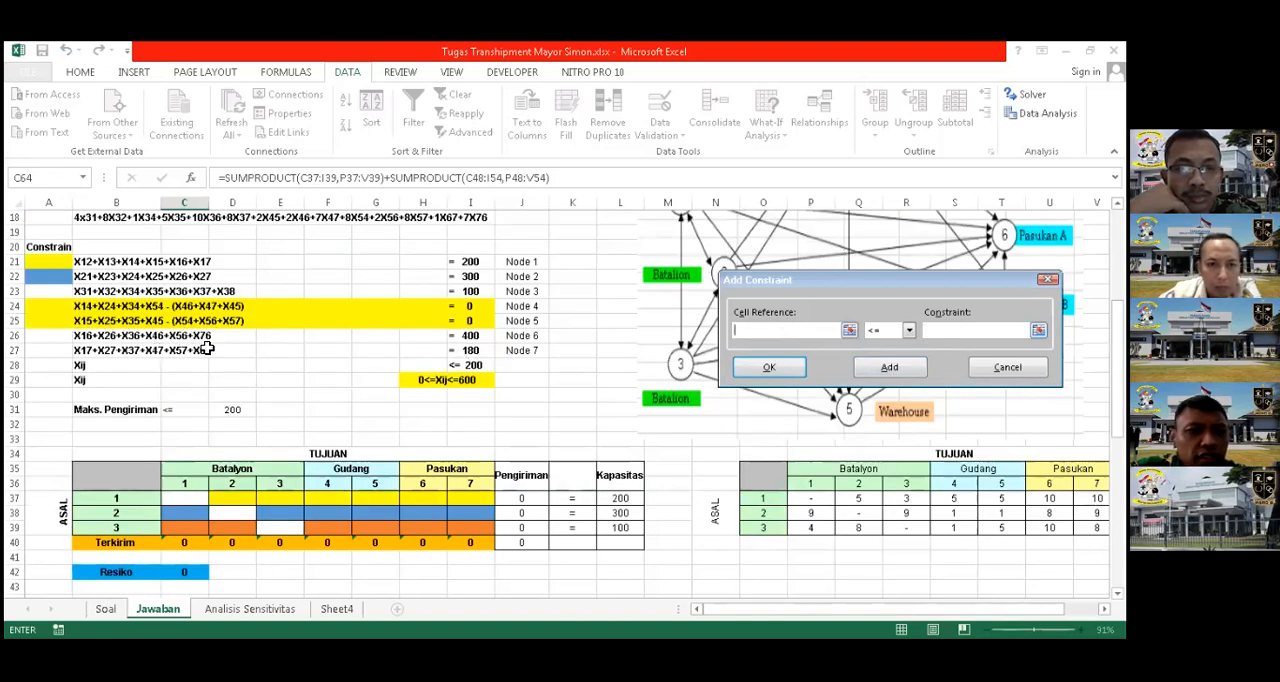
scroll(474, 400, down, 7)
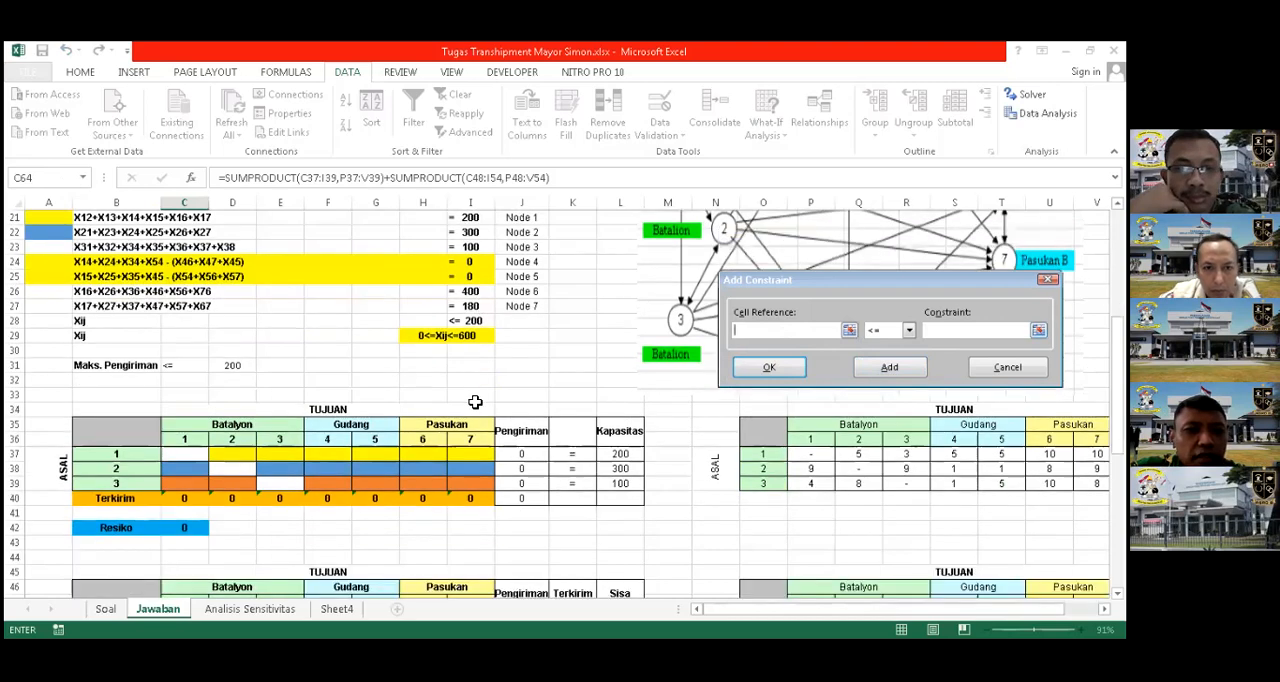
drag(422, 453, 470, 457)
click(912, 333)
click(881, 358)
key(Tab)
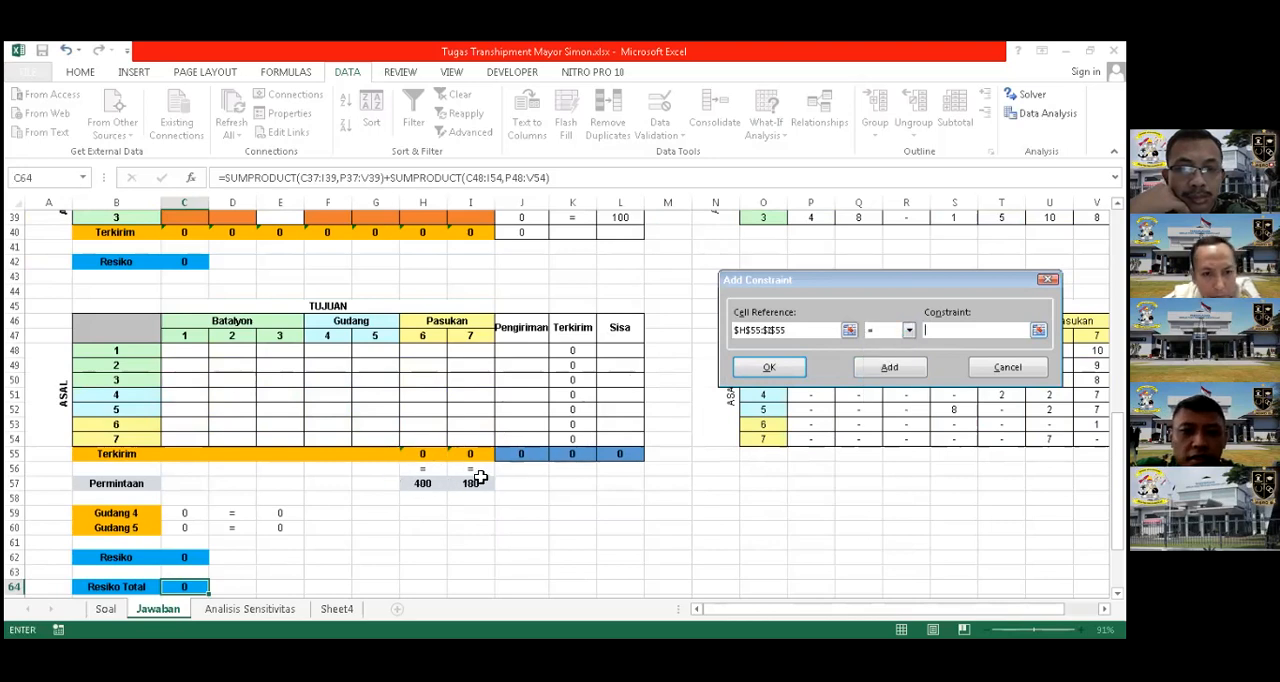
click(420, 484)
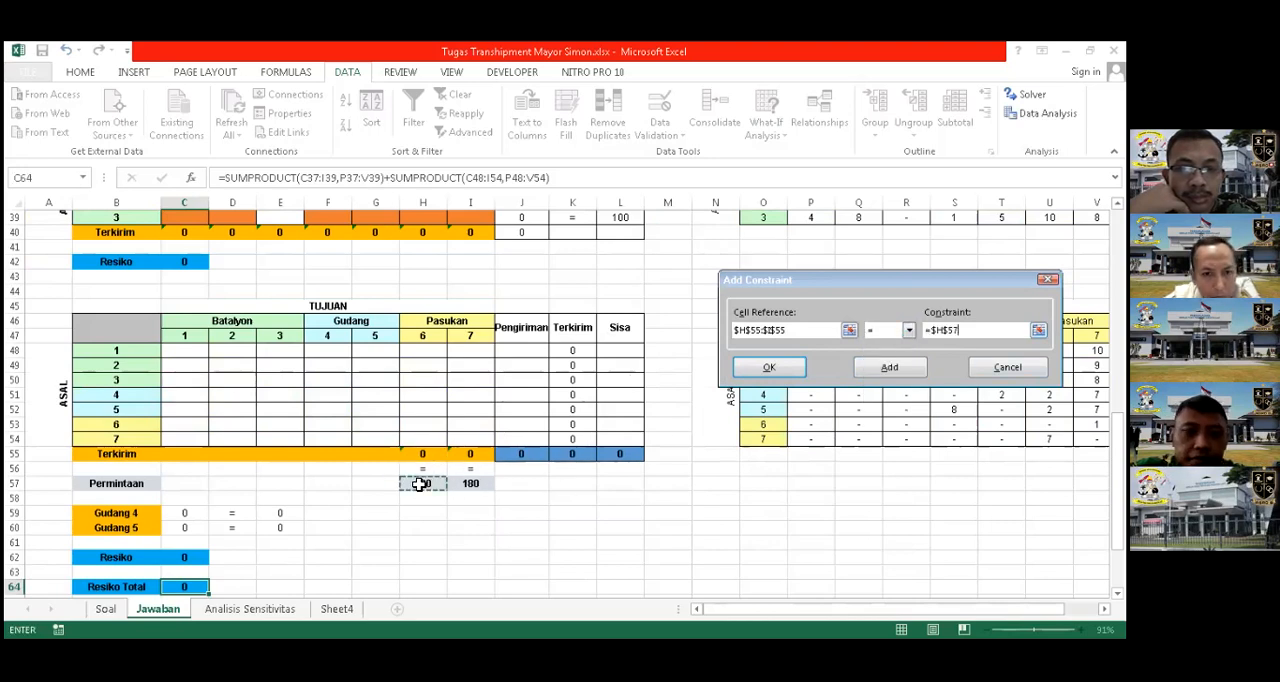
drag(424, 484, 470, 484)
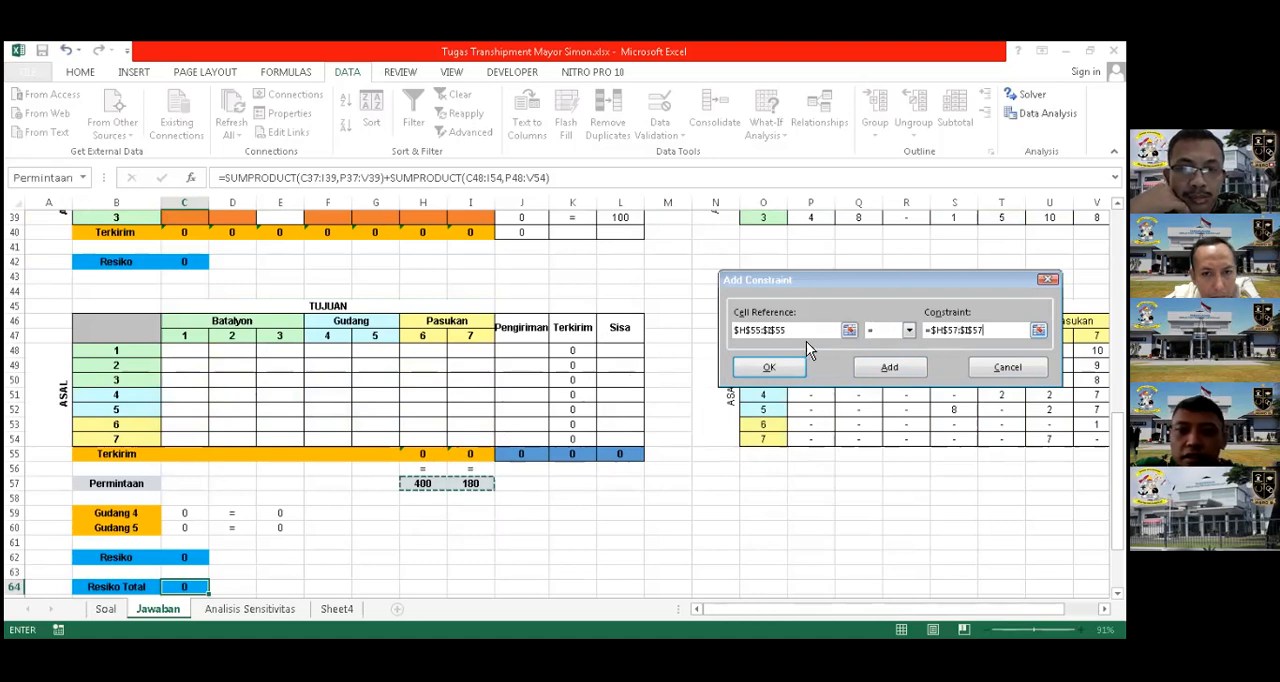
scroll(610, 371, down, 4)
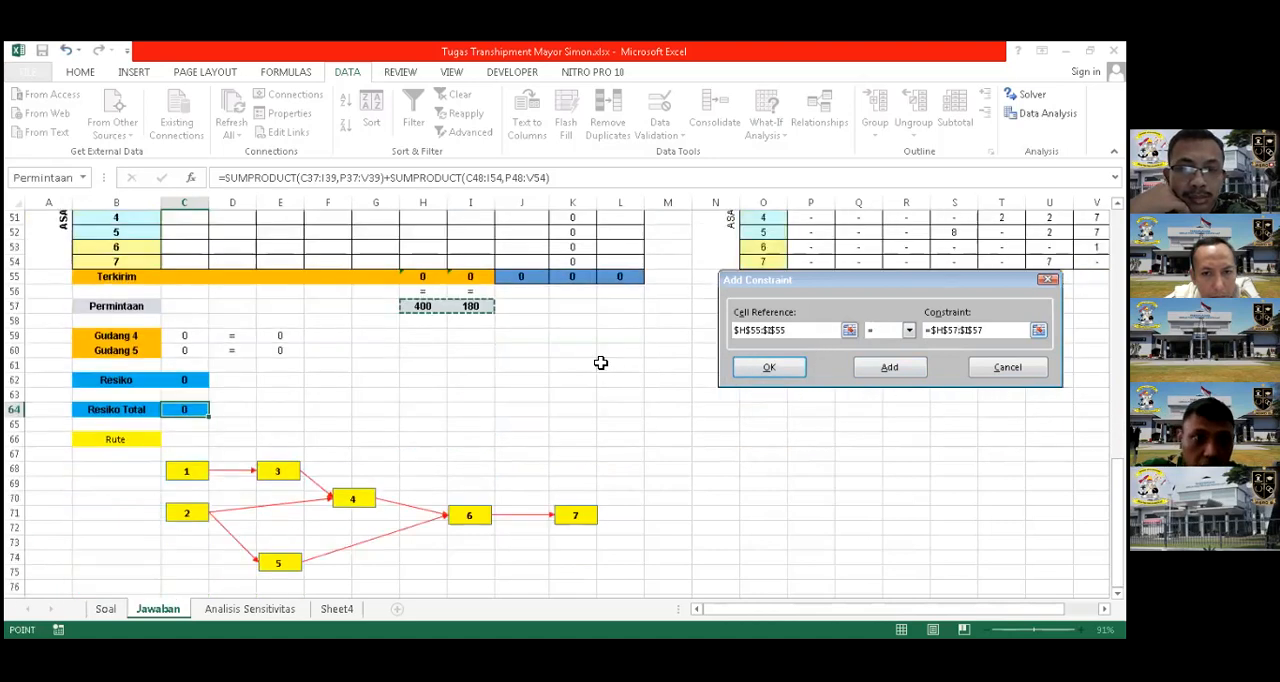
scroll(600, 363, up, 7)
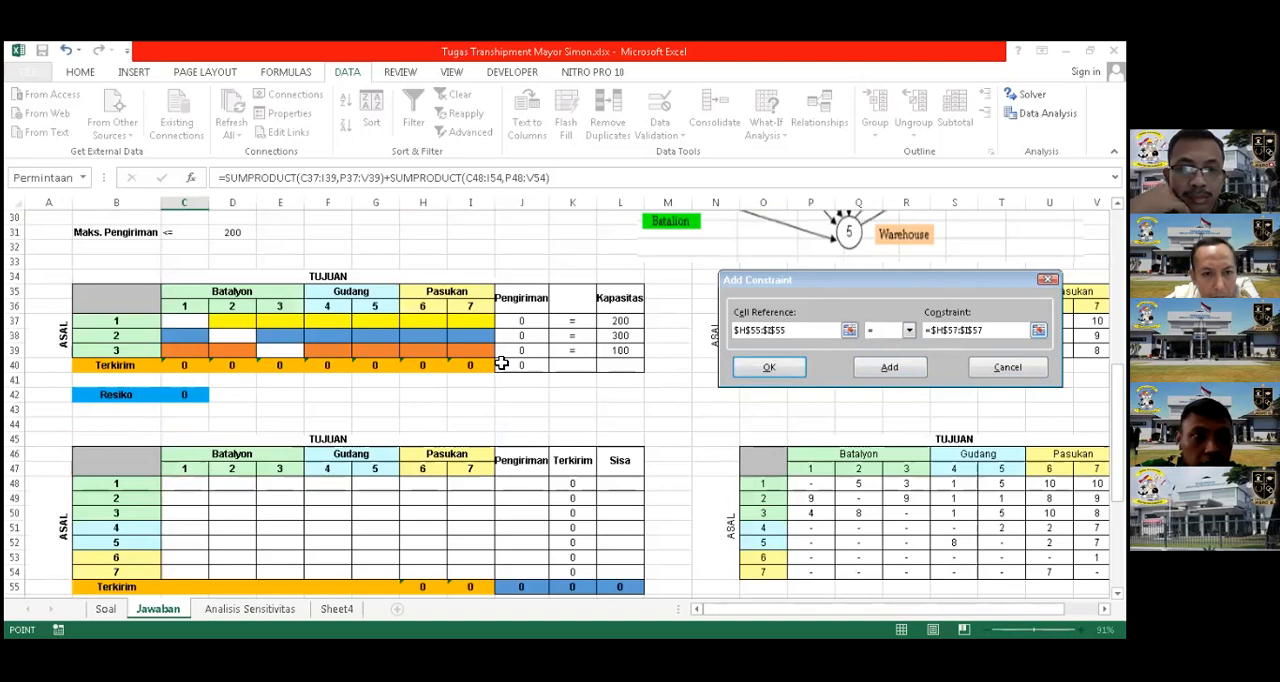
scroll(501, 364, up, 4)
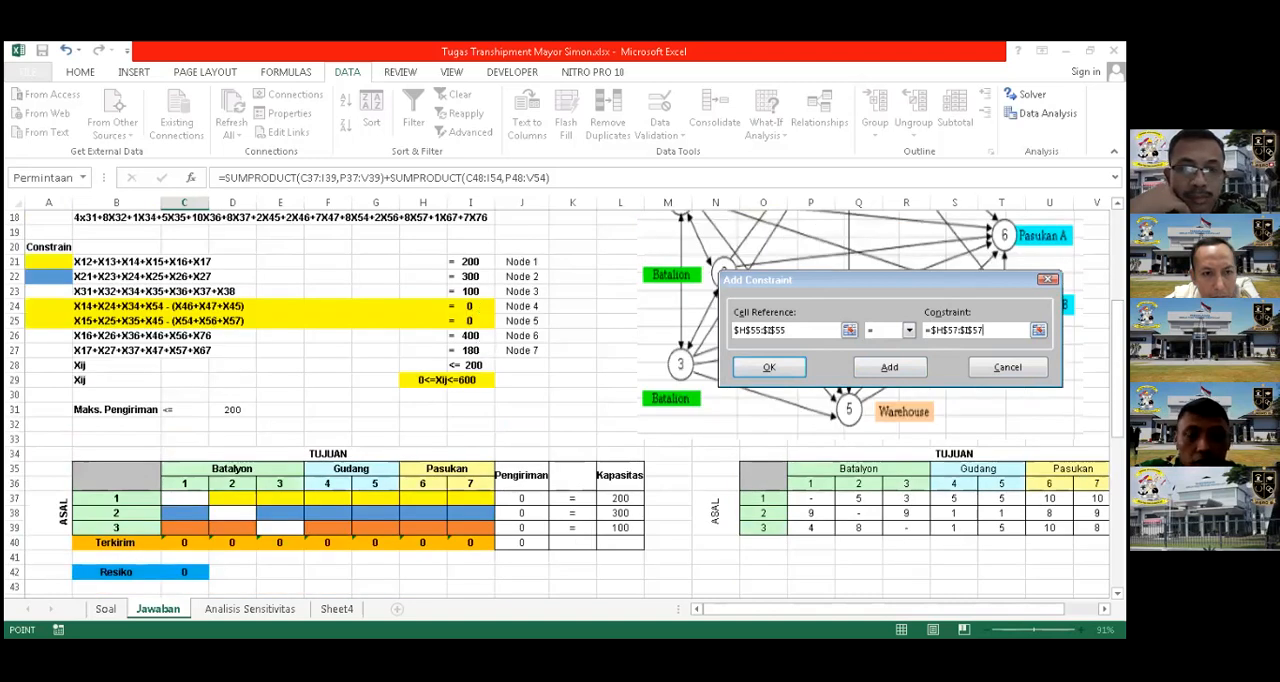
click(870, 369)
Add a constraint requiring the Gudang 4 and 5 balances C59:C60 to equal E59:E60, and return to the Solver parameters
click(795, 330)
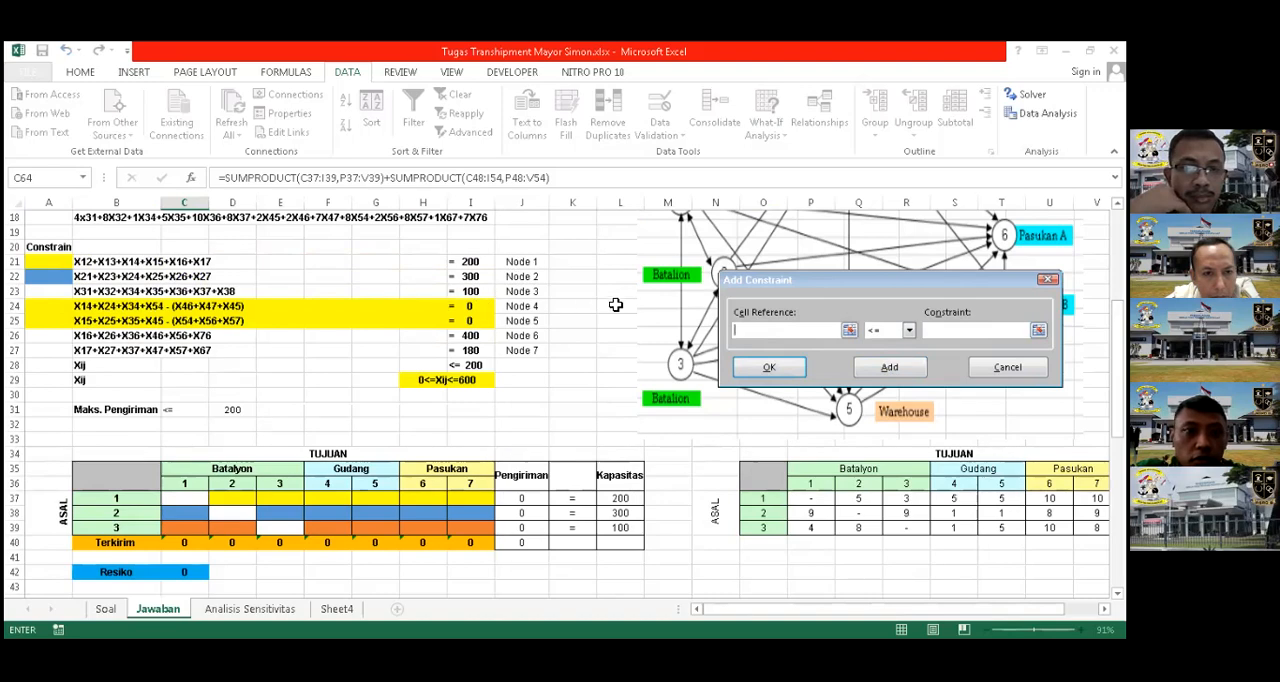
scroll(620, 303, down, 6)
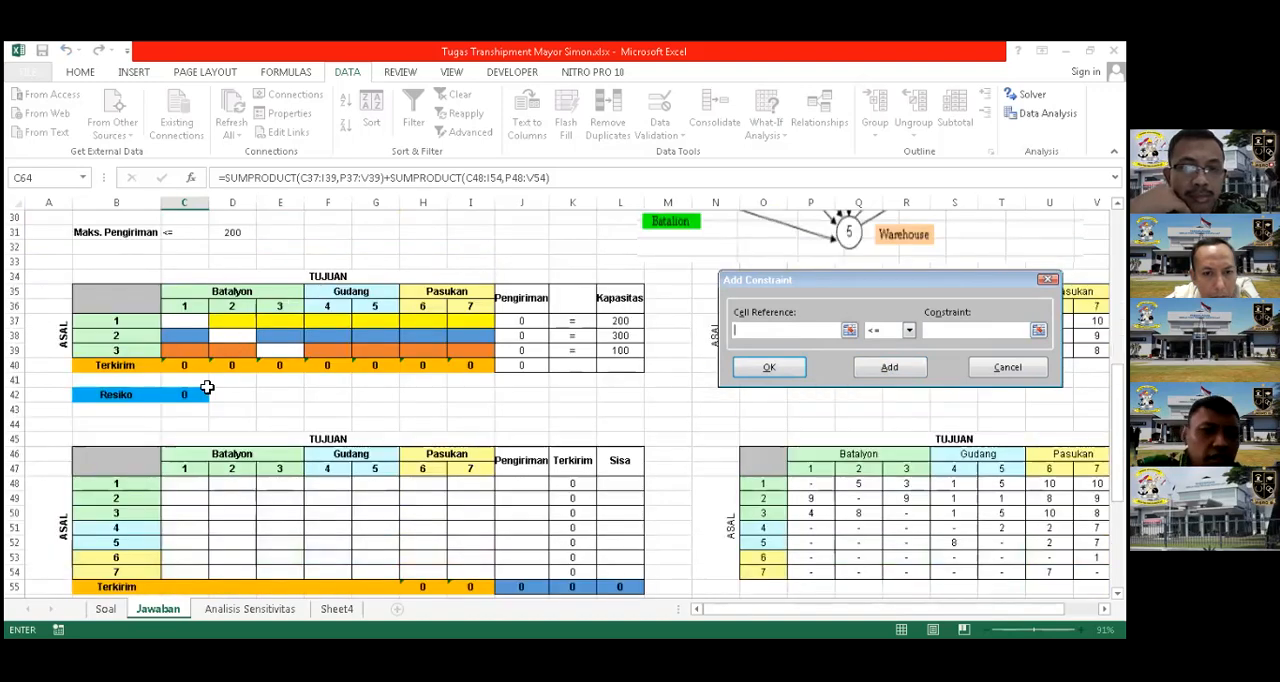
scroll(196, 424, down, 3)
click(194, 427)
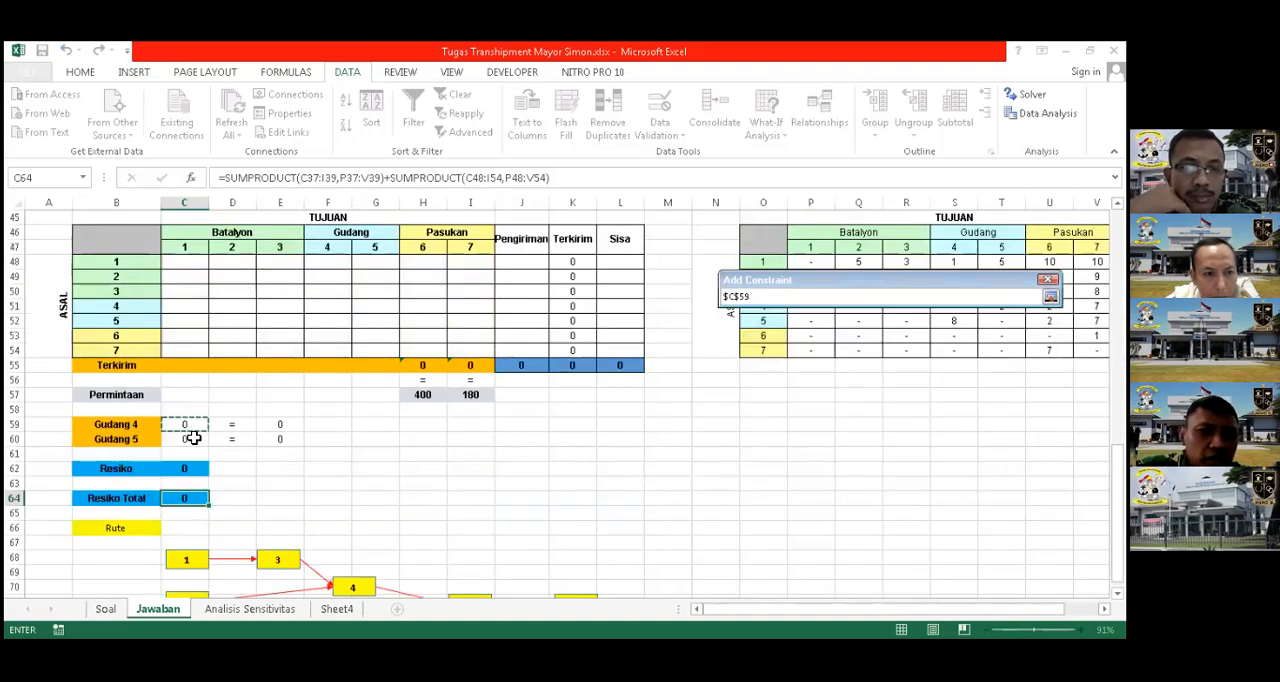
drag(194, 437, 194, 439)
click(910, 331)
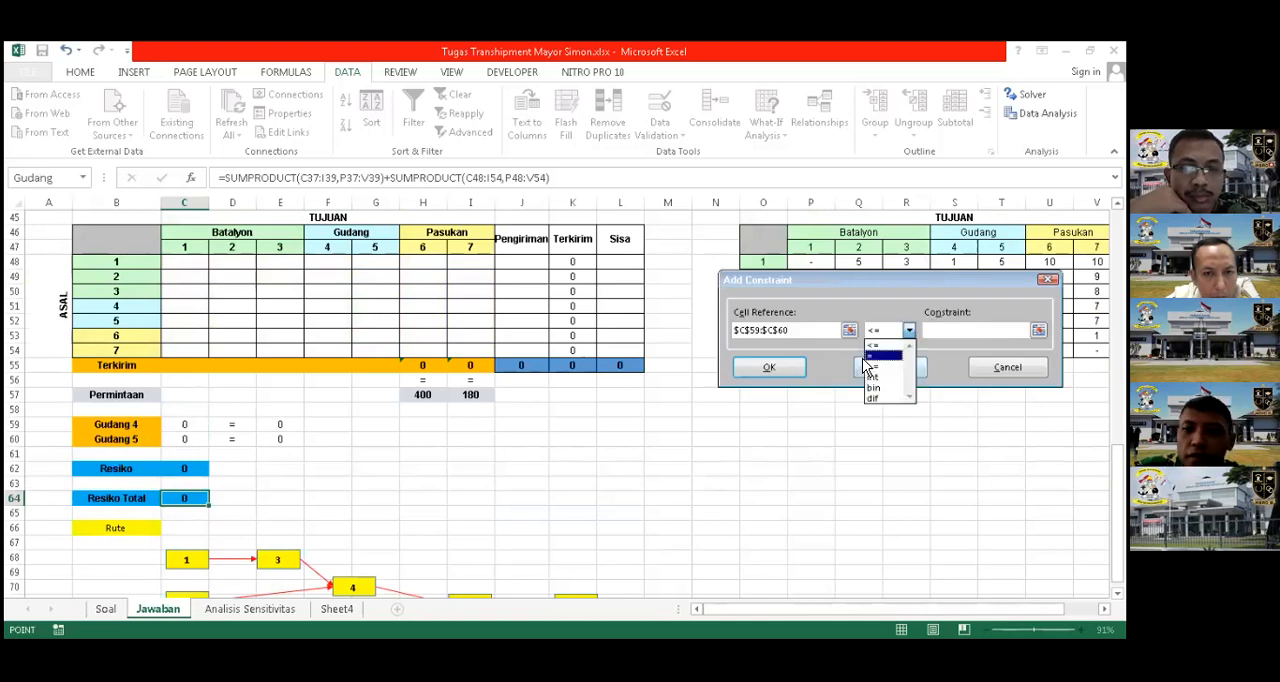
click(716, 332)
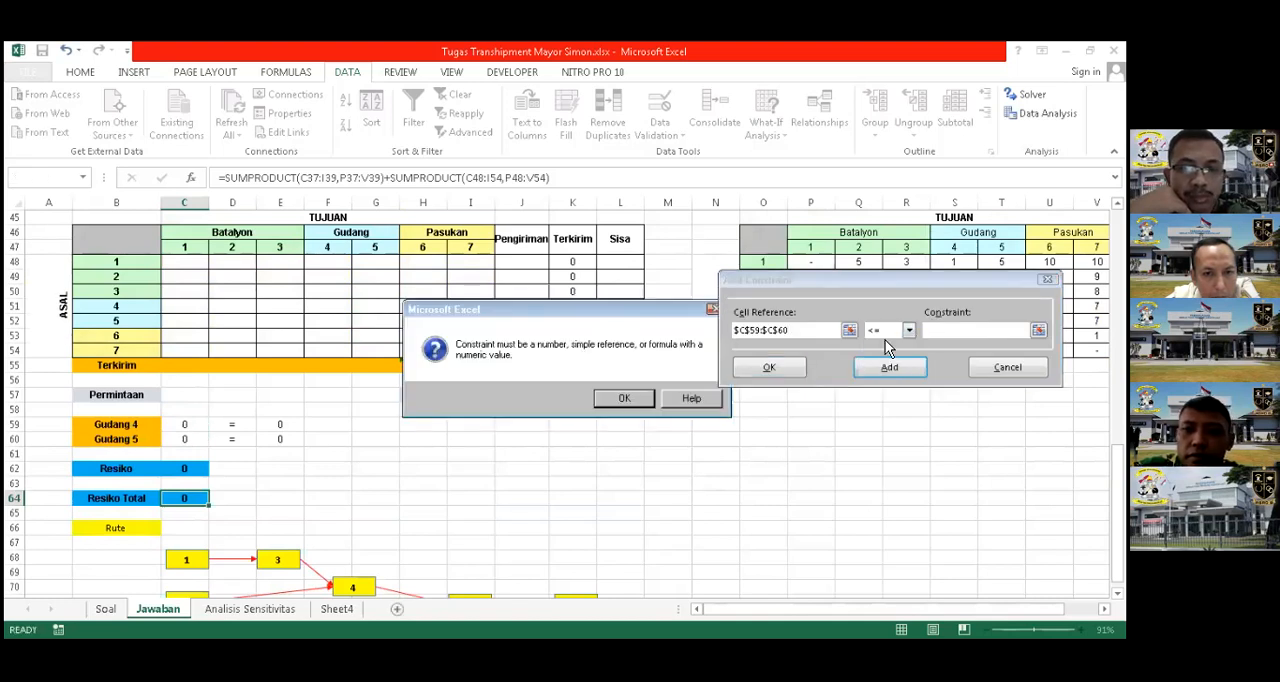
key(Return)
click(910, 331)
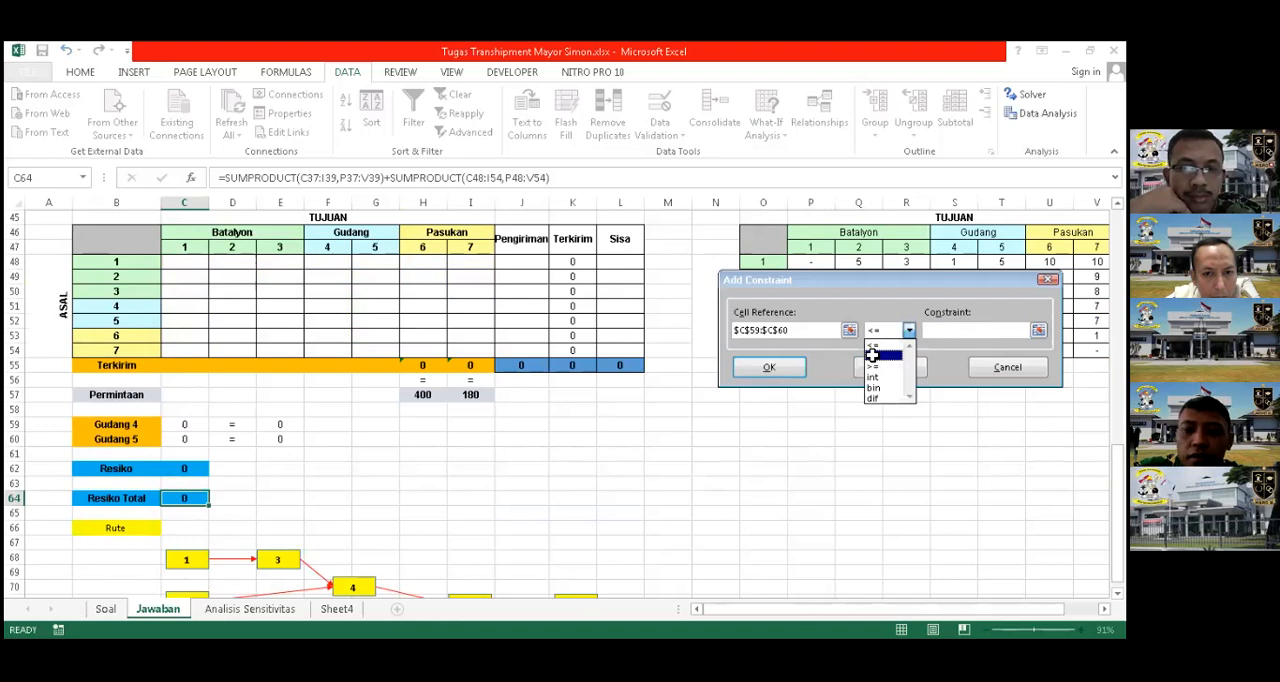
click(880, 355)
click(293, 424)
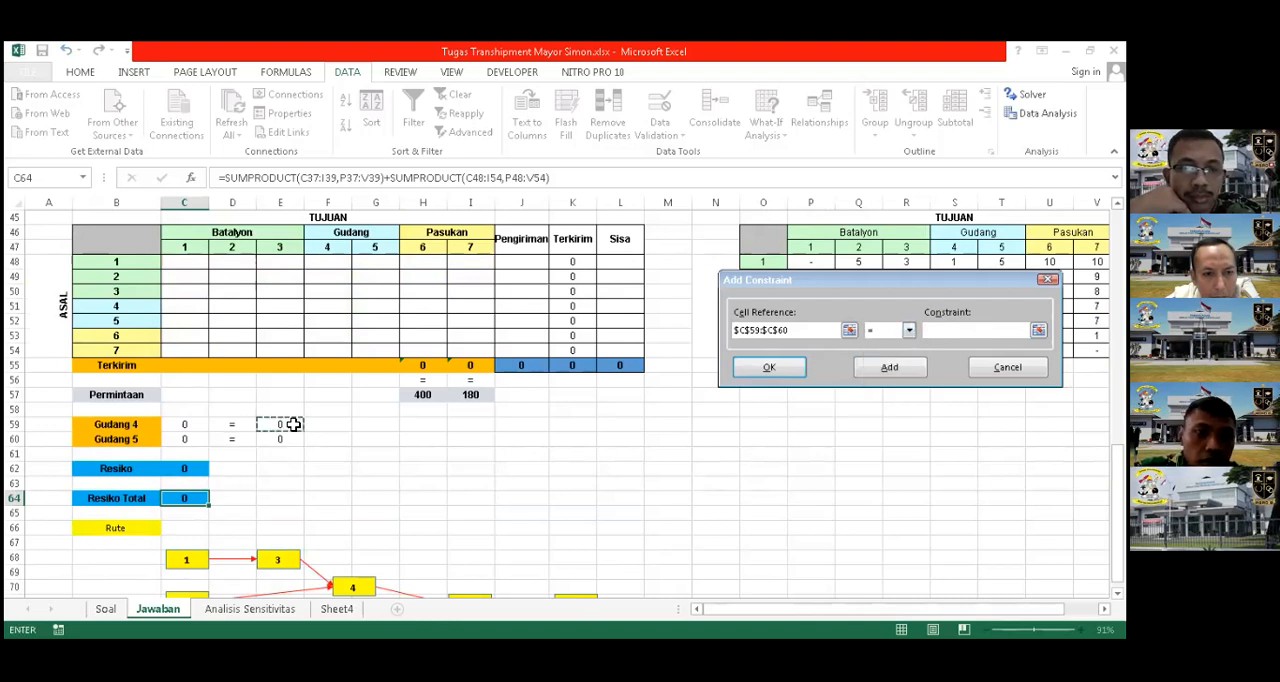
click(775, 371)
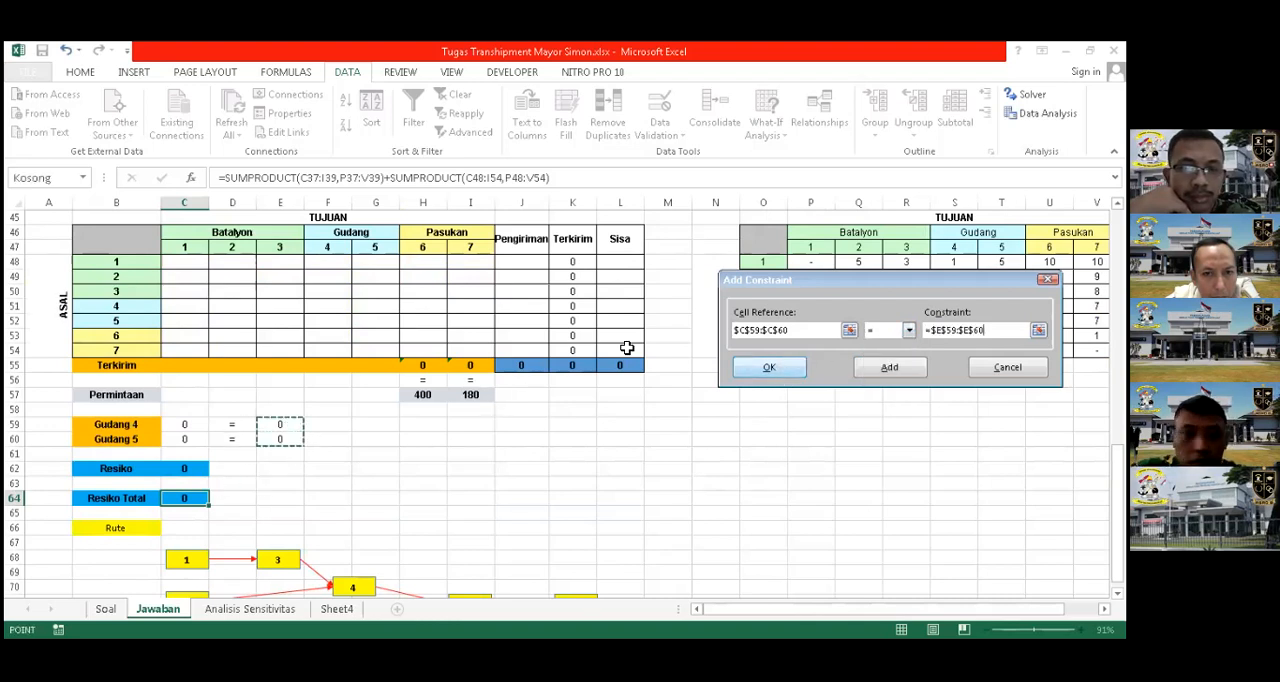
scroll(400, 350, up, 2)
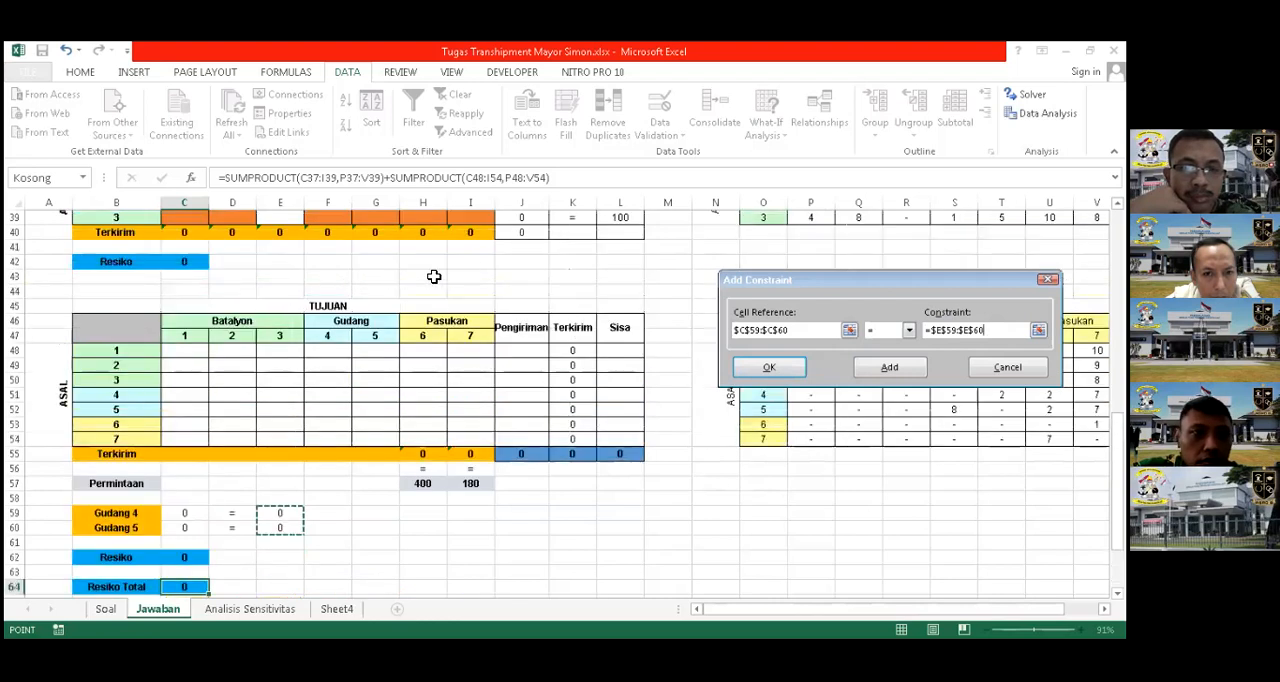
scroll(478, 275, up, 6)
scroll(468, 320, up, 1)
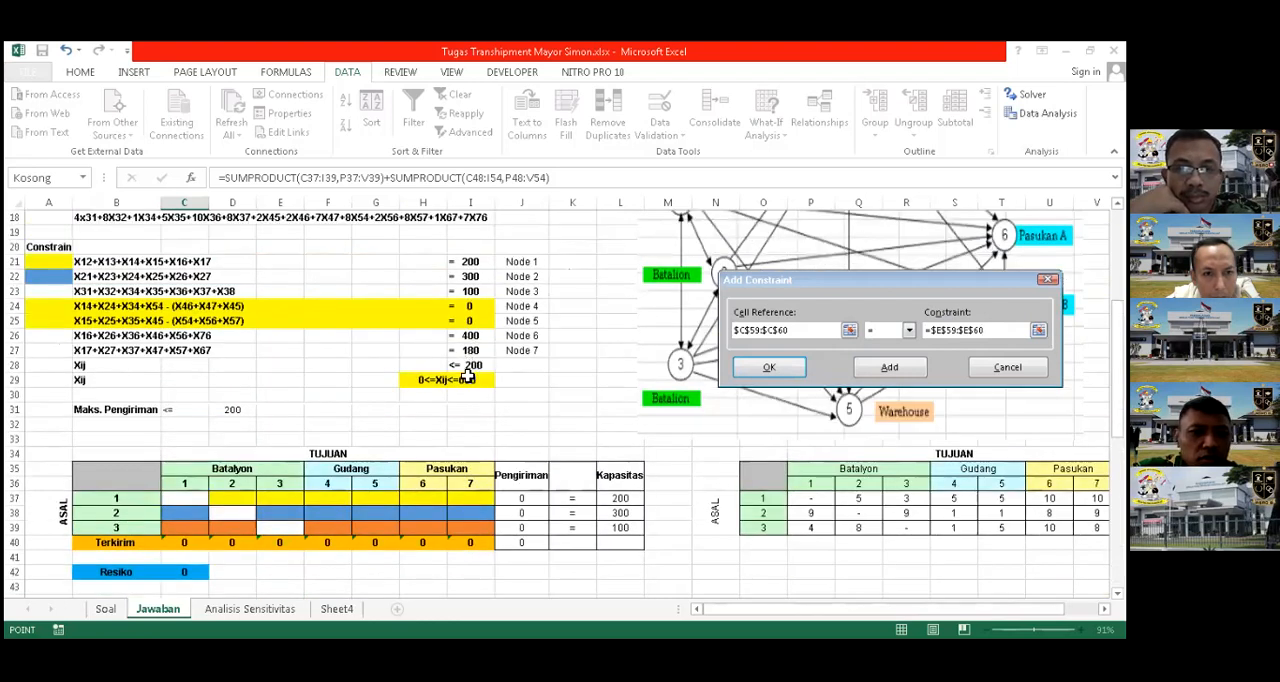
scroll(590, 370, down, 2)
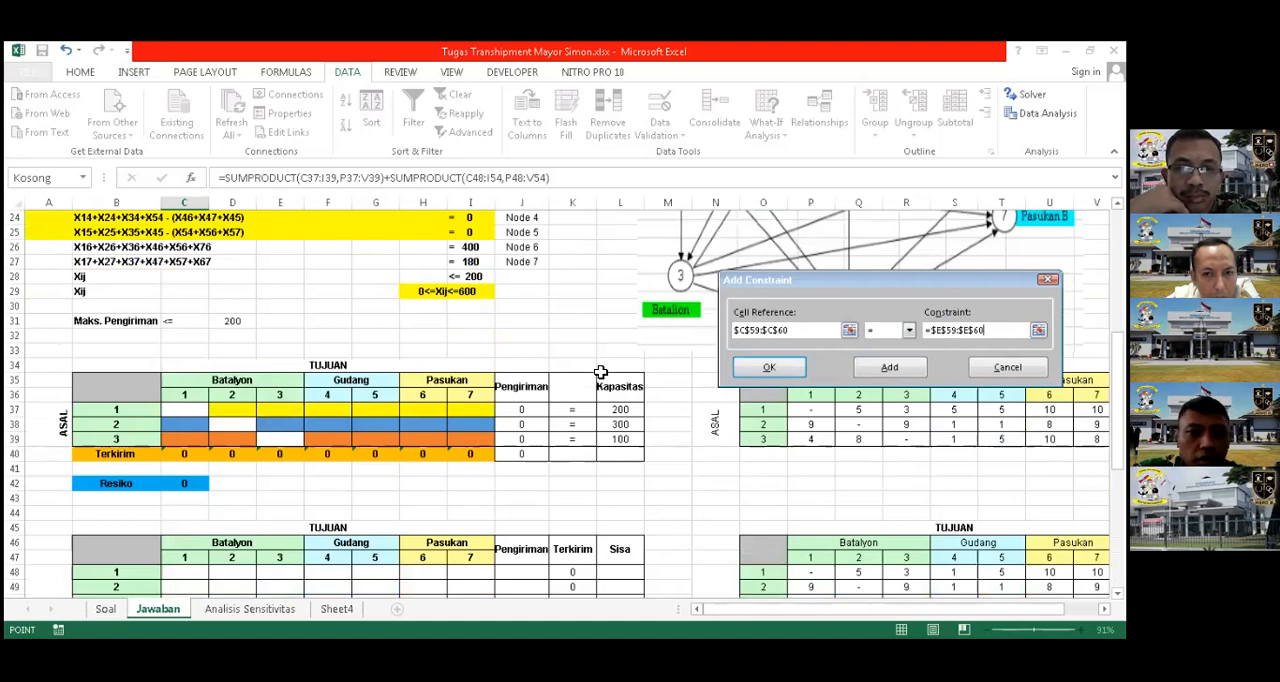
scroll(600, 369, down, 9)
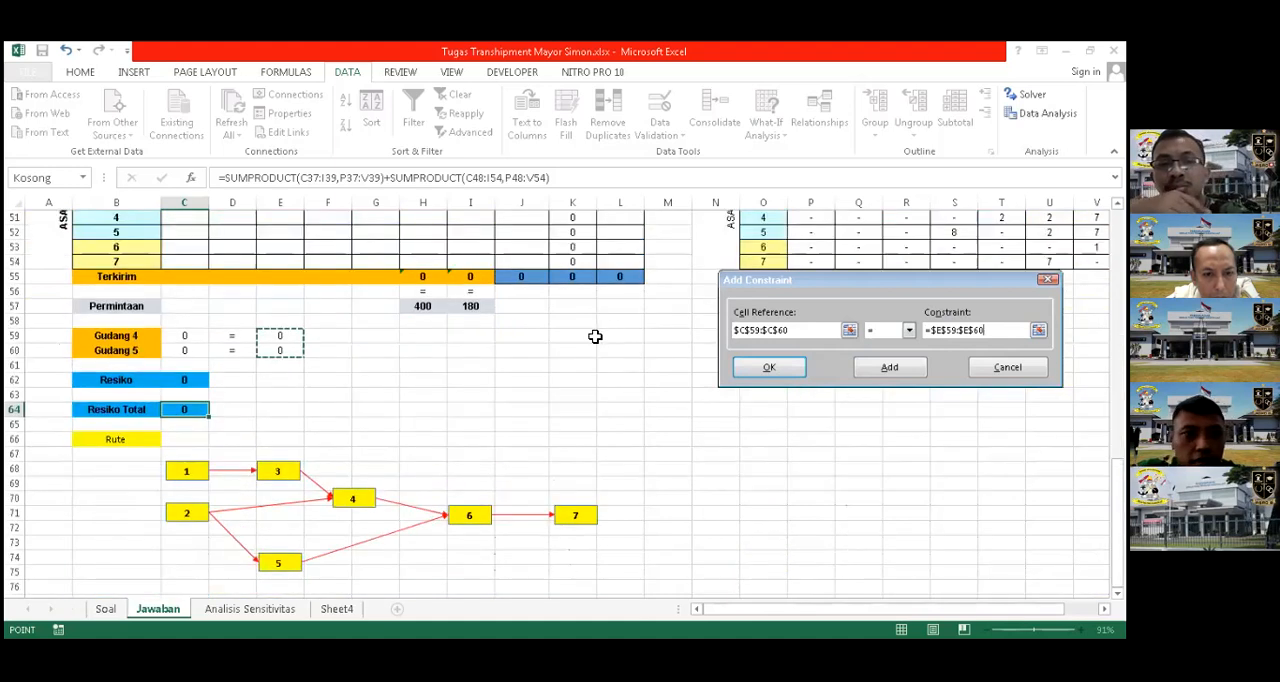
click(770, 369)
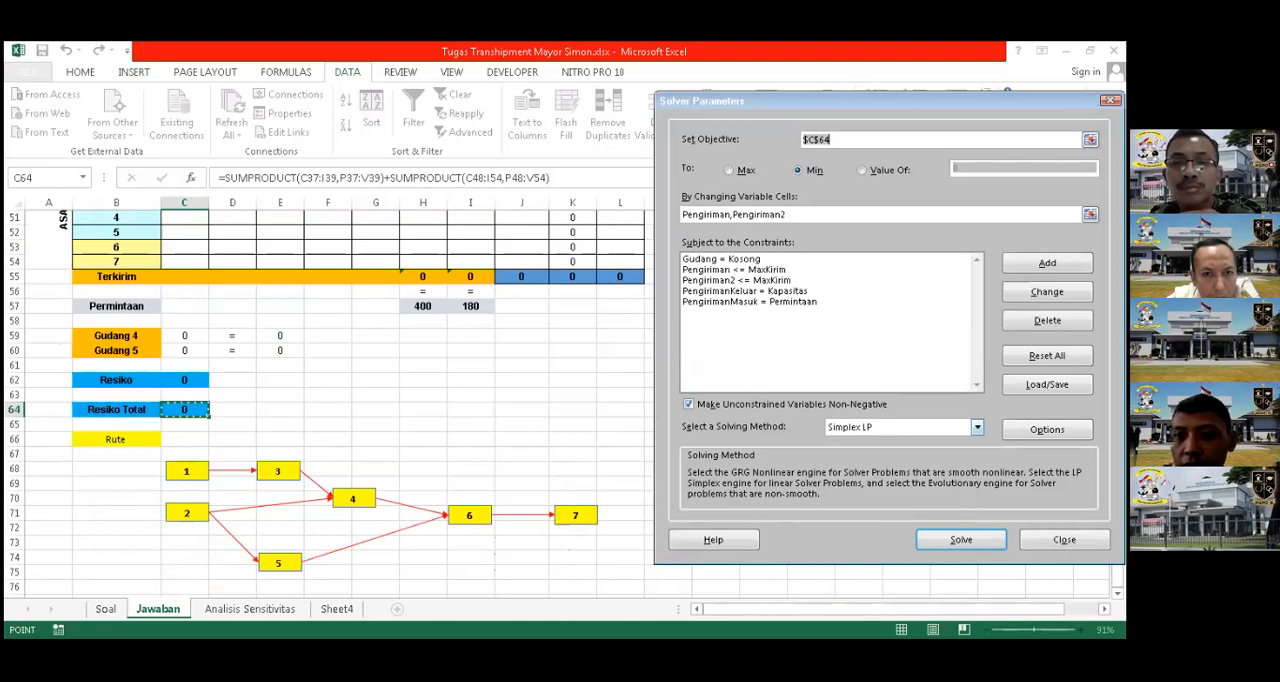
Solve the model with the Simplex LP method and keep the Solver solution
click(880, 428)
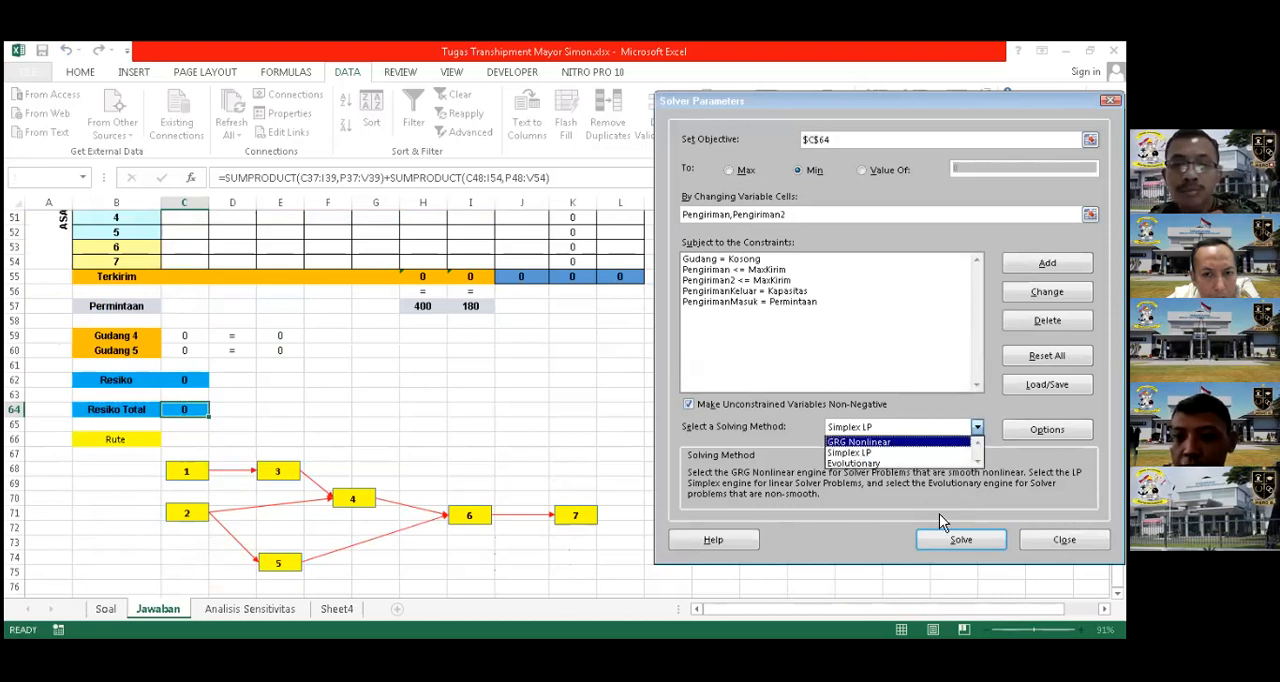
click(956, 549)
click(956, 549)
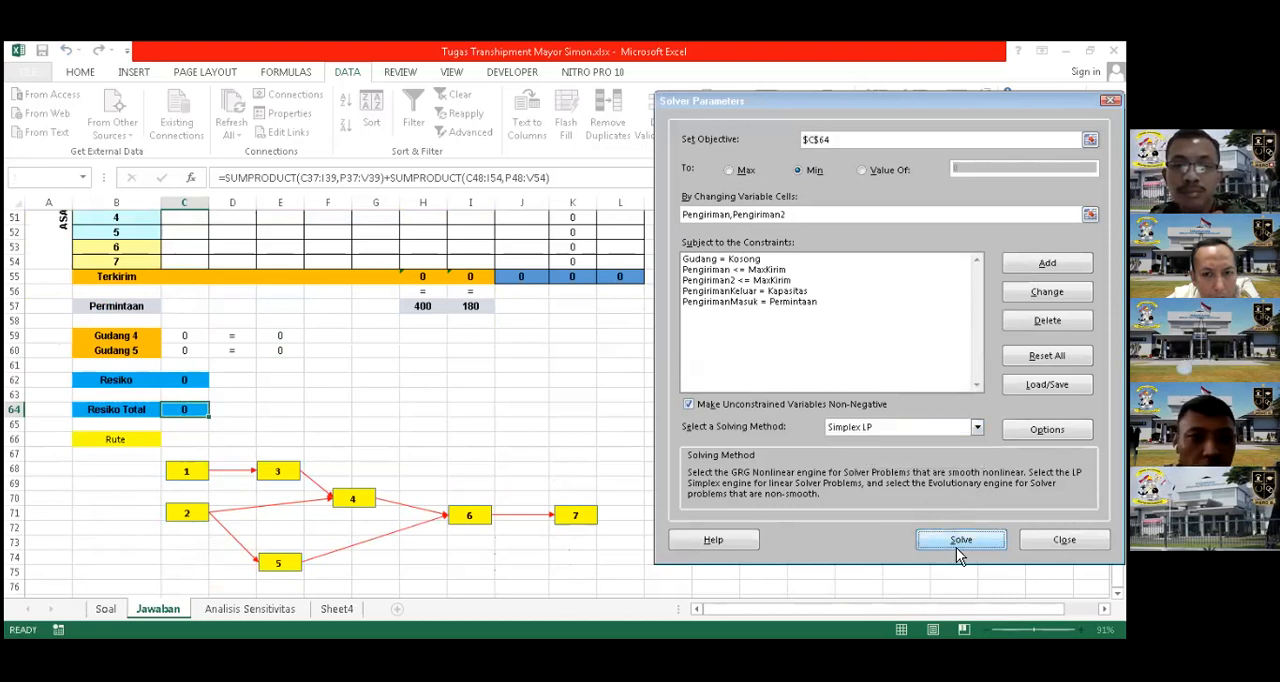
click(441, 375)
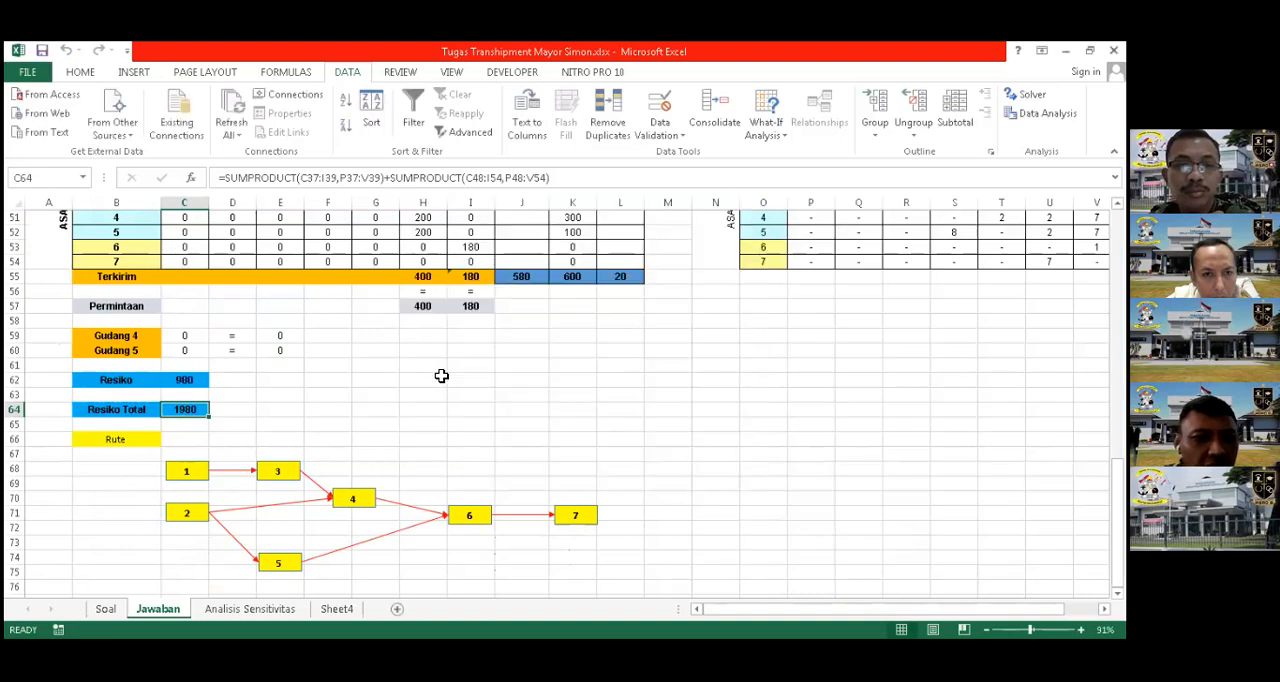
Review the solved shipment tables, warehouse balances, Resiko Total and the Rute diagram
scroll(441, 375, up, 1)
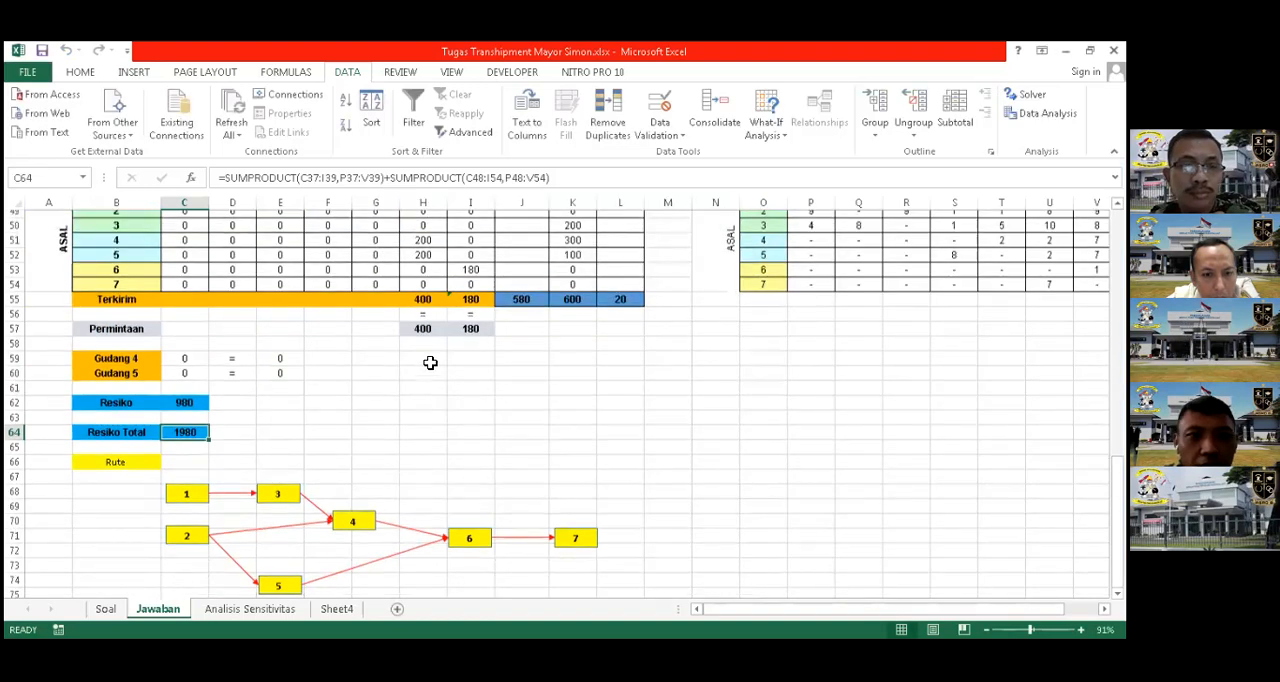
scroll(469, 336, up, 2)
scroll(469, 336, down, 4)
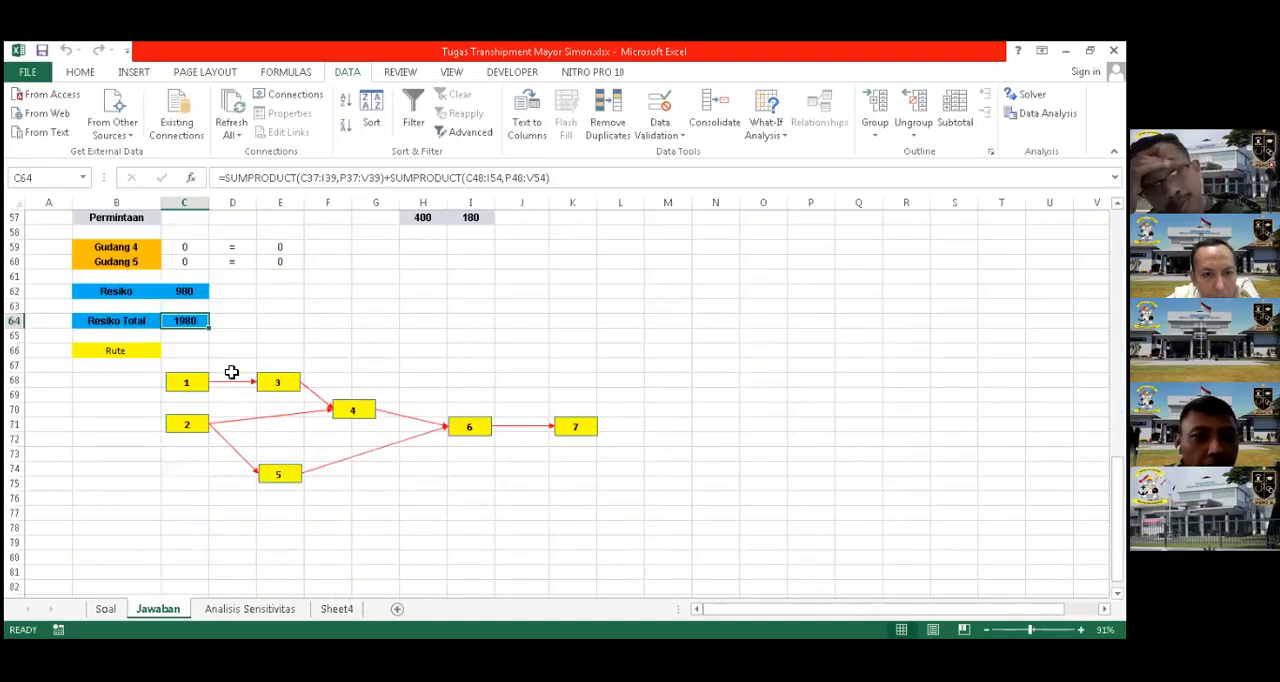
scroll(231, 372, up, 3)
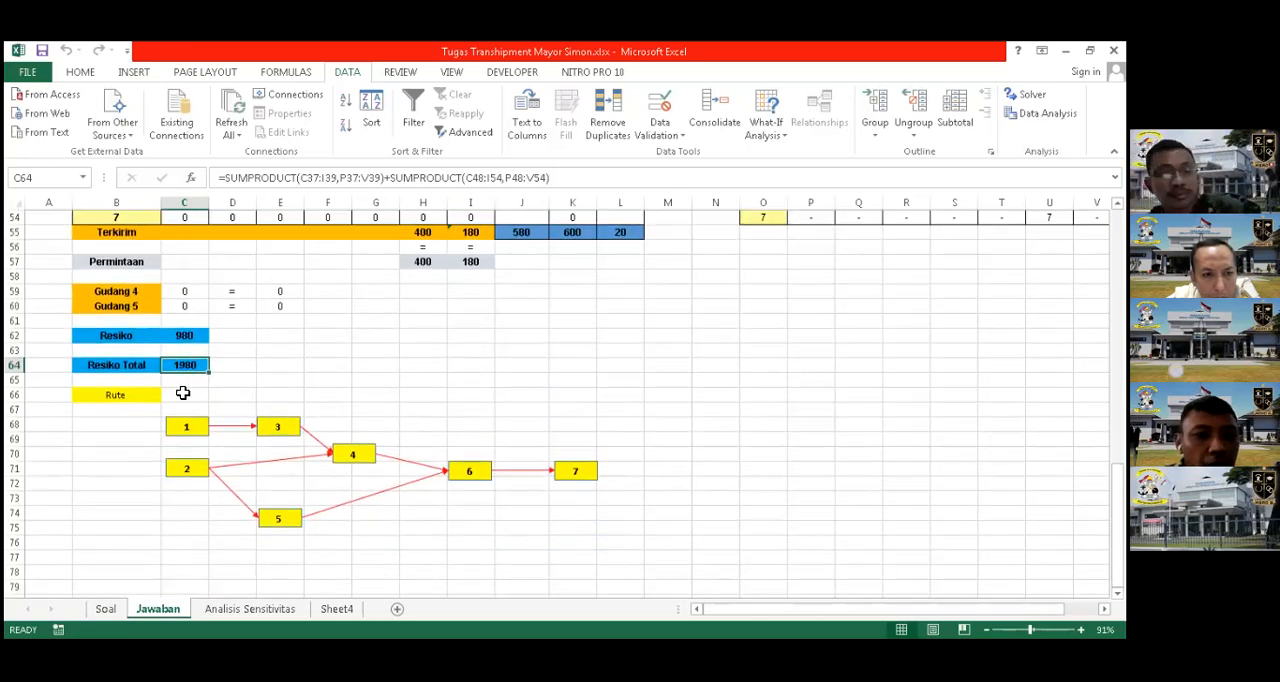
scroll(370, 398, up, 2)
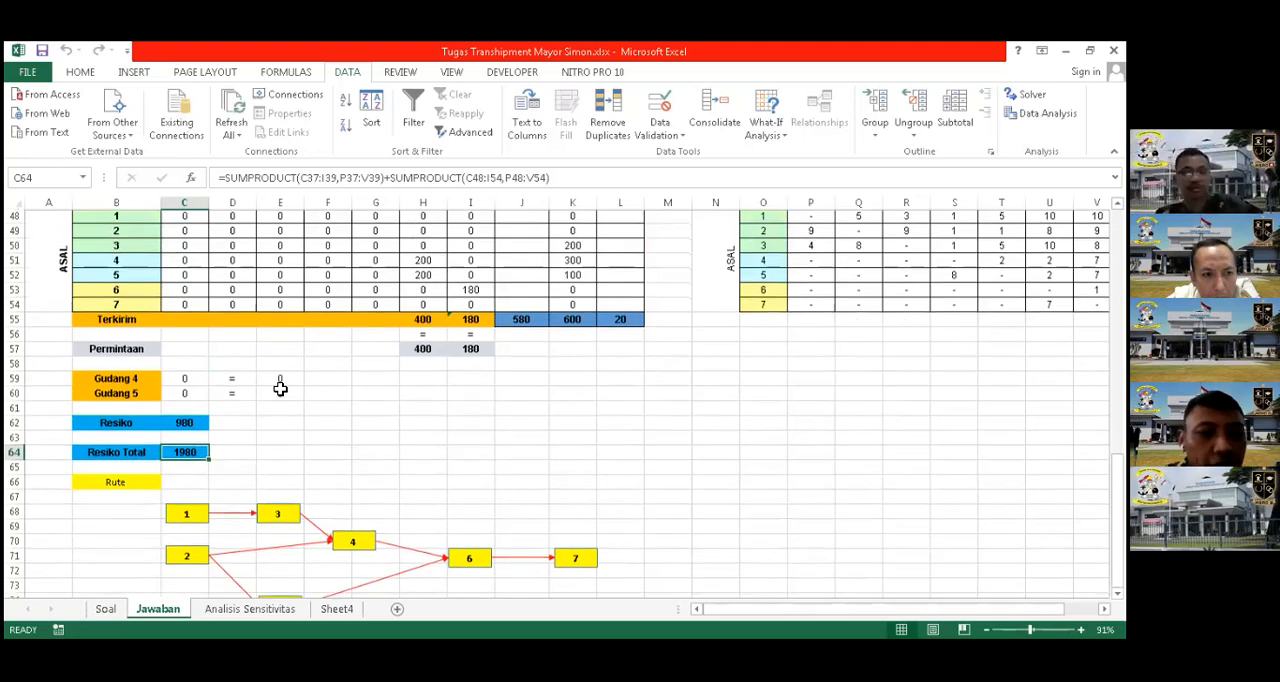
scroll(240, 390, down, 2)
scroll(355, 435, up, 4)
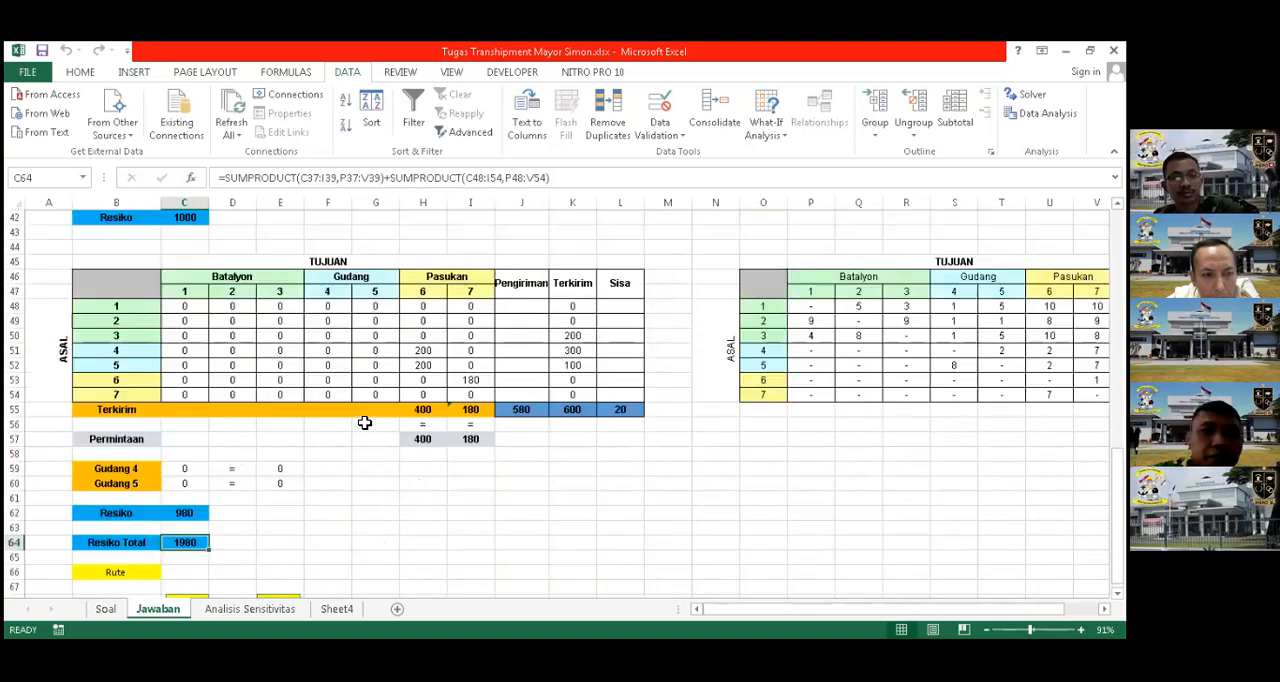
scroll(390, 370, up, 2)
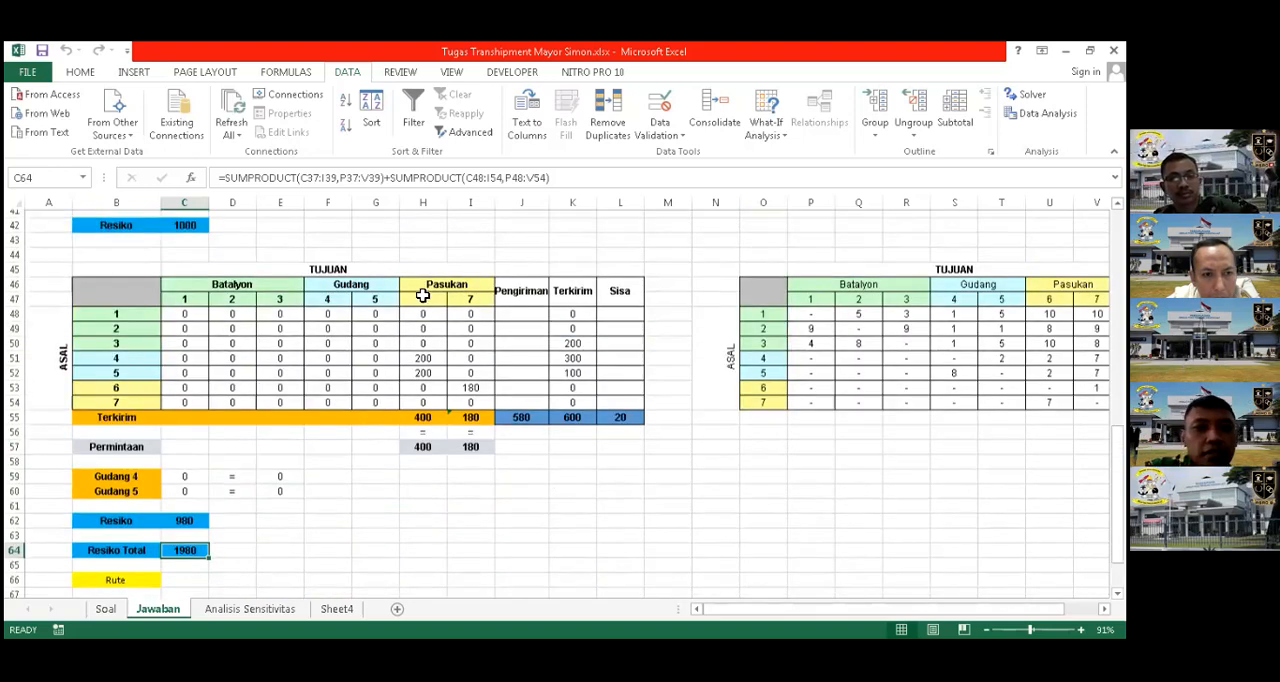
scroll(445, 286, up, 1)
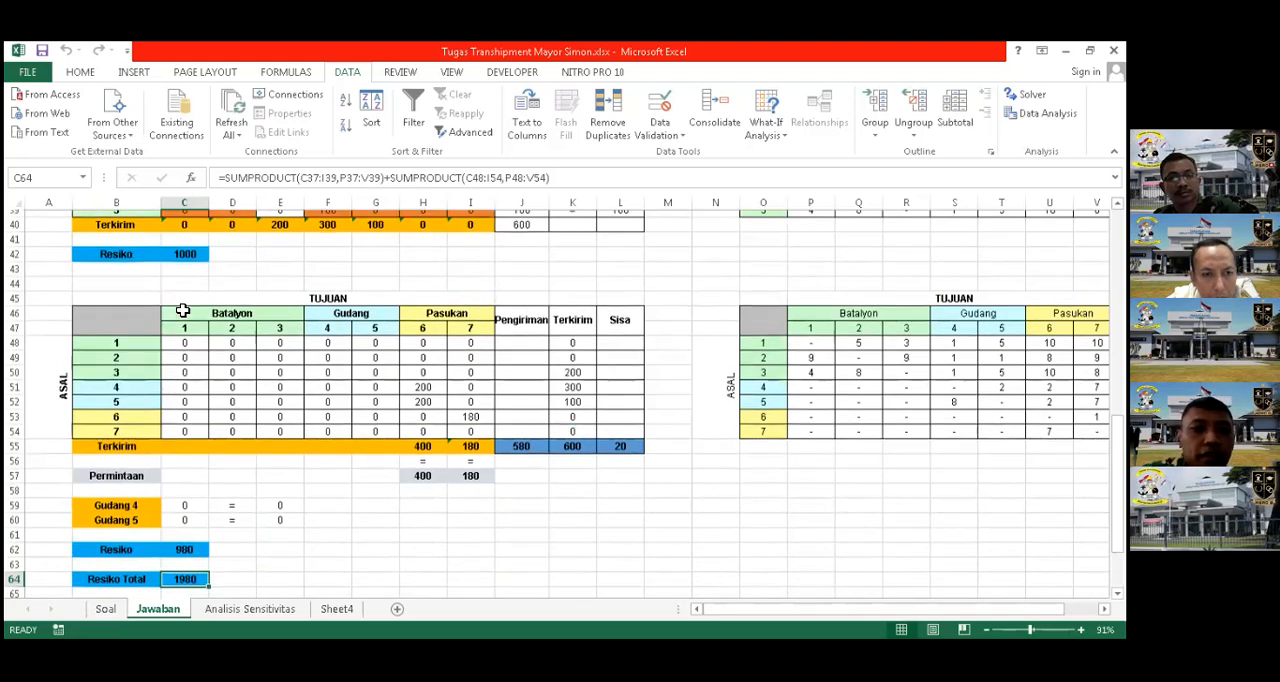
scroll(180, 290, up, 2)
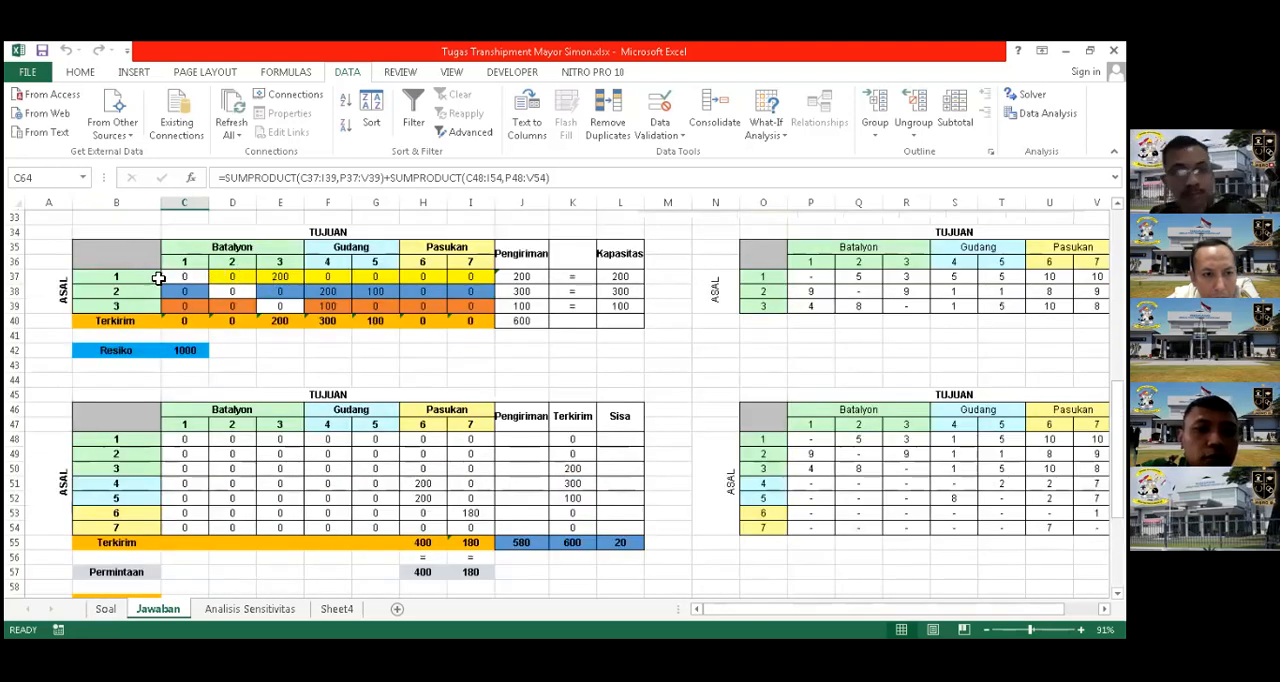
Examine the solved shipments from origins 1, 2 and 3 in the first table and its Resiko formula in C42
click(530, 278)
click(285, 277)
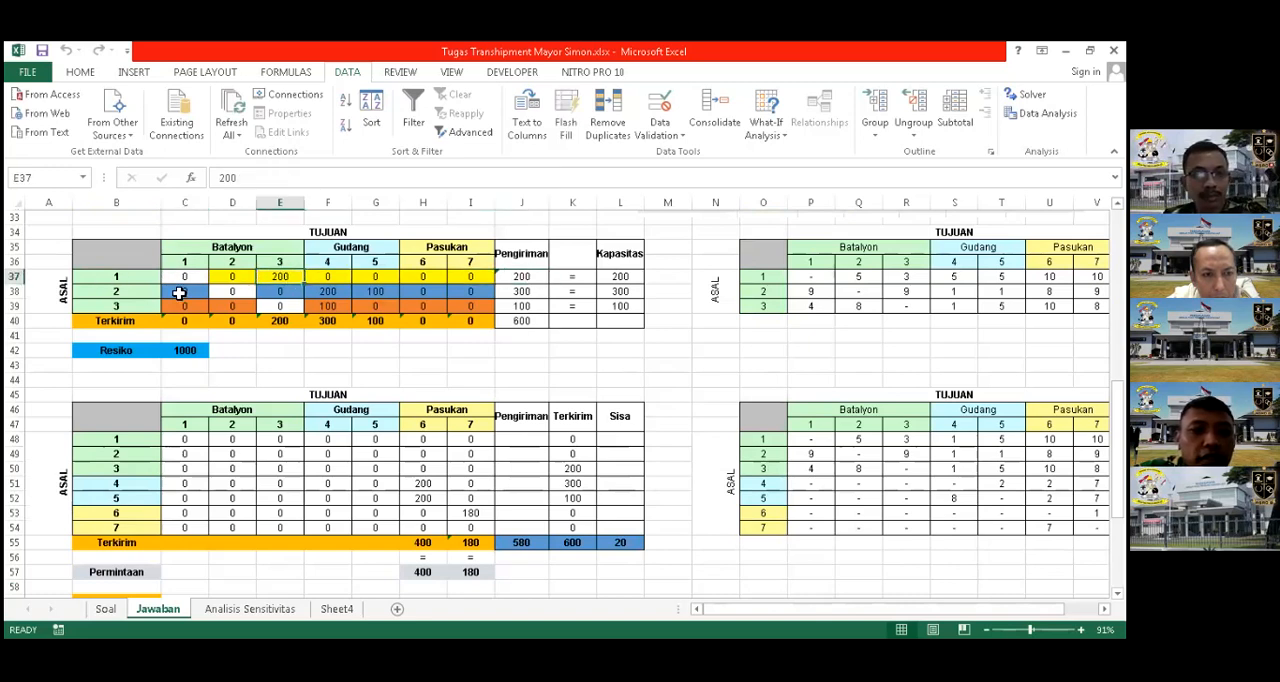
click(336, 293)
click(377, 292)
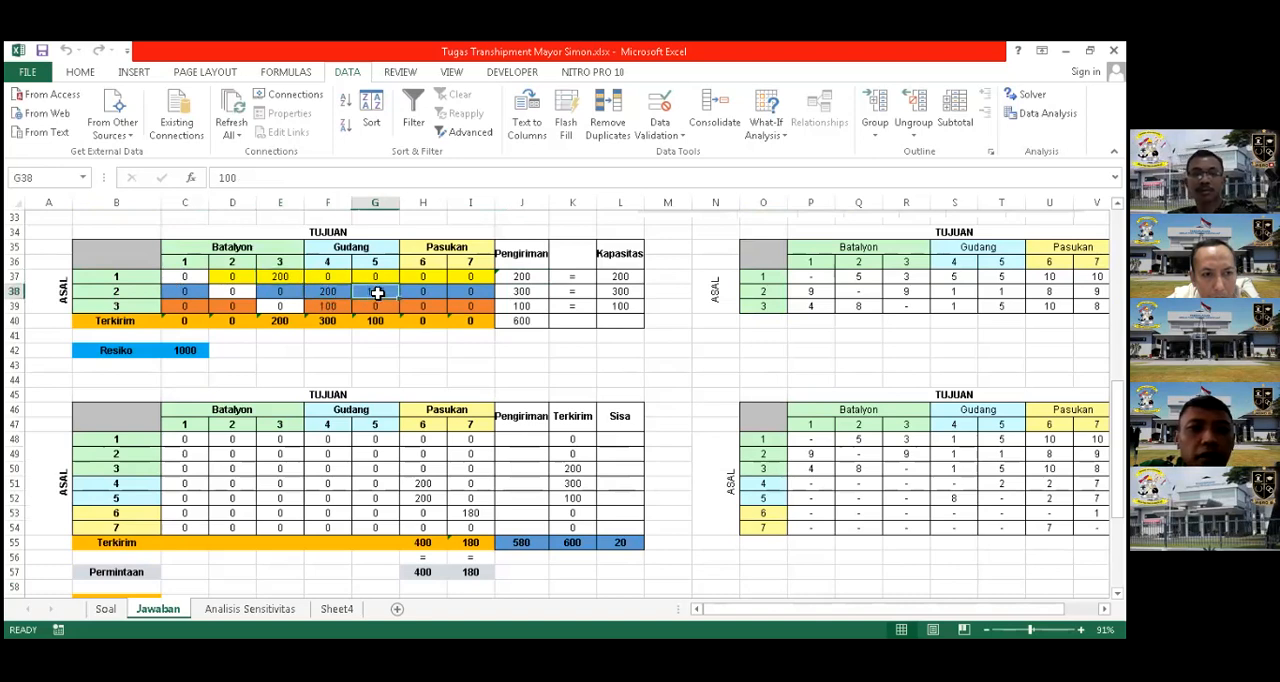
click(142, 308)
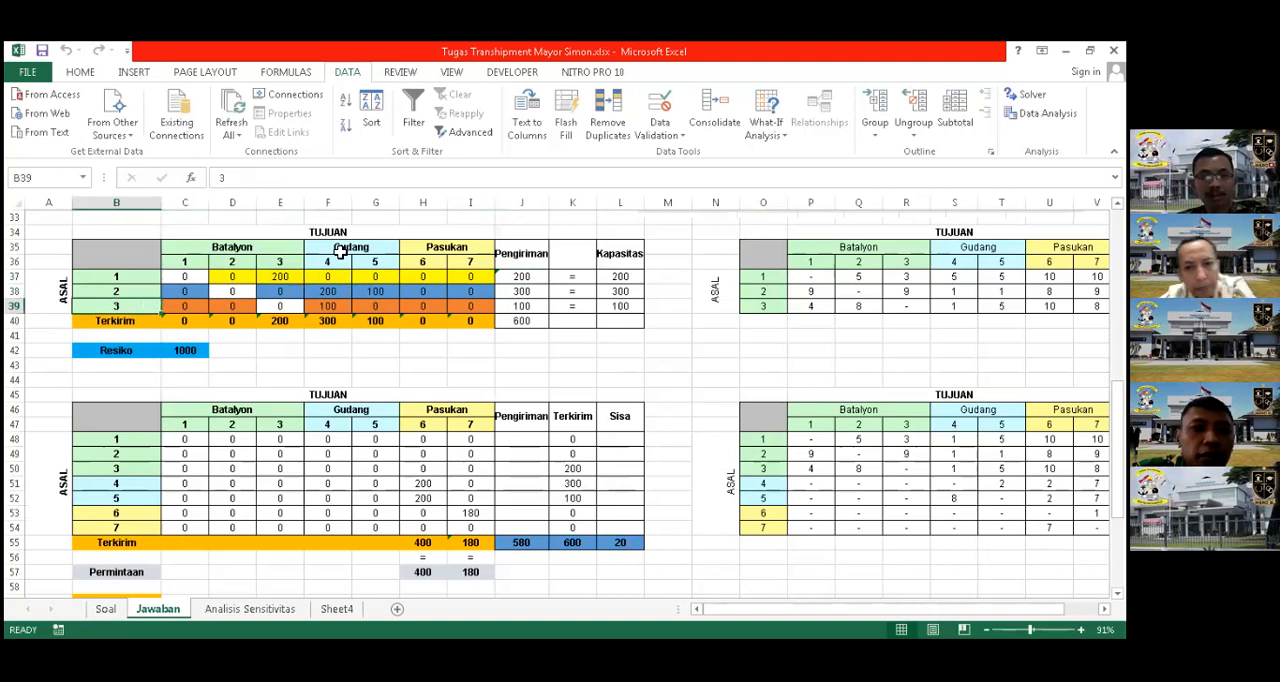
click(330, 306)
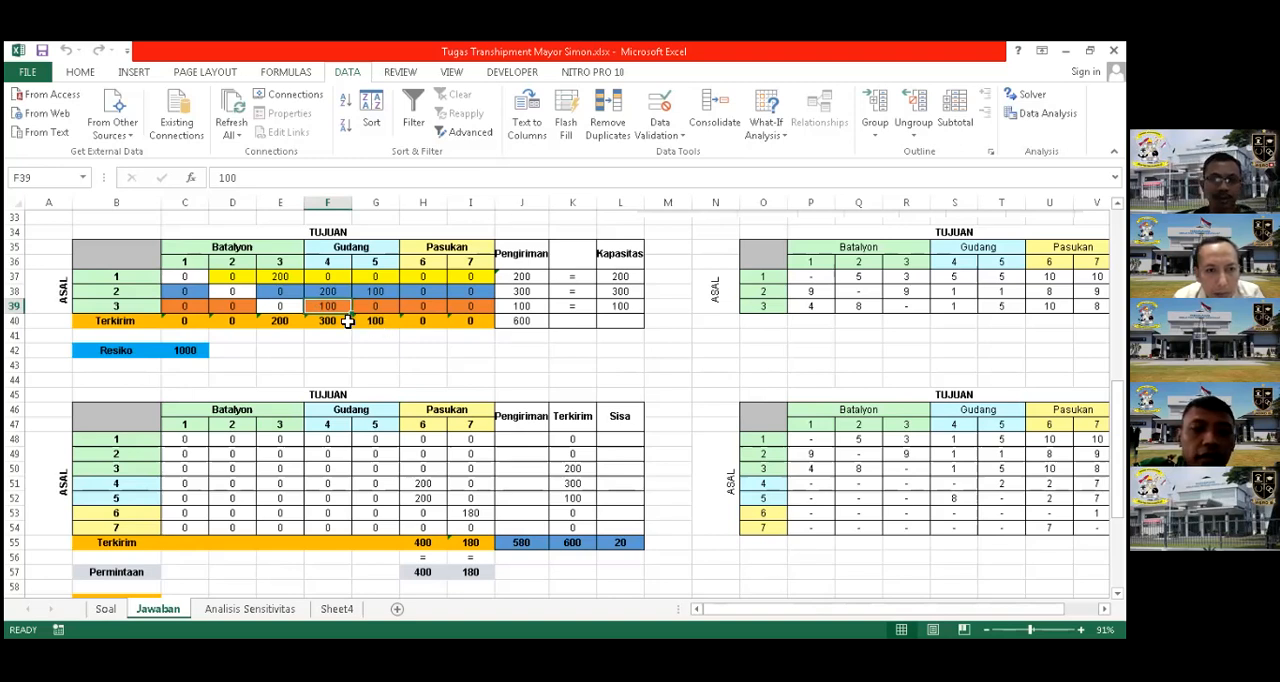
click(196, 352)
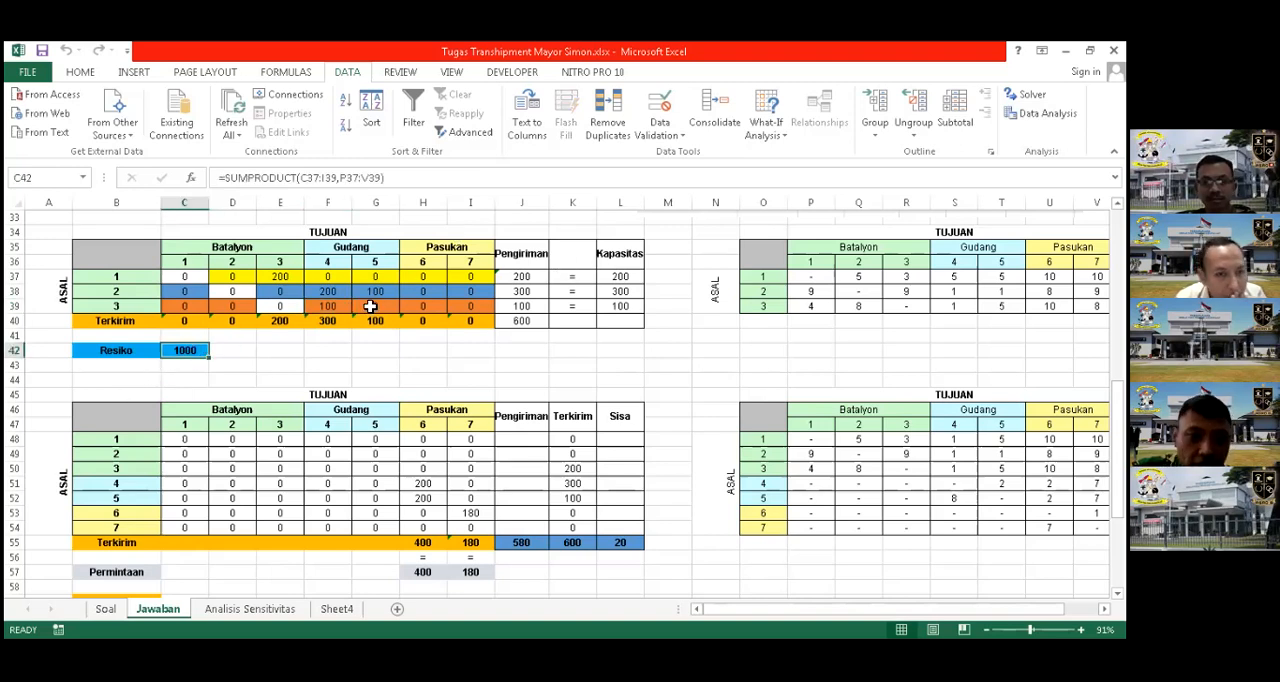
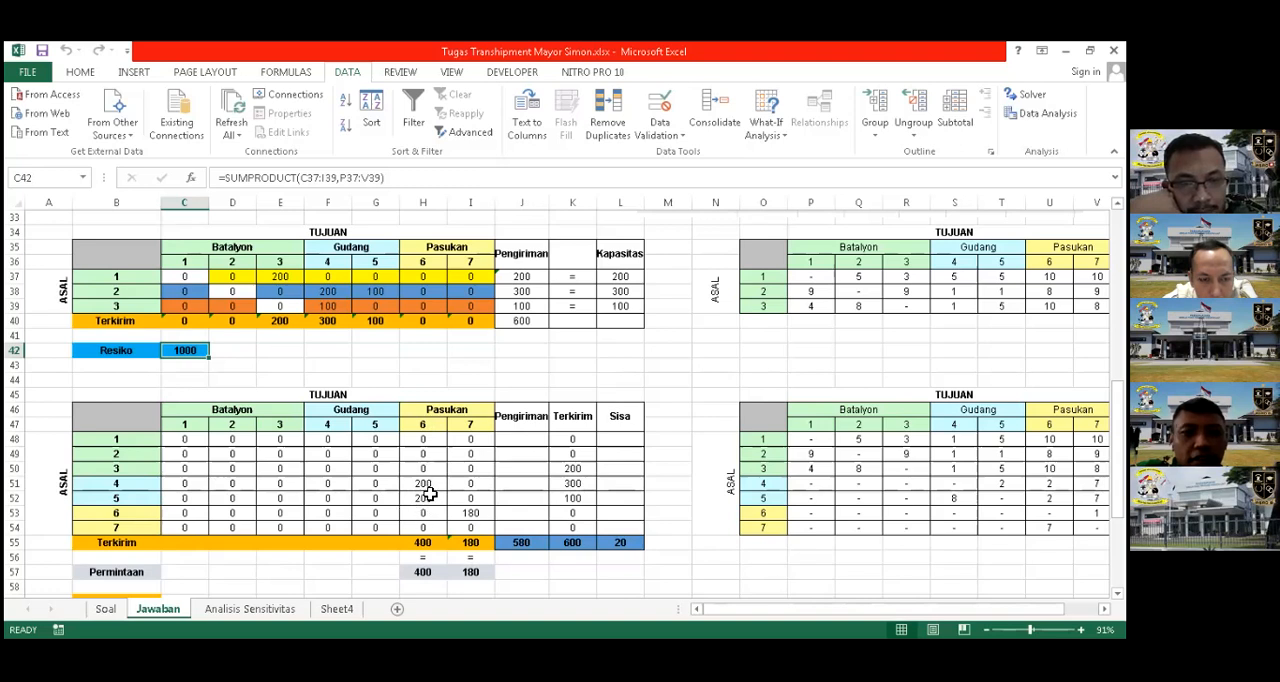
Compare the two solved shipment tables on the Jawaban sheet with their Resiko values, Gudang balances and Rute diagram
scroll(425, 492, down, 2)
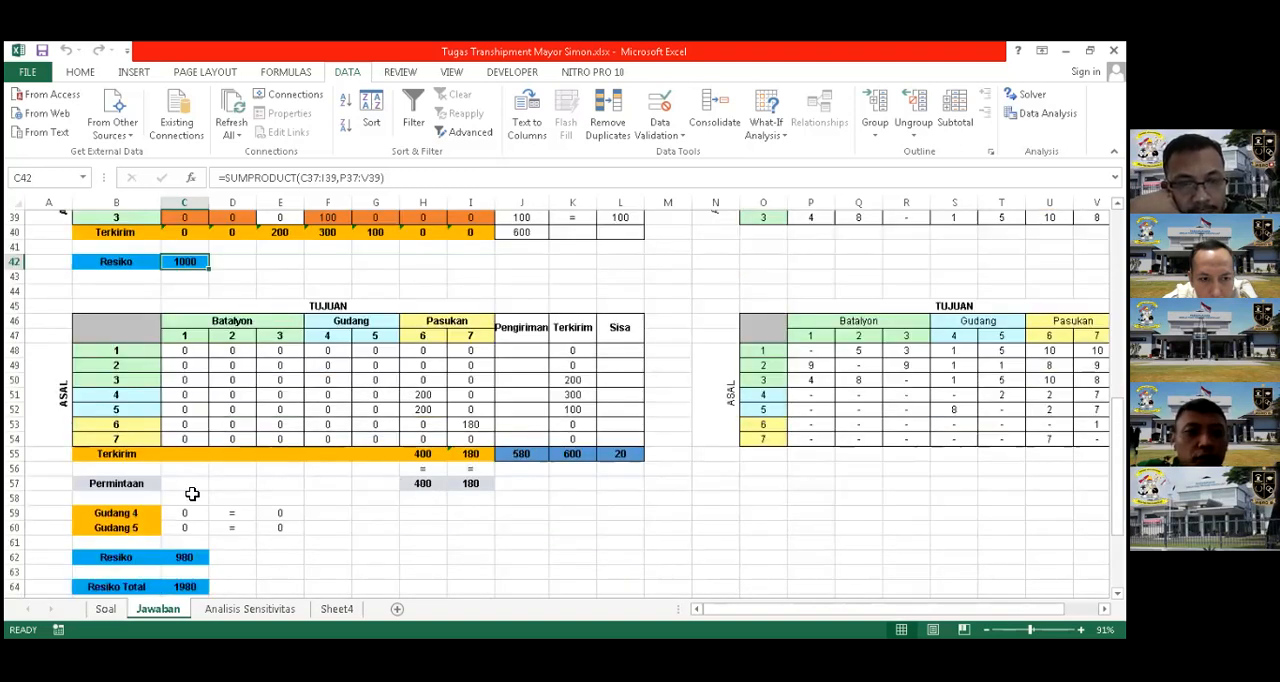
scroll(180, 488, down, 4)
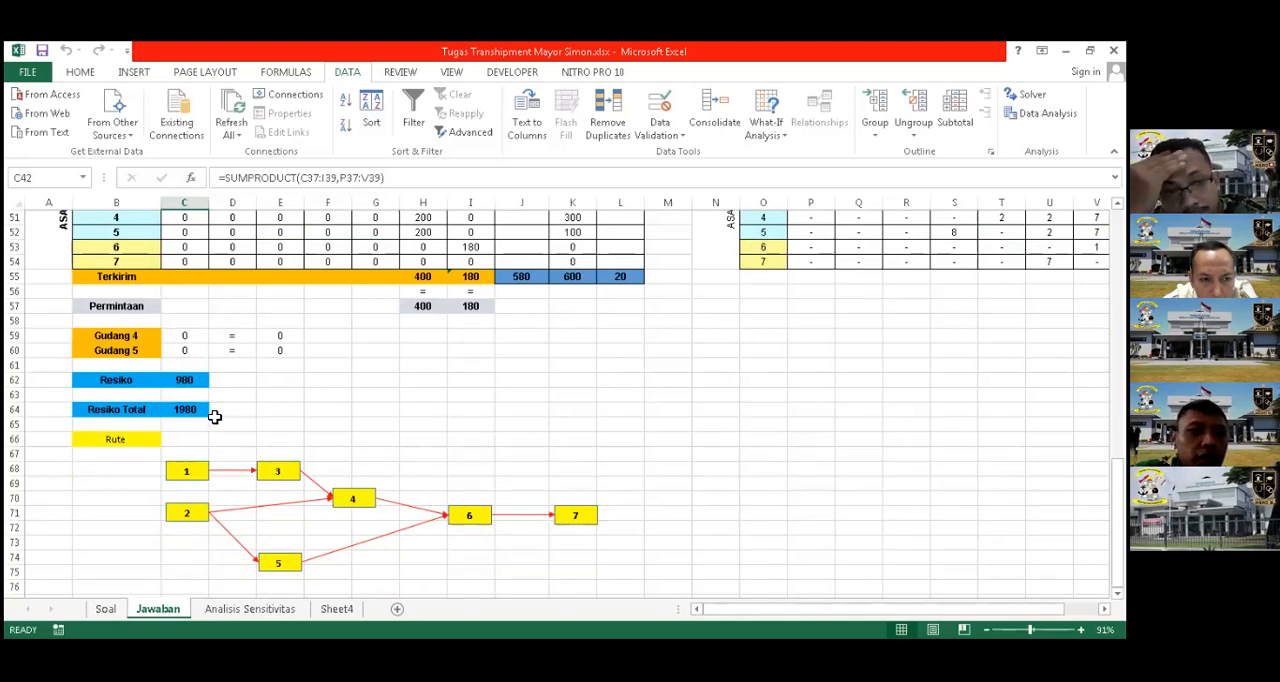
scroll(499, 451, up, 2)
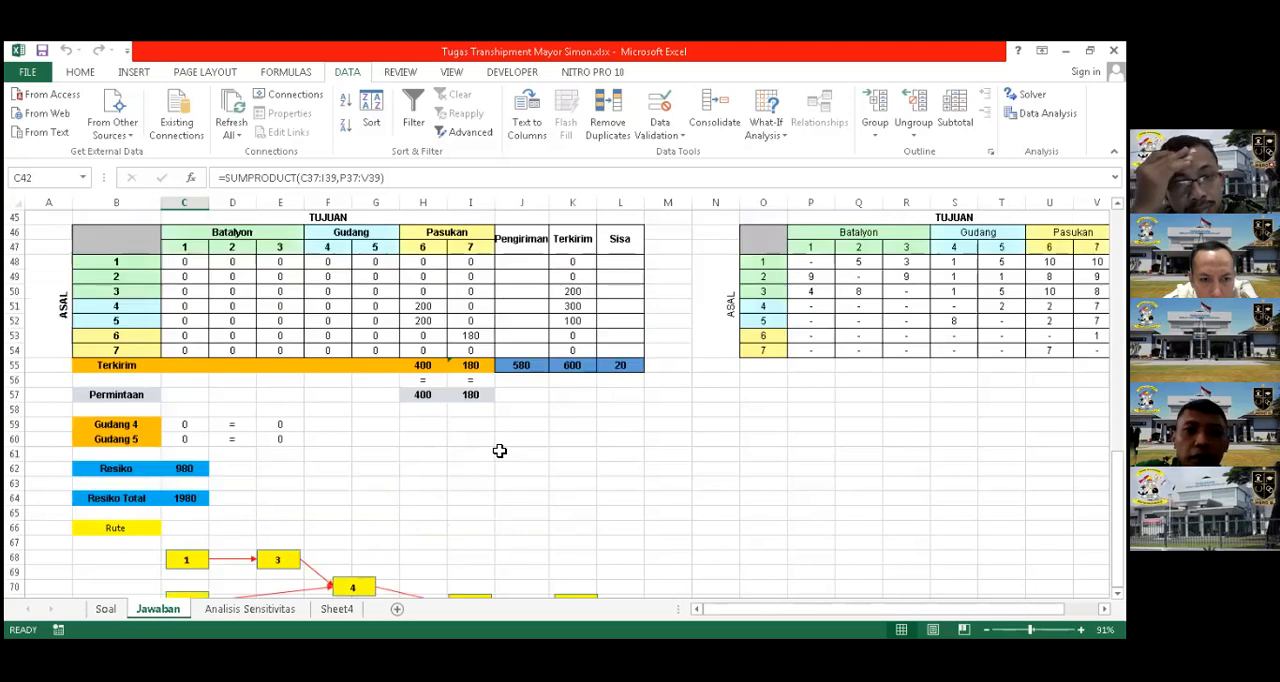
scroll(499, 451, up, 2)
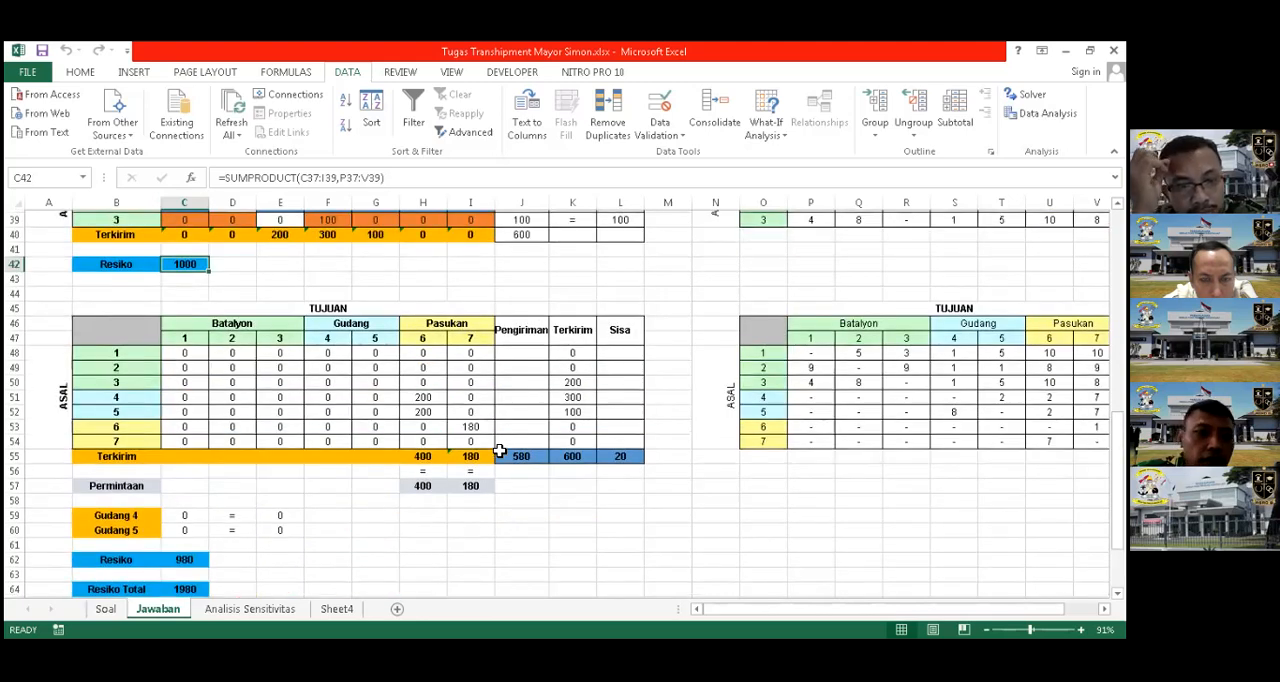
scroll(499, 451, up, 2)
scroll(337, 480, down, 5)
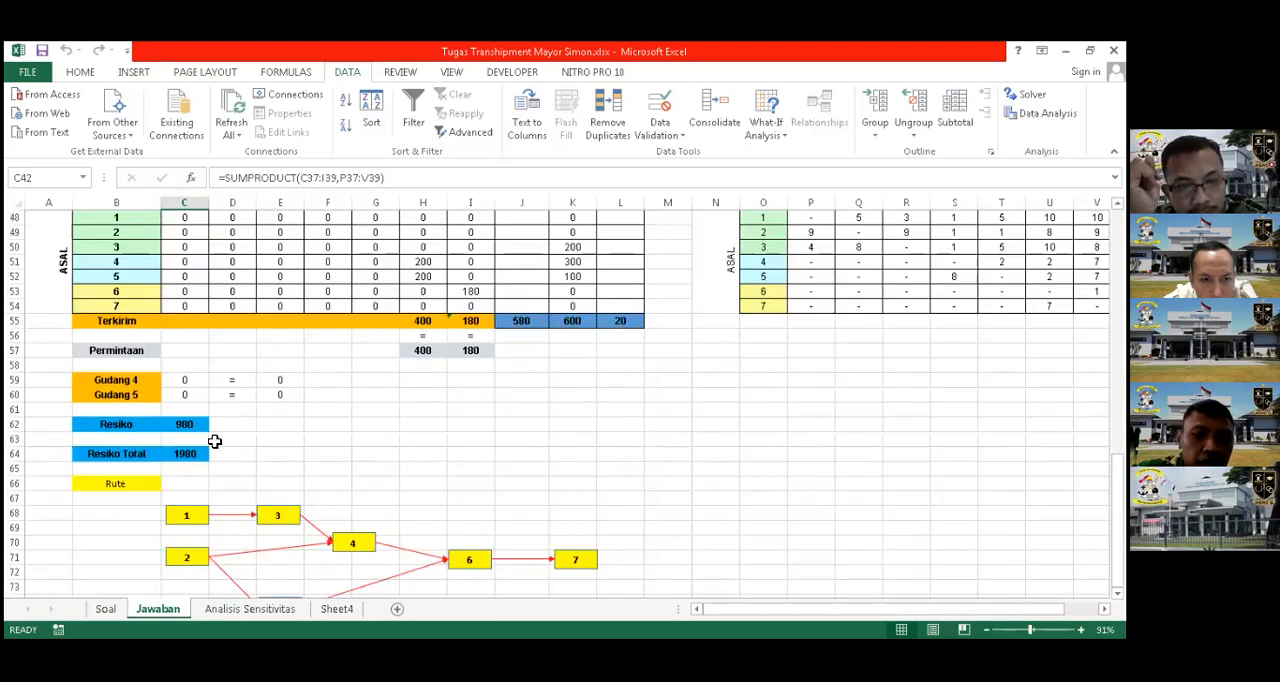
scroll(286, 294, up, 3)
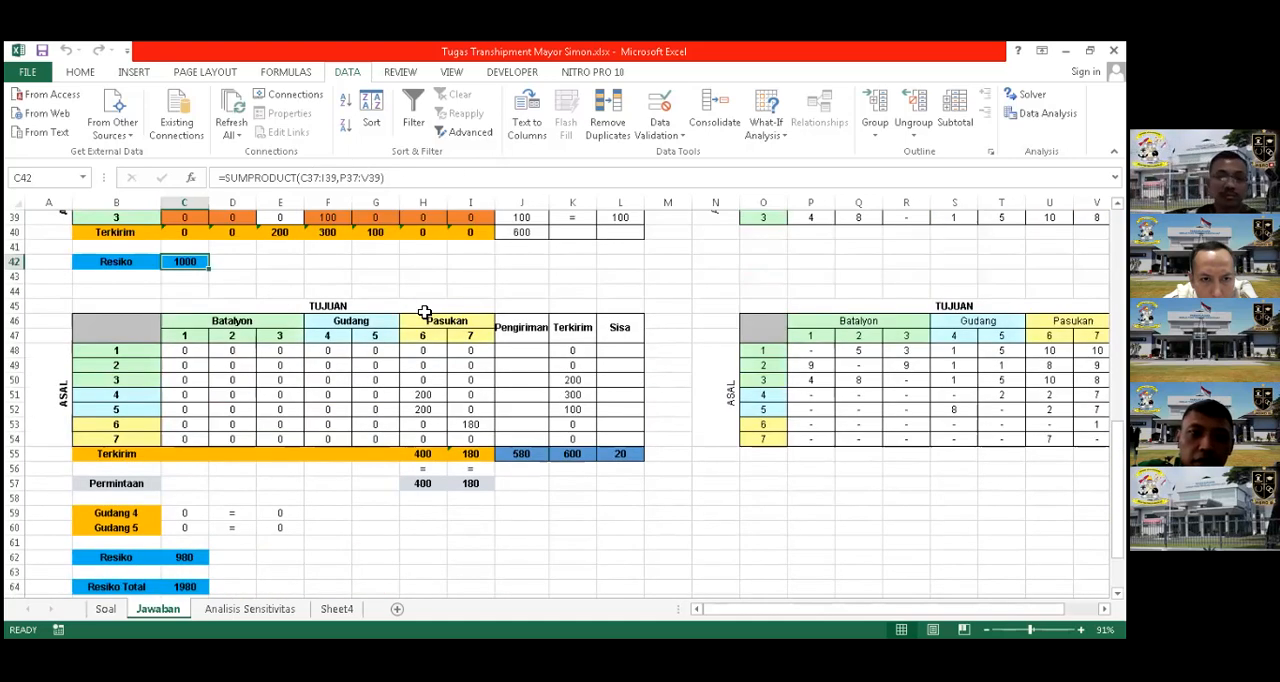
scroll(283, 490, up, 1)
scroll(240, 545, up, 4)
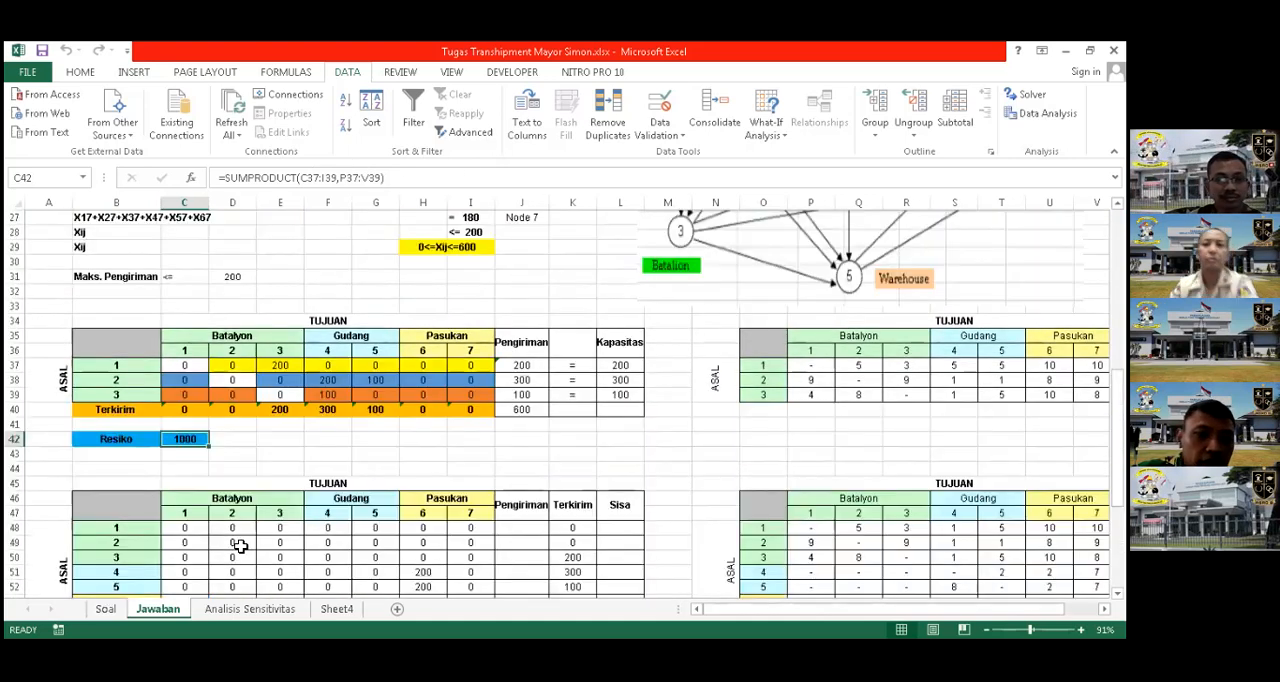
scroll(275, 568, down, 3)
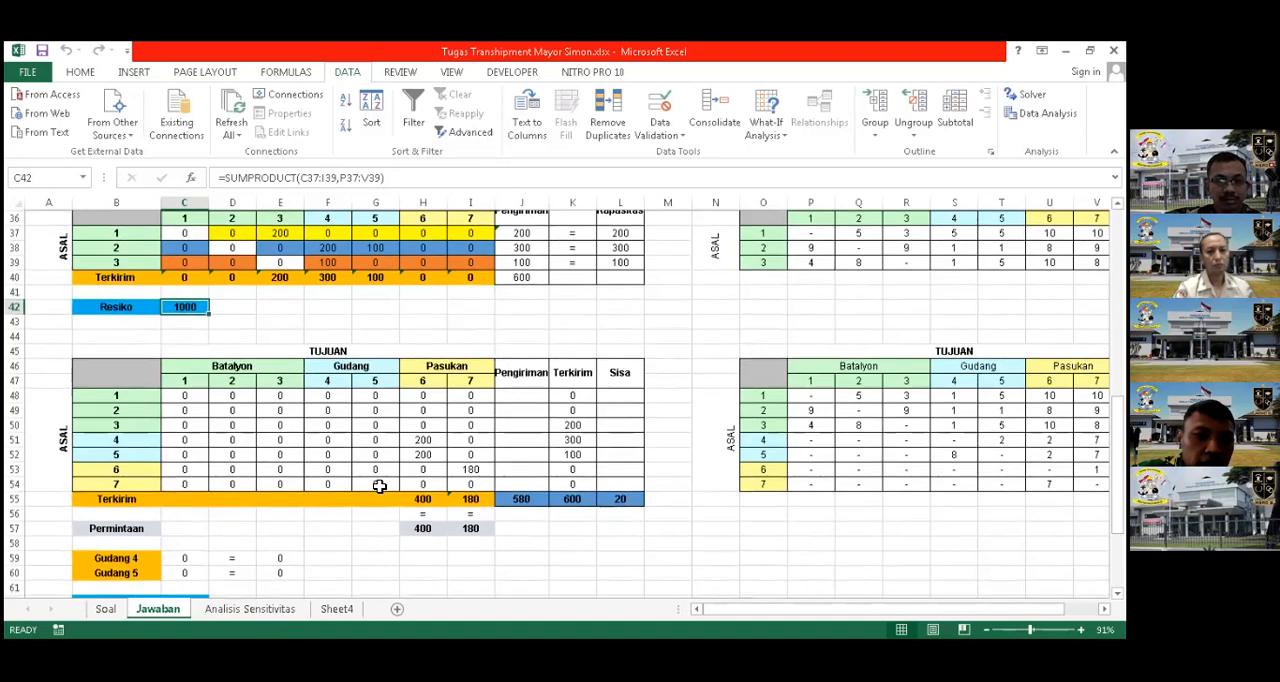
Switch to the Analisis Sensitivitas sheet and examine its constraint list, including the Xij shipment limit in I28
key(ctrl+Page_Down)
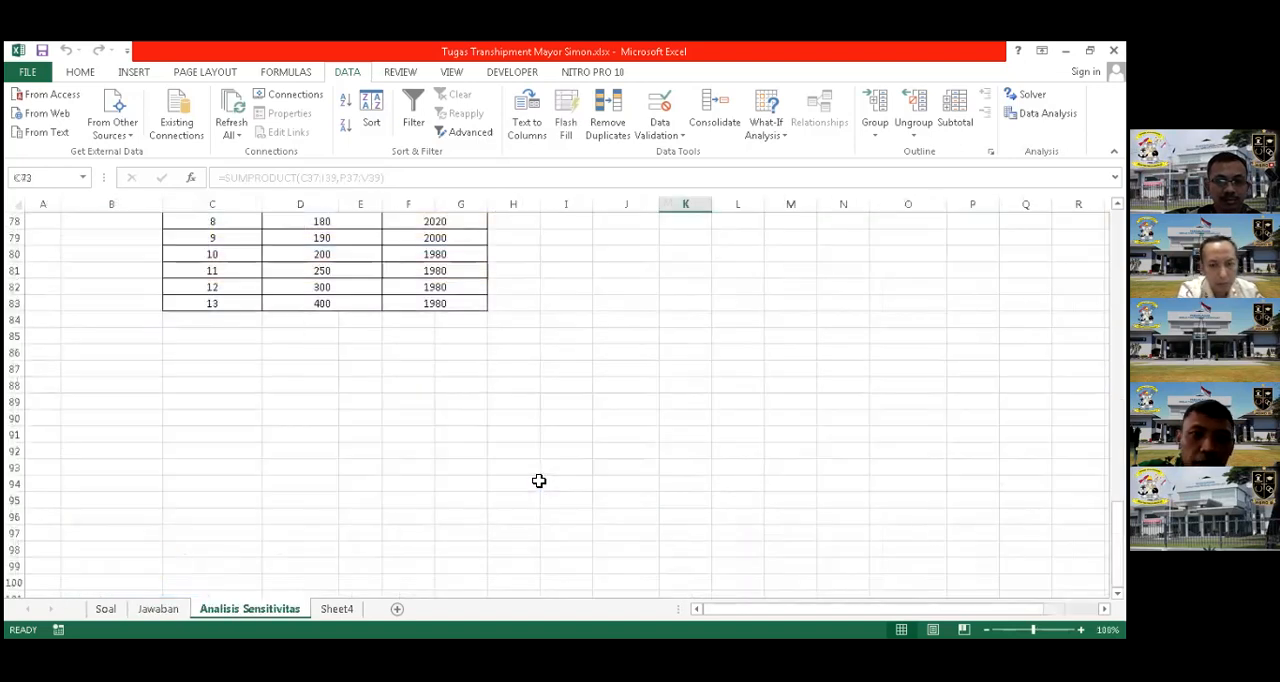
scroll(537, 420, up, 17)
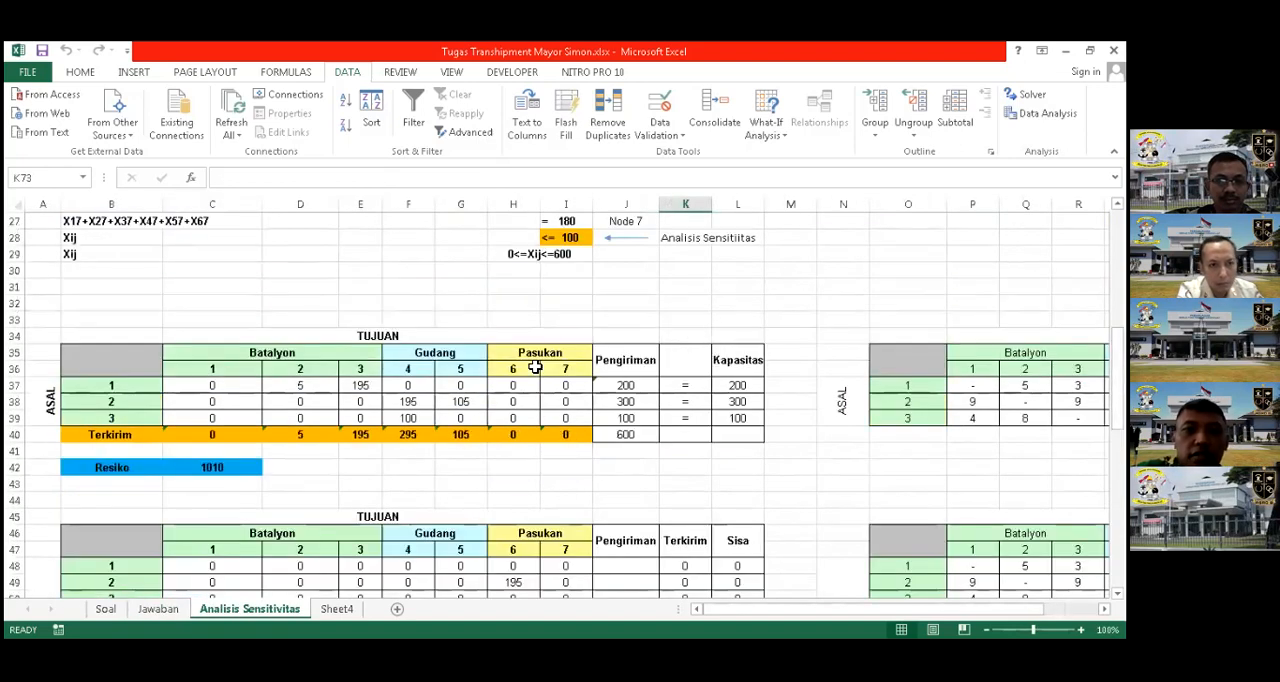
scroll(535, 365, down, 5)
scroll(535, 363, up, 8)
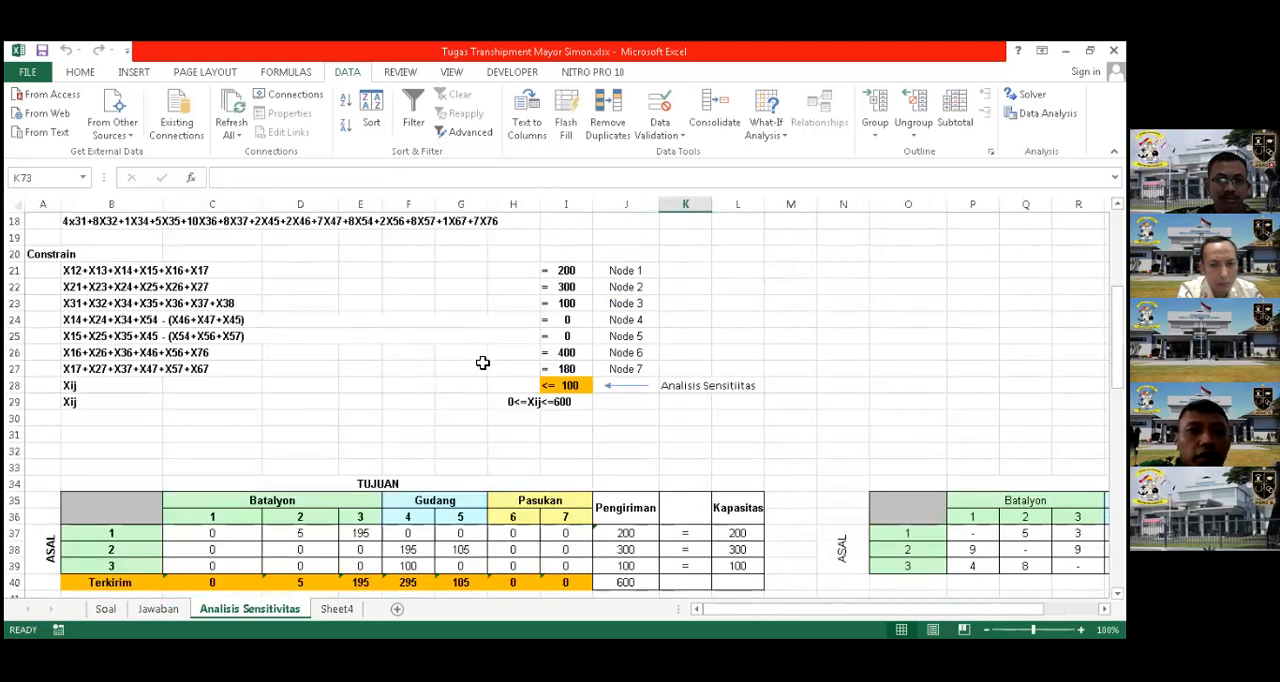
scroll(488, 440, down, 1)
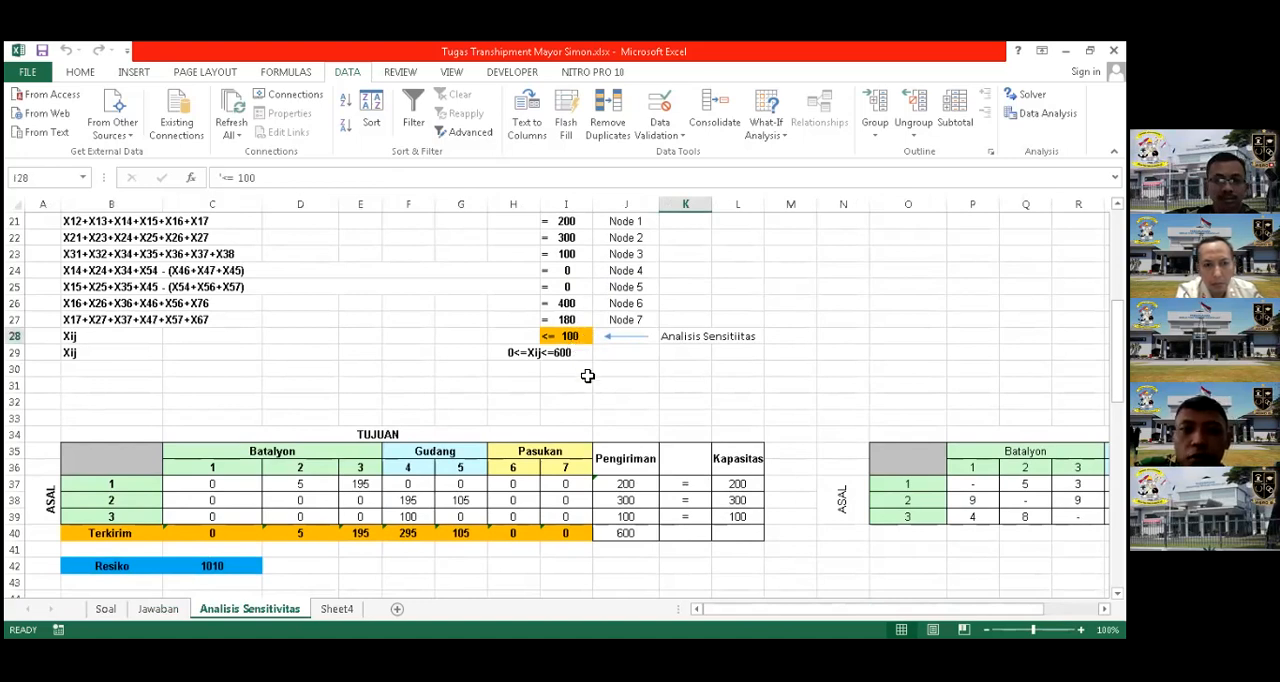
click(578, 372)
click(576, 338)
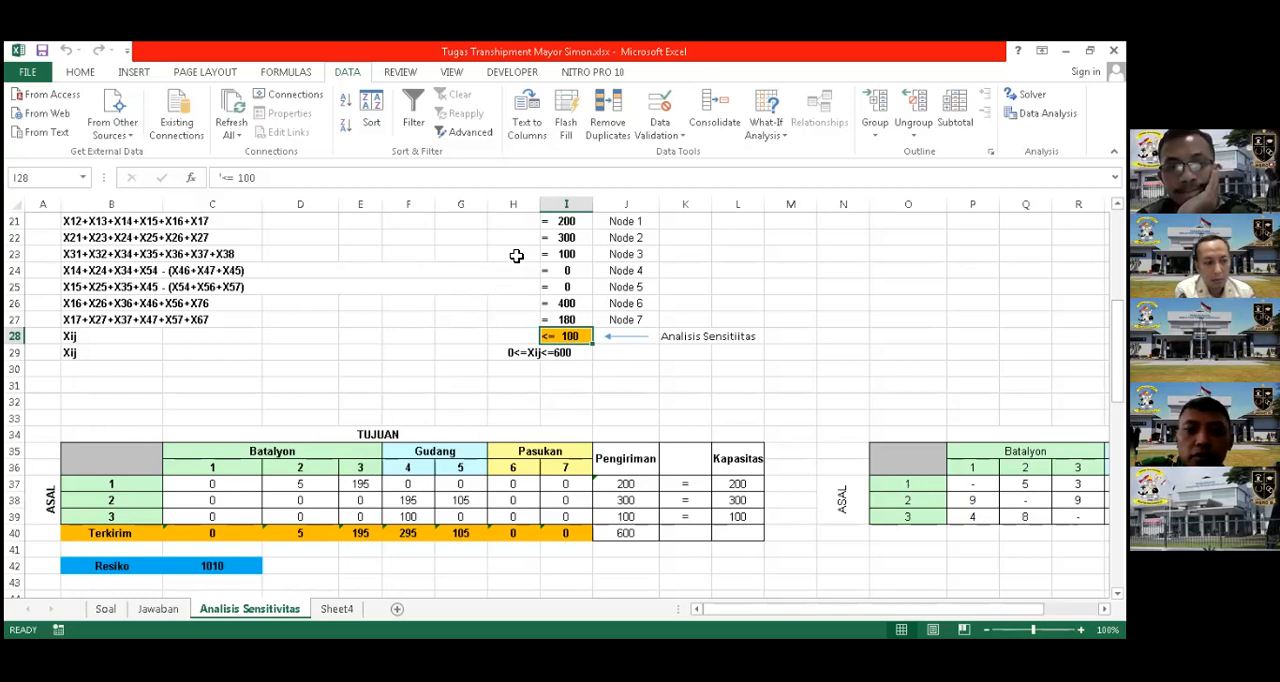
Examine the Analisis Sensitivitas table, going through the Maks. Pengiriman values in D71:D83 and their Tingkat Resiko
scroll(516, 256, down, 1)
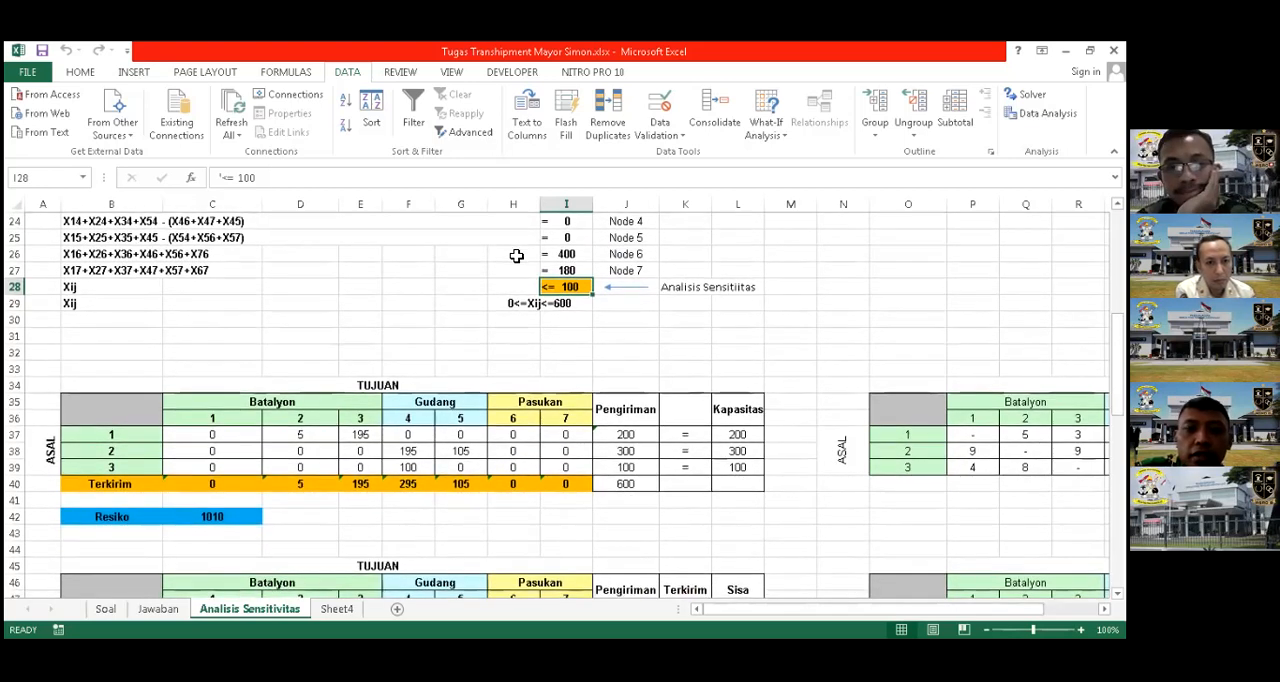
scroll(516, 256, down, 6)
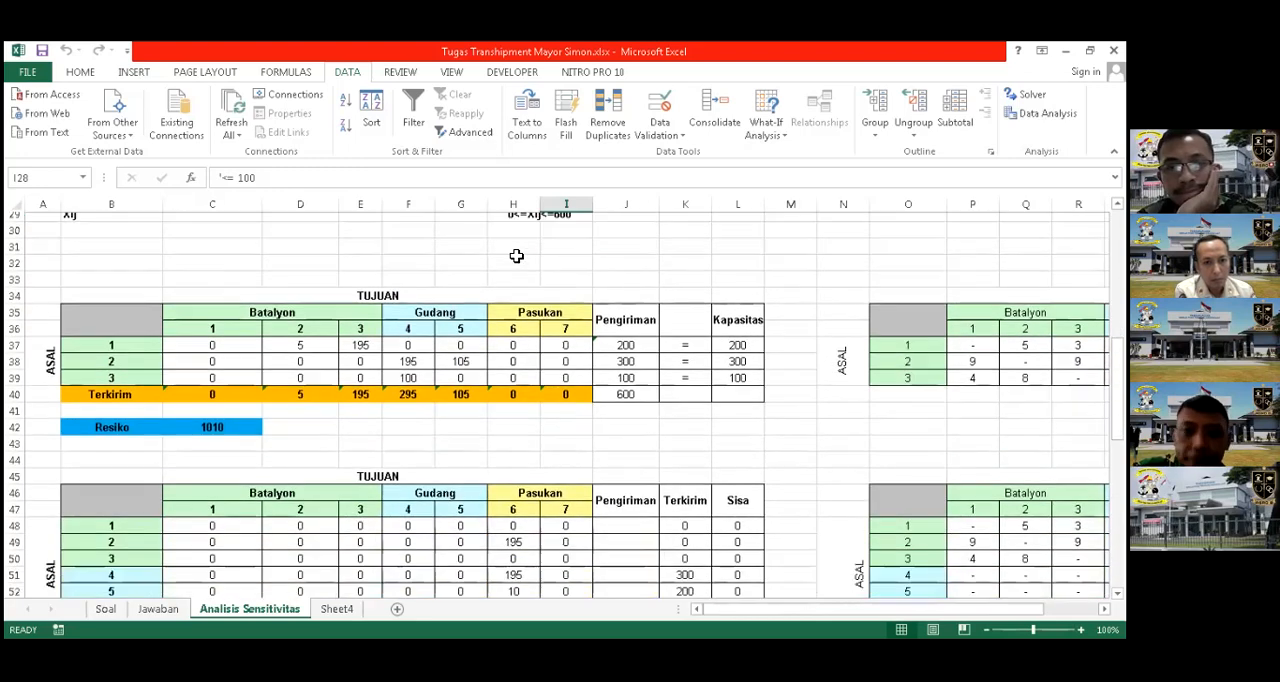
scroll(516, 256, down, 8)
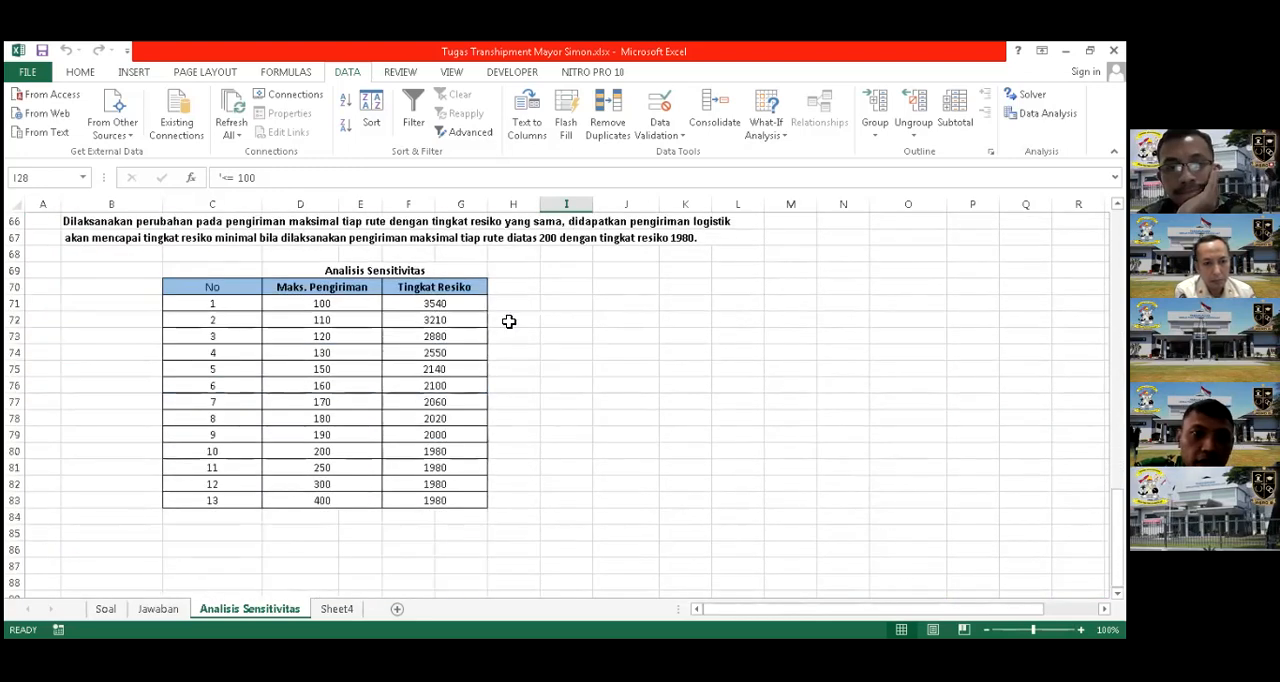
scroll(479, 301, up, 1)
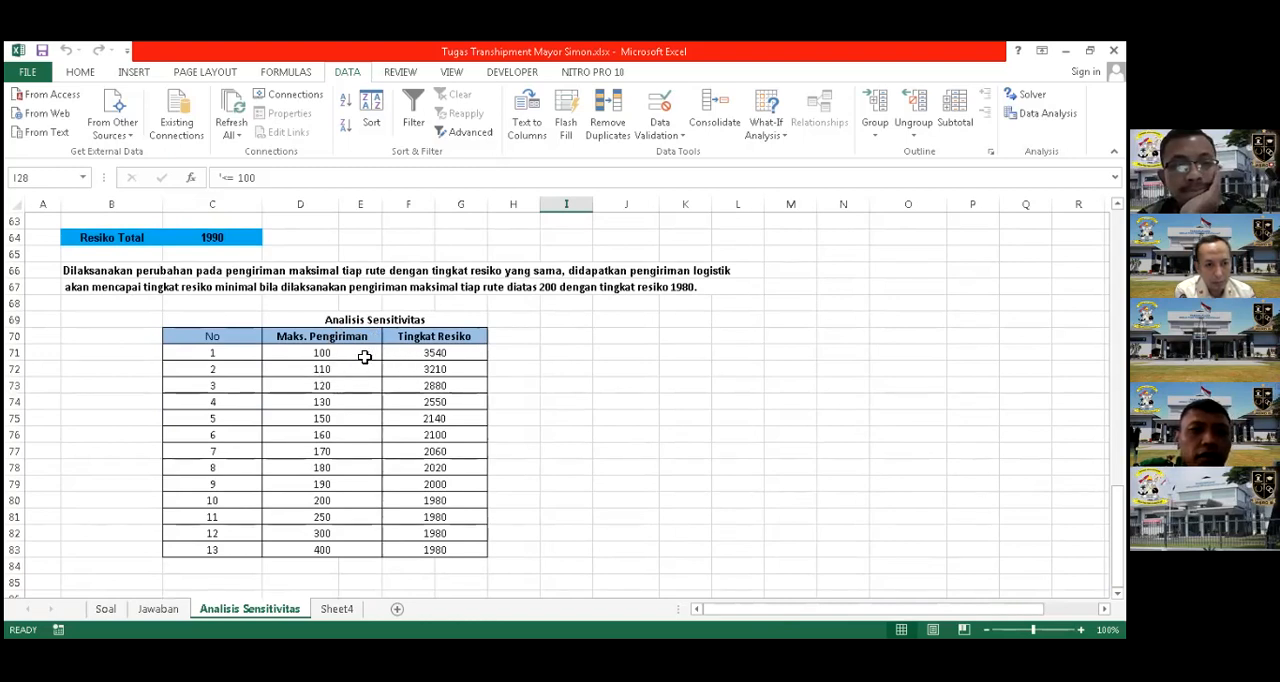
click(365, 357)
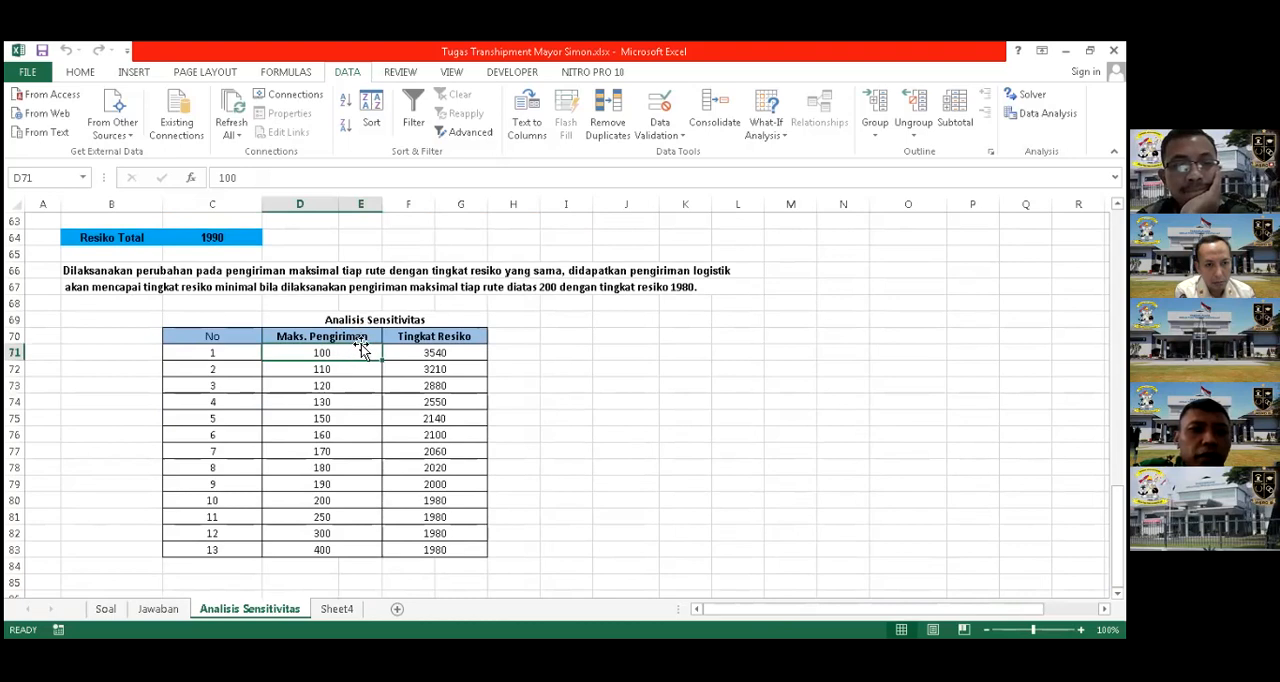
click(356, 371)
click(352, 387)
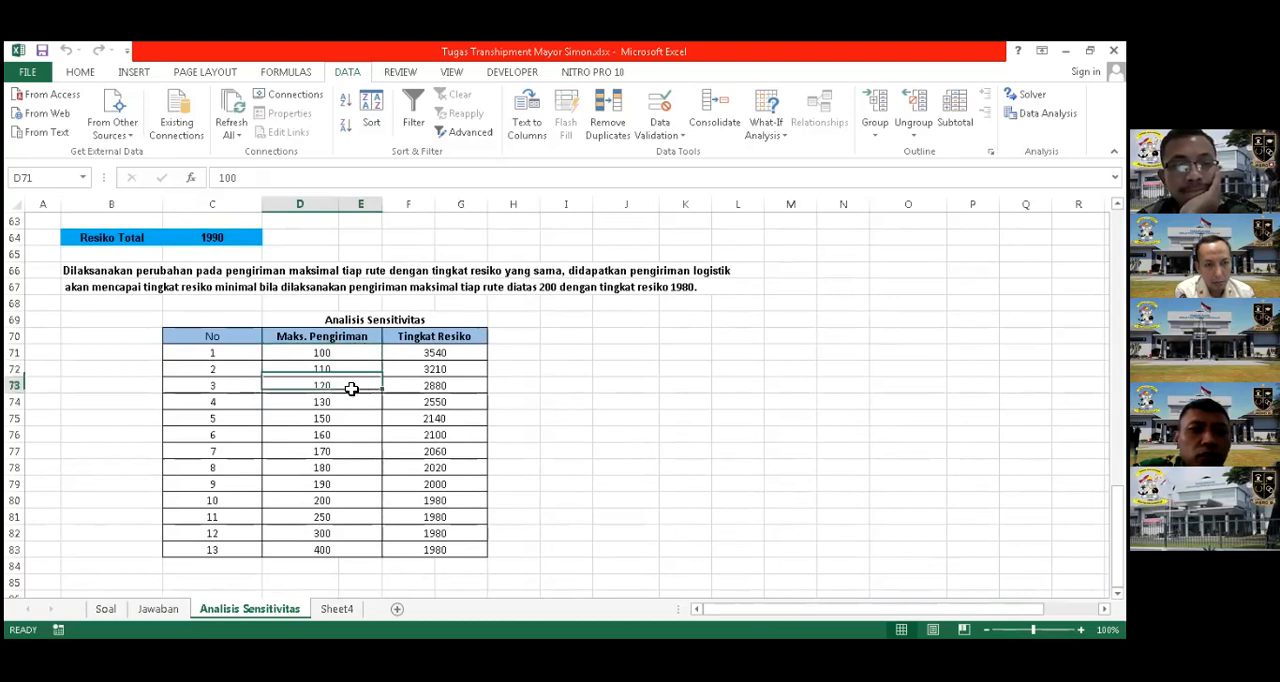
click(348, 406)
click(344, 422)
click(342, 436)
click(340, 452)
click(338, 468)
click(338, 547)
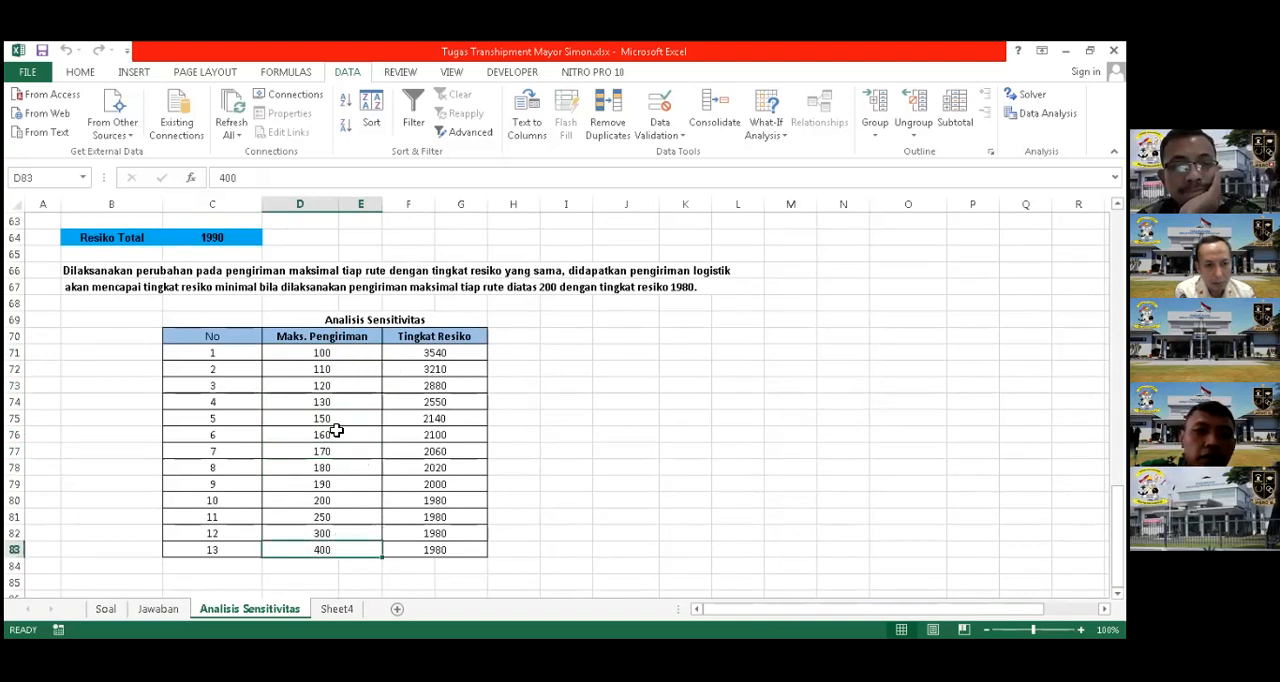
Highlight the Maks. Pengiriman value 200 in D80 with a yellow fill
click(299, 503)
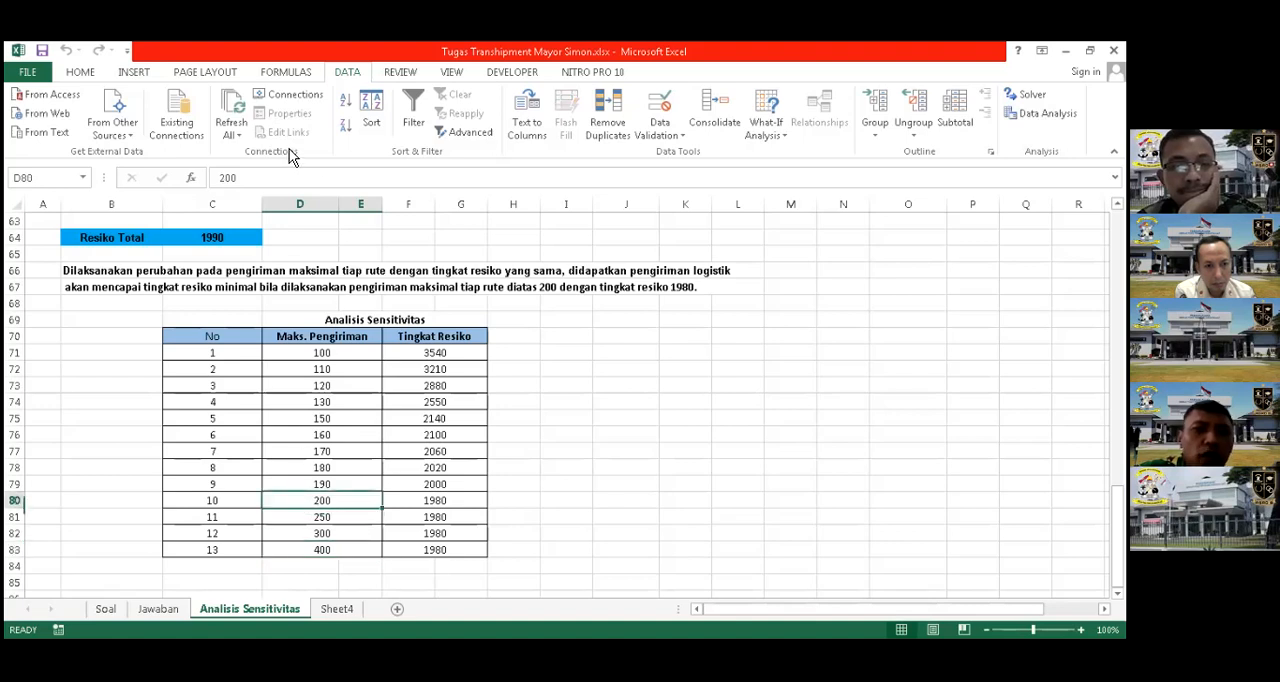
click(82, 73)
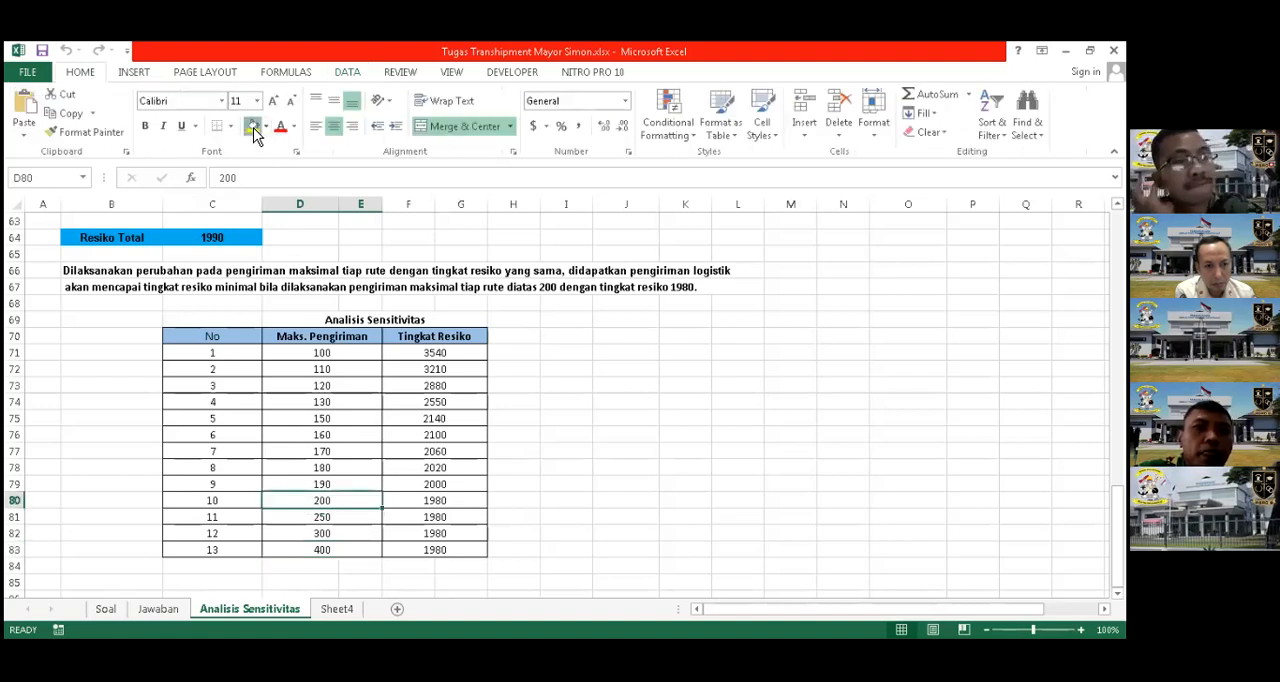
click(253, 126)
click(338, 554)
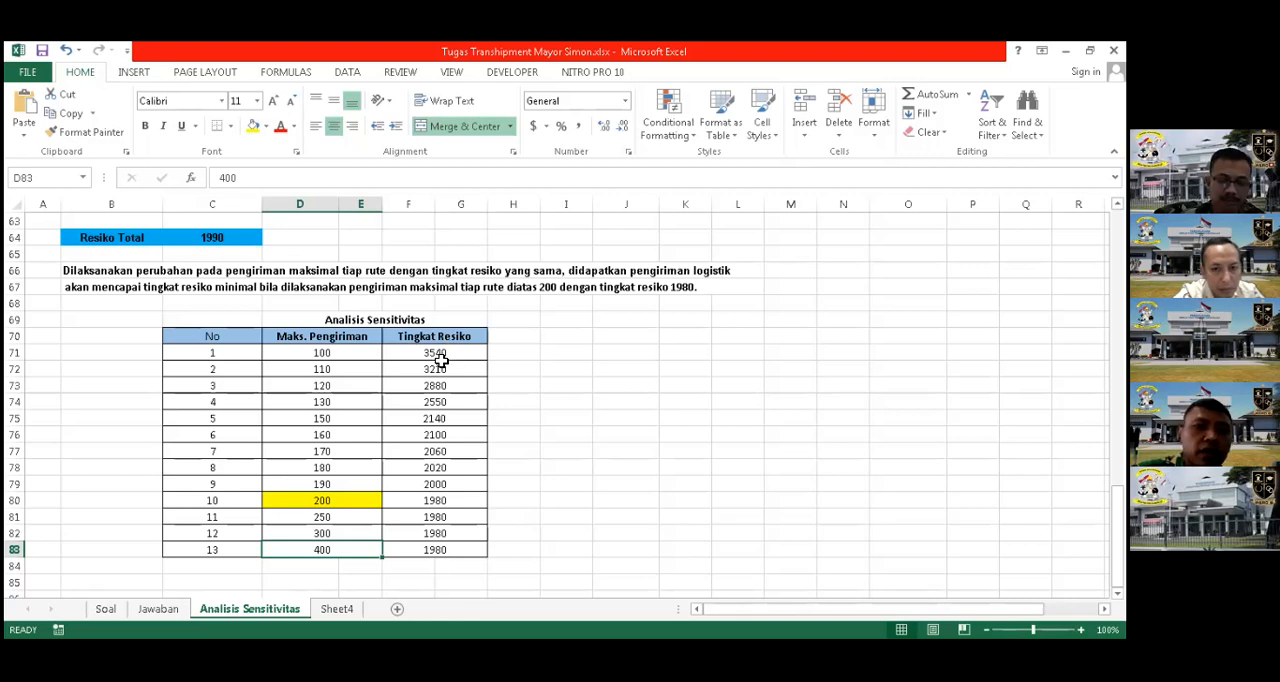
Inspect the Resiko Total formula in C64 along with the second shipment table and Gudang balances it relies on
scroll(371, 357, up, 1)
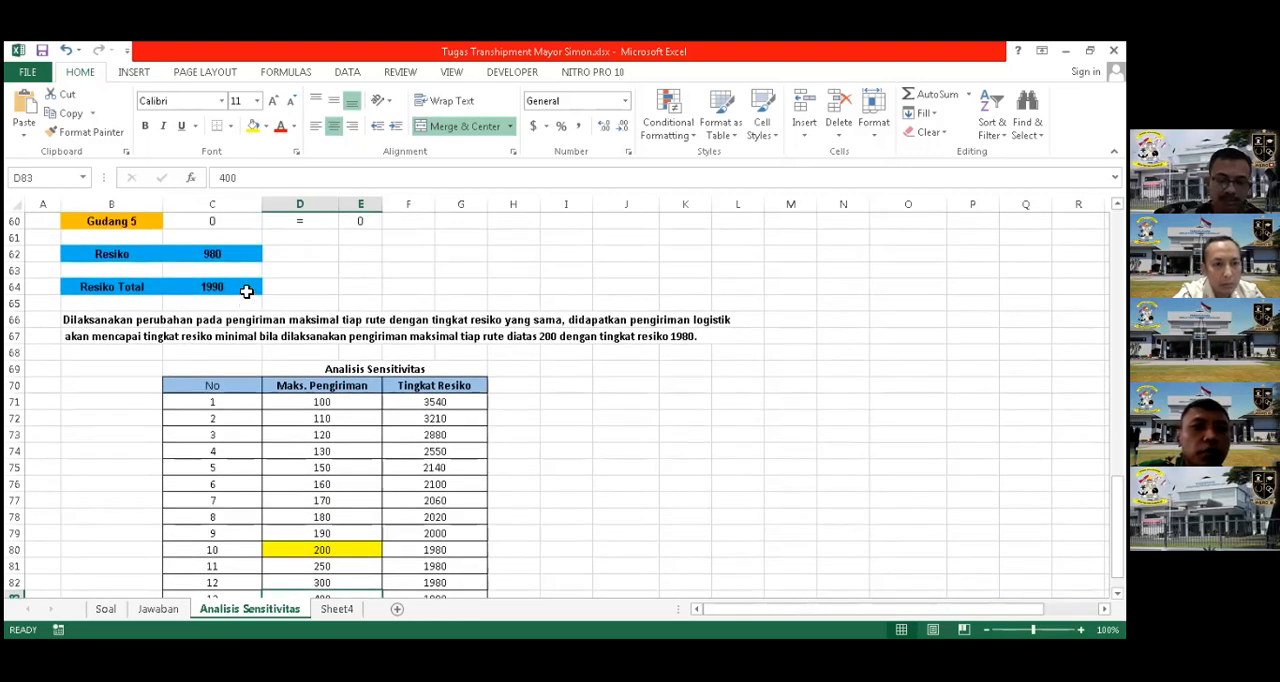
click(246, 287)
scroll(537, 210, up, 2)
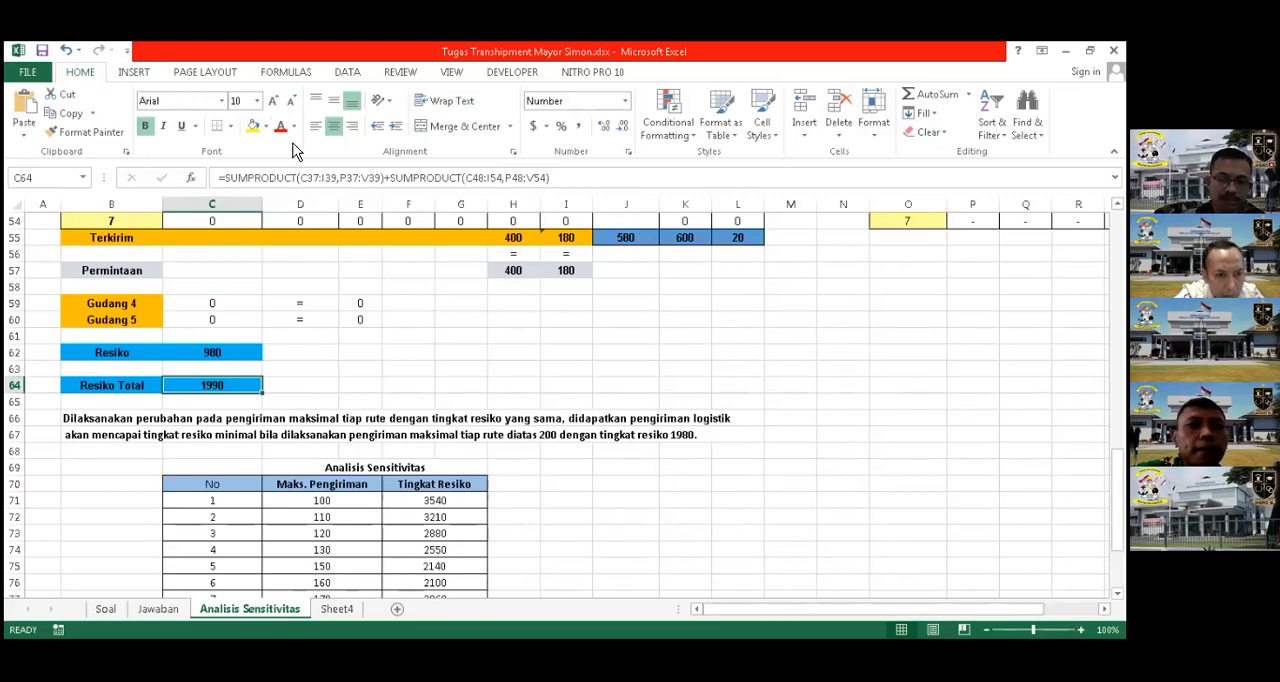
scroll(343, 238, up, 3)
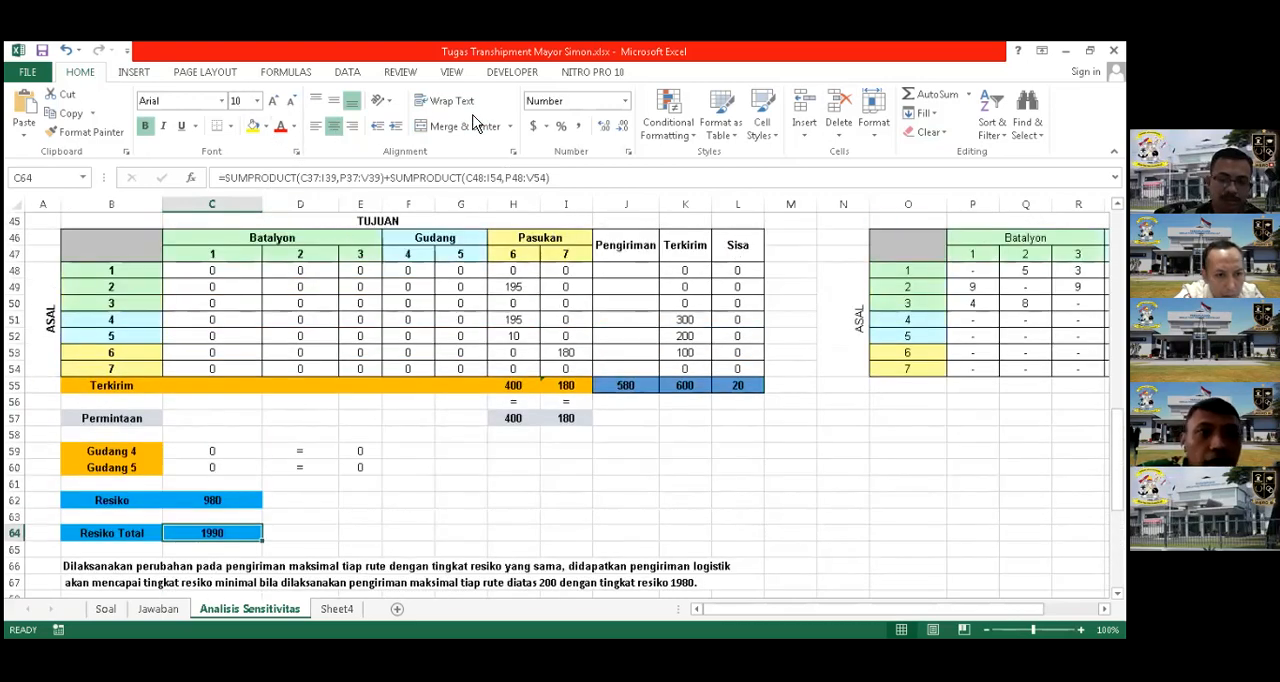
scroll(507, 117, down, 1)
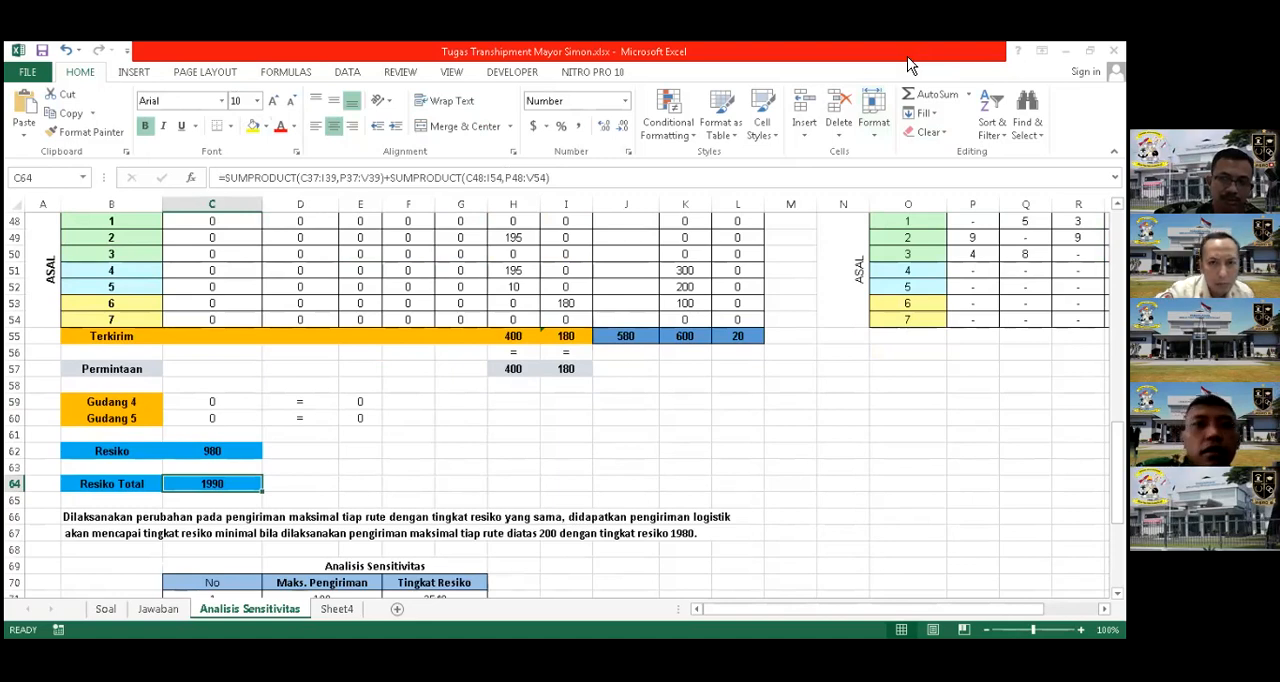
click(822, 372)
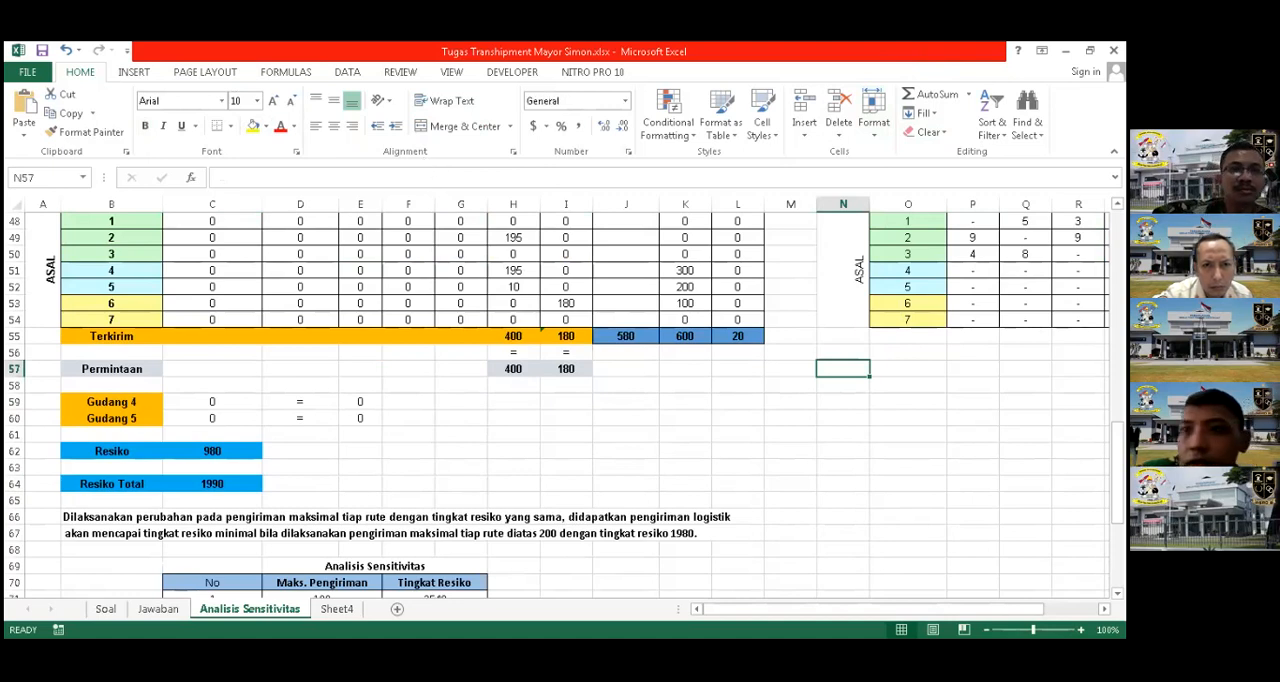
click(232, 483)
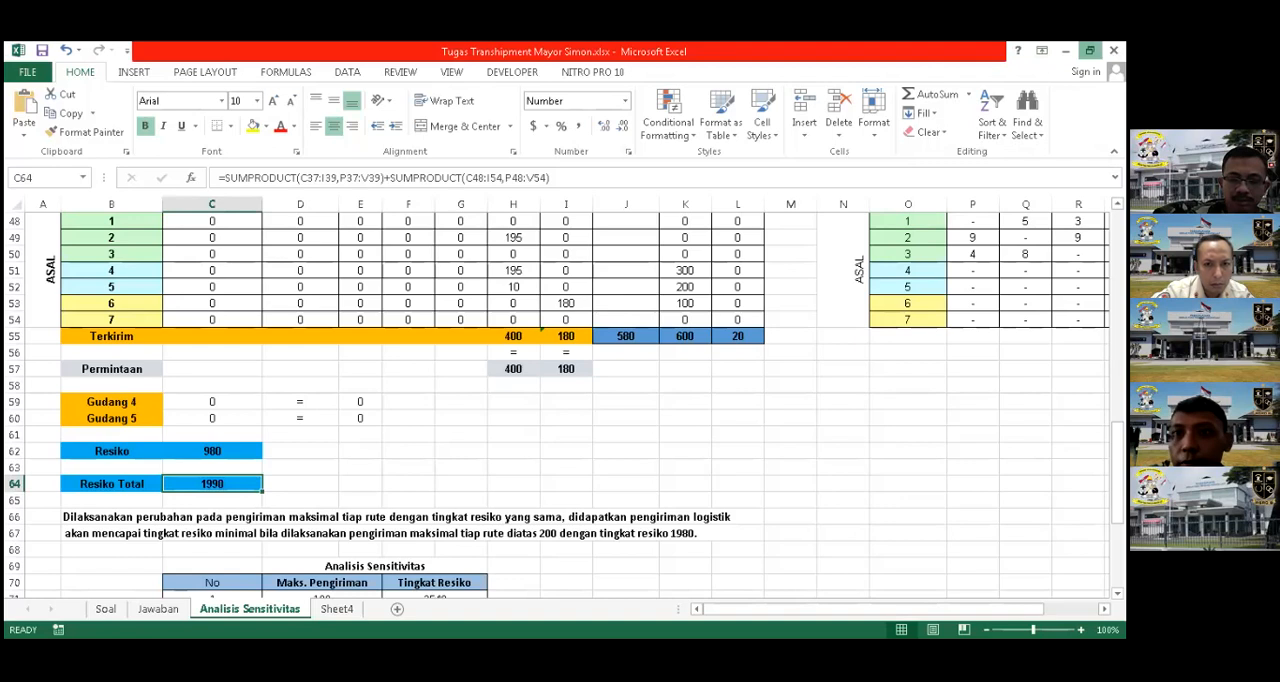
scroll(331, 374, down, 7)
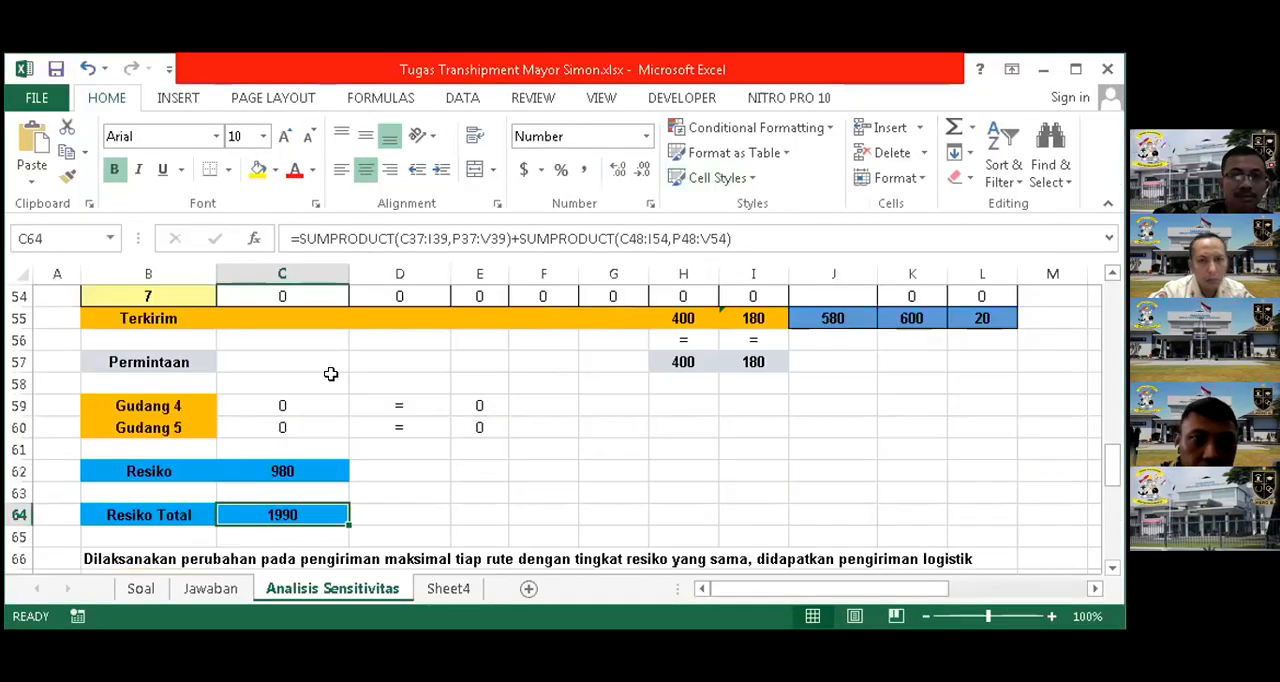
scroll(344, 352, up, 2)
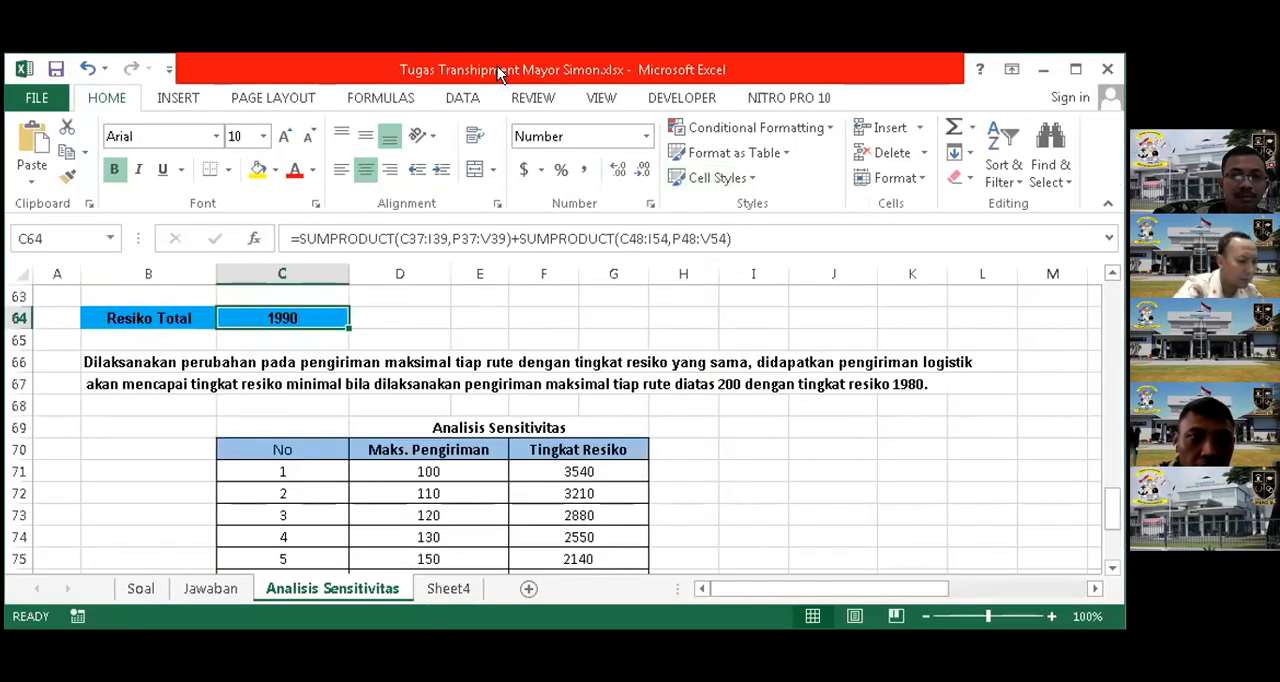
Open Solver for the Resiko Total model and change the upper limit on first-table shipments C37:I39 to 50
click(463, 100)
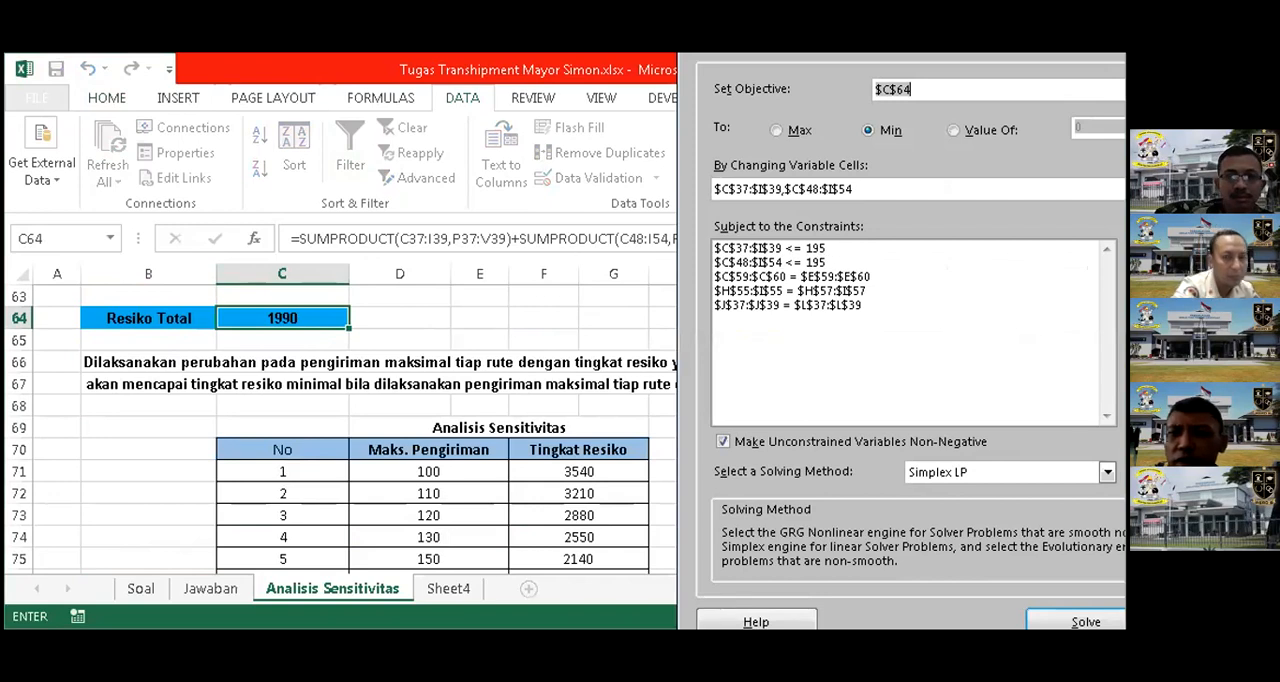
click(815, 248)
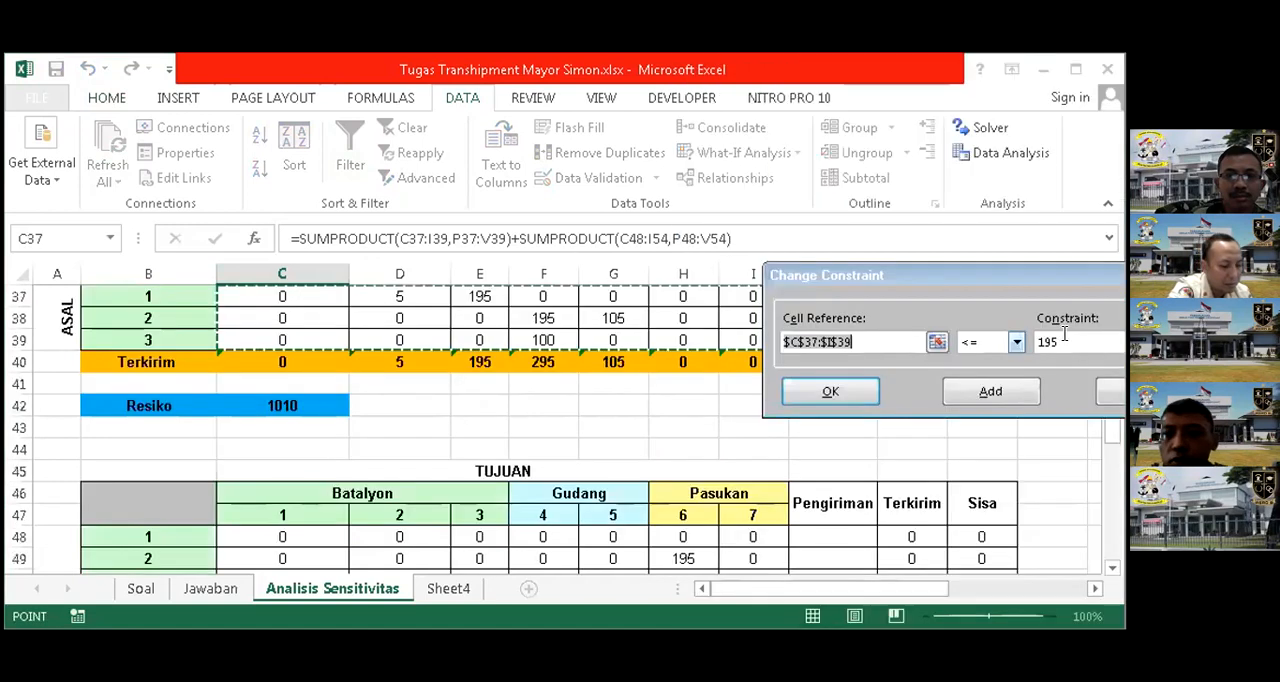
click(1064, 334)
key(BackSpace)
key(BackSpace)
key(BackSpace)
text(50)
click(834, 393)
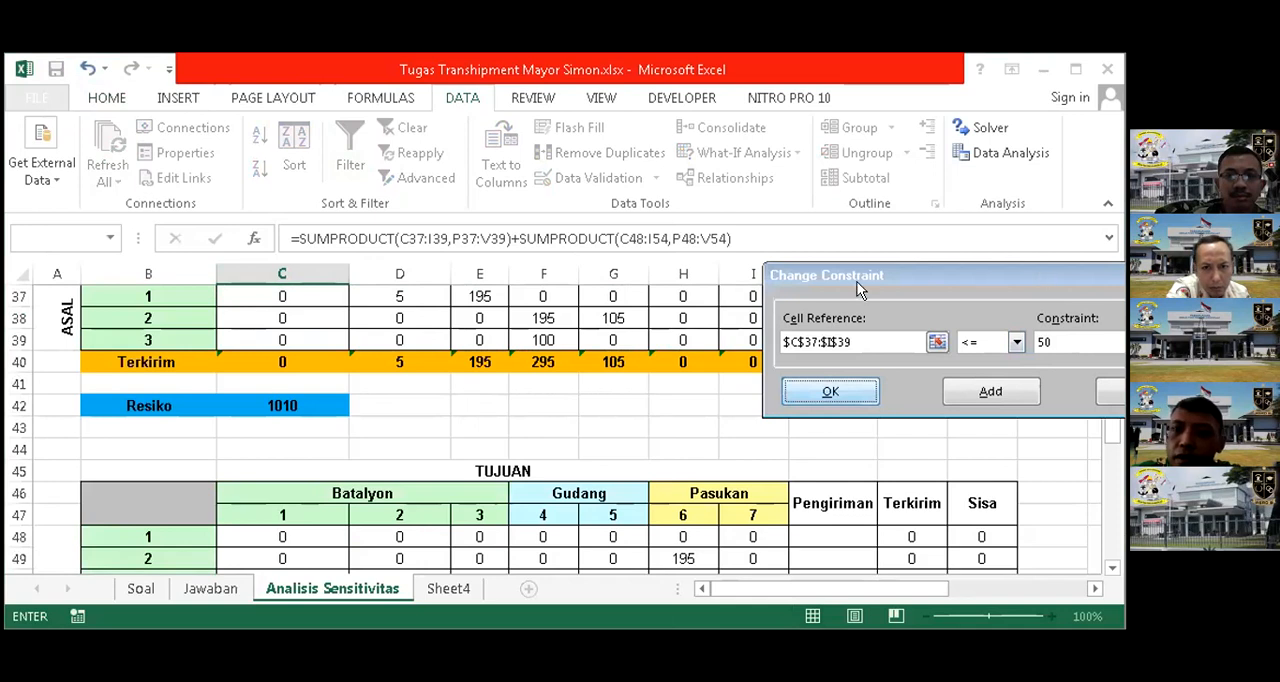
Set the upper limit on second-table shipments C48:I54 to 50, run Solver and close its results with the solution kept
click(899, 262)
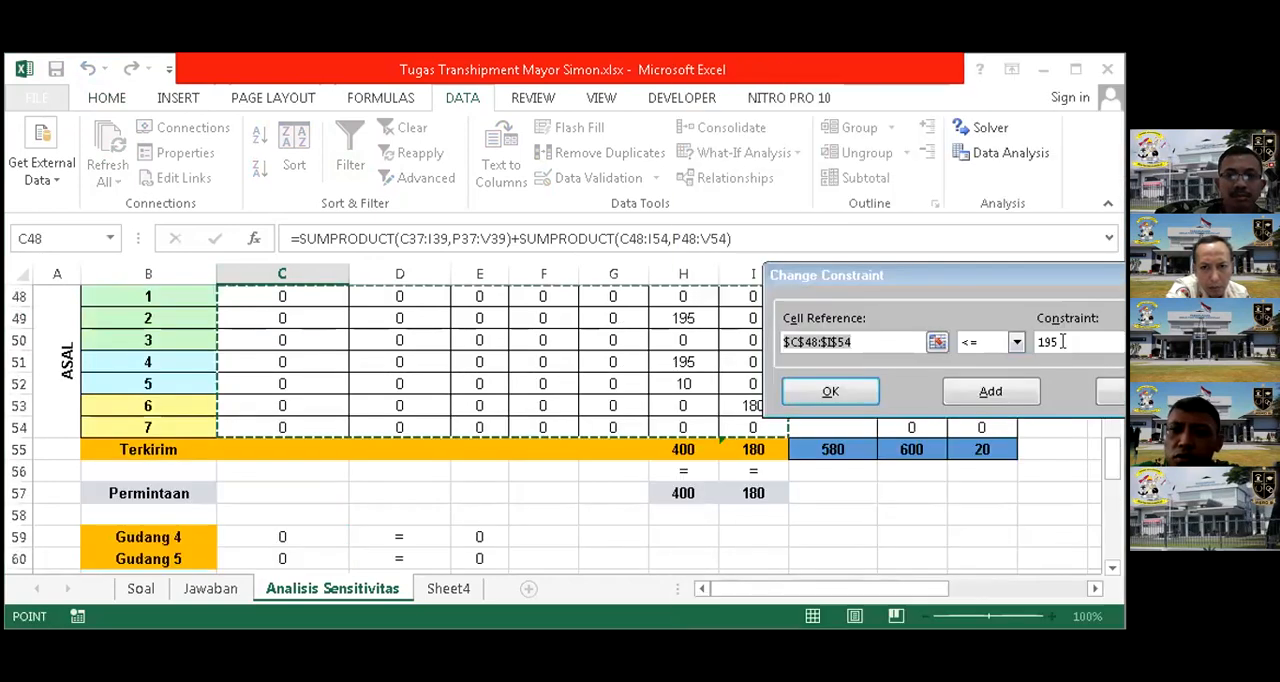
click(1062, 341)
key(BackSpace)
key(BackSpace)
key(BackSpace)
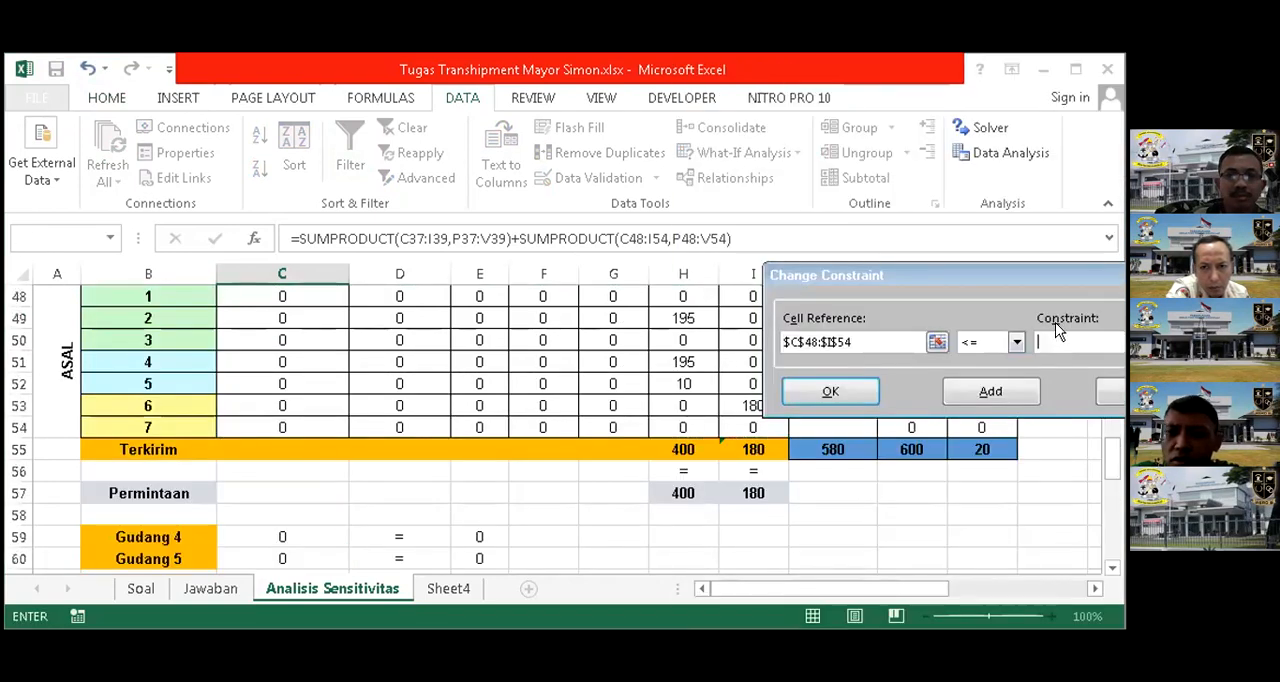
text(50)
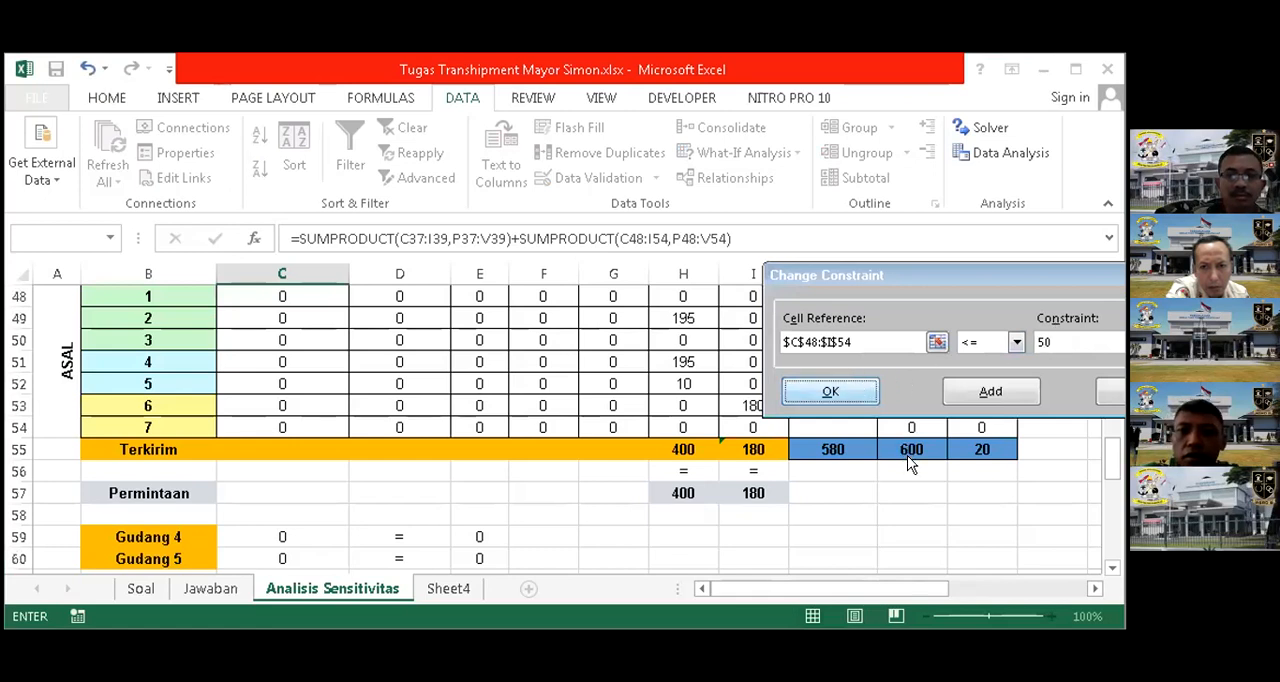
key(Return)
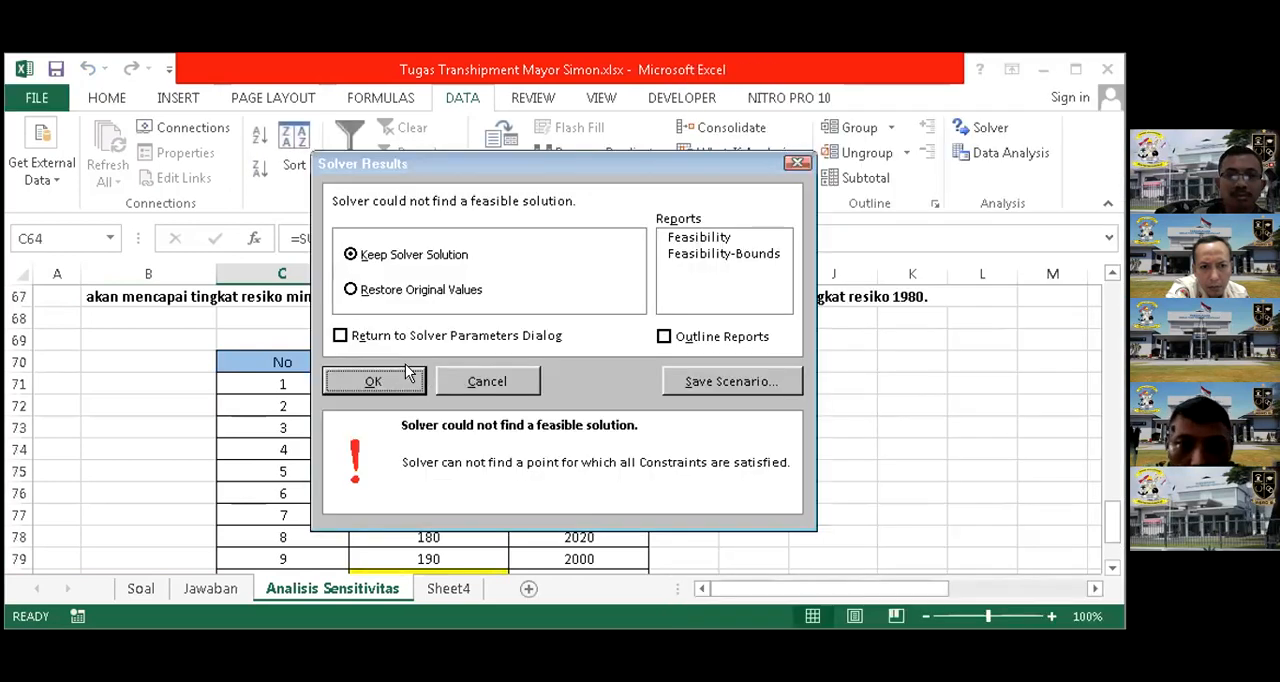
click(402, 373)
Examine Resiko Total in C64, the Terkirim and Permintaan rows above it, and the Analisis Sensitivitas table
scroll(700, 405, down, 4)
scroll(680, 396, up, 2)
scroll(676, 393, up, 2)
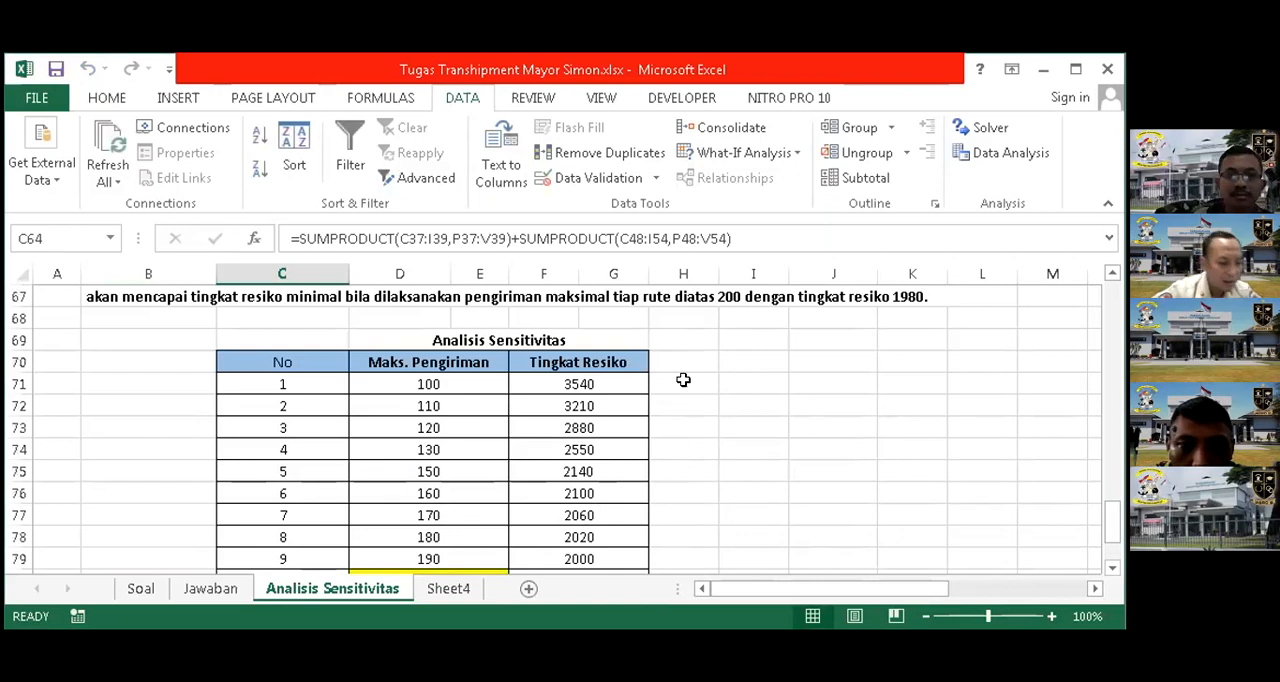
scroll(745, 382, up, 3)
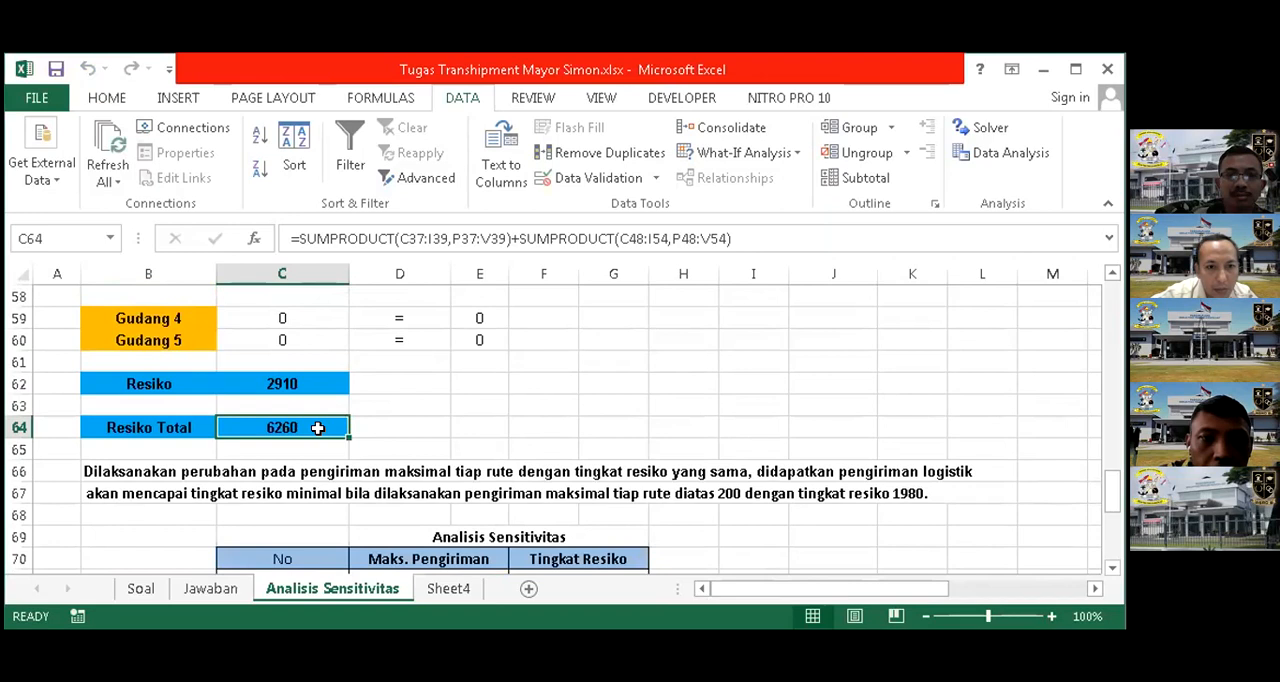
scroll(328, 423, down, 3)
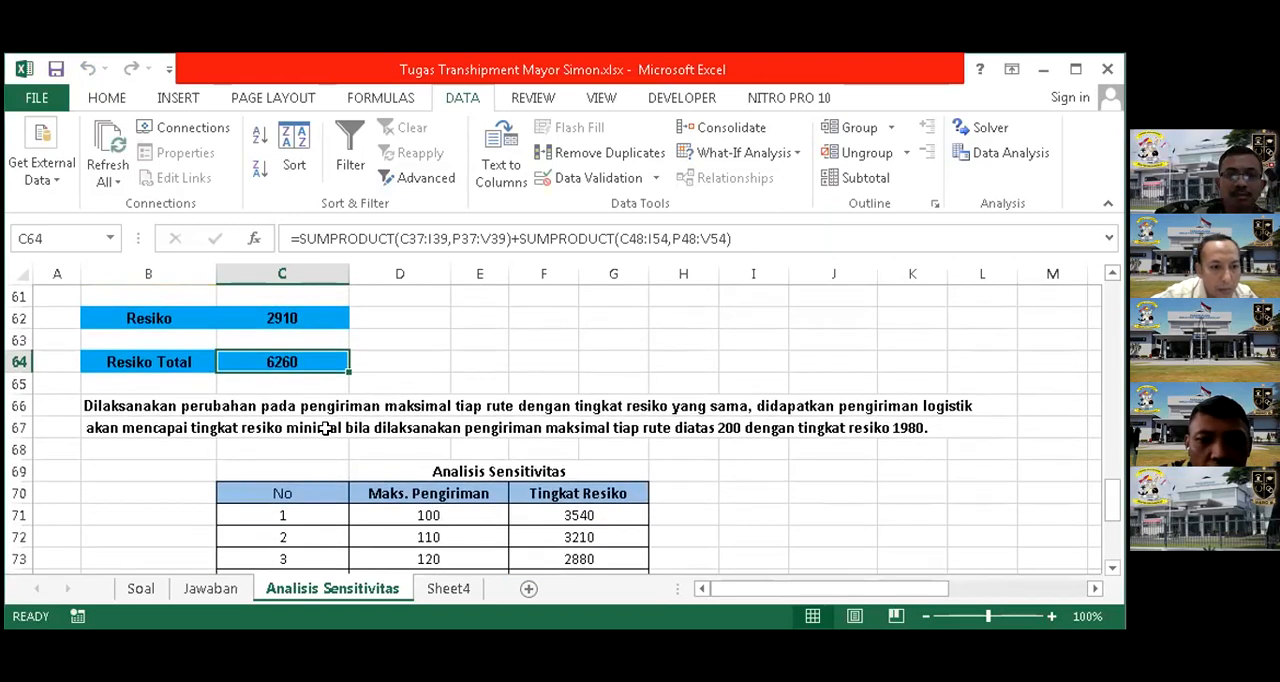
scroll(314, 364, up, 2)
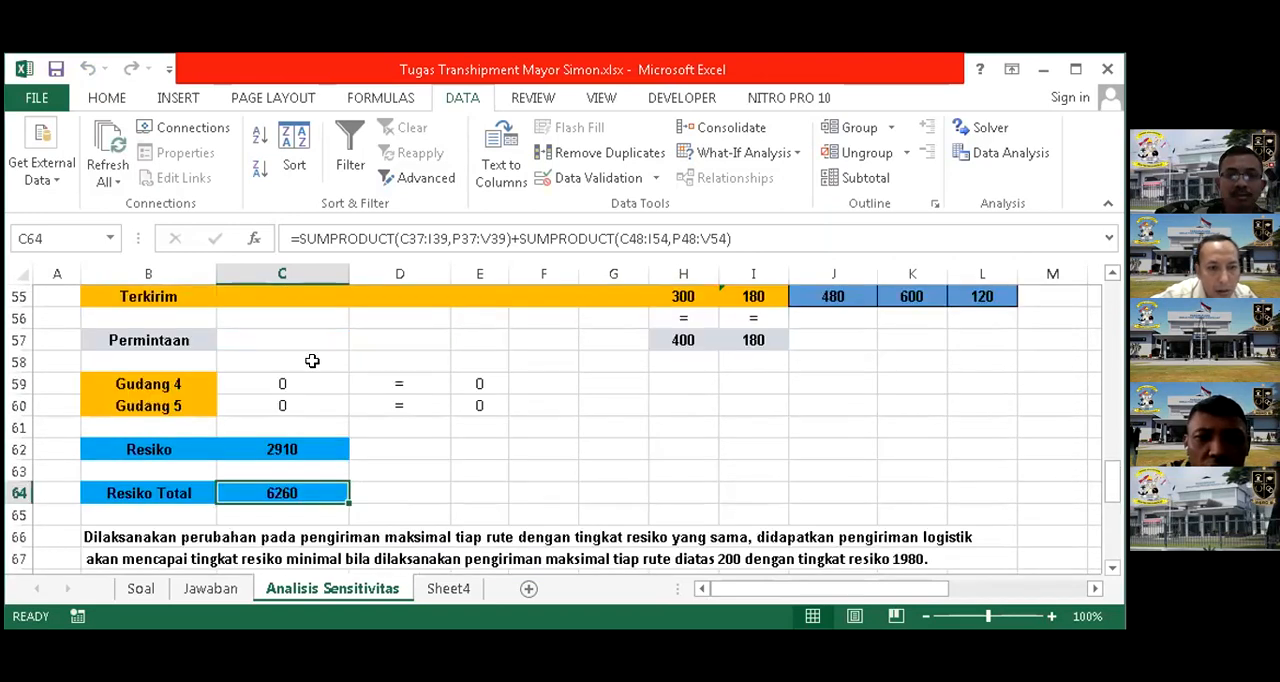
scroll(312, 363, down, 1)
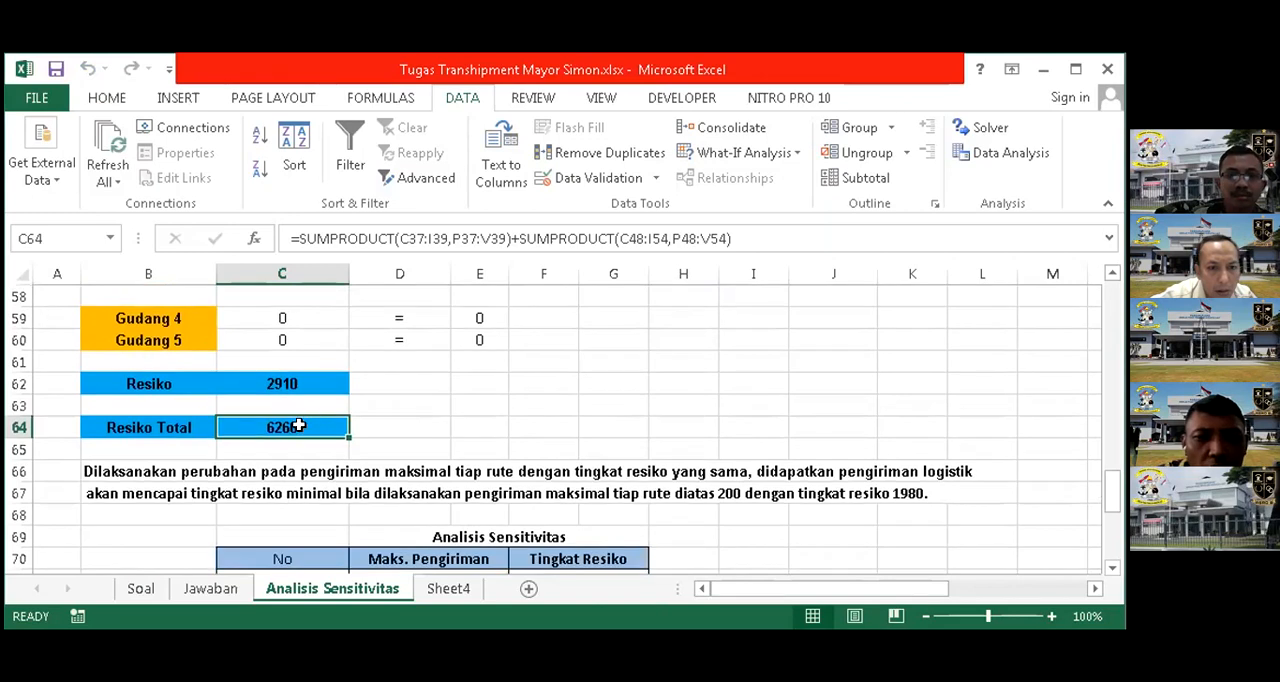
Reopen Solver for Resiko Total and set the upper limit on first-table shipments C37:I39 to 75
click(988, 127)
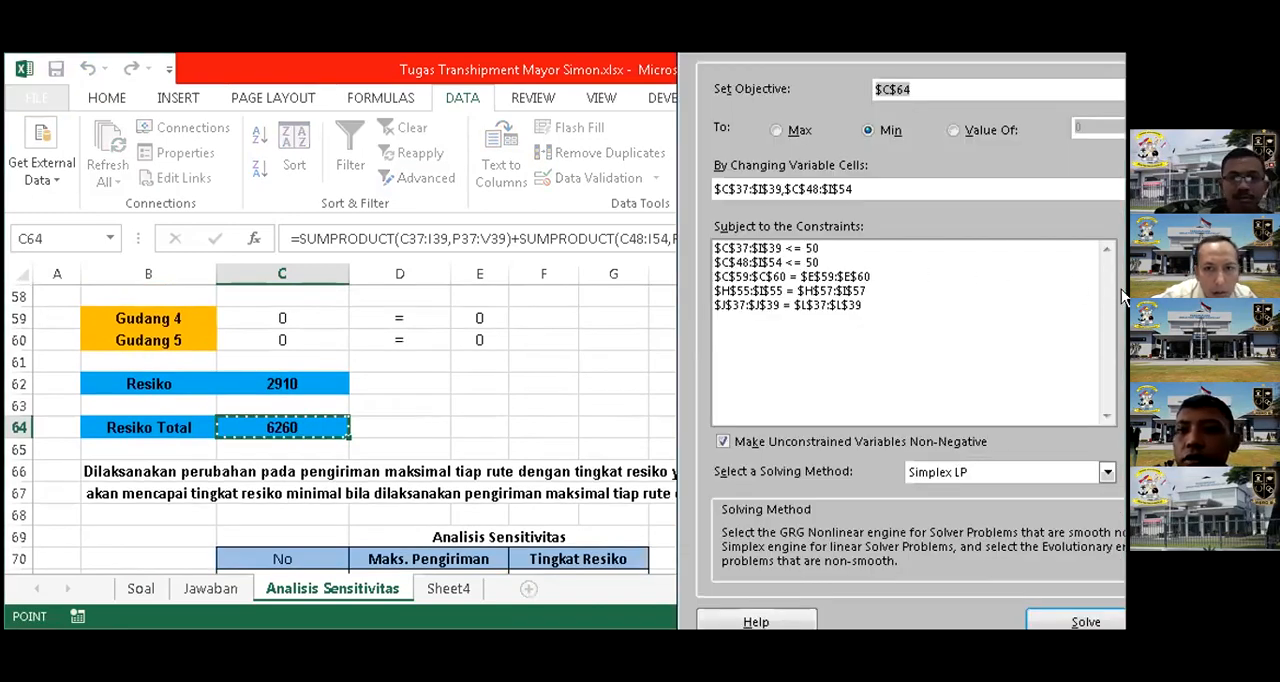
click(820, 250)
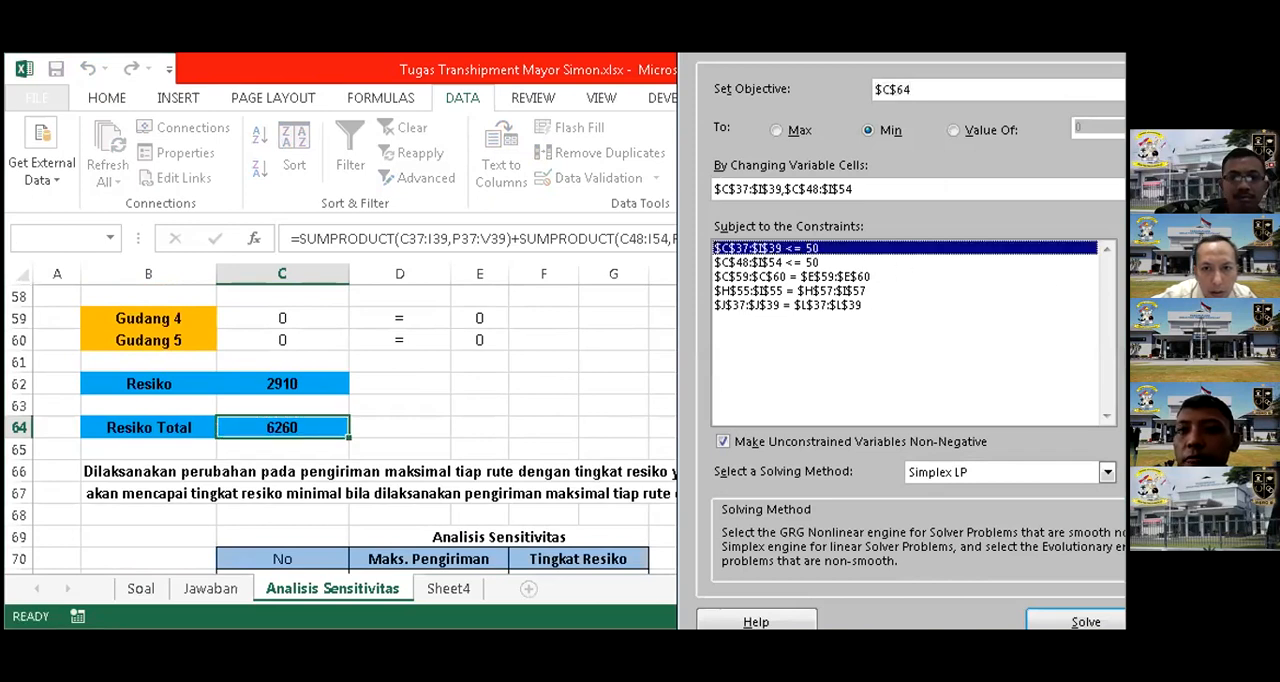
key(alt+c)
click(1053, 342)
key(BackSpace)
key(BackSpace)
text(75)
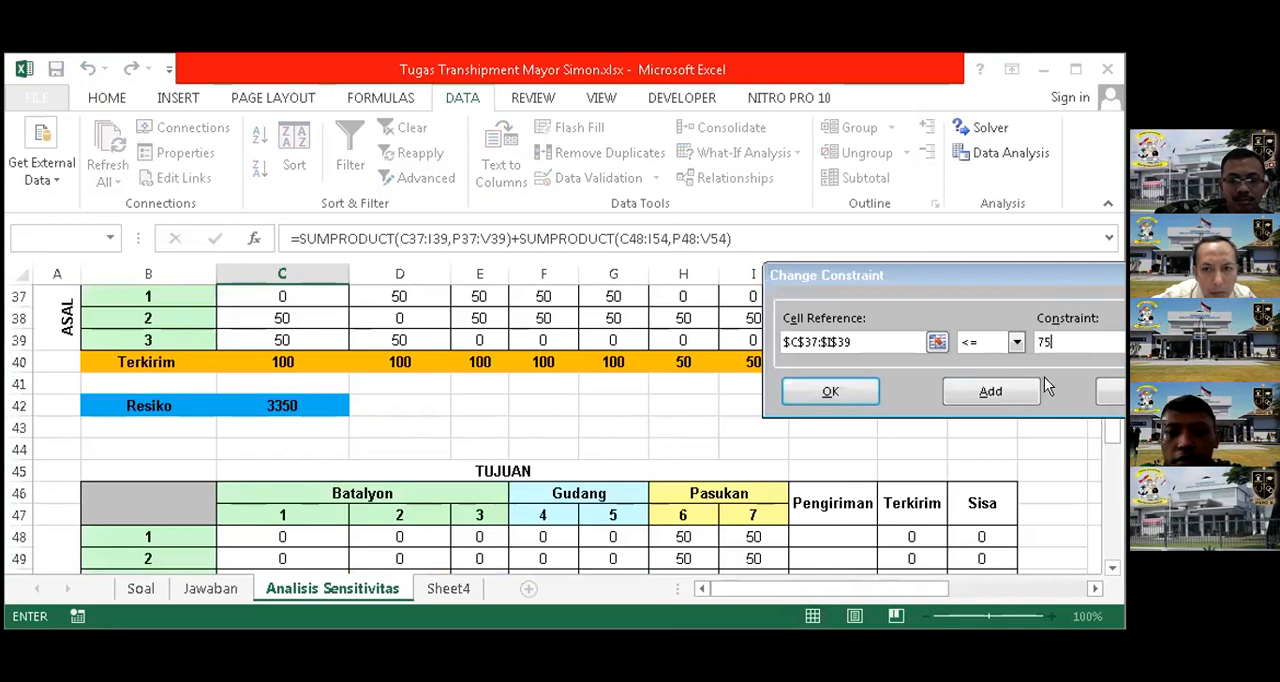
click(984, 396)
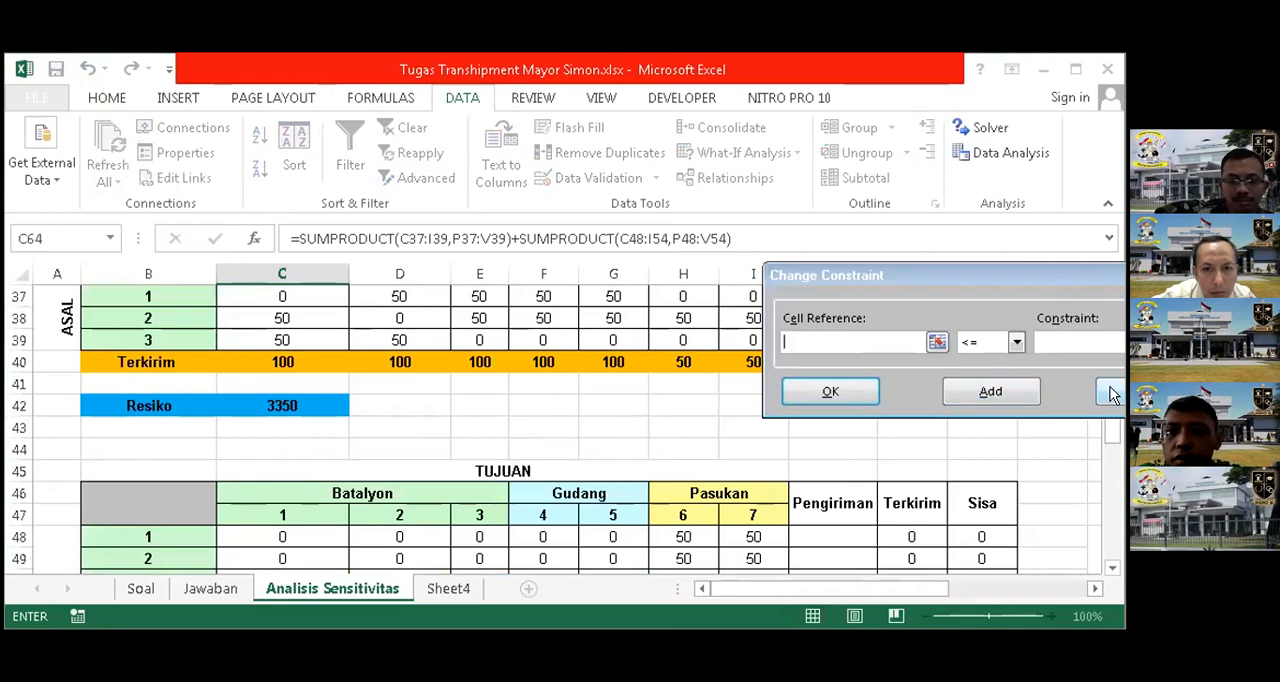
key(Escape)
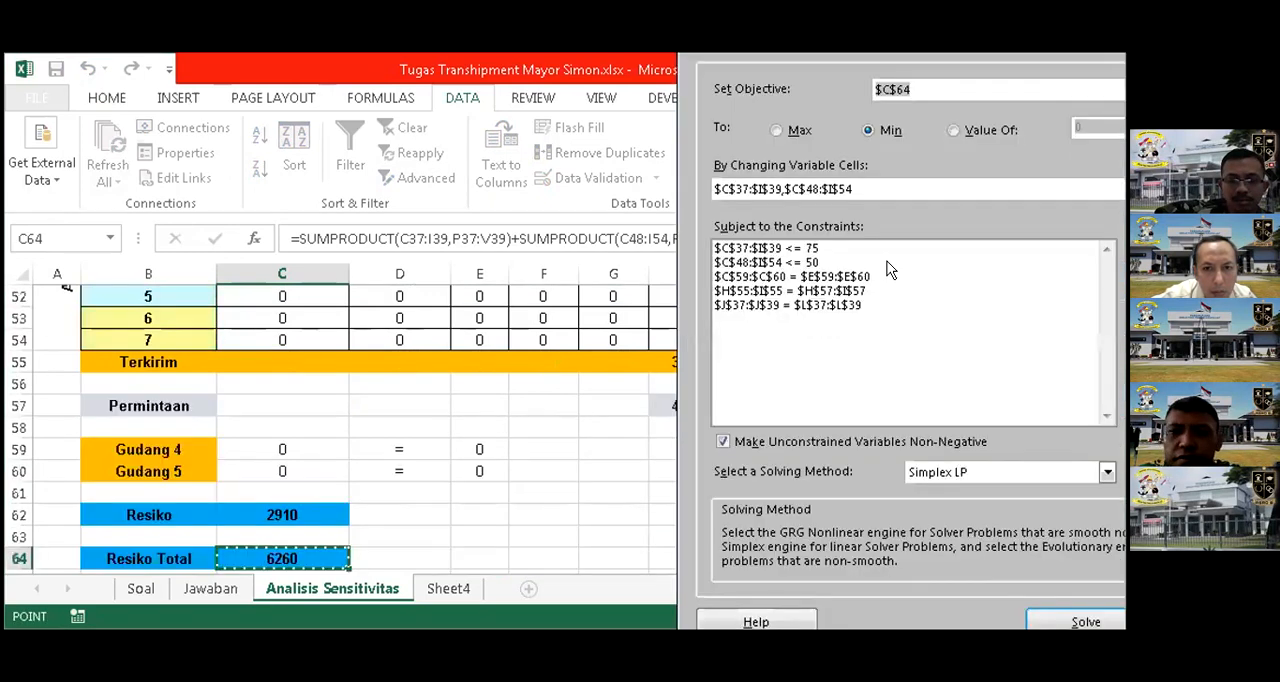
Set the upper limit on second-table shipments C48:I54 to 75, then solve the model and keep the Solver solution
click(797, 263)
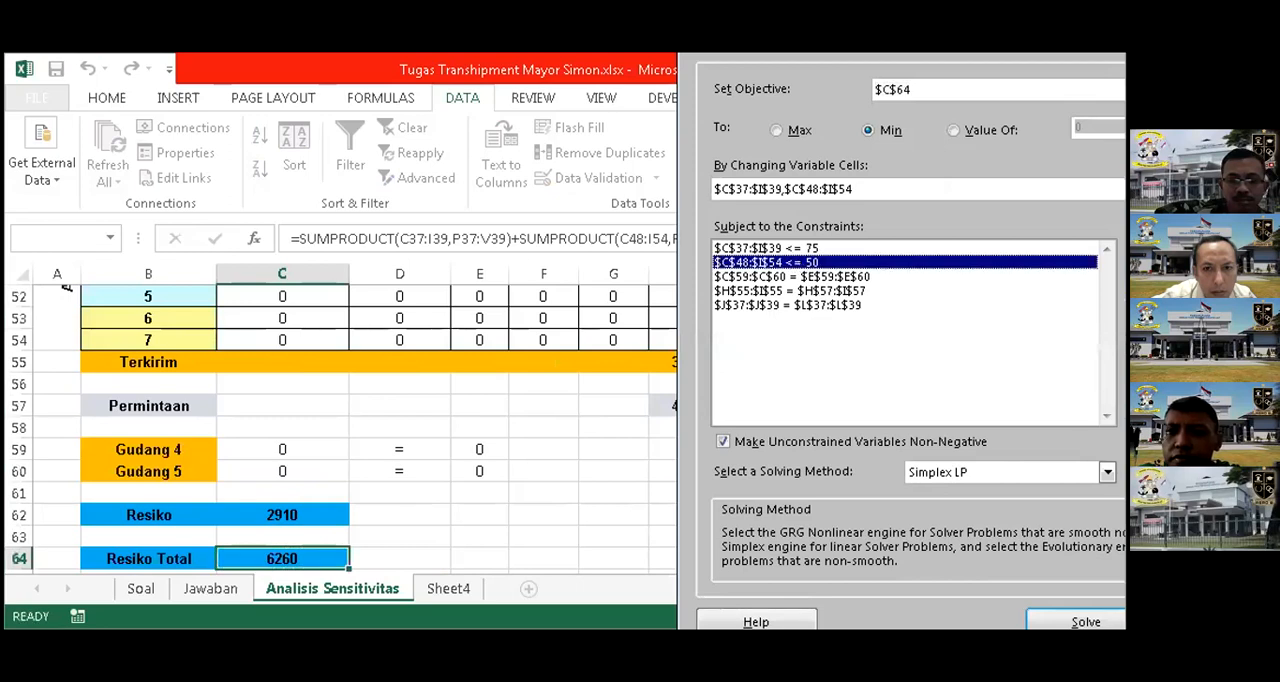
key(alt+c)
click(1050, 339)
key(BackSpace)
key(BackSpace)
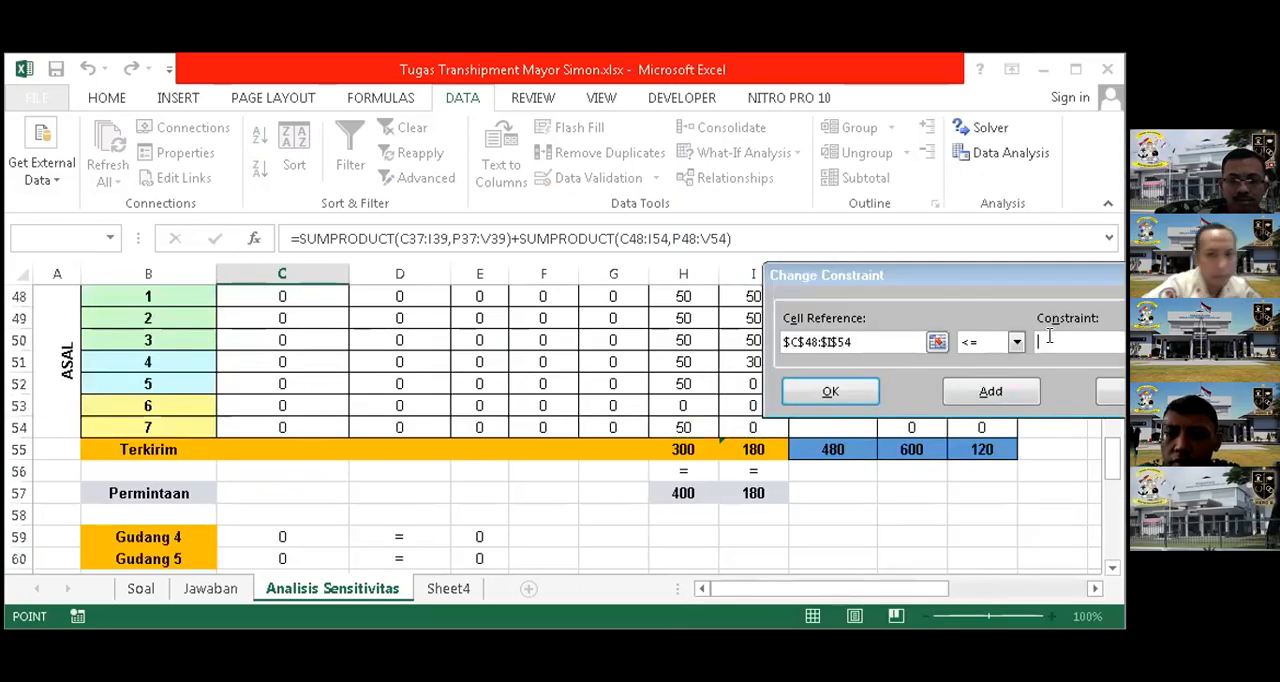
text(75)
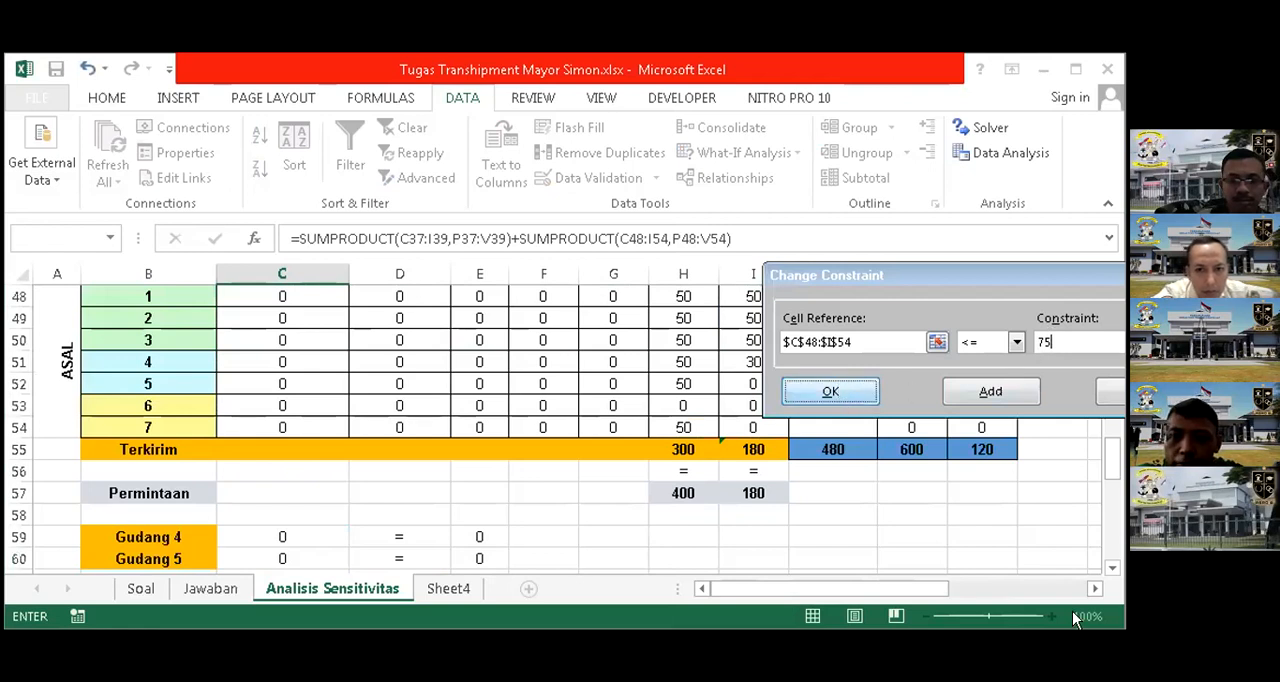
click(838, 393)
click(1078, 621)
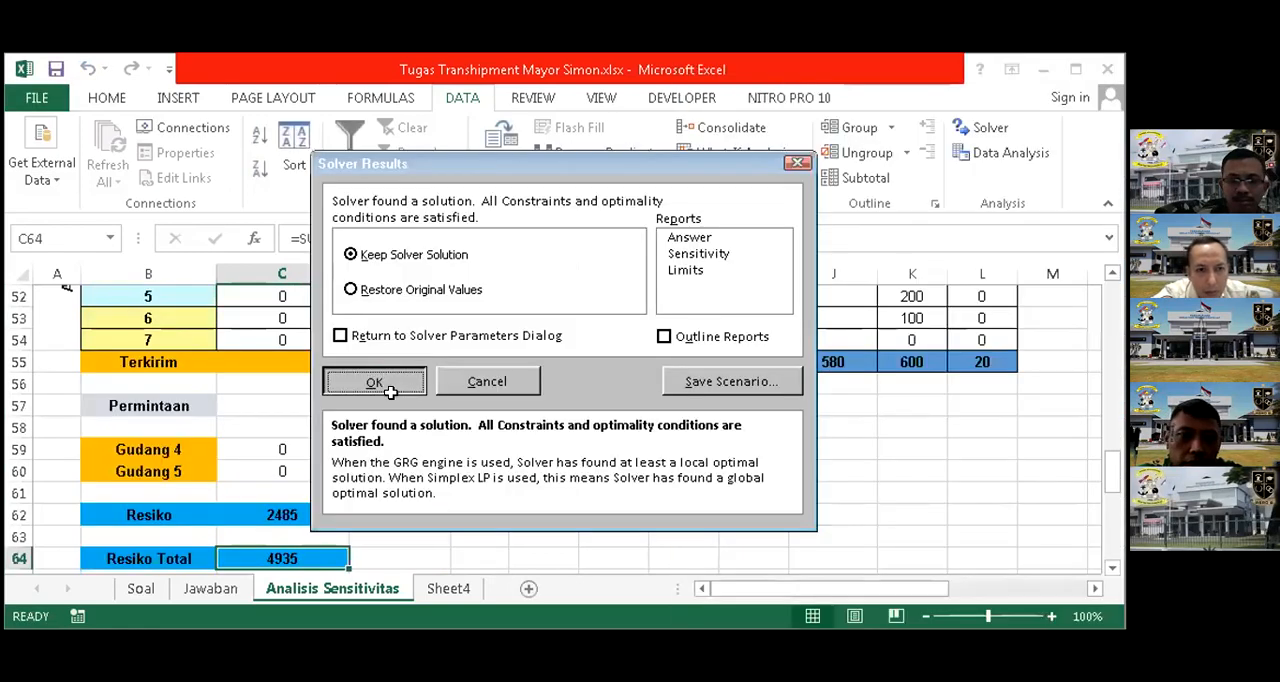
click(381, 383)
scroll(389, 393, down, 4)
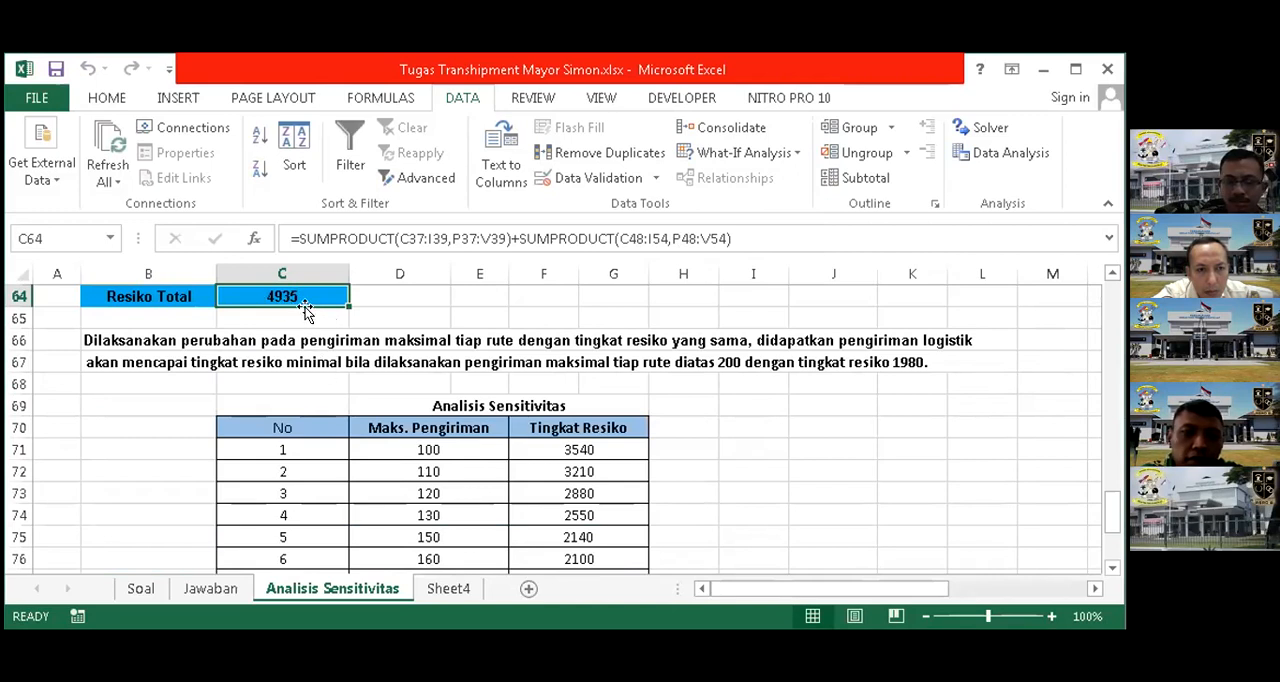
click(16, 450)
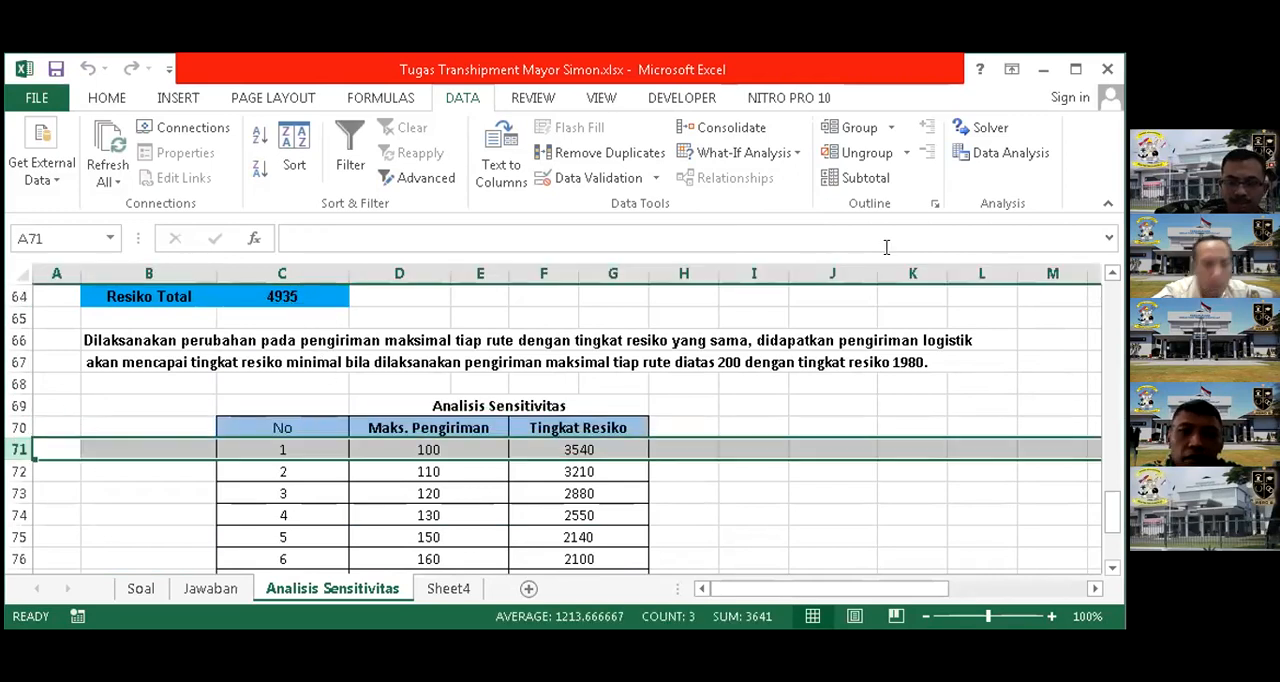
scroll(560, 300, up, 1)
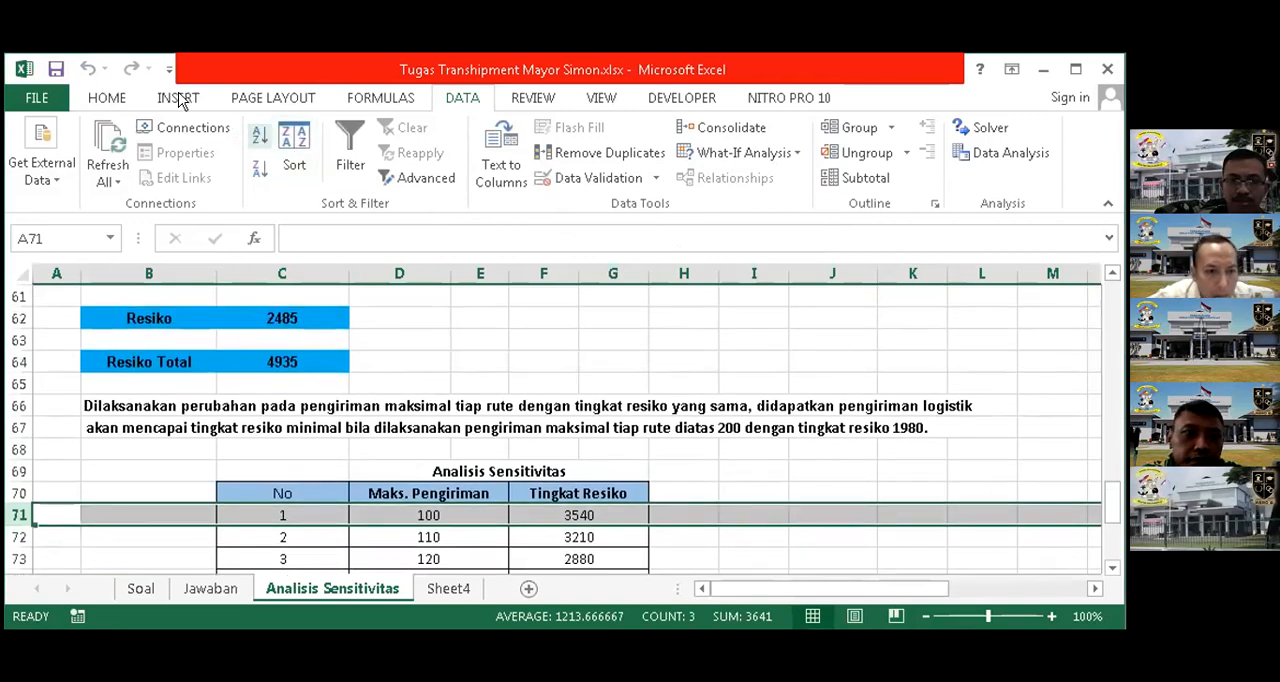
click(178, 98)
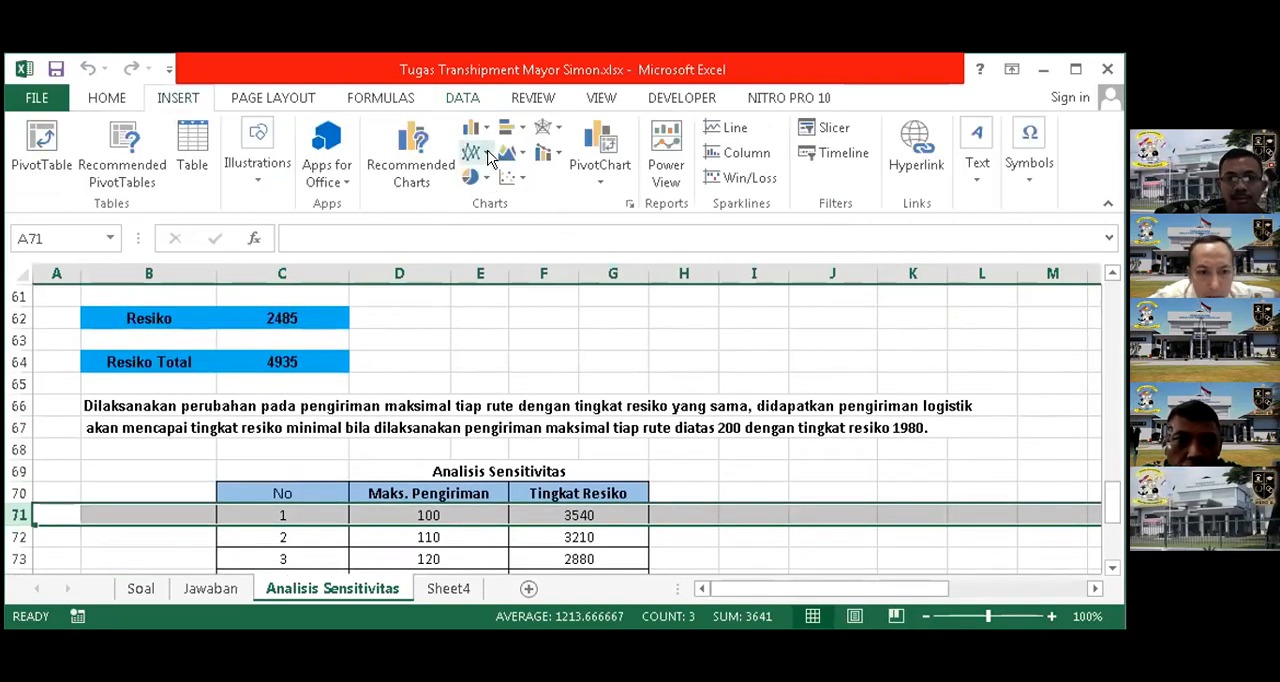
scroll(455, 150, up, 1)
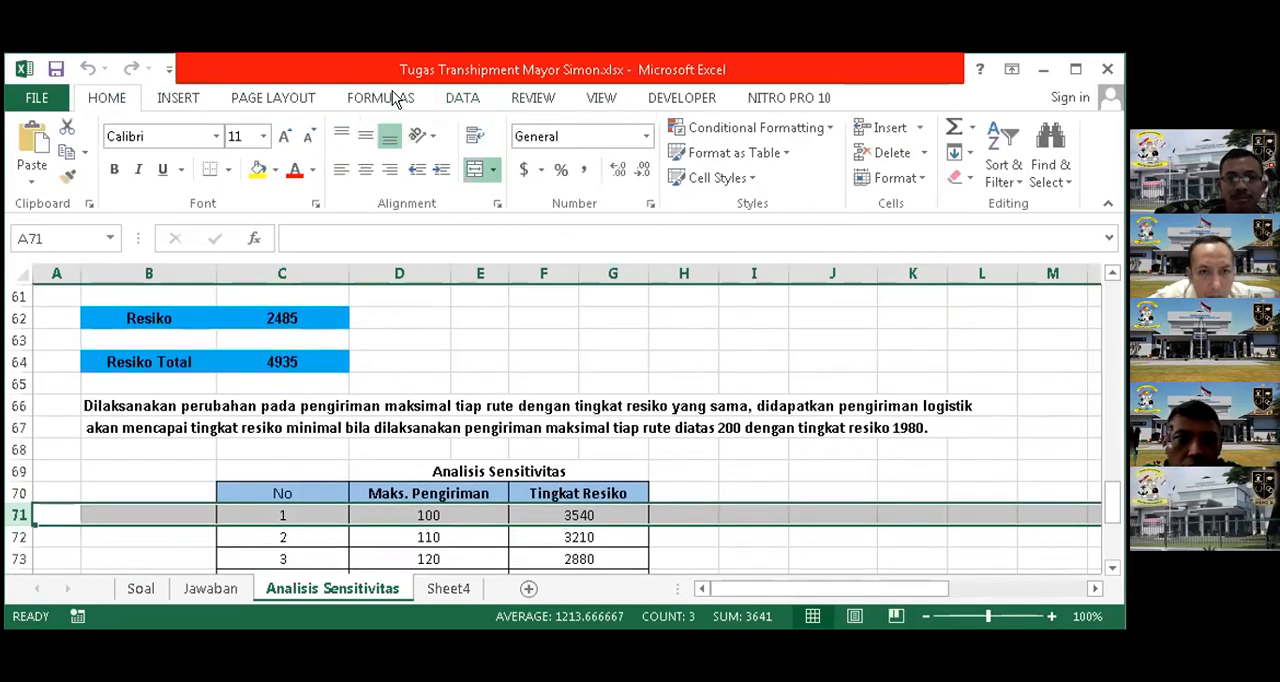
click(178, 98)
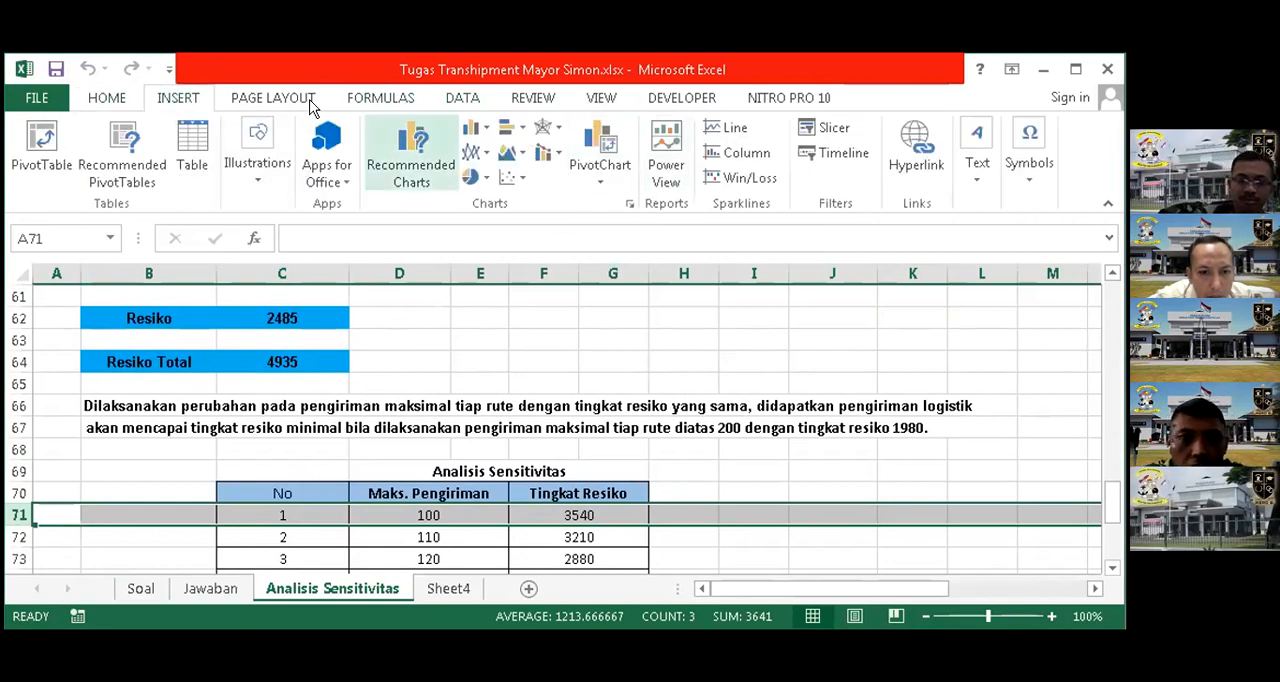
scroll(128, 506, down, 2)
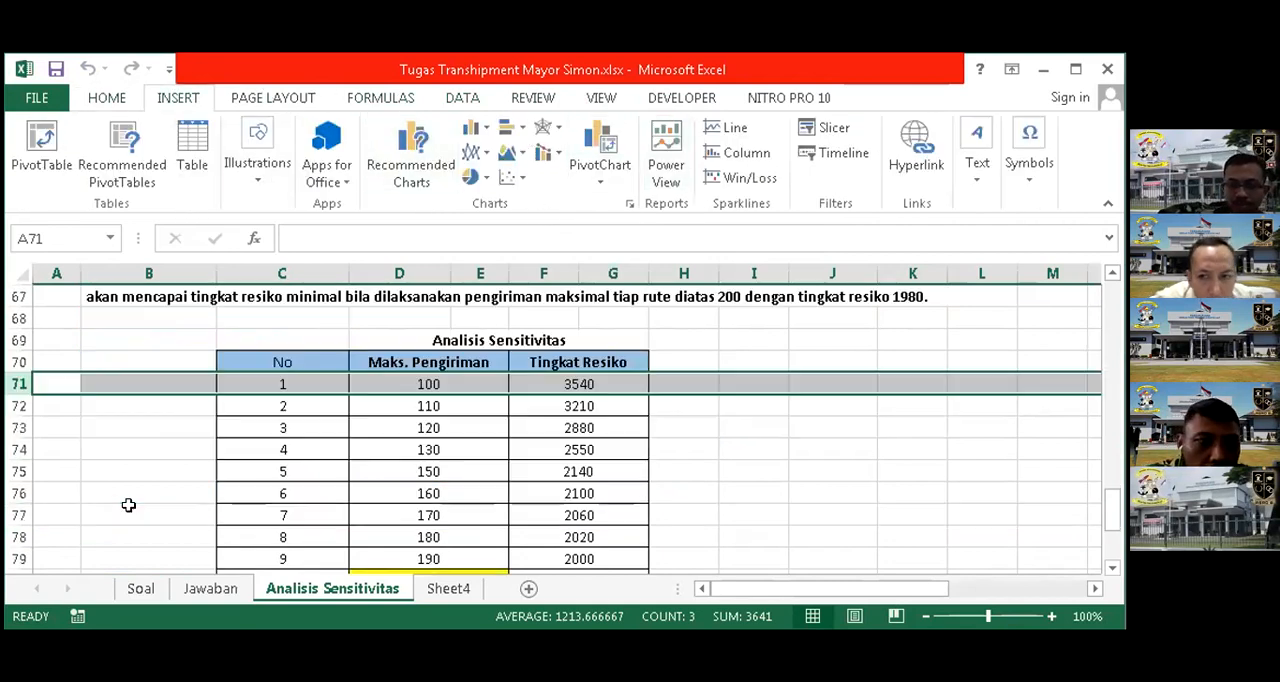
right_click(22, 388)
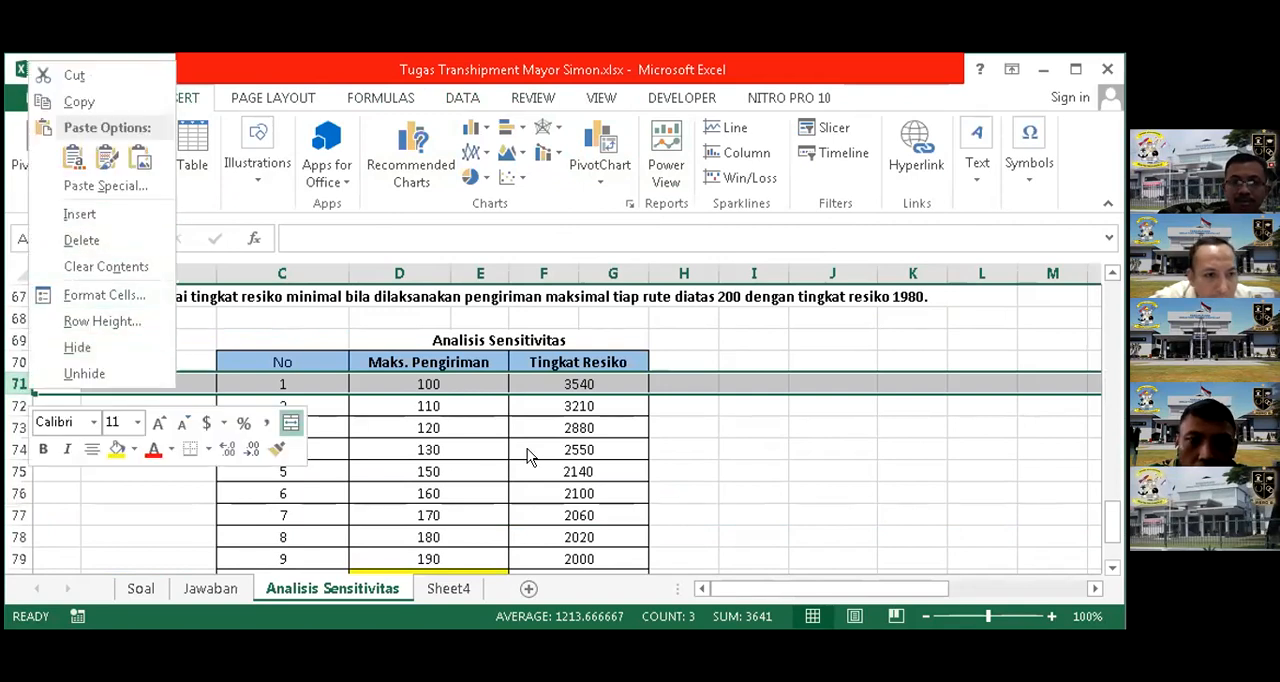
key(Escape)
scroll(482, 413, up, 1)
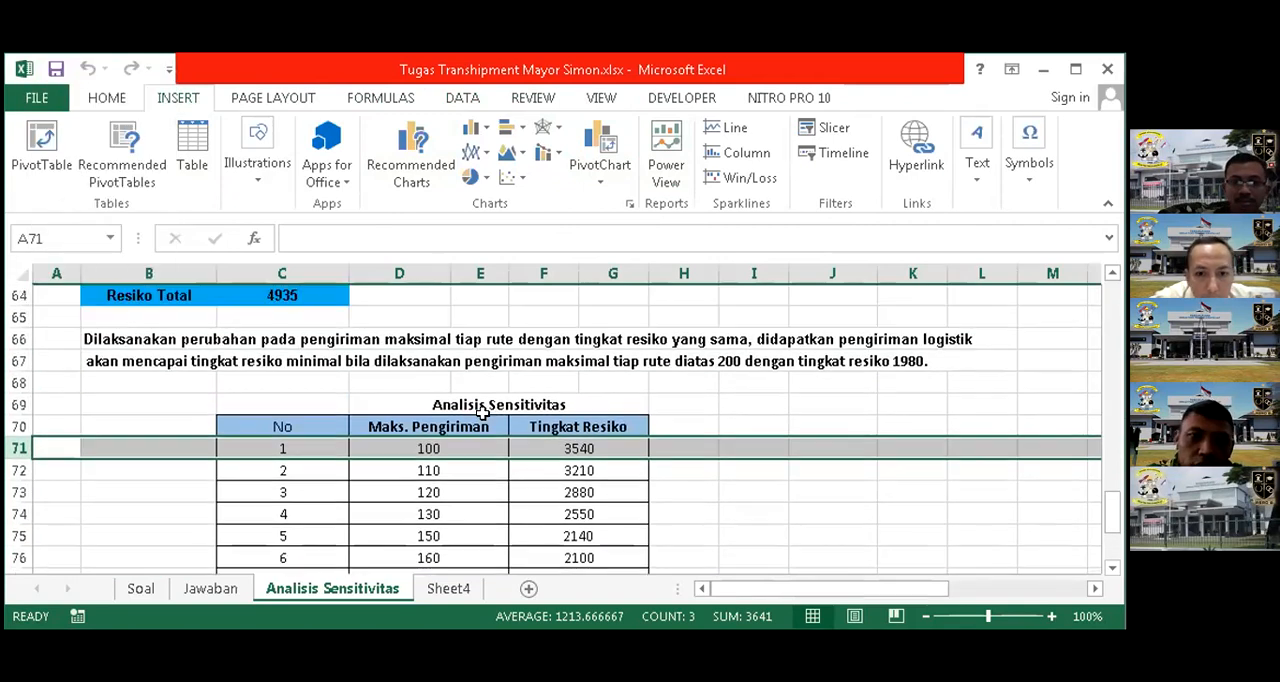
Select Resiko Total in C64, reopen Solver and set the upper limit on first-table shipments C37:I39 to 50
click(292, 296)
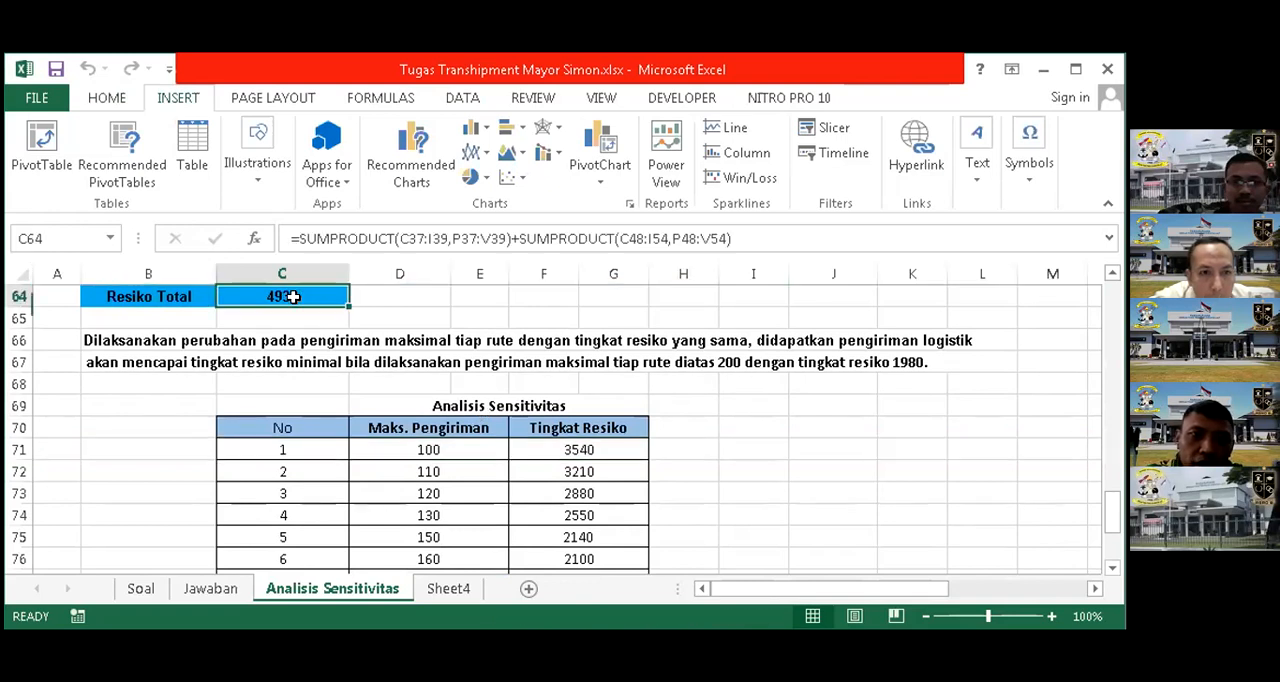
scroll(345, 350, up, 1)
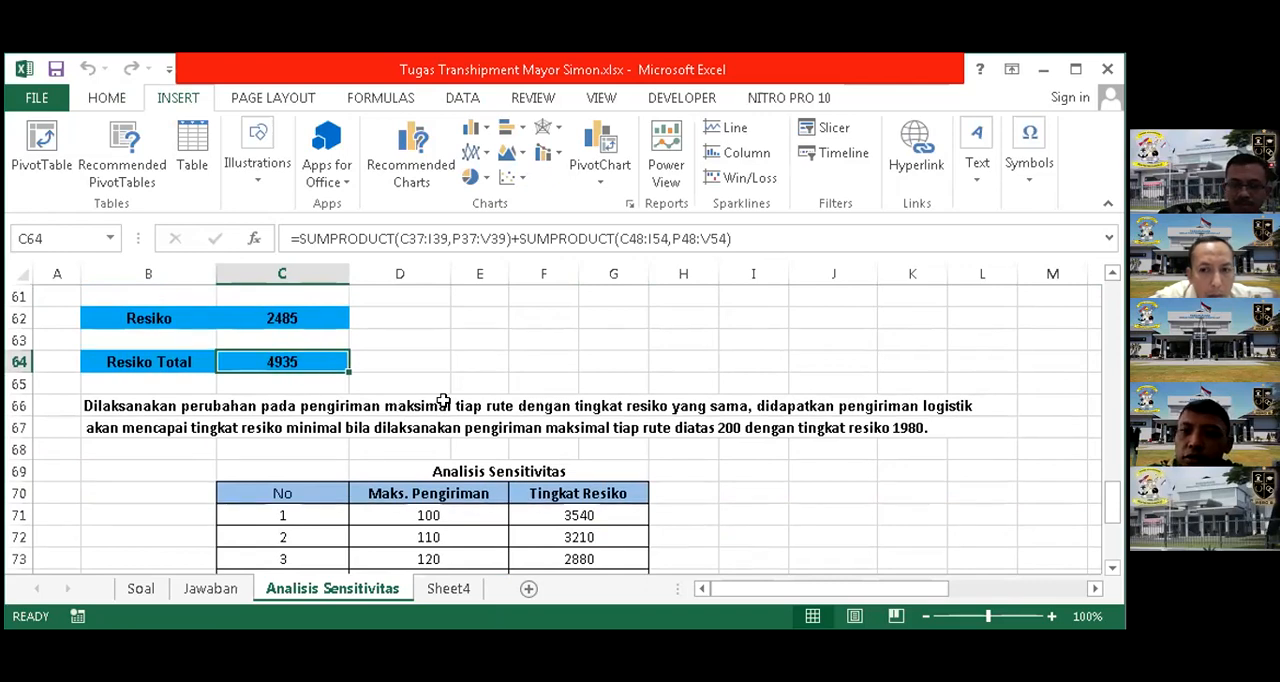
scroll(443, 400, down, 2)
scroll(313, 300, up, 1)
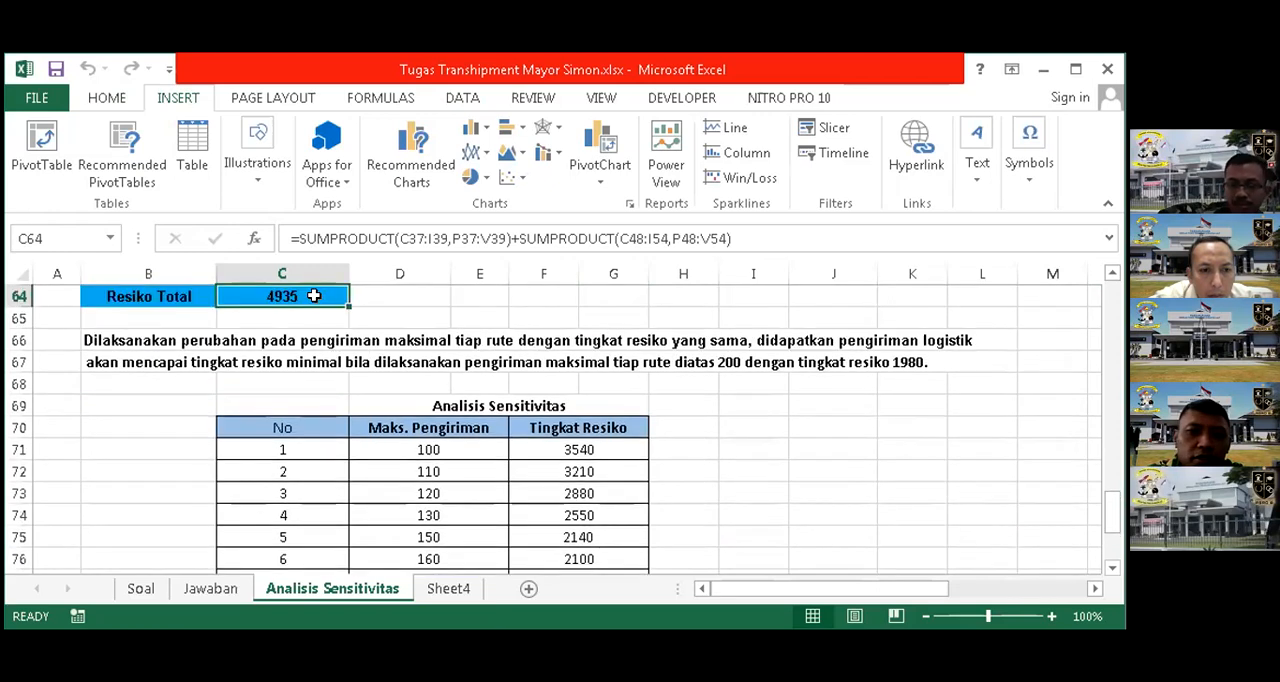
click(462, 97)
click(982, 127)
click(822, 250)
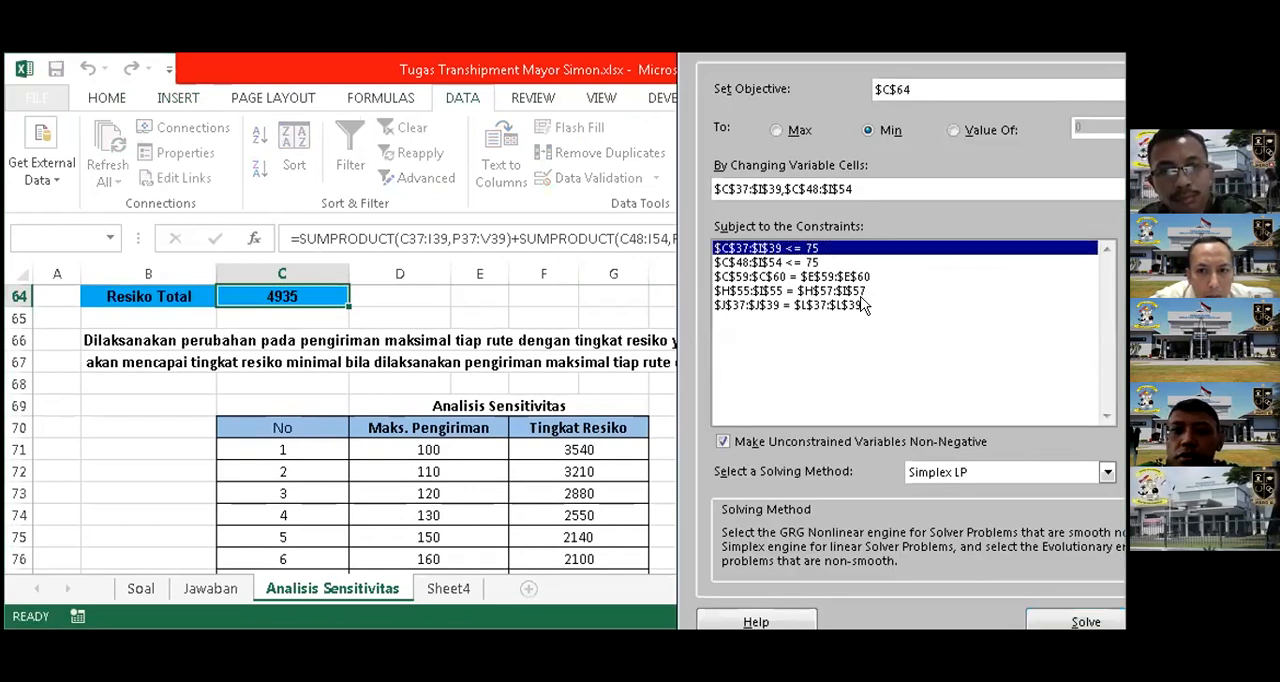
click(1180, 289)
click(1051, 336)
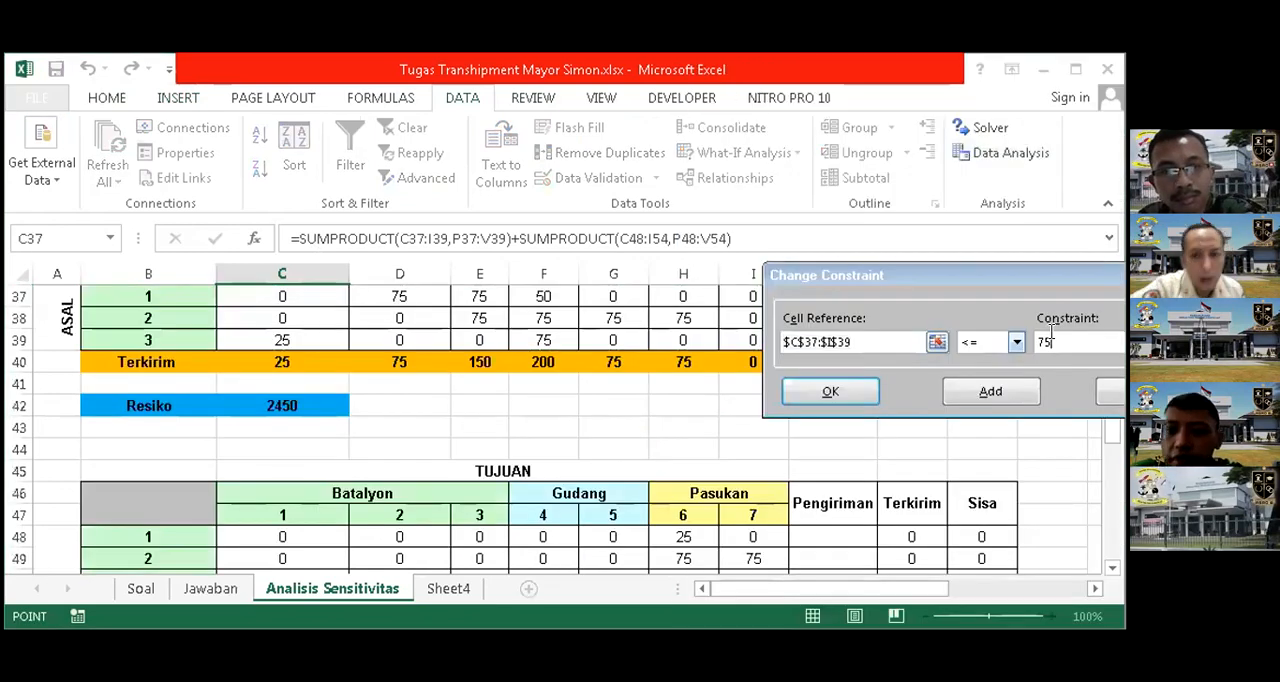
key(BackSpace)
key(BackSpace)
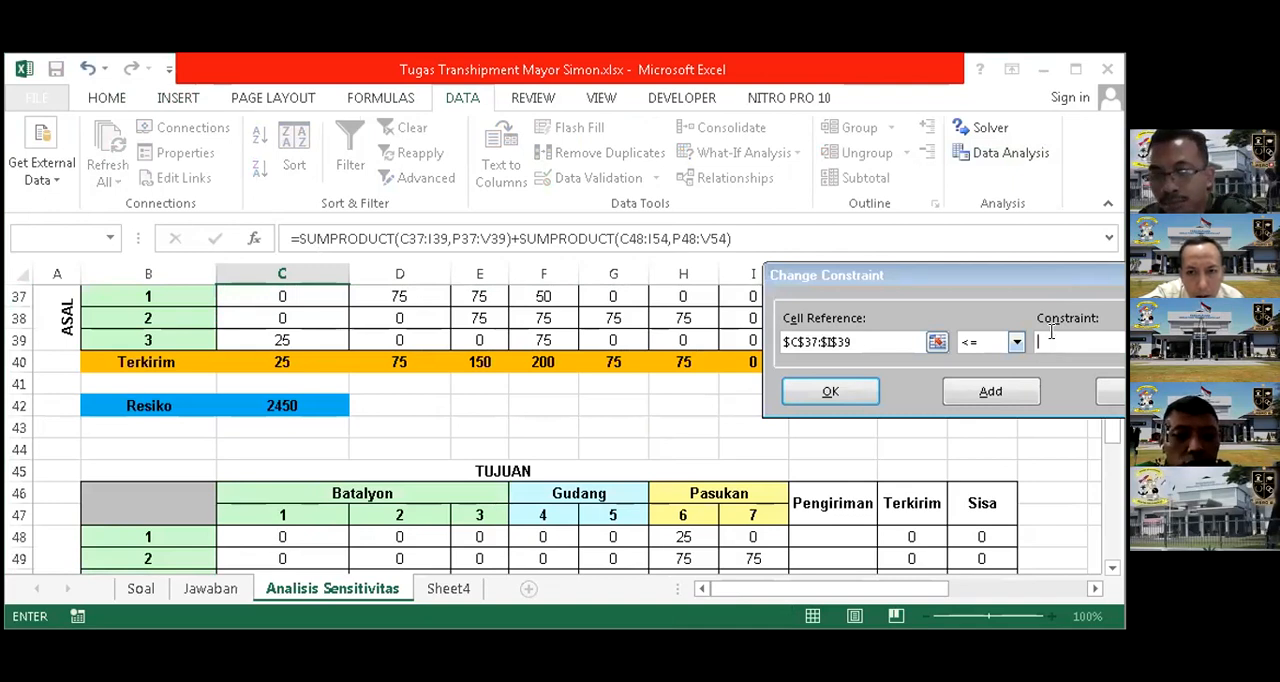
click(830, 394)
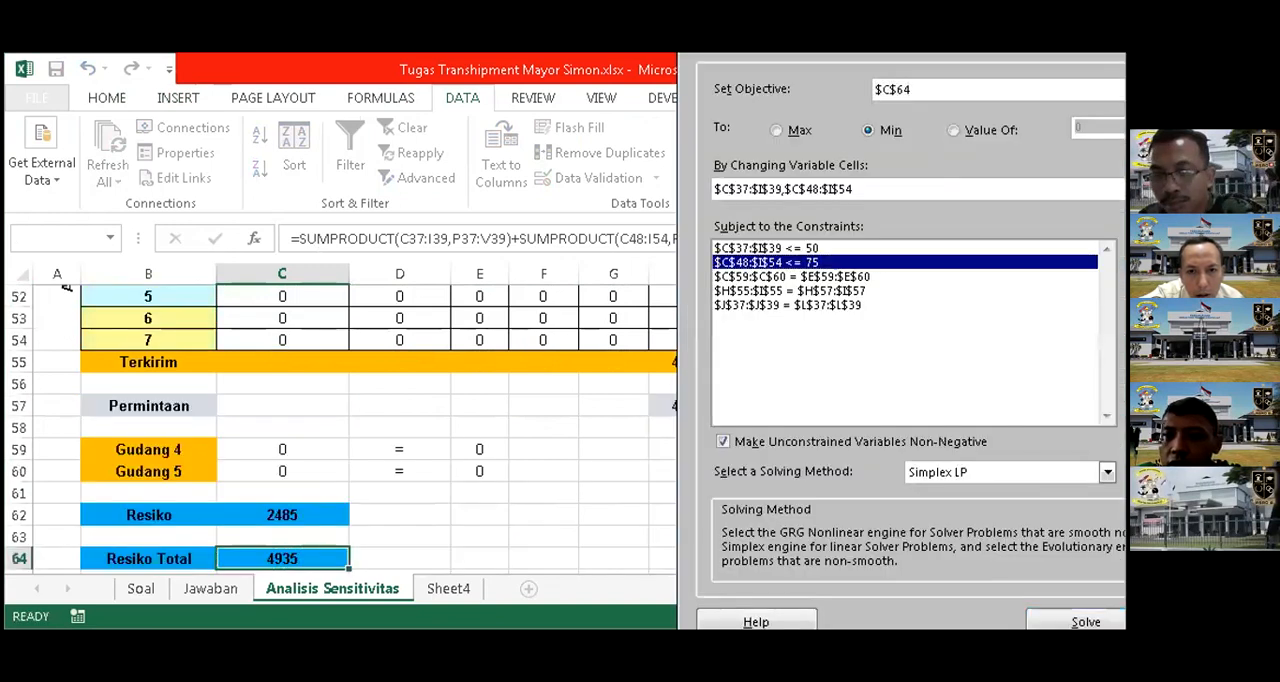
Set the upper limit on second-table shipments C48:I54 to 50, then solve the model and keep the Solver solution
double_click(1050, 335)
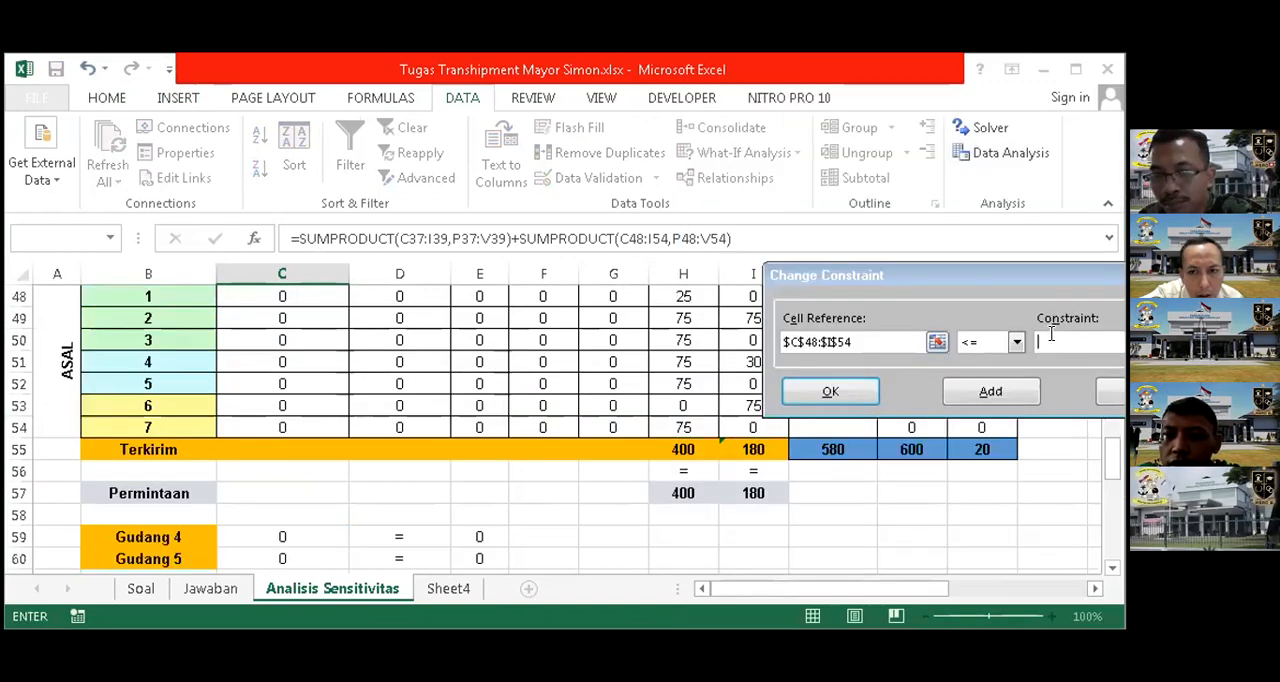
click(846, 396)
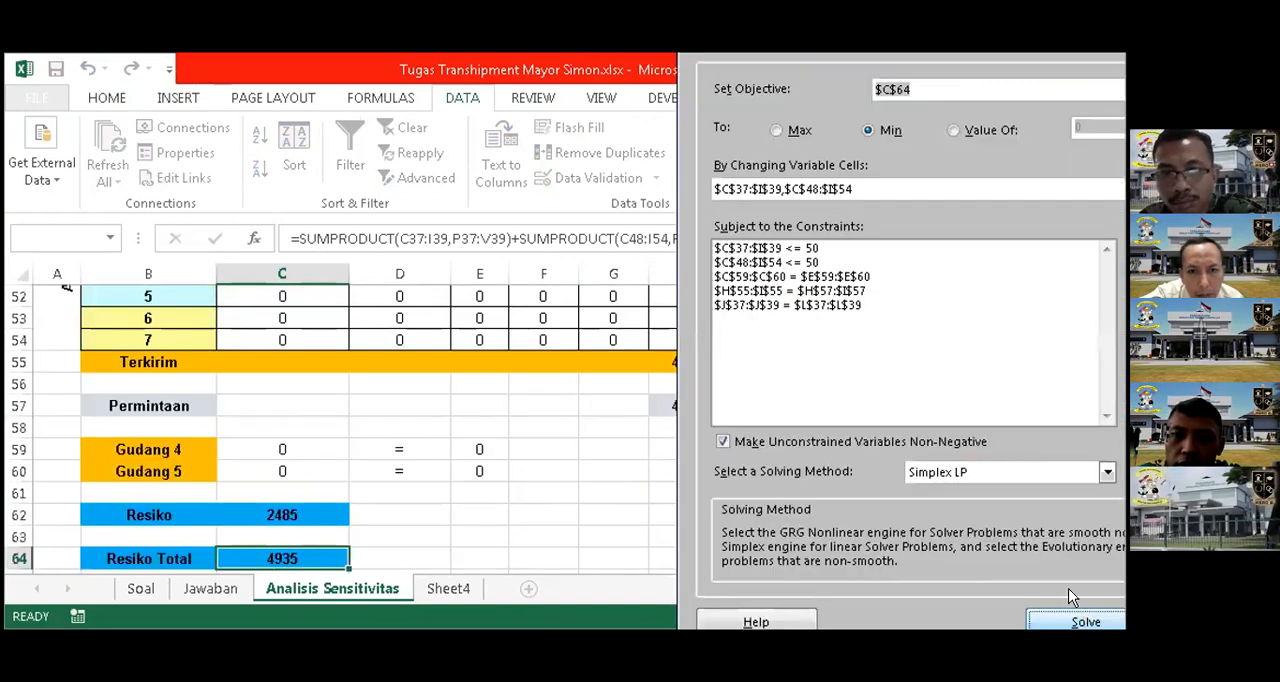
click(1087, 619)
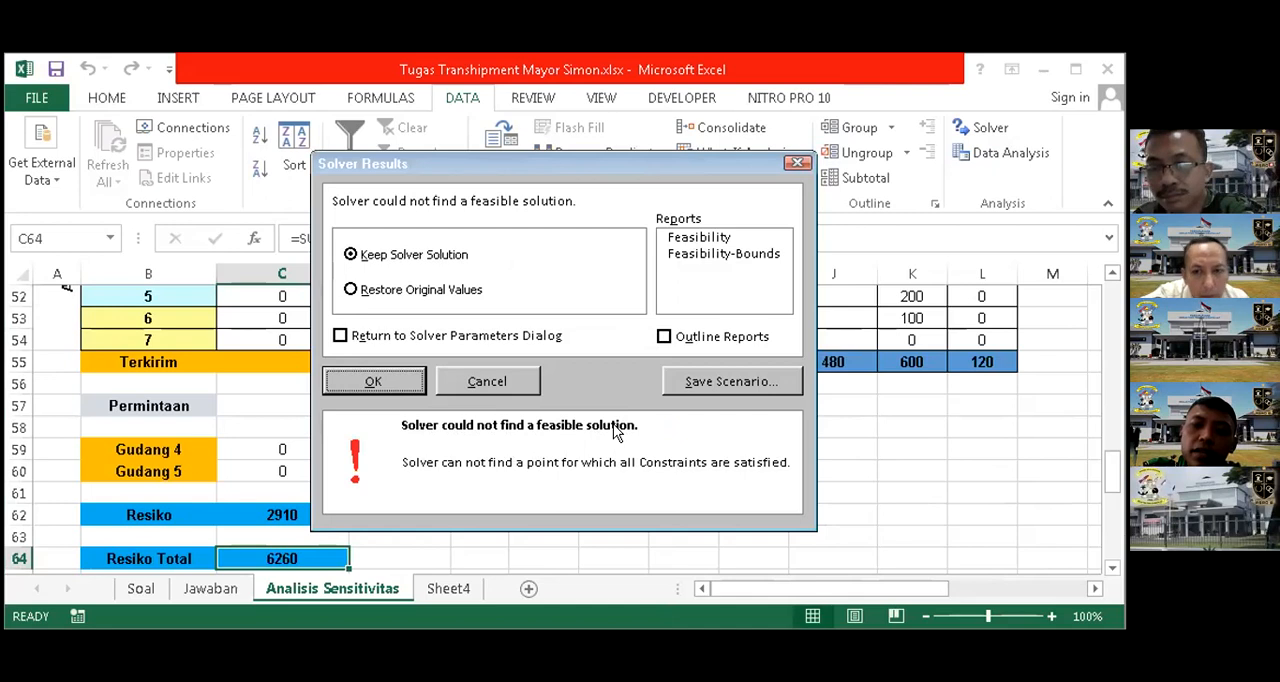
click(386, 381)
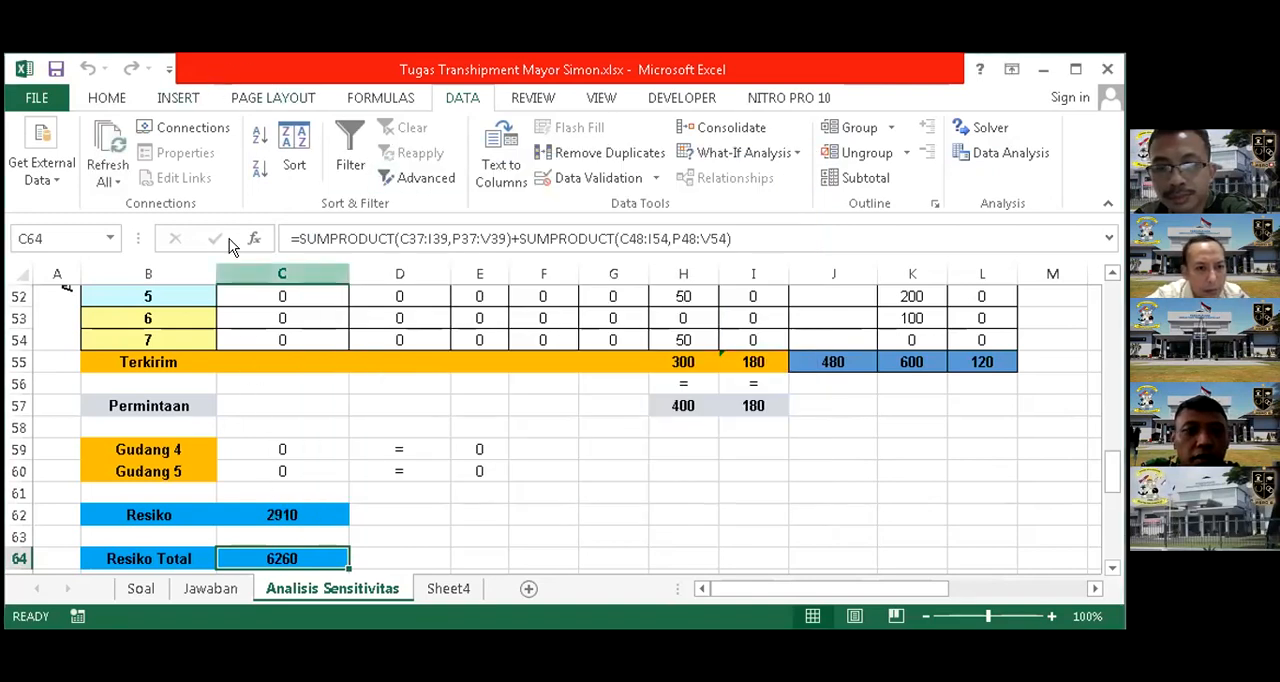
Reopen Solver for Resiko Total and set the upper limit on first-table shipments C37:I39 to 60
click(180, 98)
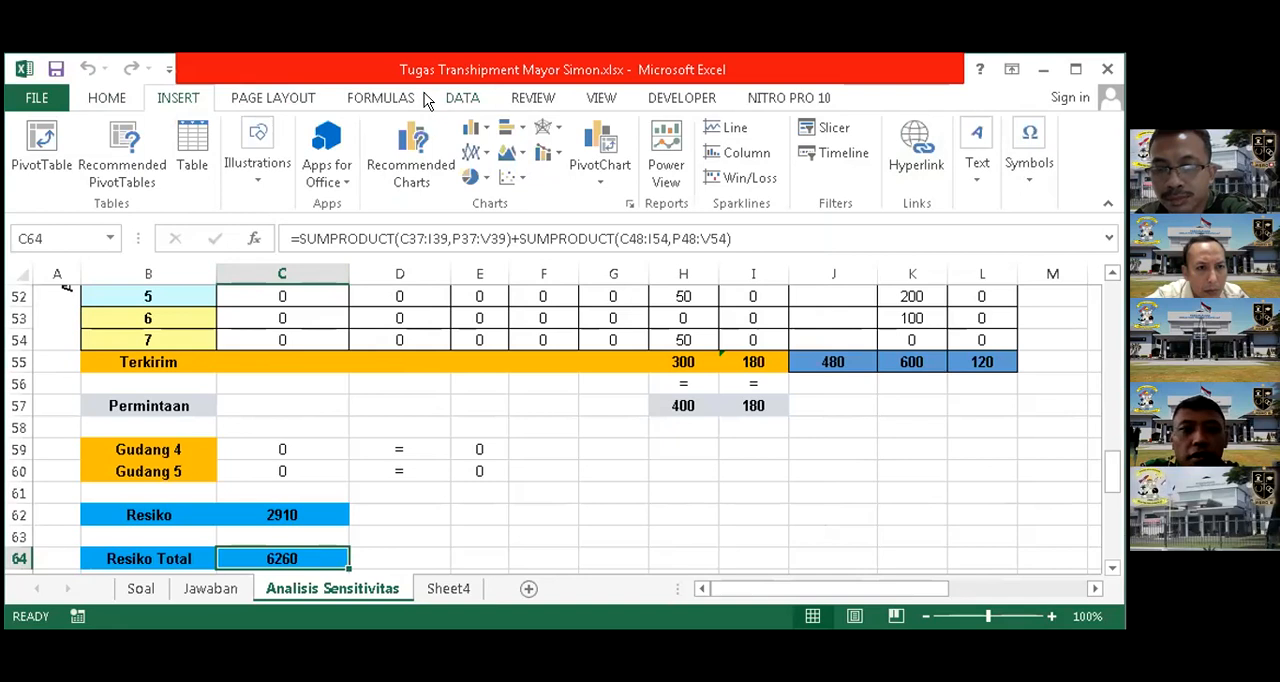
click(463, 98)
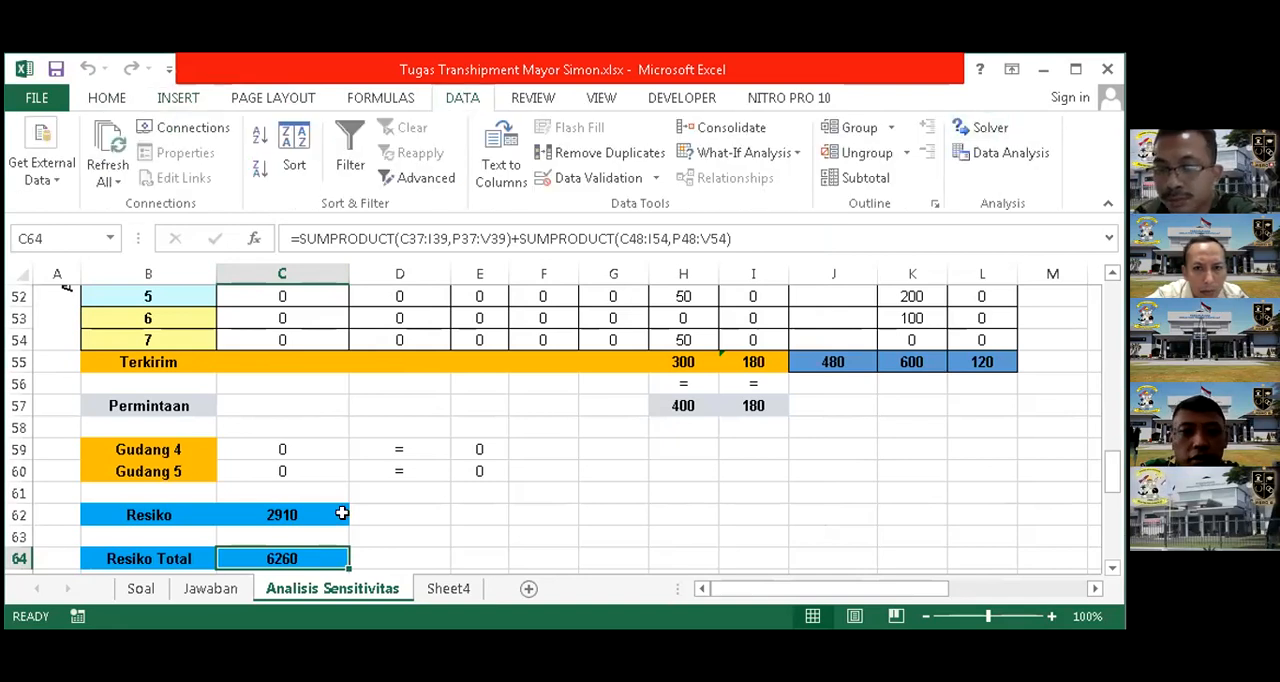
click(1000, 128)
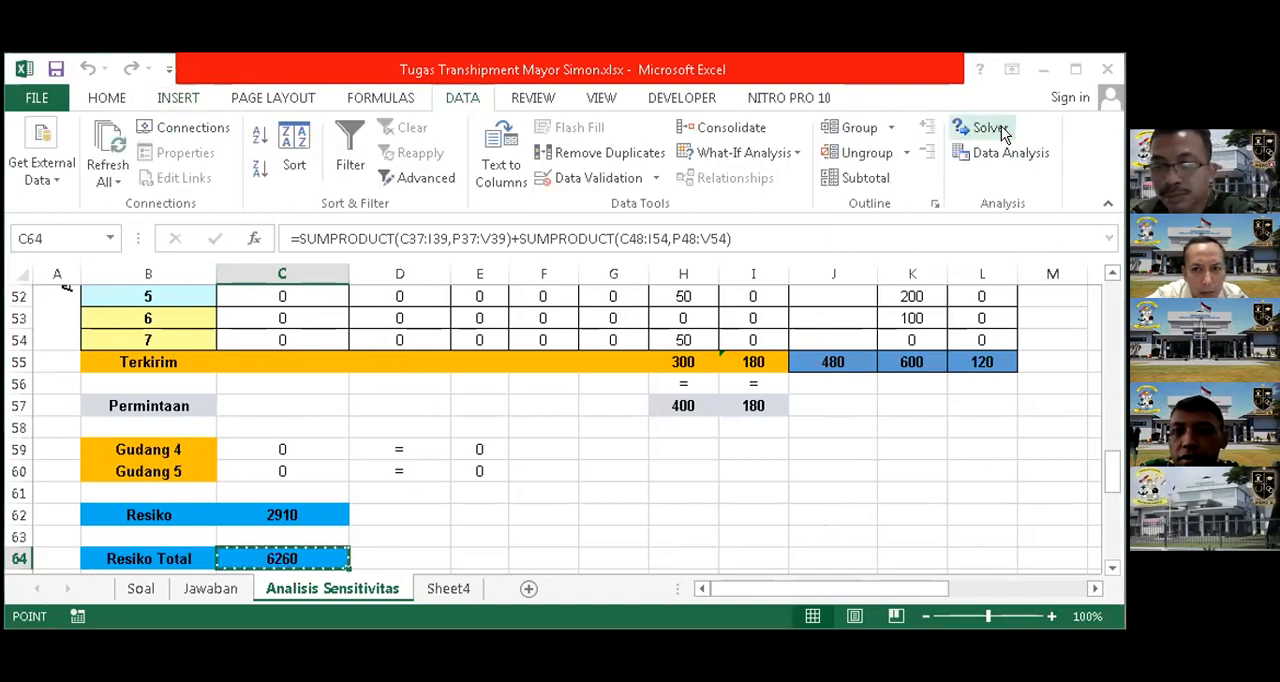
click(822, 250)
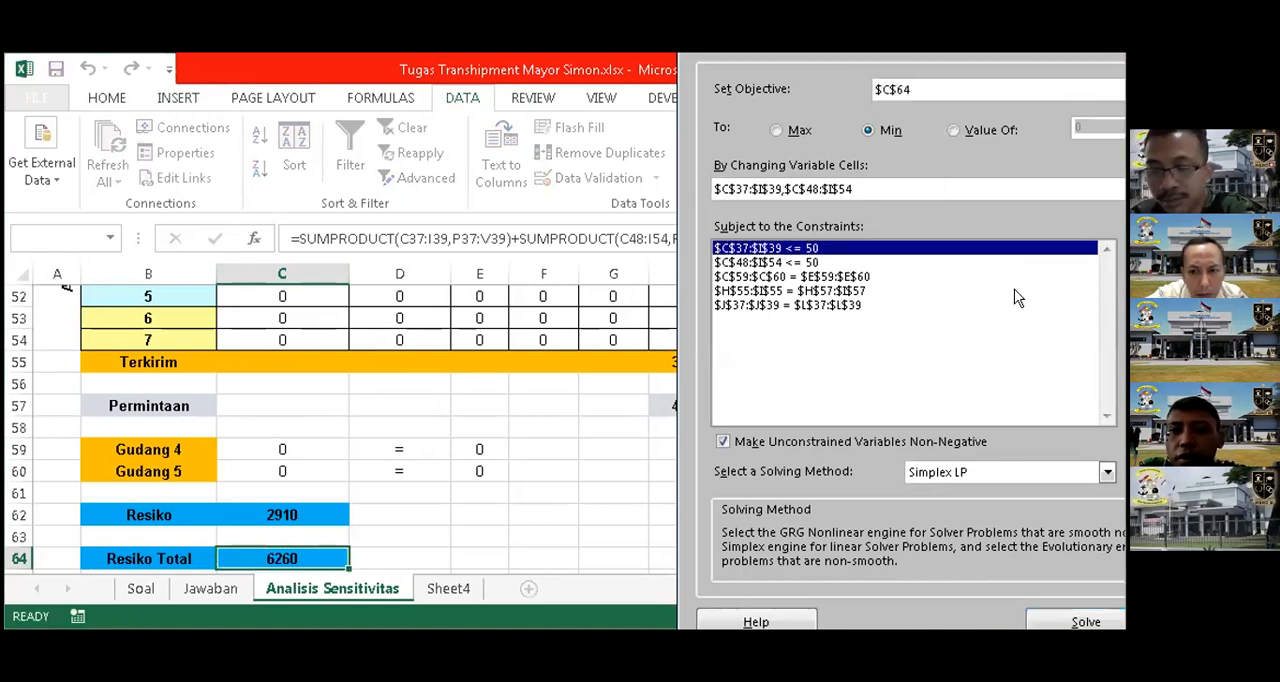
double_click(1053, 333)
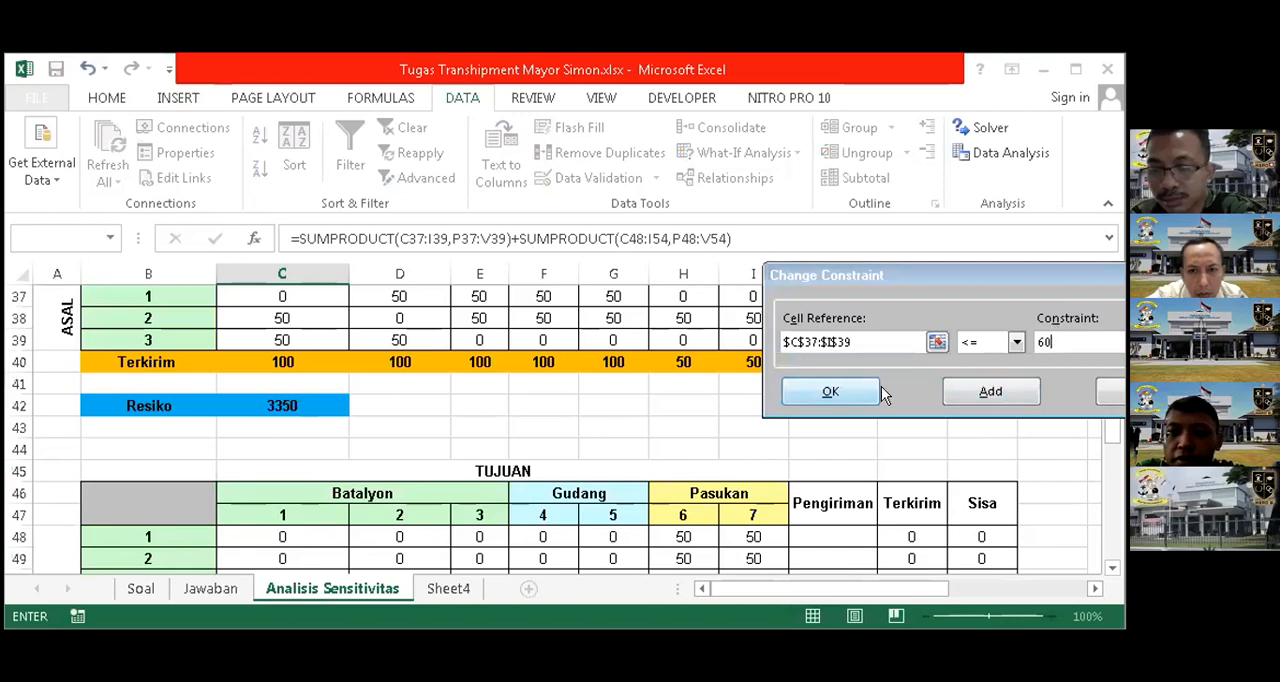
click(838, 393)
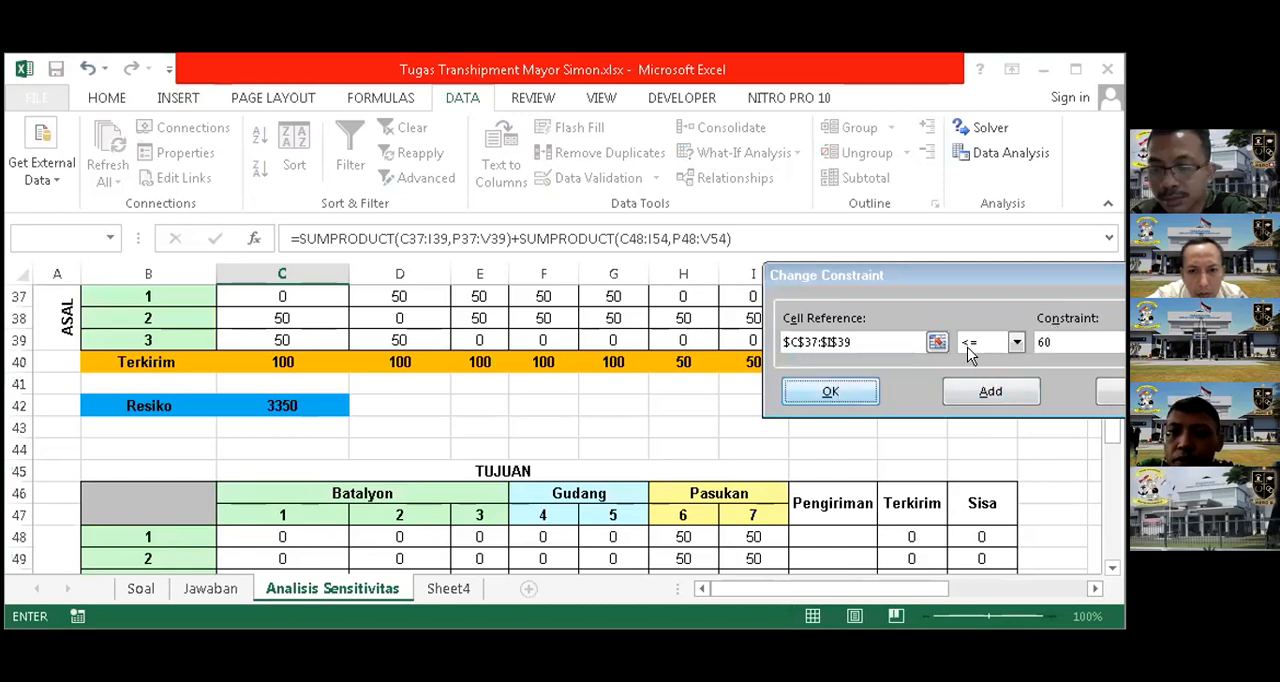
Set the upper limit on second-table shipments C48:I54 to 60, then solve the model and keep the Solver solution
double_click(810, 263)
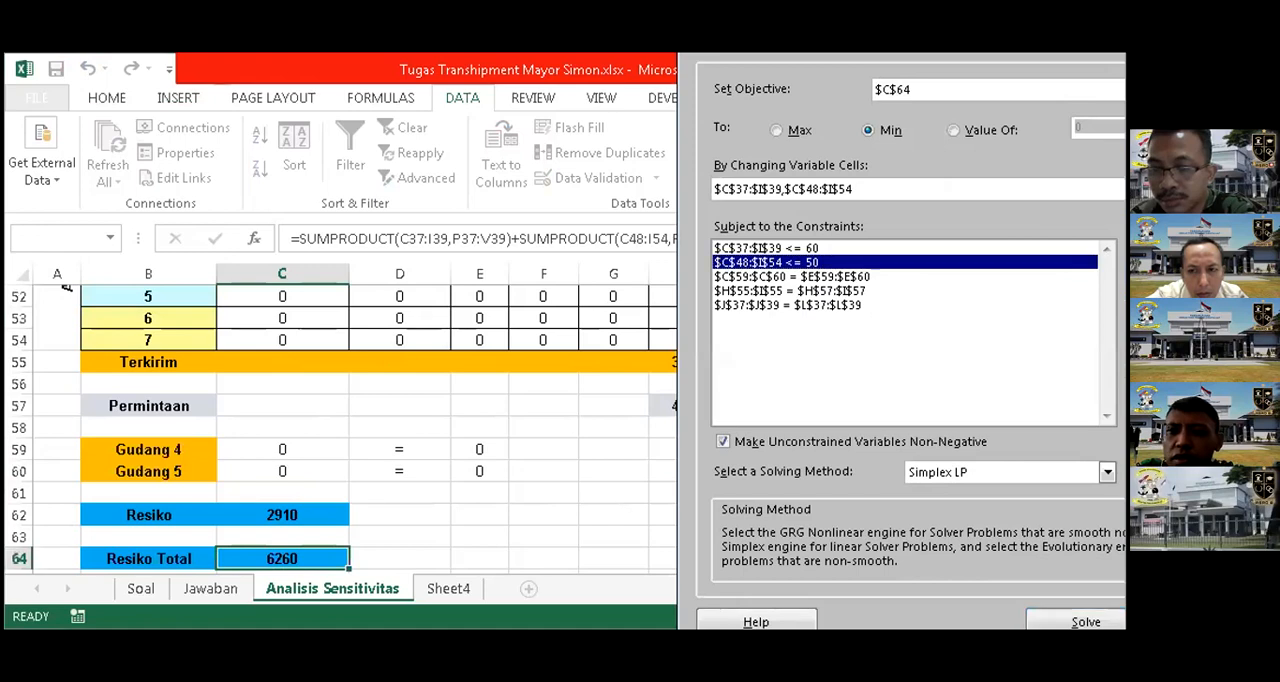
click(1068, 336)
text(60)
click(848, 398)
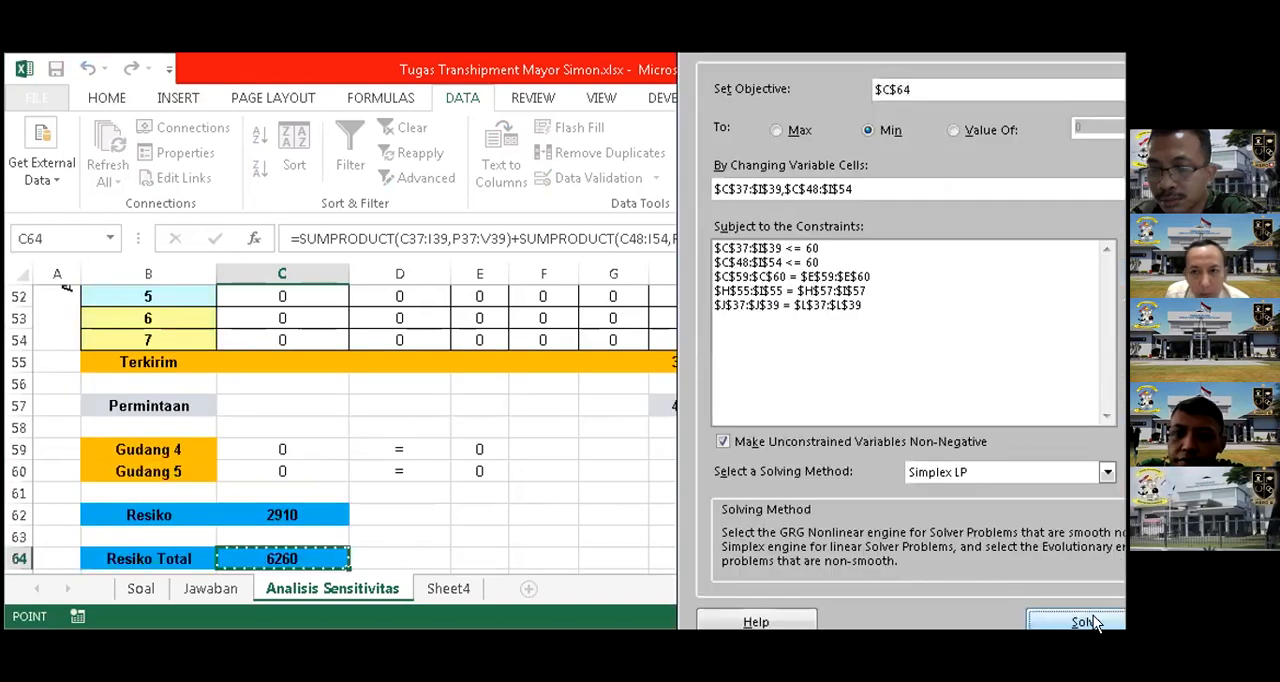
click(1085, 621)
click(394, 381)
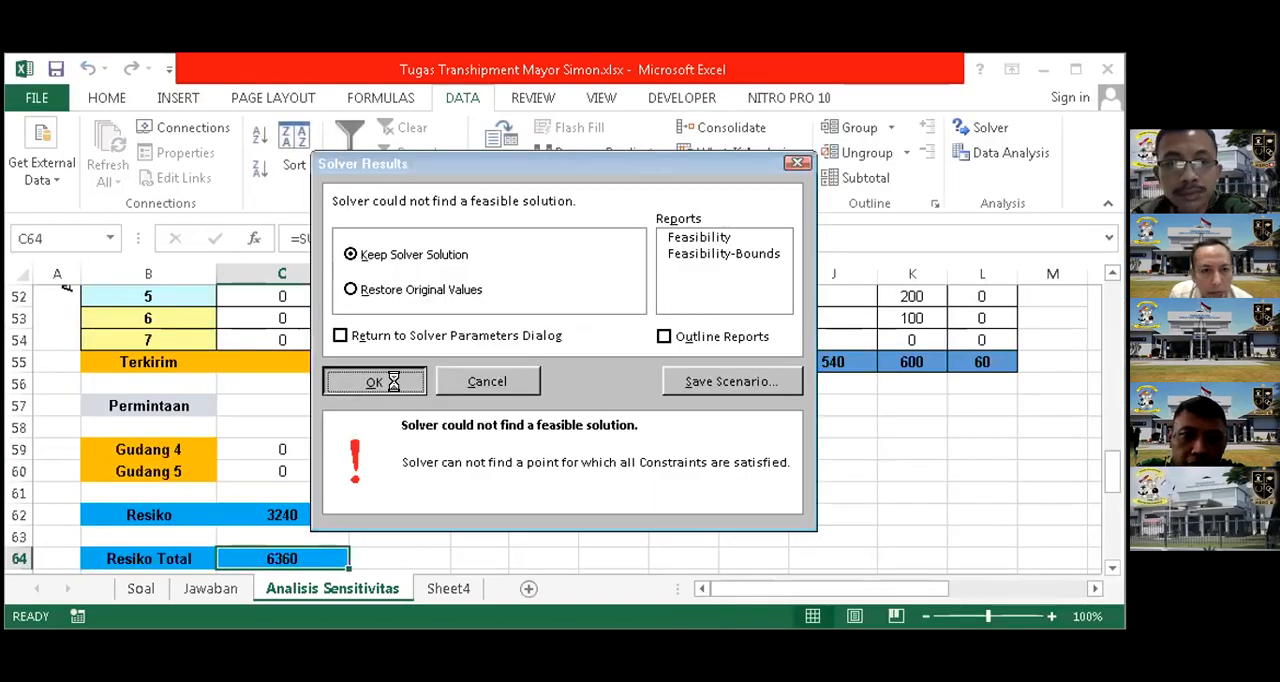
Reopen Solver and raise the upper limit on first-table shipments C37:I39 to 75
click(992, 135)
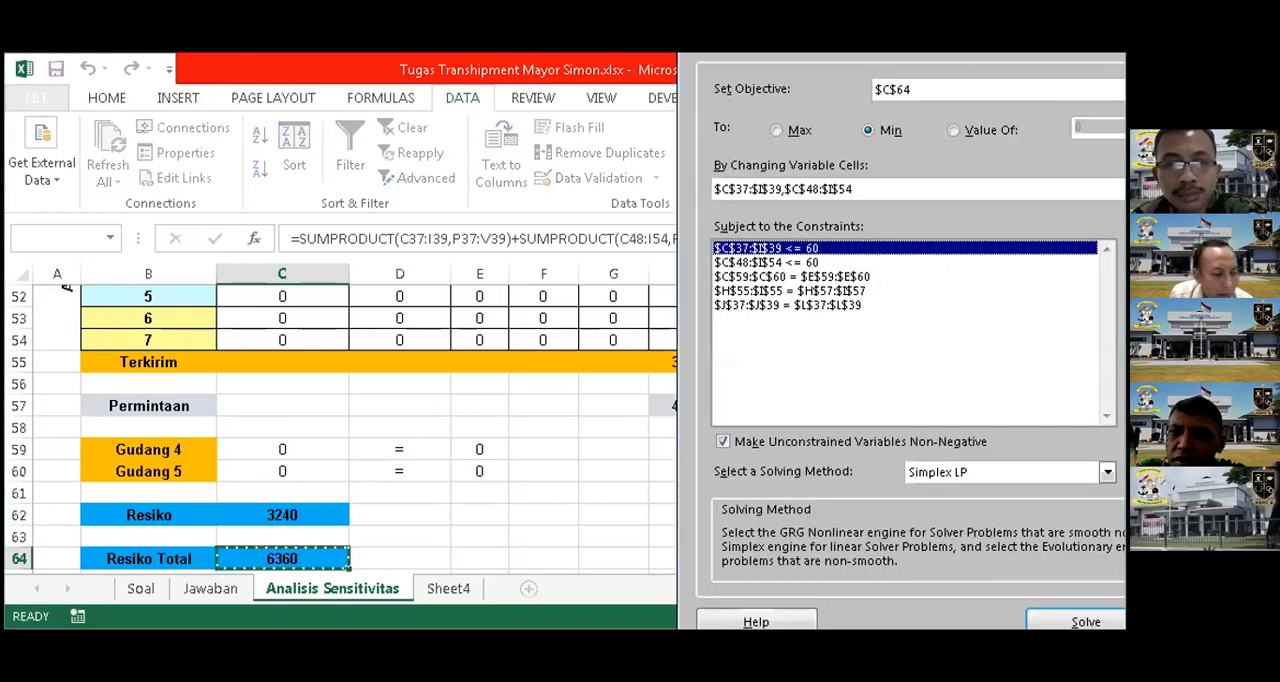
double_click(1048, 341)
text(75)
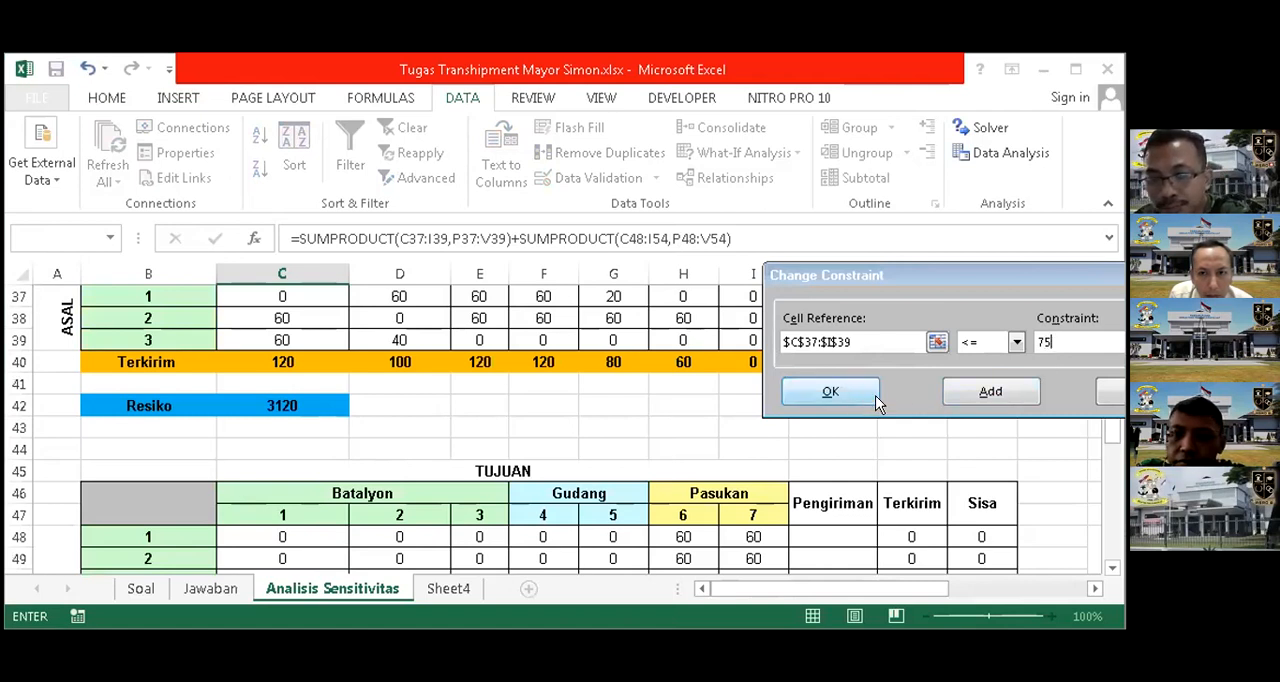
click(830, 391)
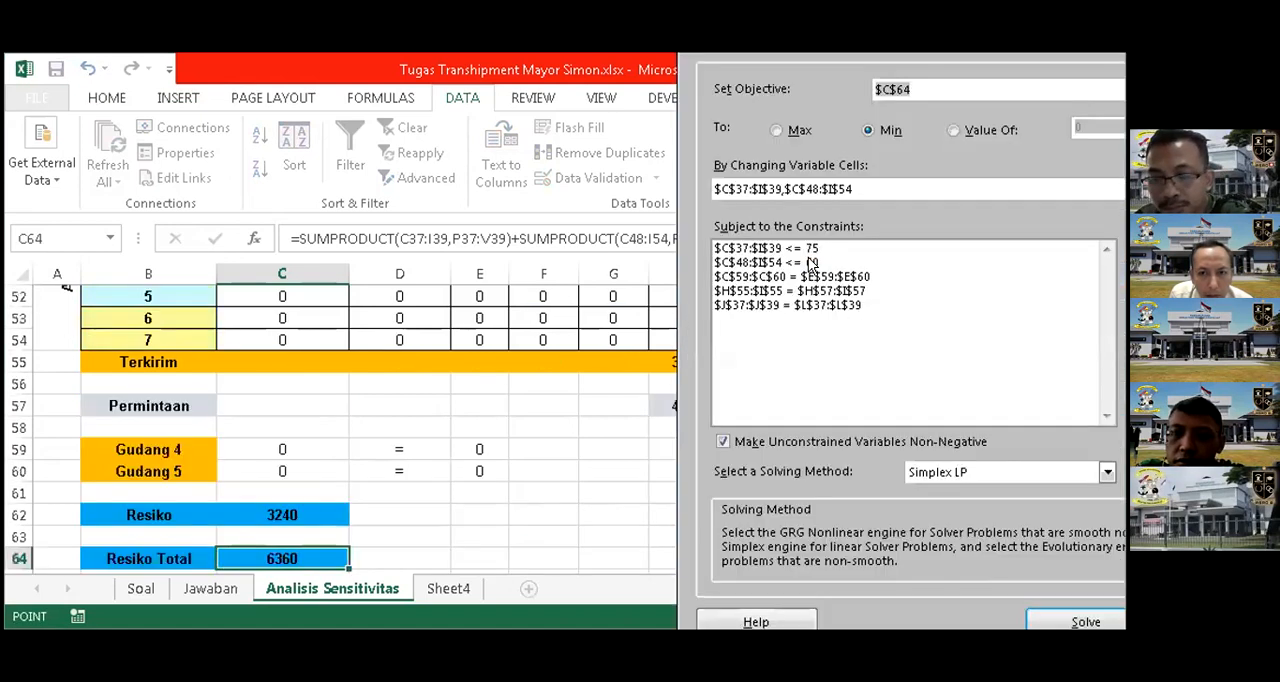
Raise the upper limit on second-table shipments C48:I54 to 75, solve the model again and keep the solution
click(1183, 285)
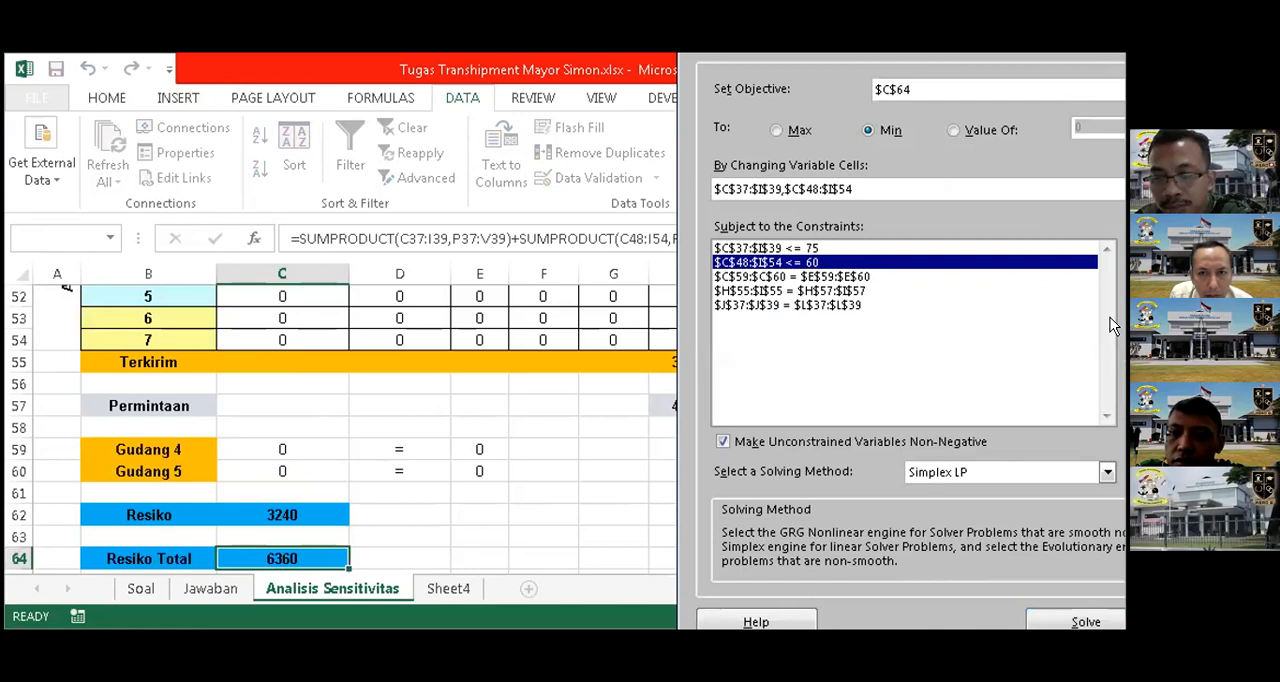
click(1065, 334)
key(BackSpace)
key(BackSpace)
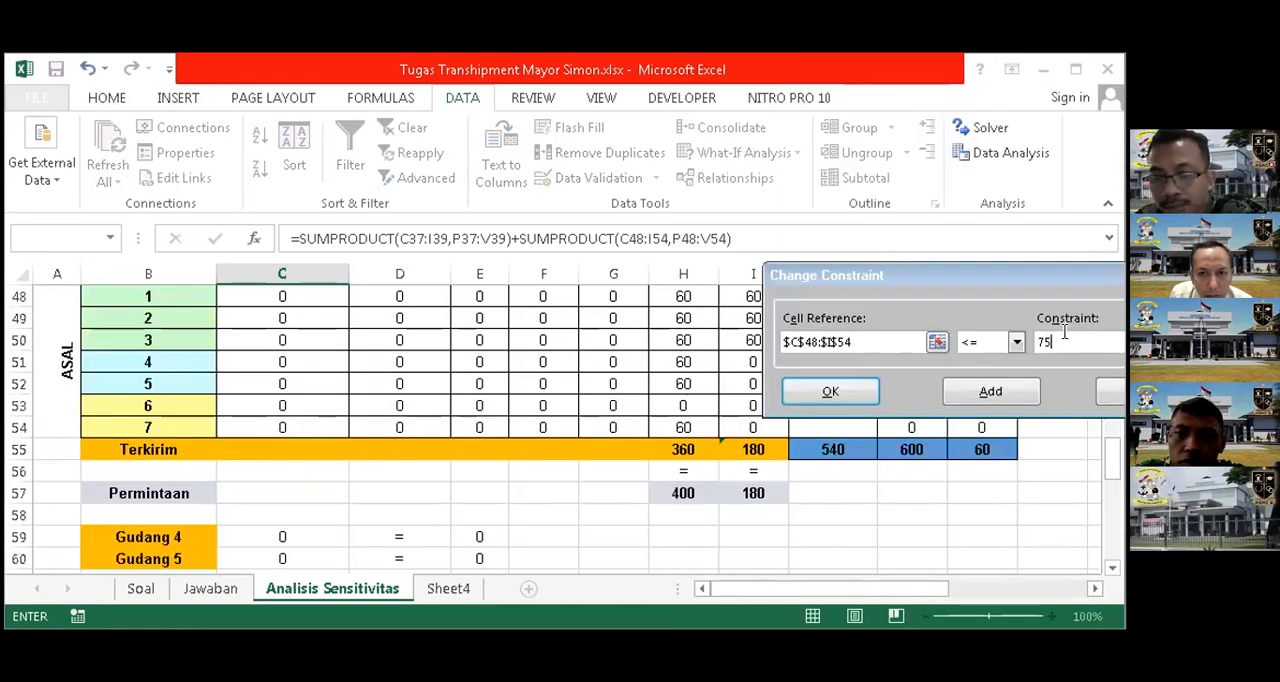
click(843, 394)
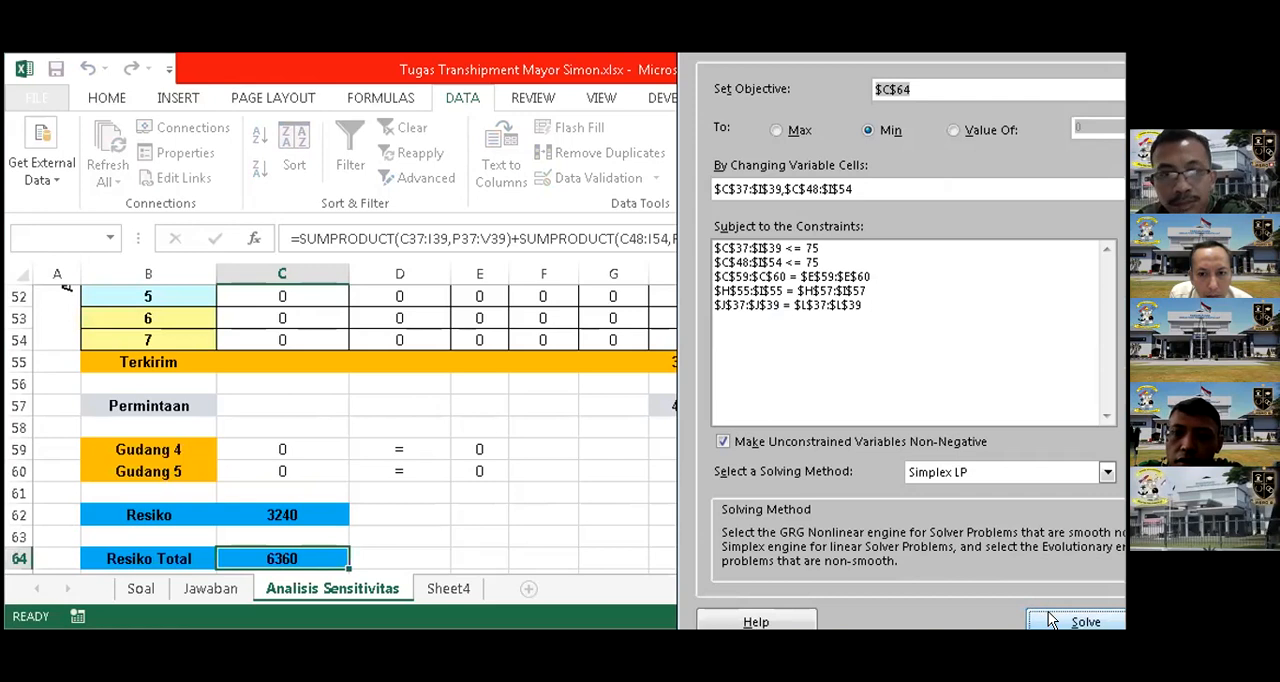
click(1048, 611)
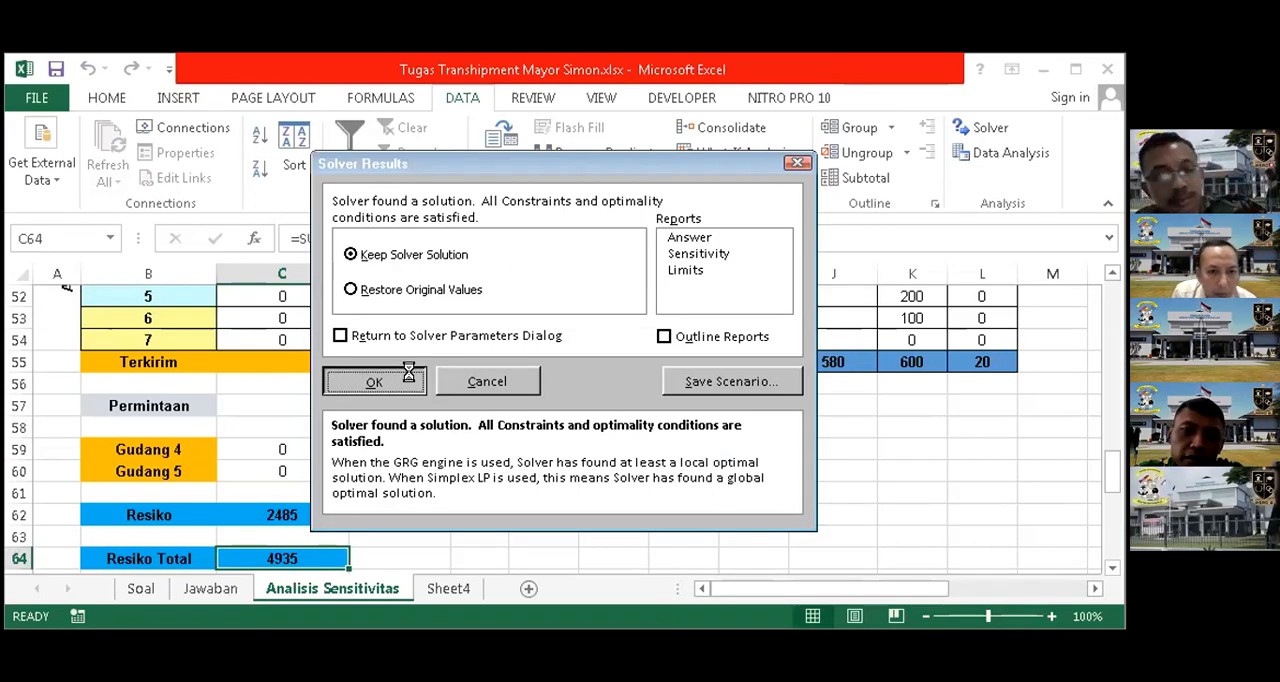
click(372, 382)
Compare Resiko Total and the Analisis Sensitivitas table with the shipments and Resiko Total on the Jawaban sheet
scroll(422, 508, up, 1)
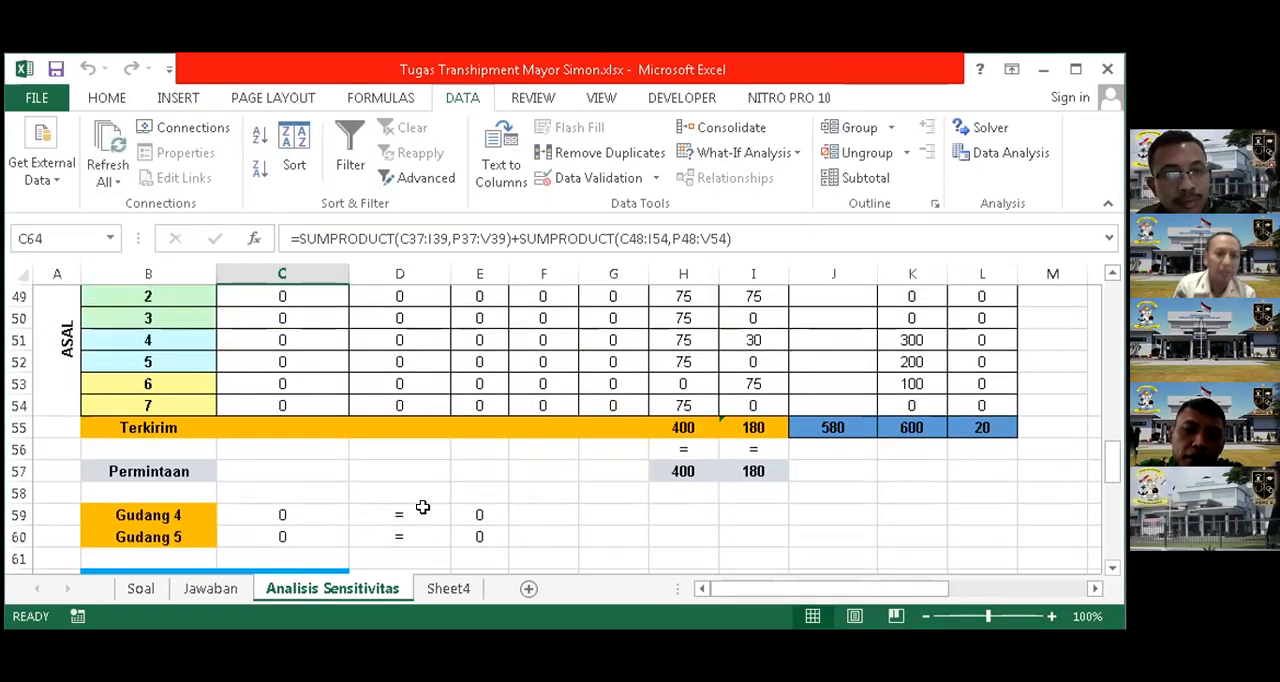
scroll(422, 508, down, 2)
scroll(428, 505, down, 2)
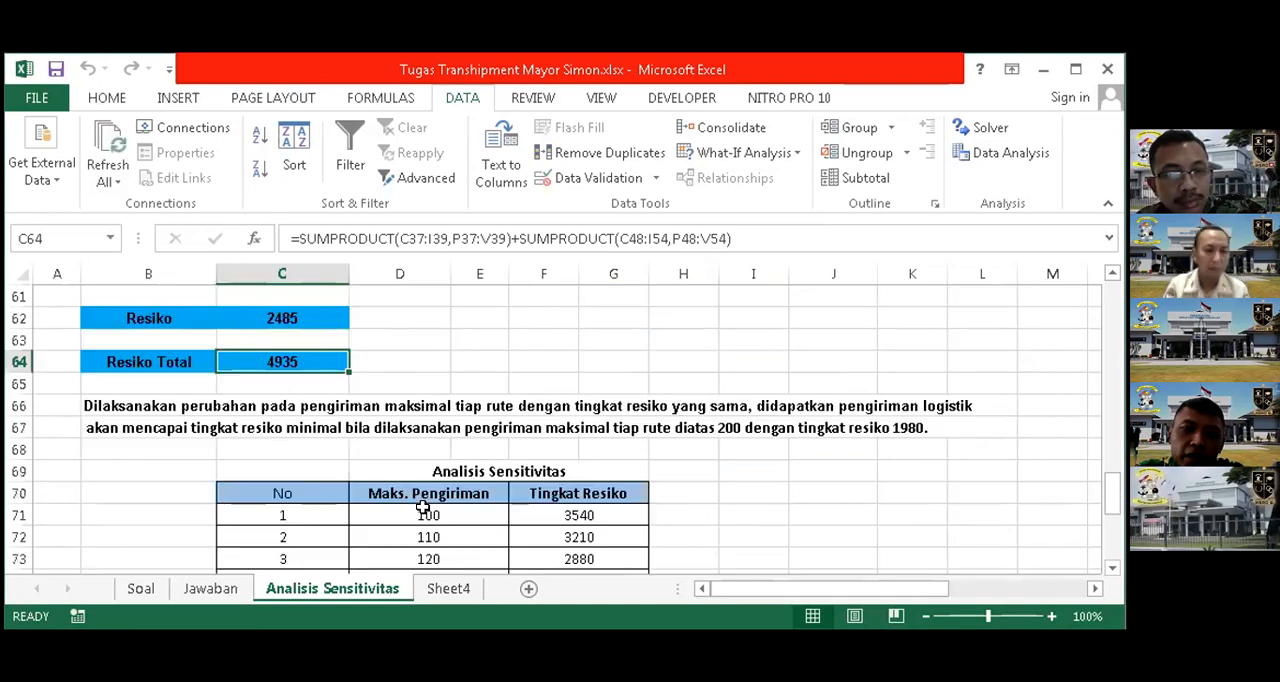
scroll(626, 504, down, 1)
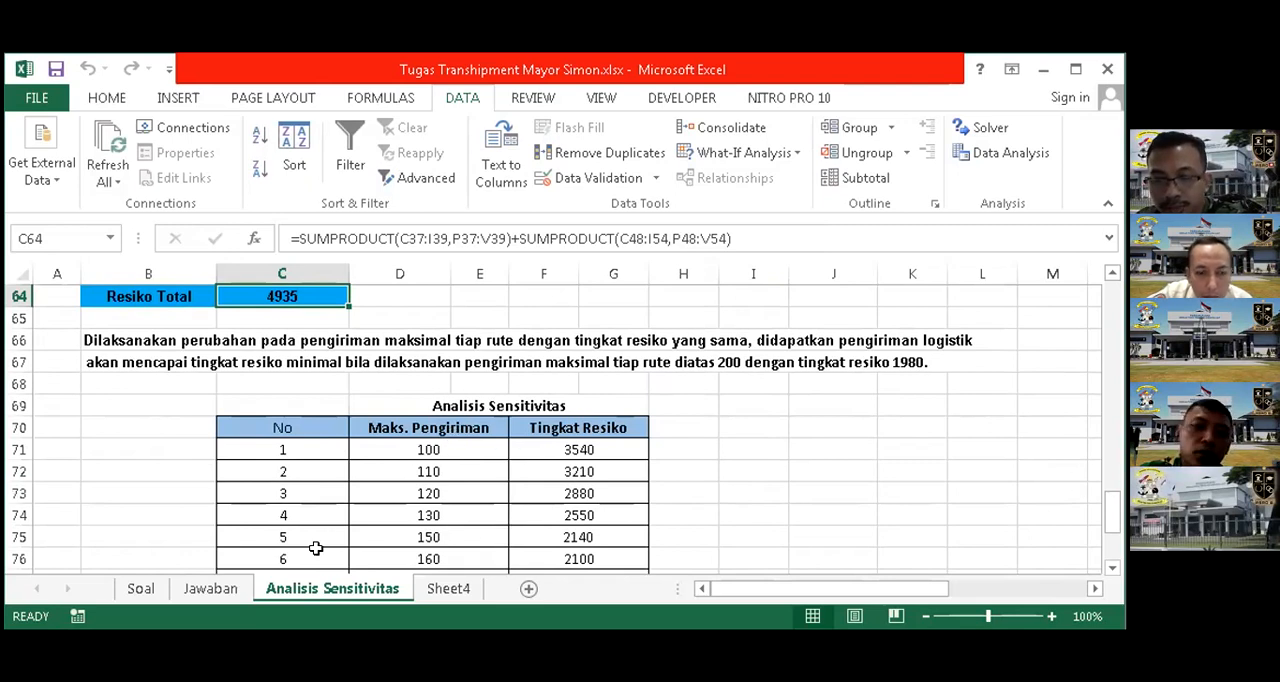
key(ctrl+Page_Up)
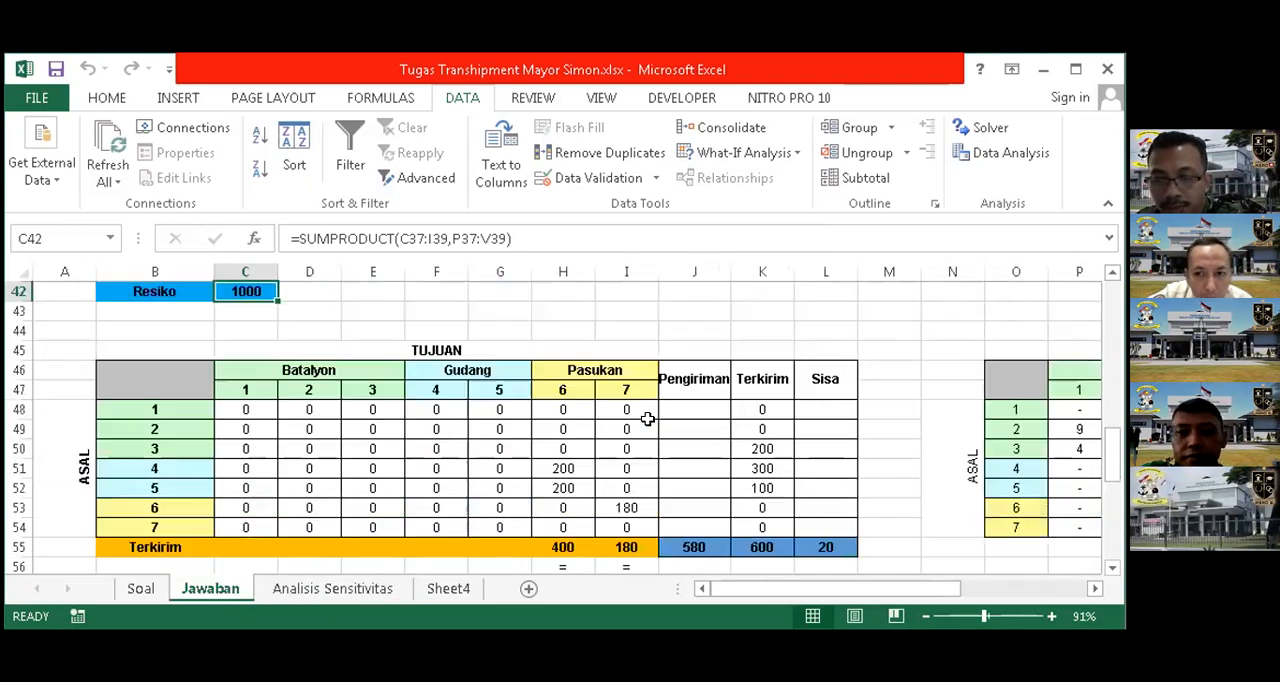
scroll(640, 420, down, 6)
scroll(320, 555, up, 3)
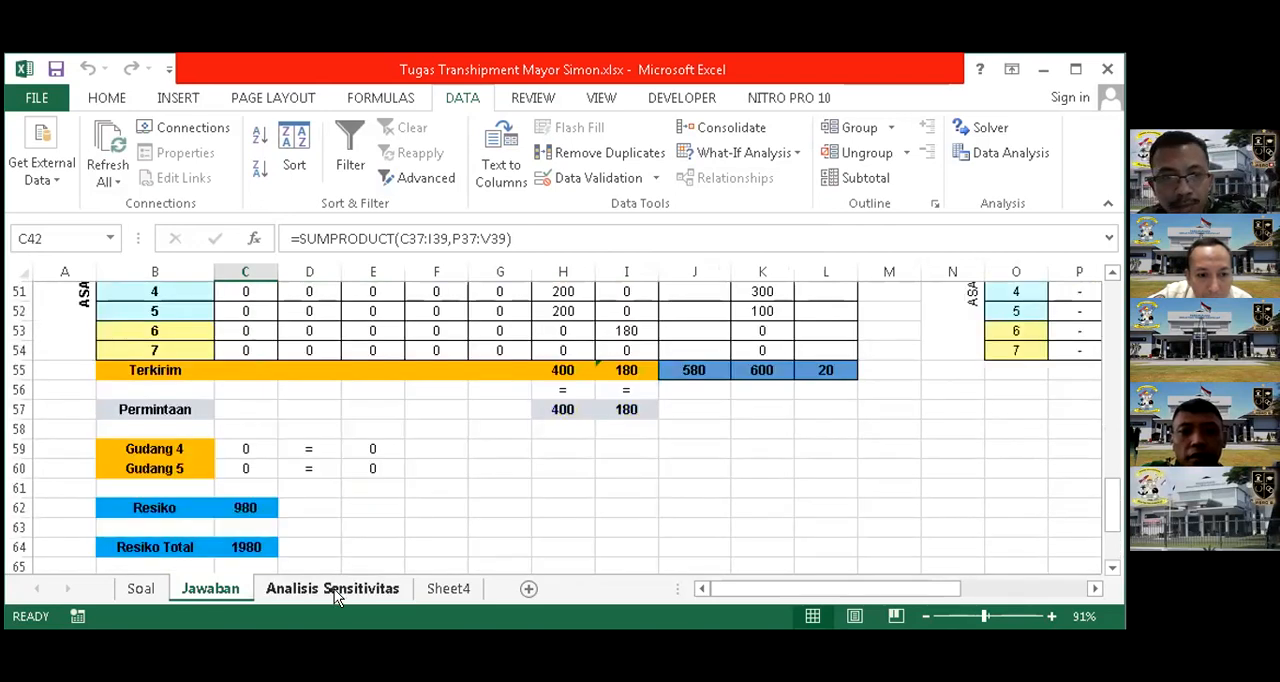
key(ctrl+Page_Down)
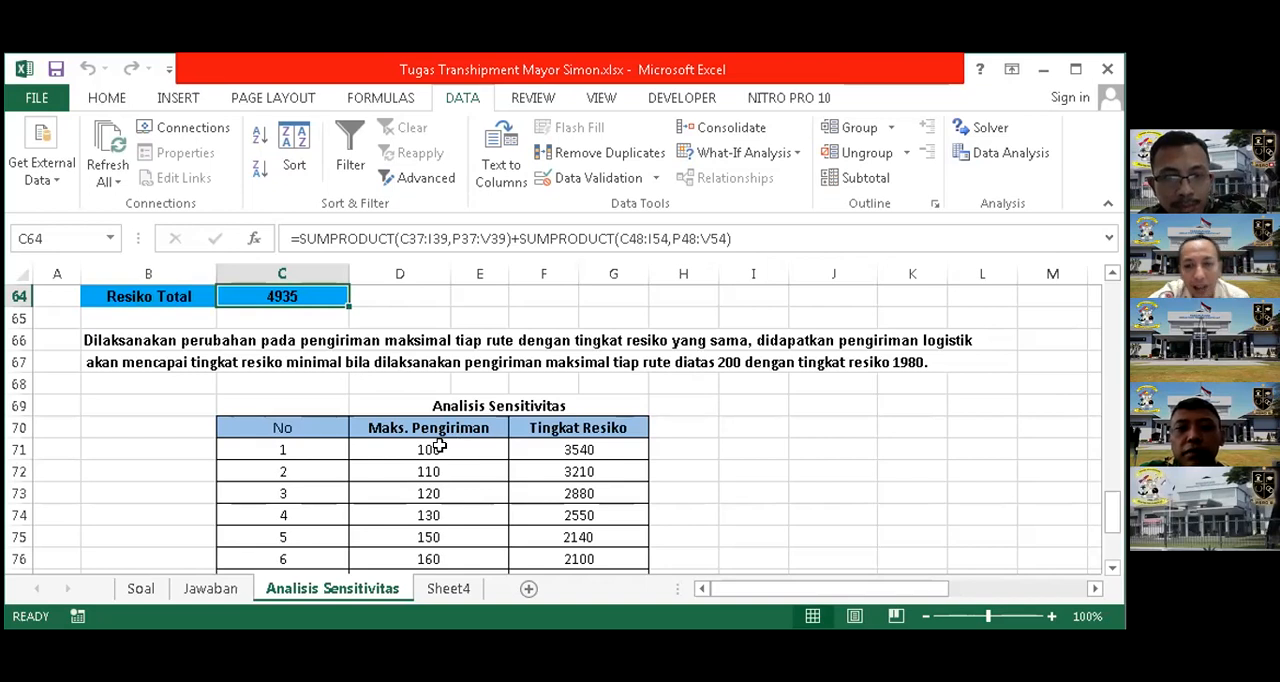
scroll(439, 447, down, 3)
scroll(439, 511, up, 3)
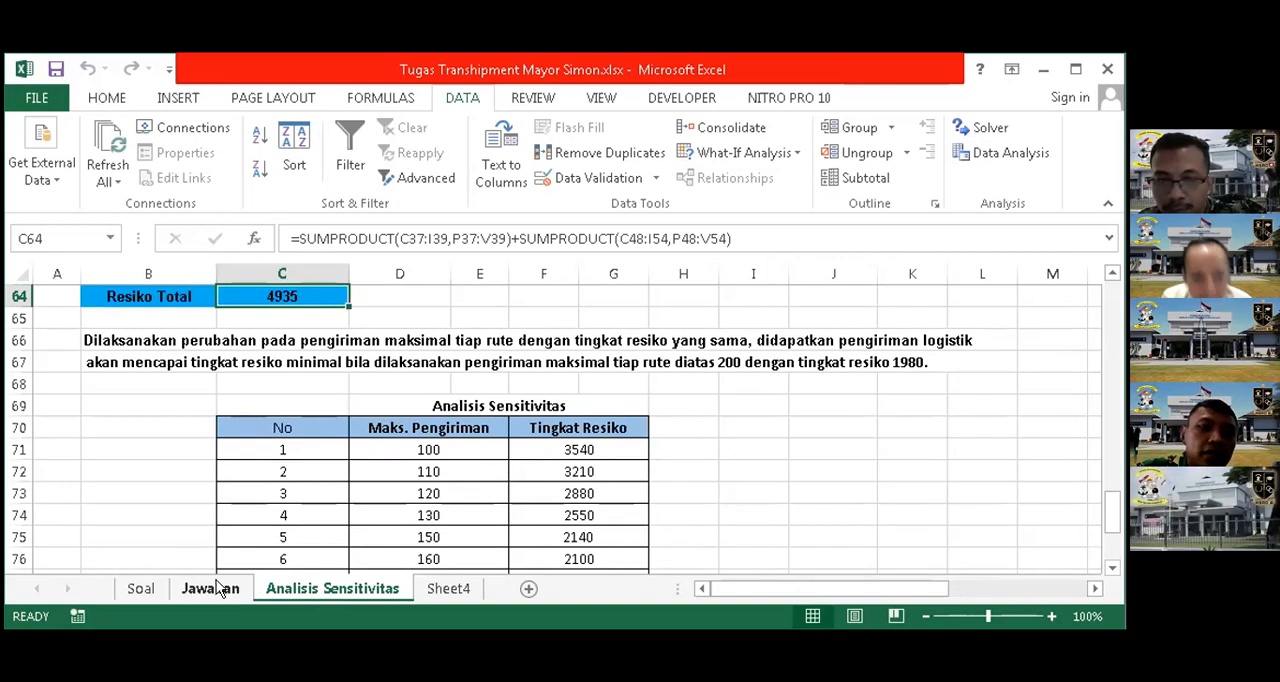
Review the distribution problem description on the Soal sheet and return to the Analisis Sensitivitas sheet
click(170, 590)
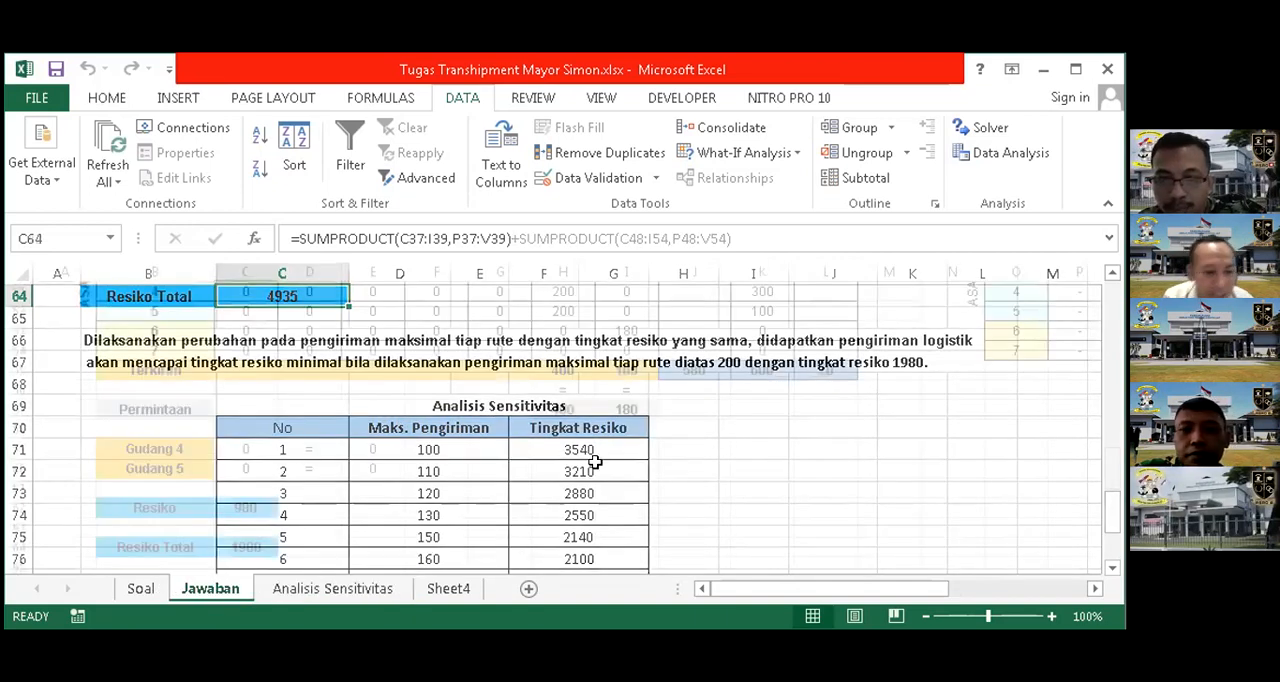
click(141, 589)
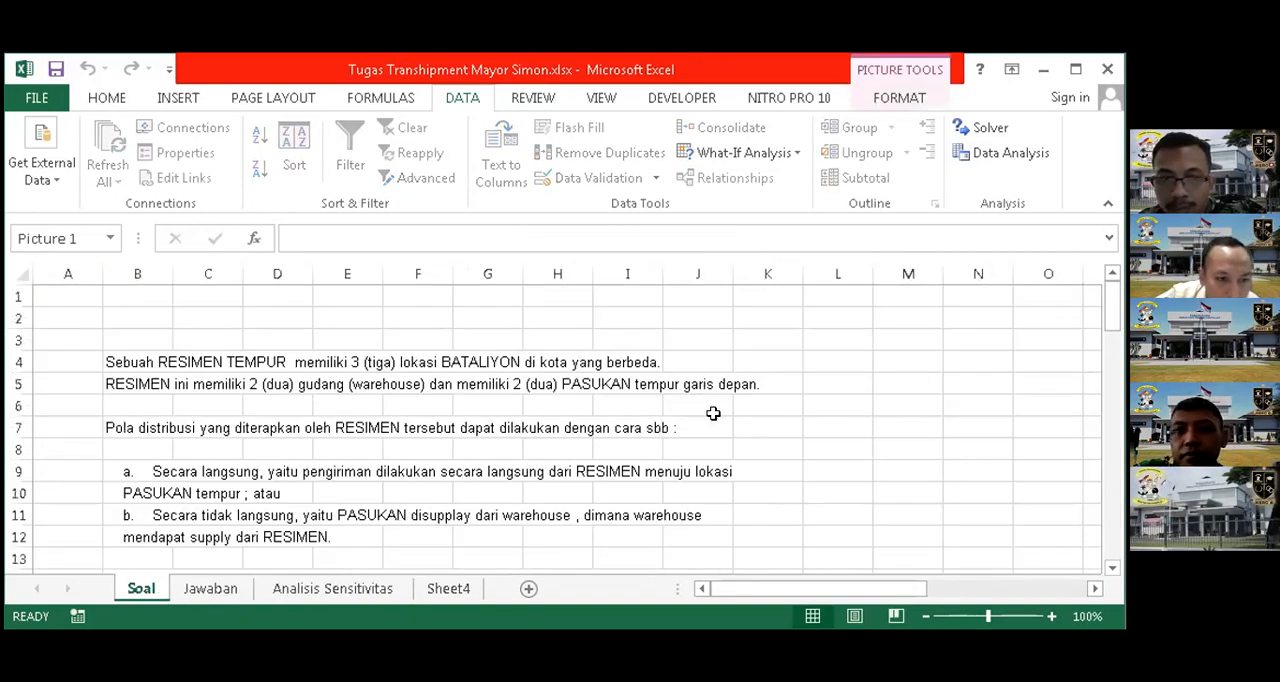
scroll(666, 392, down, 3)
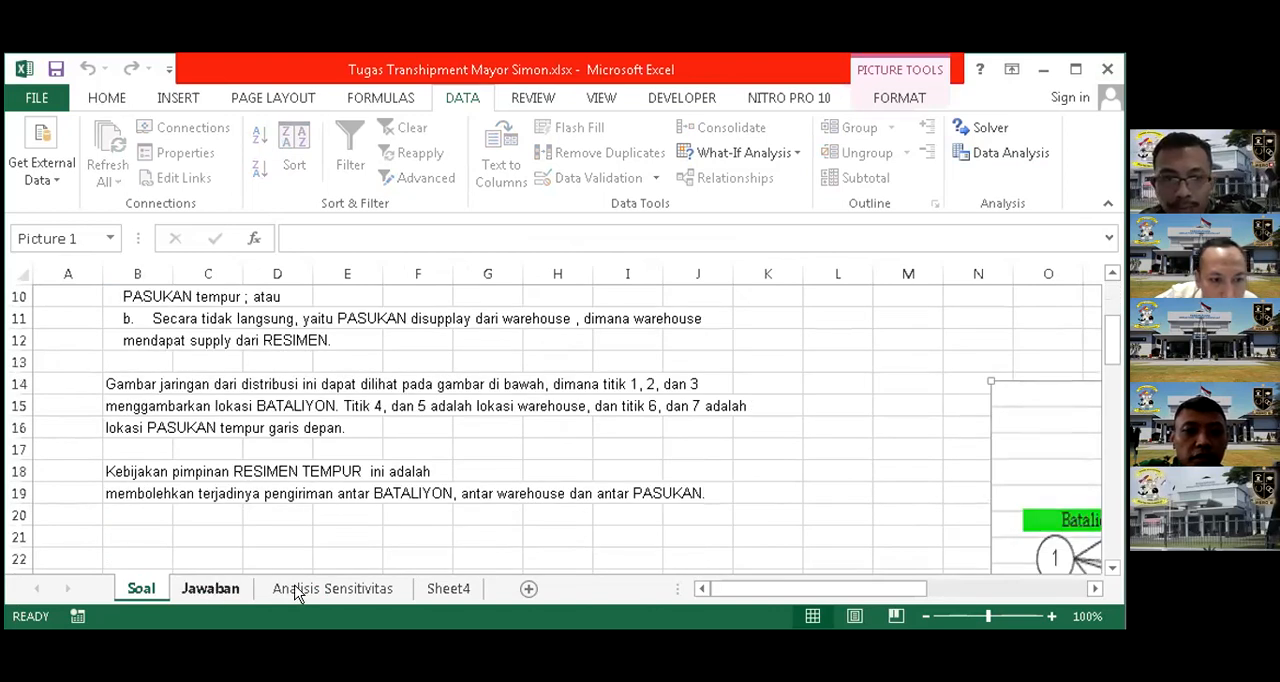
click(210, 589)
click(330, 589)
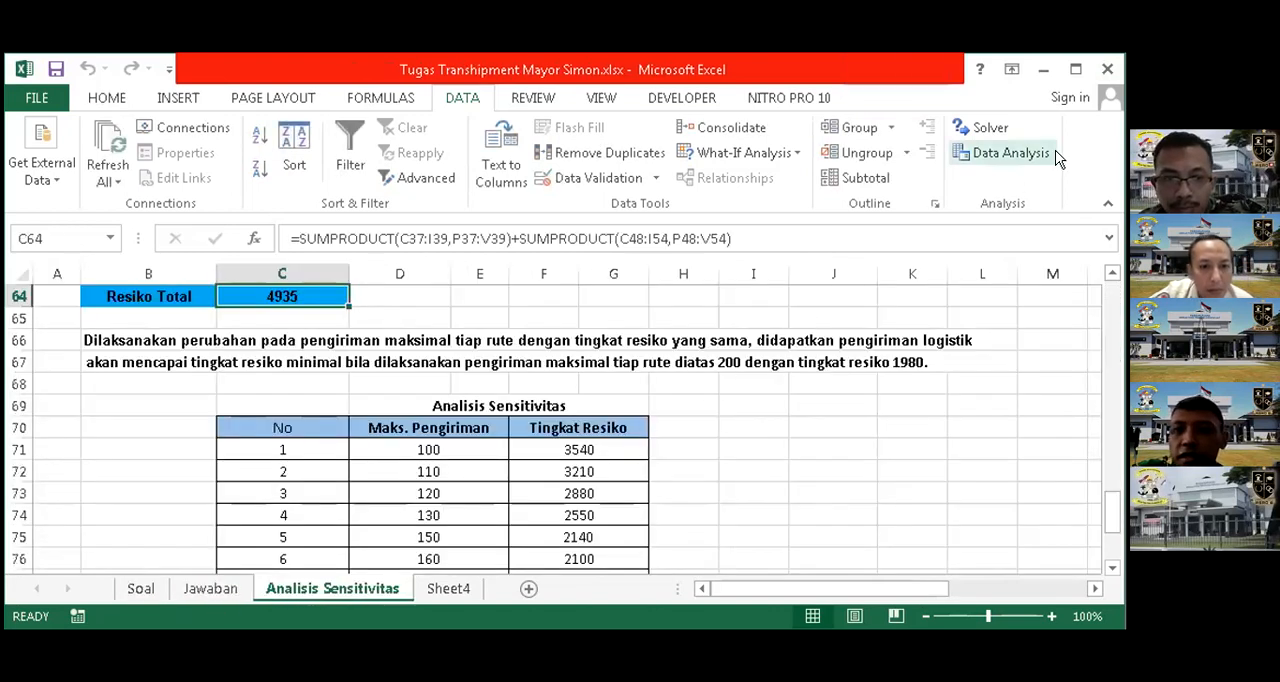
Close the workbook Tugas Transhipment Mayor Simon.xlsx and save its changes
click(1107, 72)
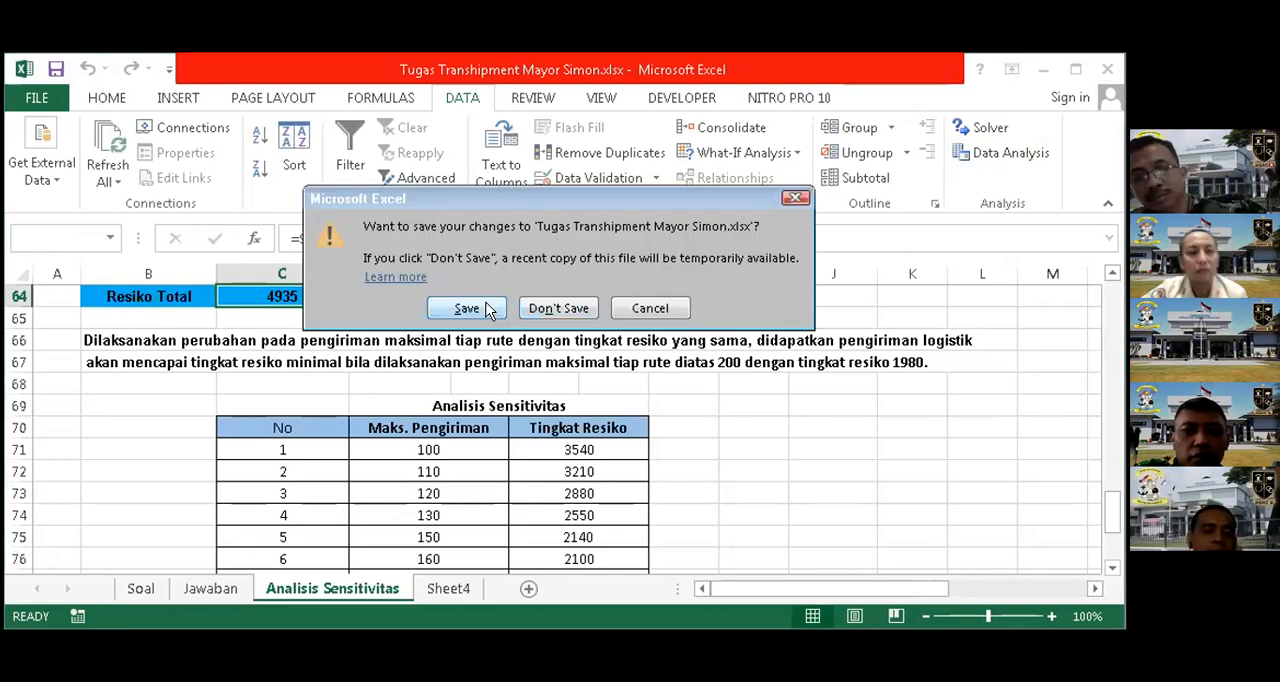
click(487, 309)
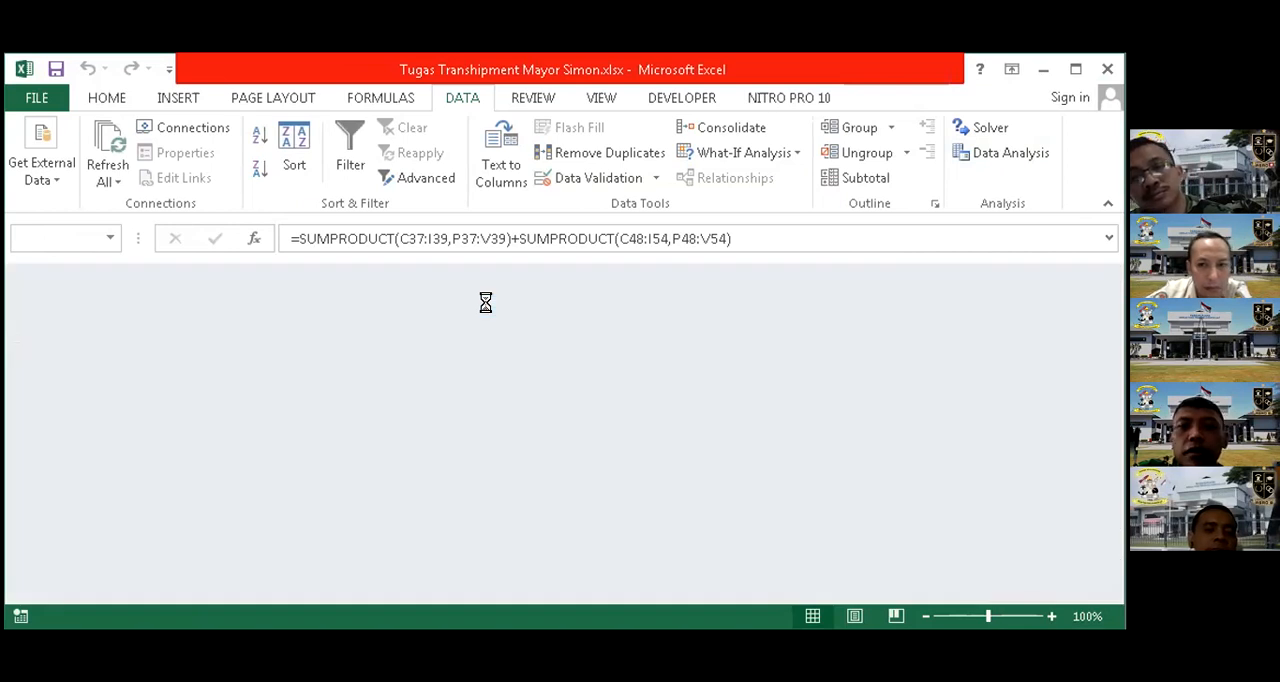